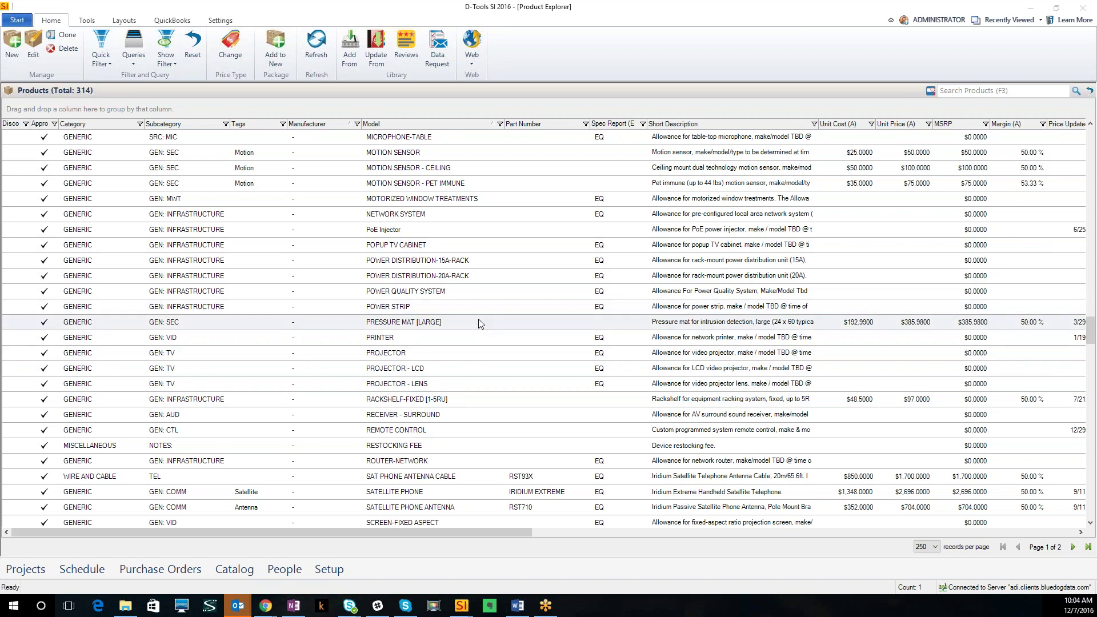
# Examine the FREIGHT products in the catalog, comparing their models, short descriptions, unit costs and prices.
pyautogui.scroll(-2, 479, 323)
pyautogui.scroll(2, 448, 366)
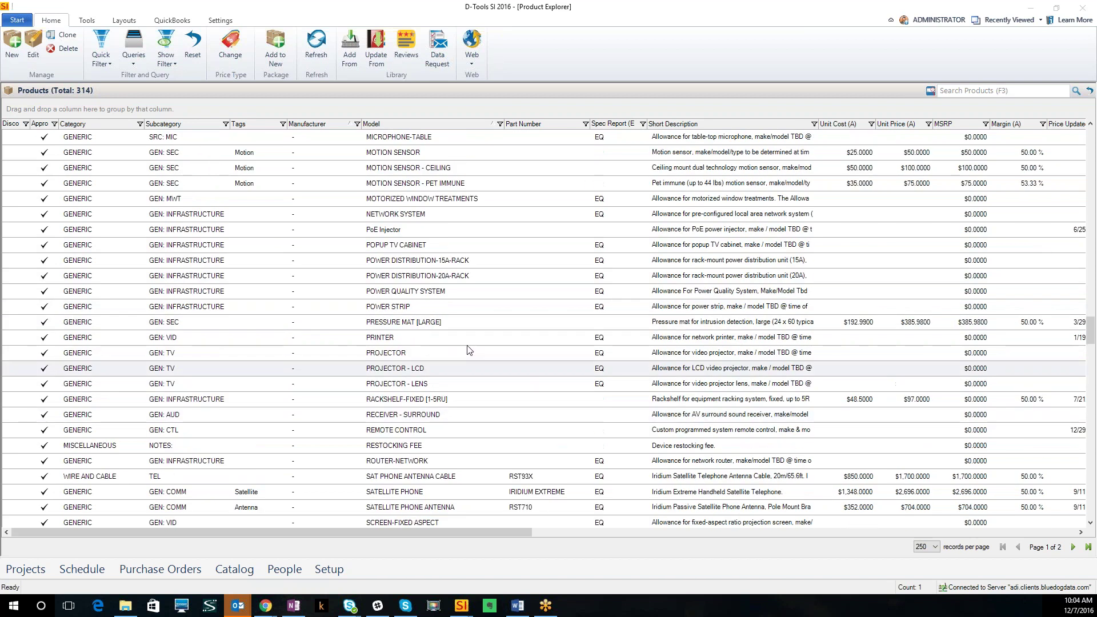
pyautogui.click(458, 324)
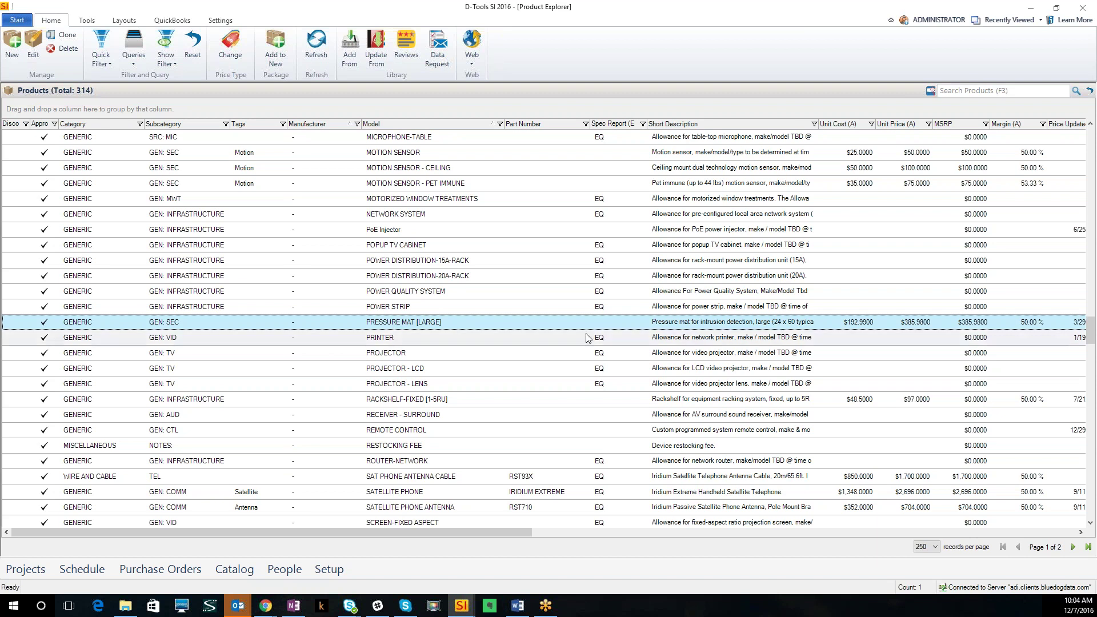
pyautogui.scroll(1, 460, 326)
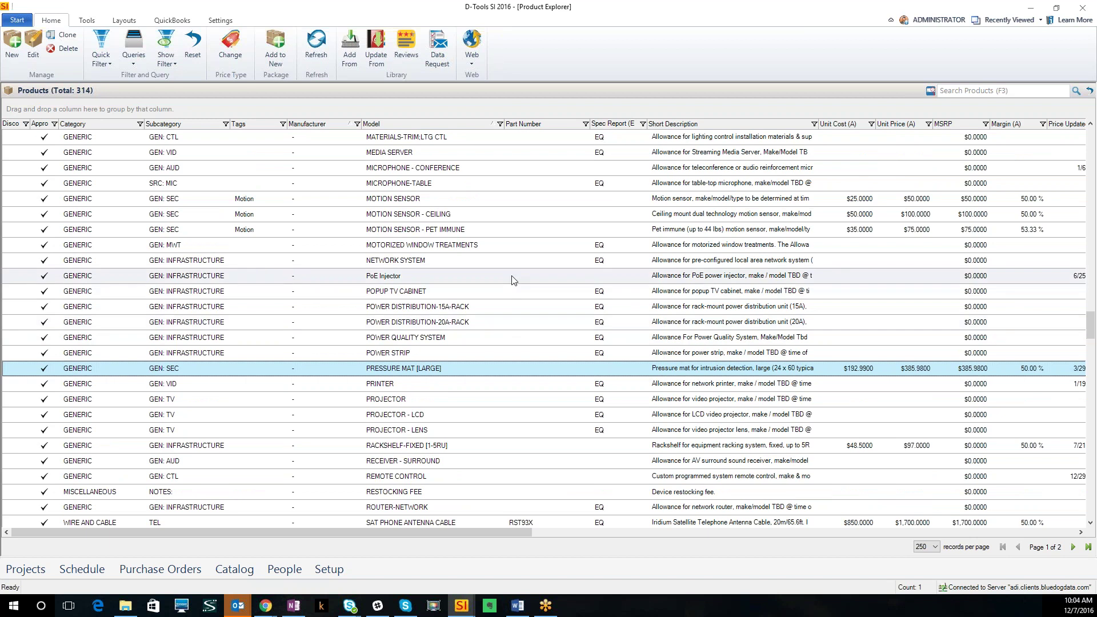
pyautogui.scroll(4, 512, 277)
pyautogui.scroll(9, 512, 277)
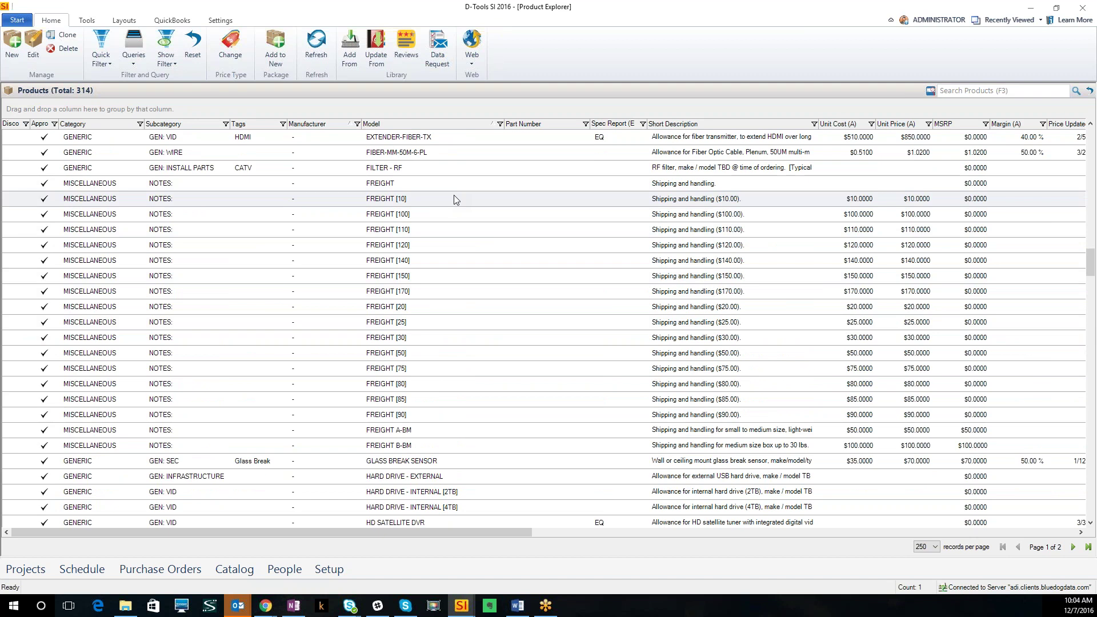
pyautogui.doubleClick(445, 184)
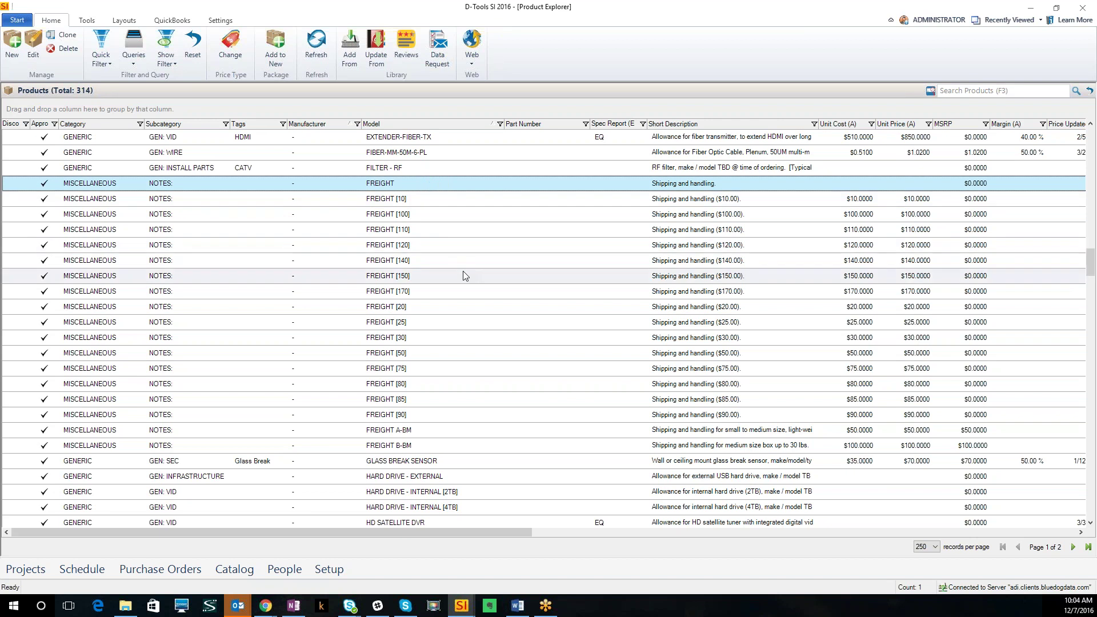
pyautogui.click(424, 200)
pyautogui.click(425, 215)
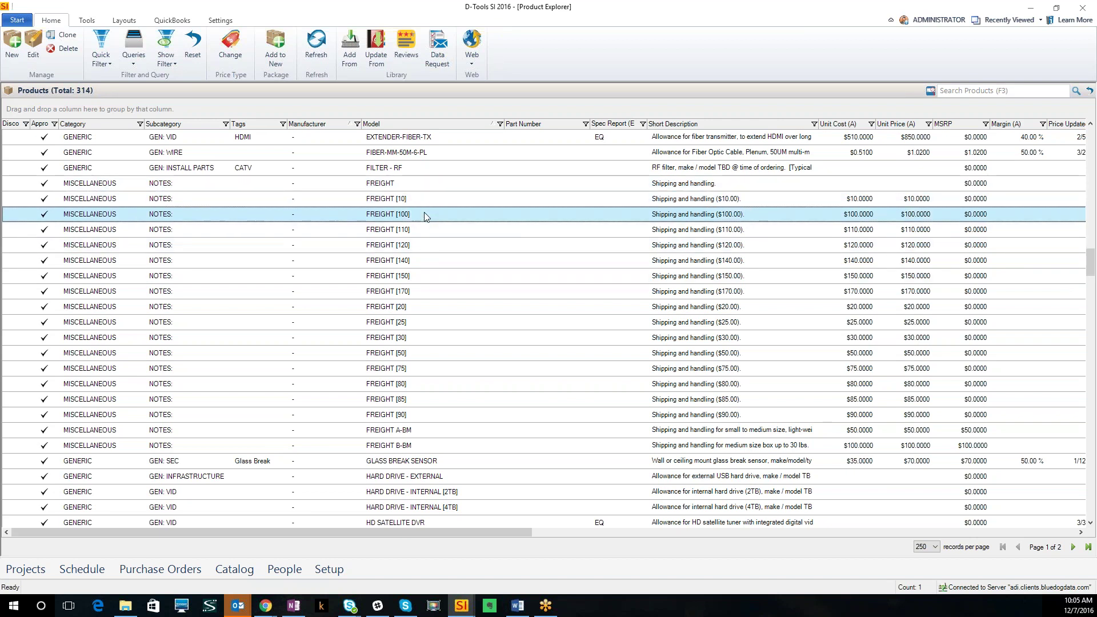
pyautogui.click(424, 197)
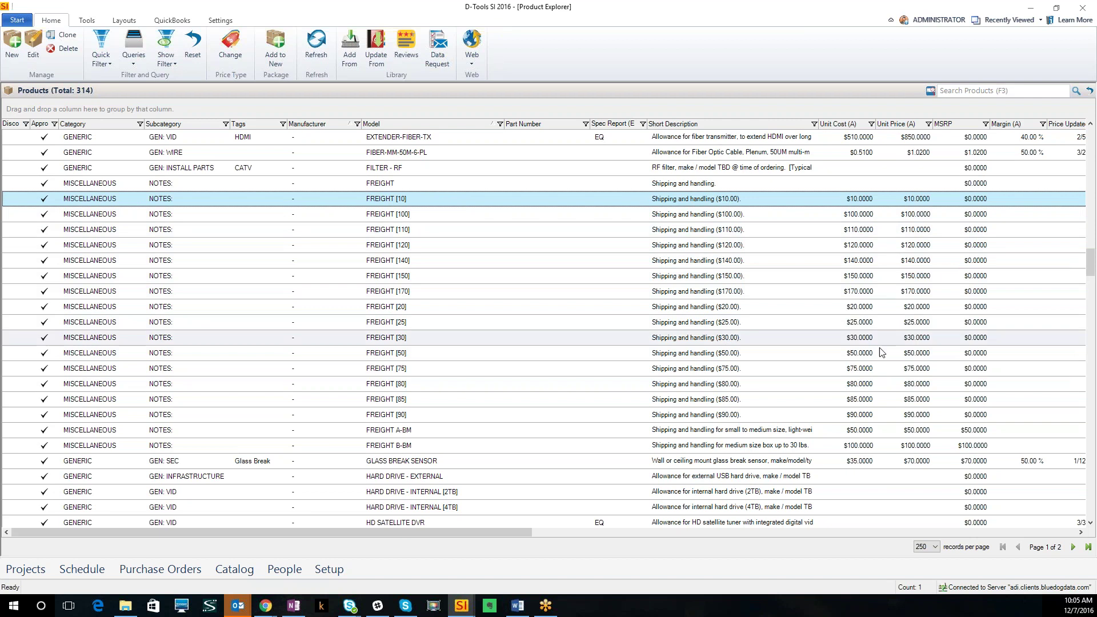
pyautogui.click(512, 190)
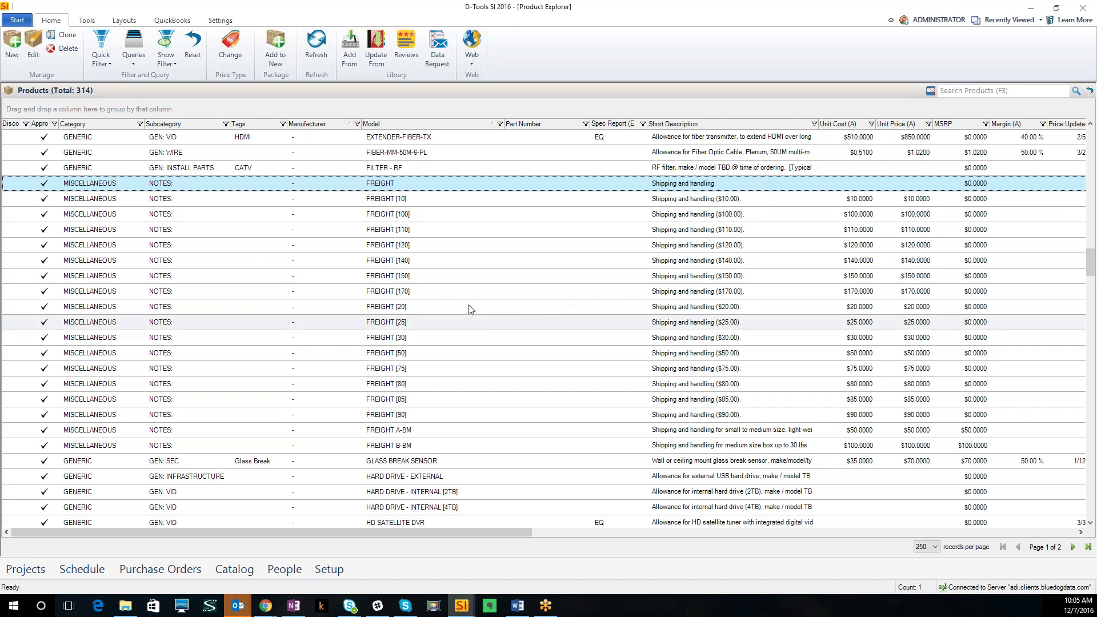
pyautogui.click(447, 297)
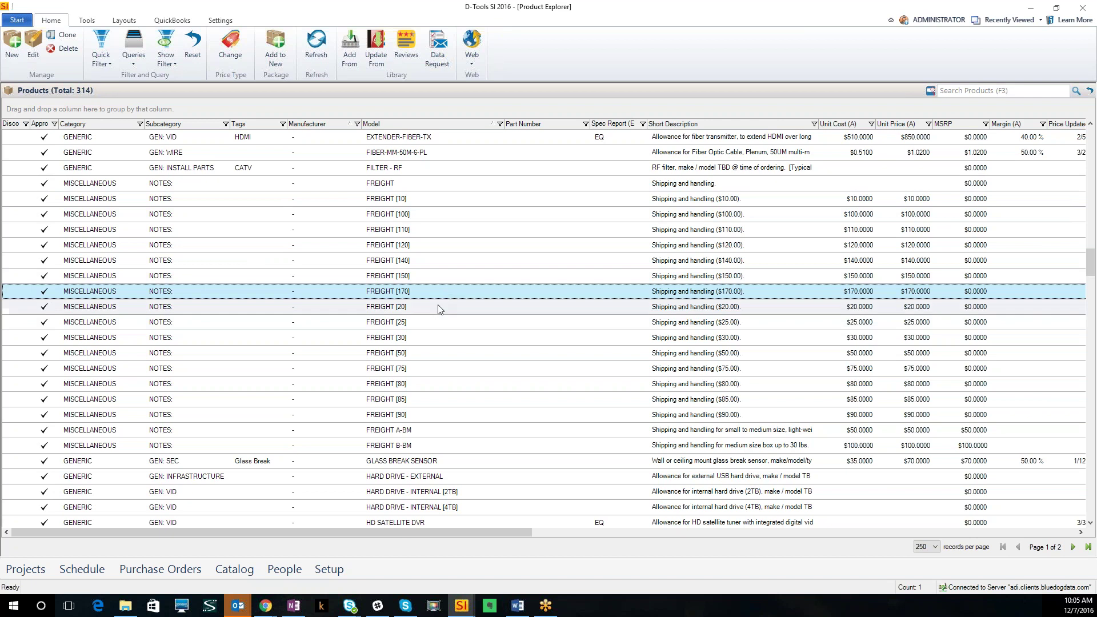
pyautogui.click(424, 400)
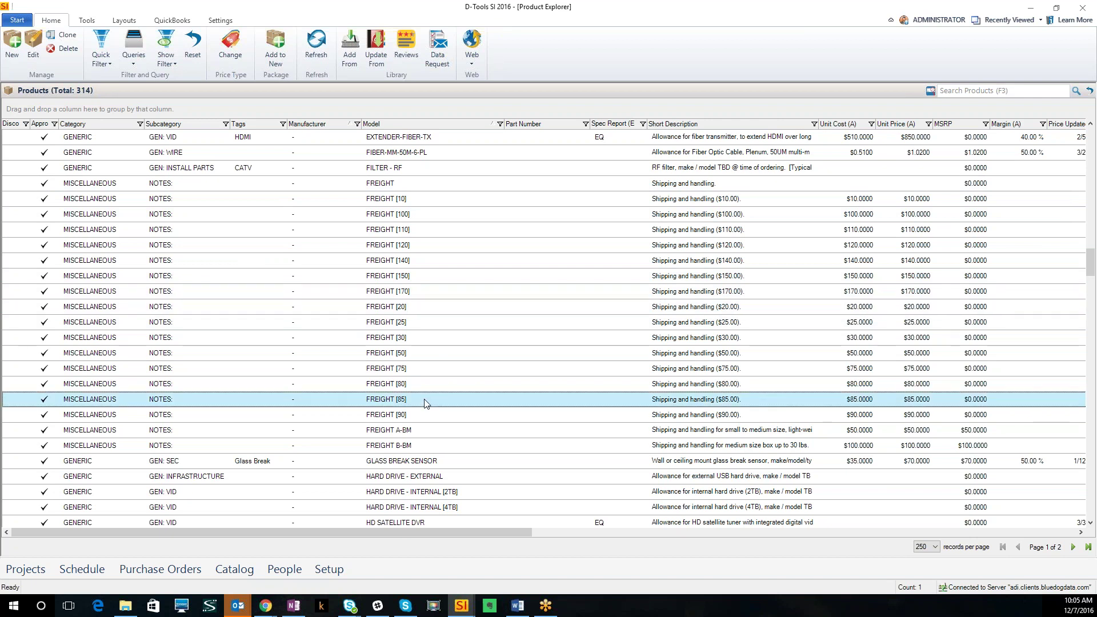
pyautogui.click(424, 388)
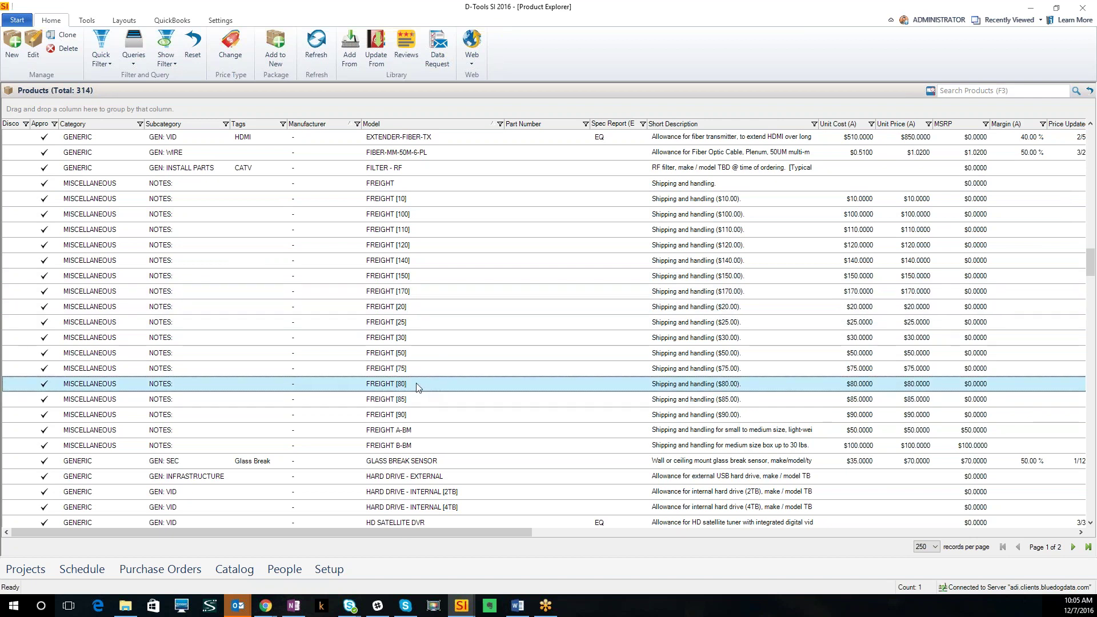
pyautogui.click(410, 200)
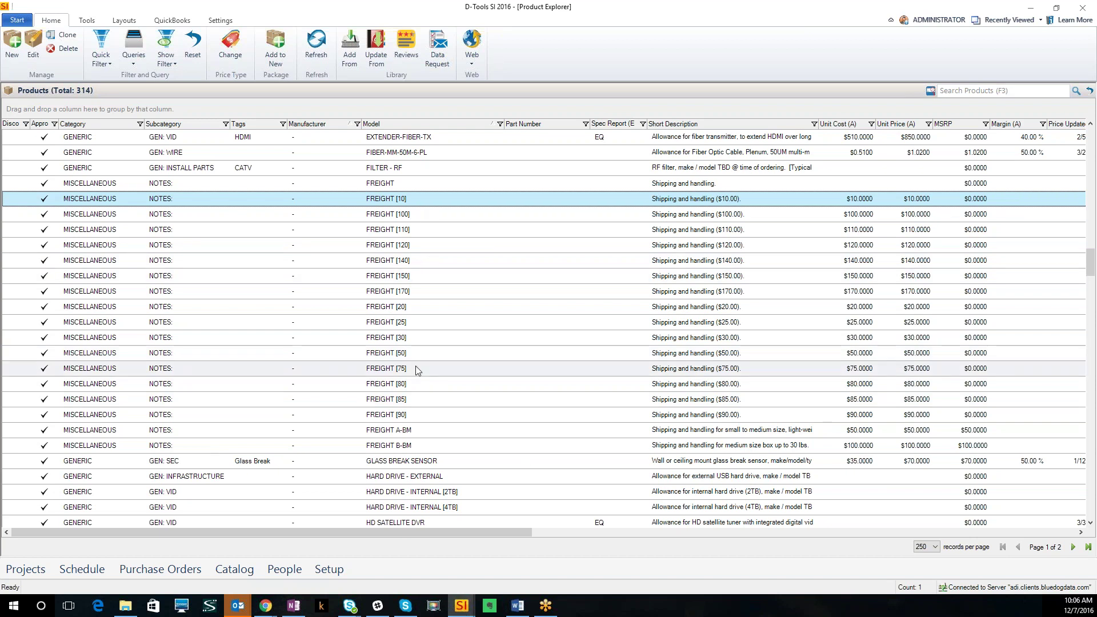
# Open the HARD DRIVE - INTERNAL [2TB] product and review its general, description, price and accessories information.
pyautogui.scroll(-2, 423, 367)
pyautogui.scroll(-1, 424, 366)
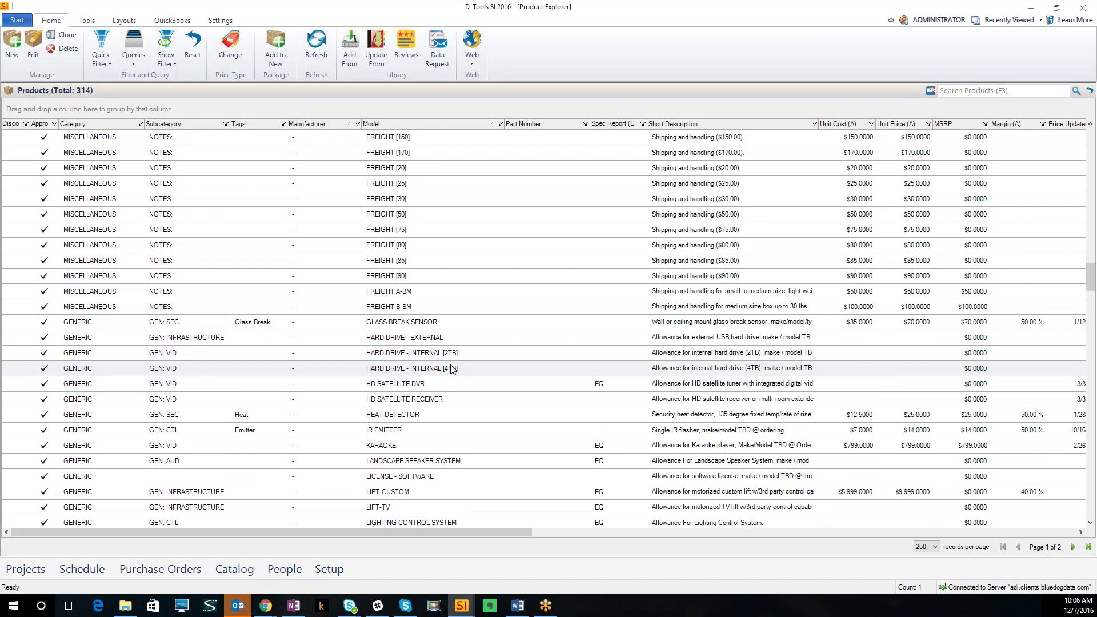
pyautogui.click(418, 355)
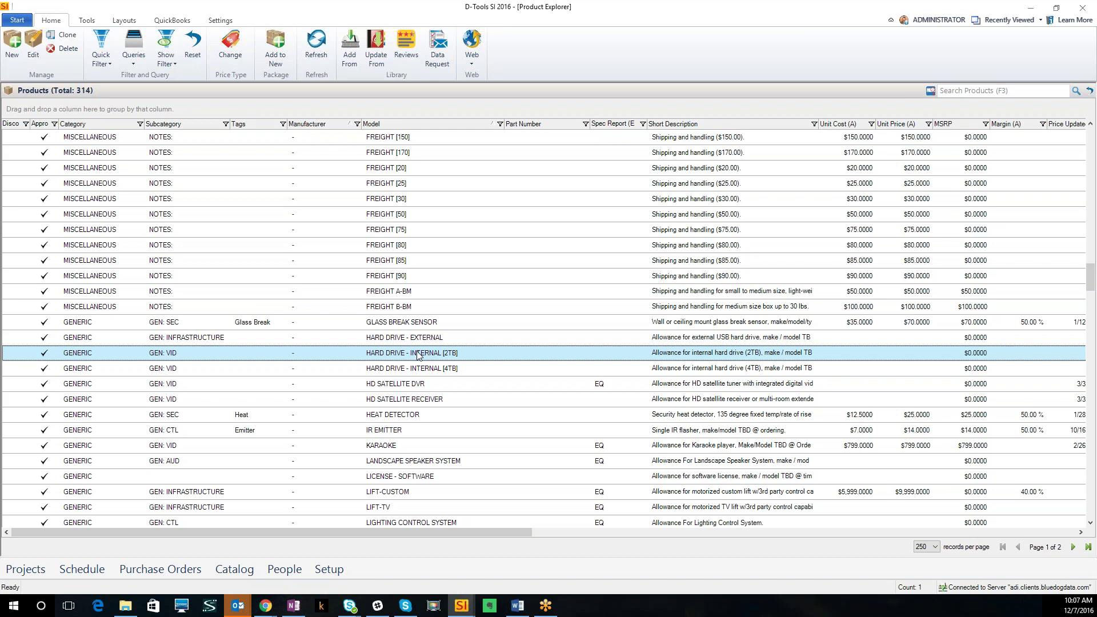
pyautogui.doubleClick(418, 354)
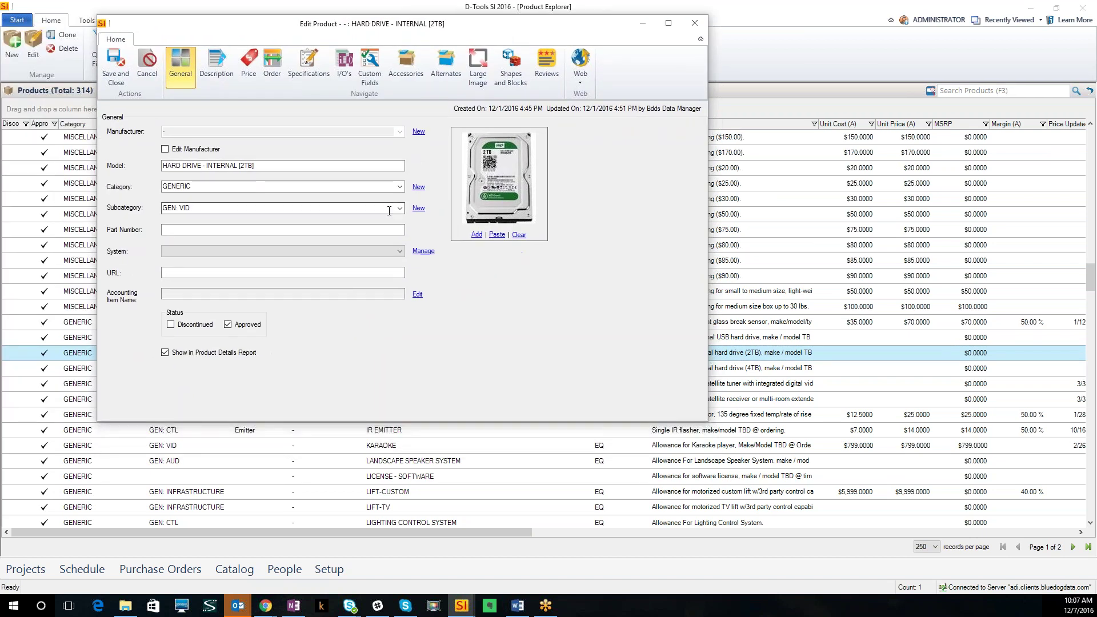
pyautogui.click(218, 80)
pyautogui.click(241, 82)
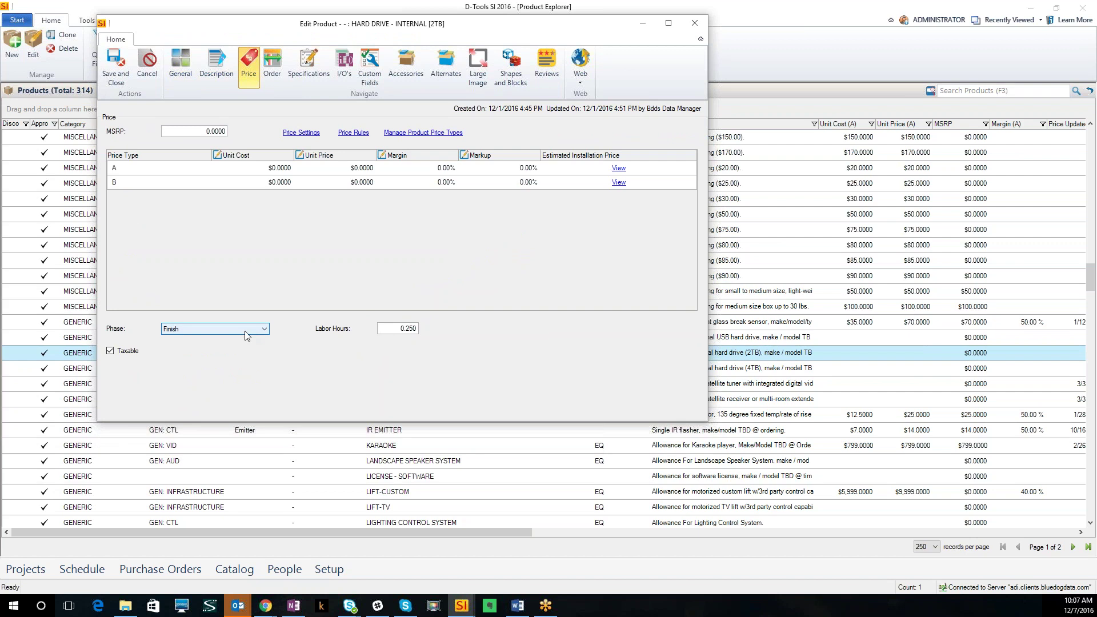
pyautogui.click(180, 79)
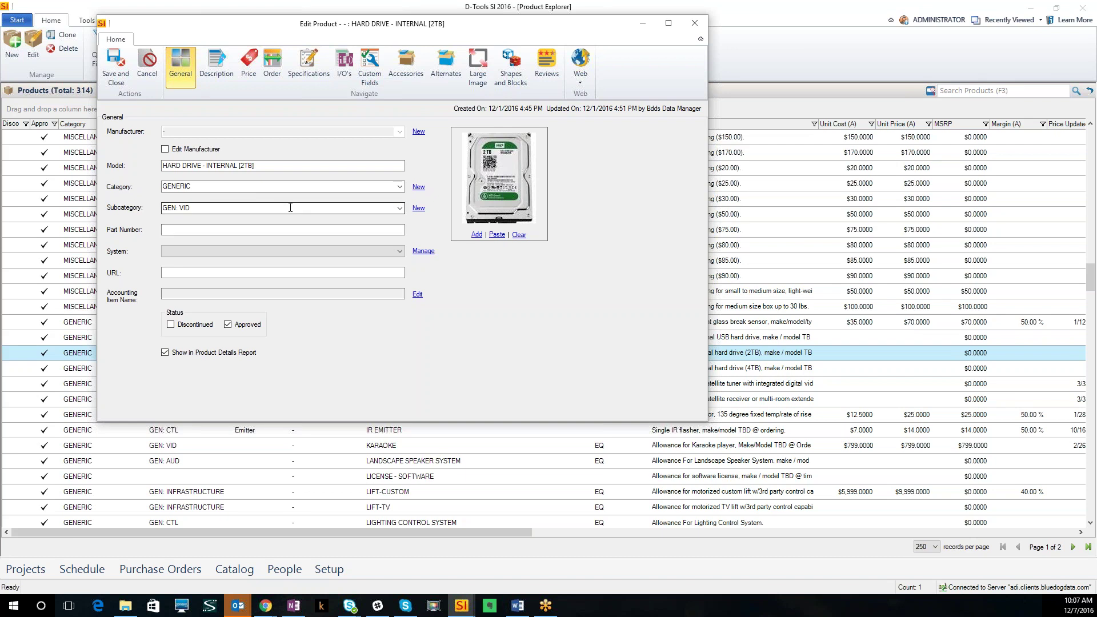
pyautogui.click(246, 75)
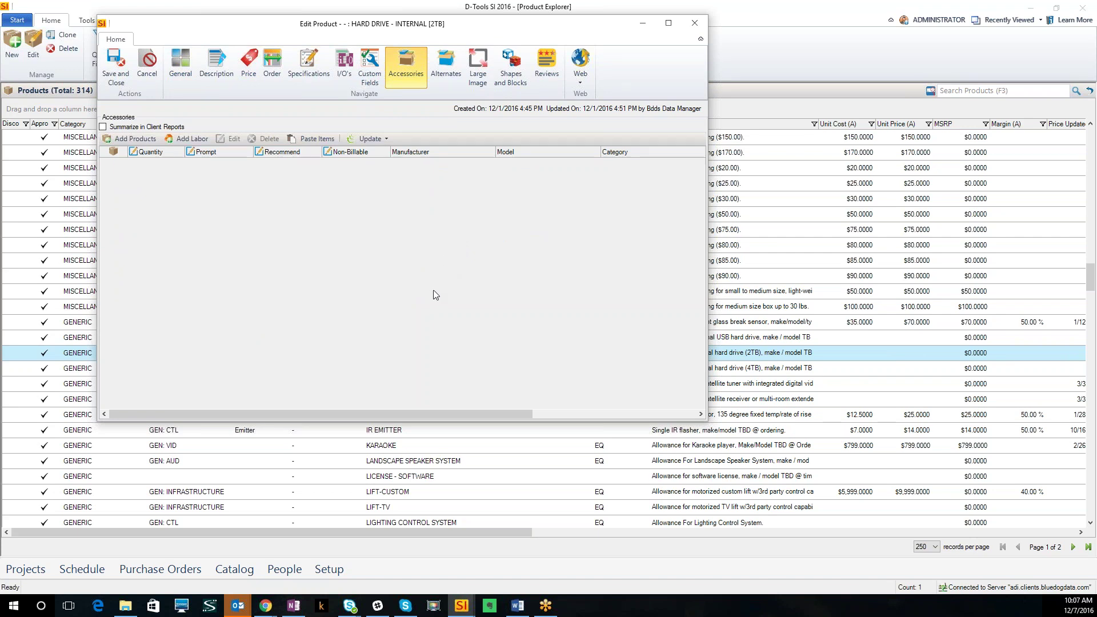
pyautogui.click(180, 67)
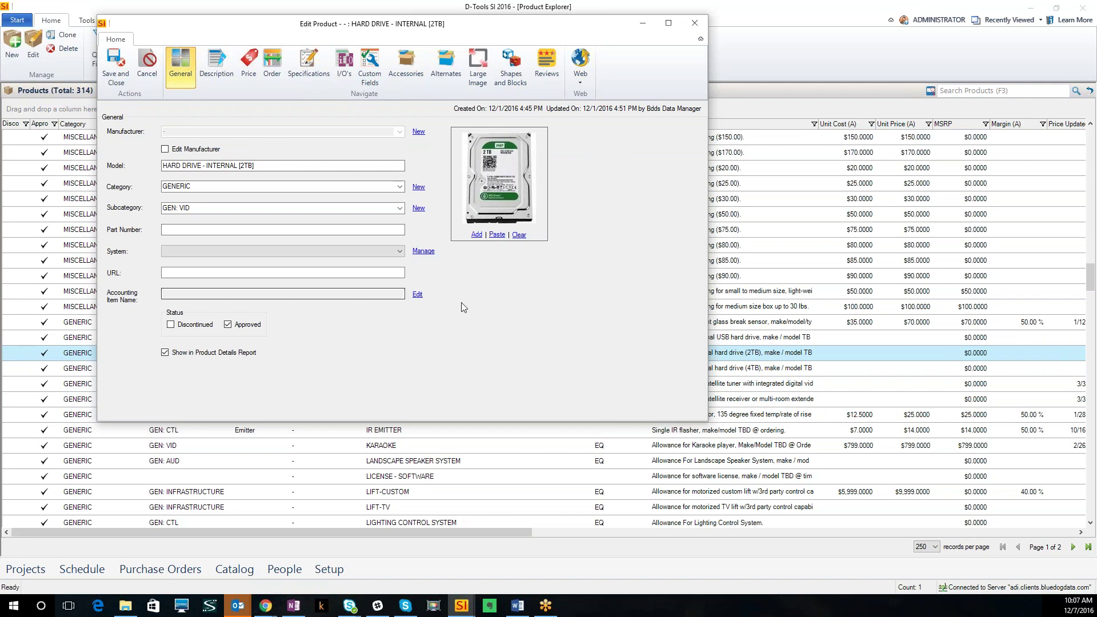
pyautogui.click(229, 84)
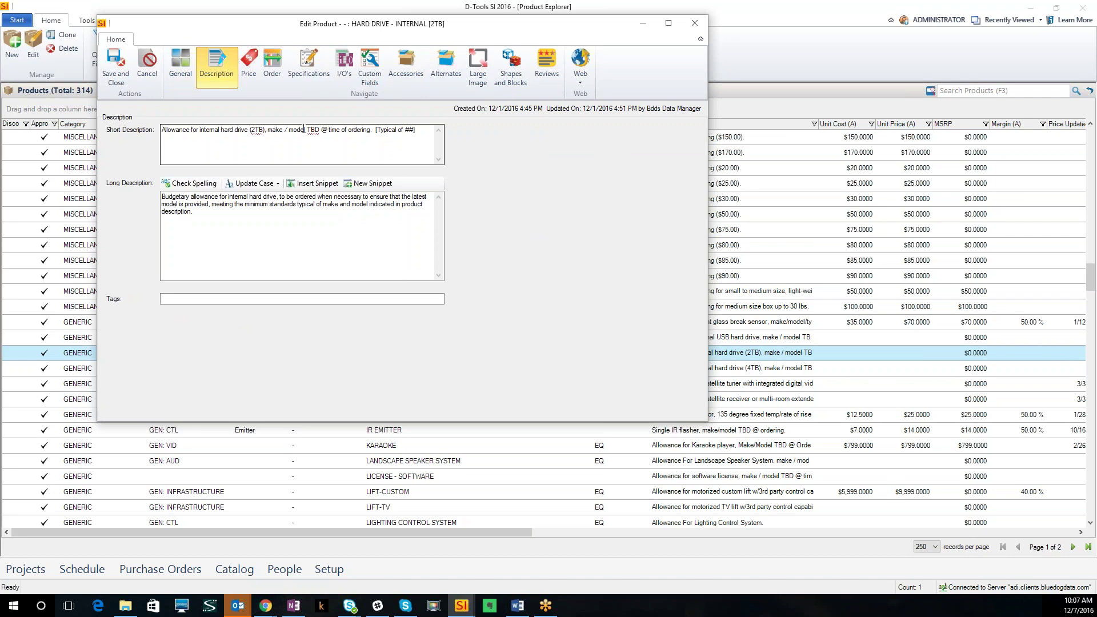
pyautogui.click(252, 81)
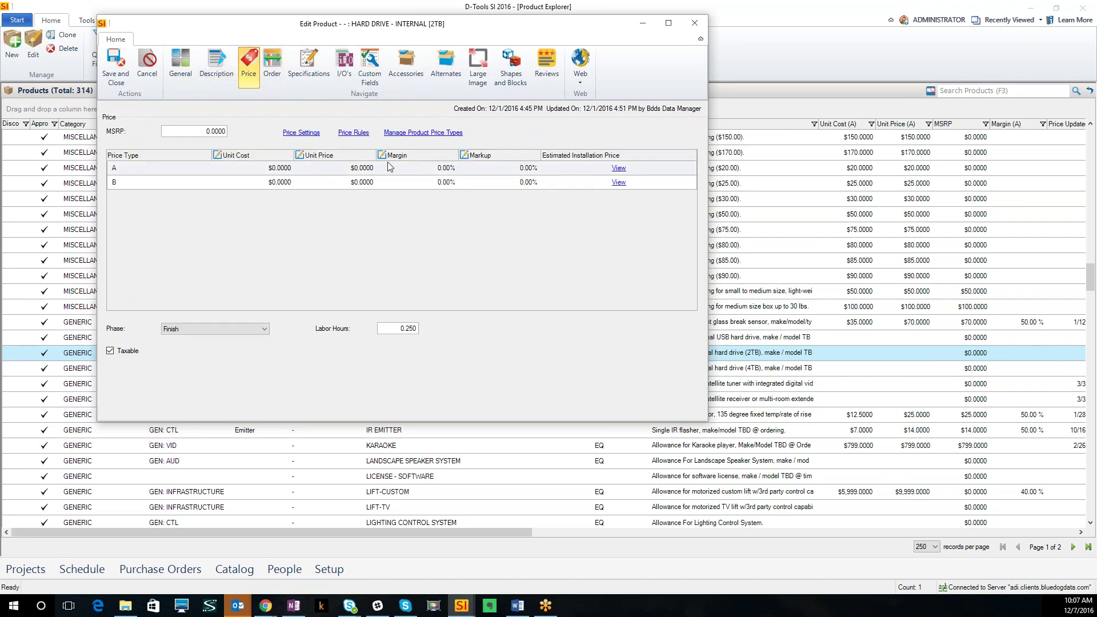
pyautogui.click(180, 67)
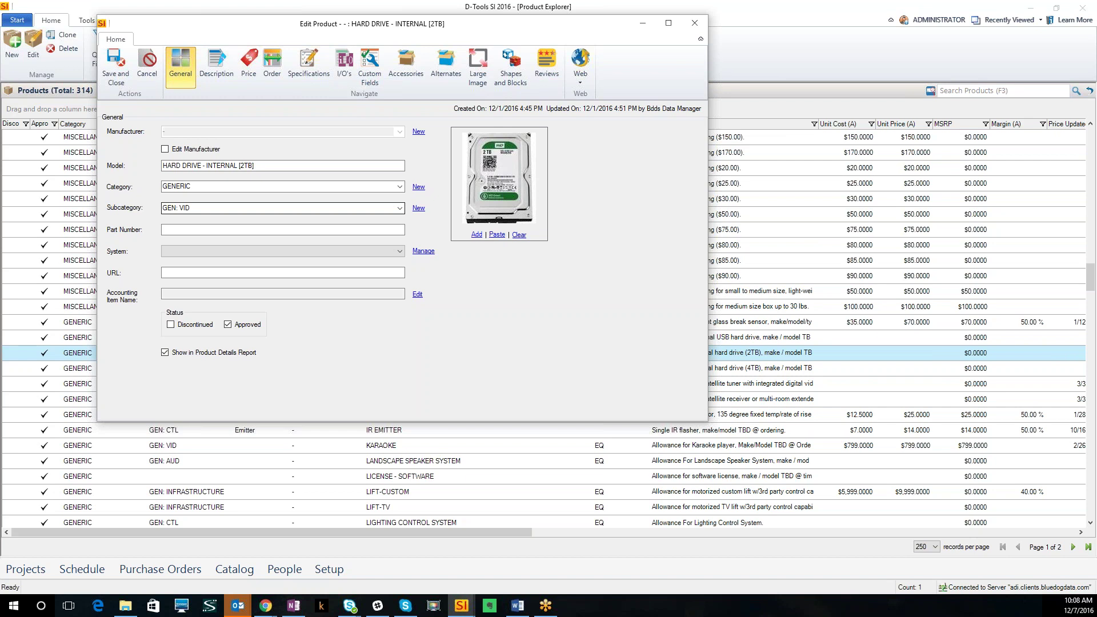
# Review the internal hard drive's short and long descriptions and its pricing, and close the product.
pyautogui.click(214, 73)
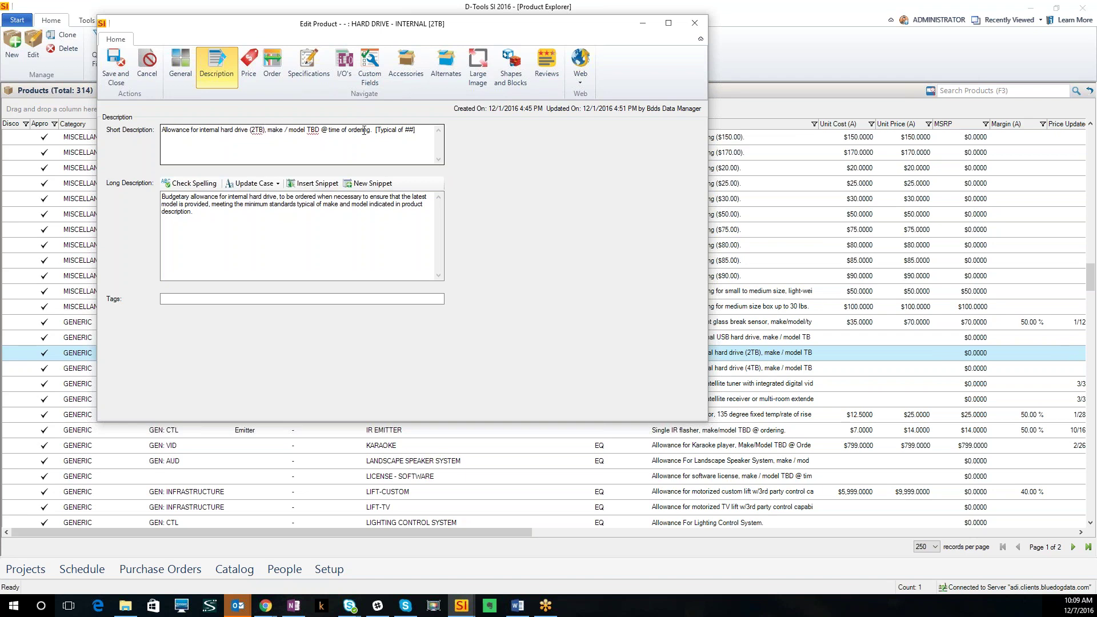
pyautogui.click(408, 132)
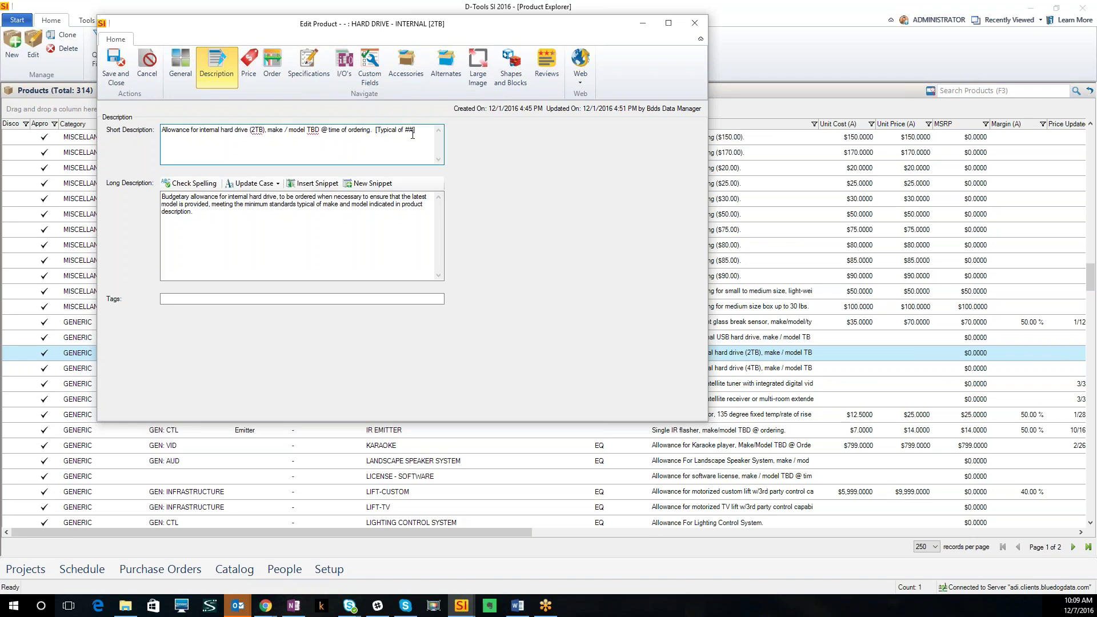
pyautogui.doubleClick(411, 130)
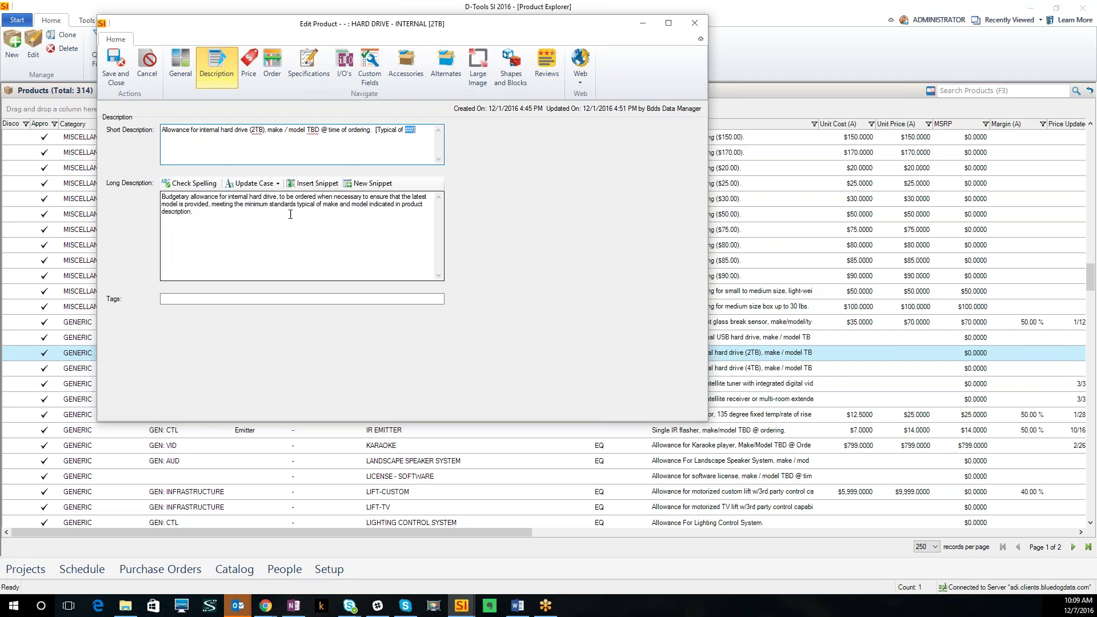
pyautogui.click(203, 219)
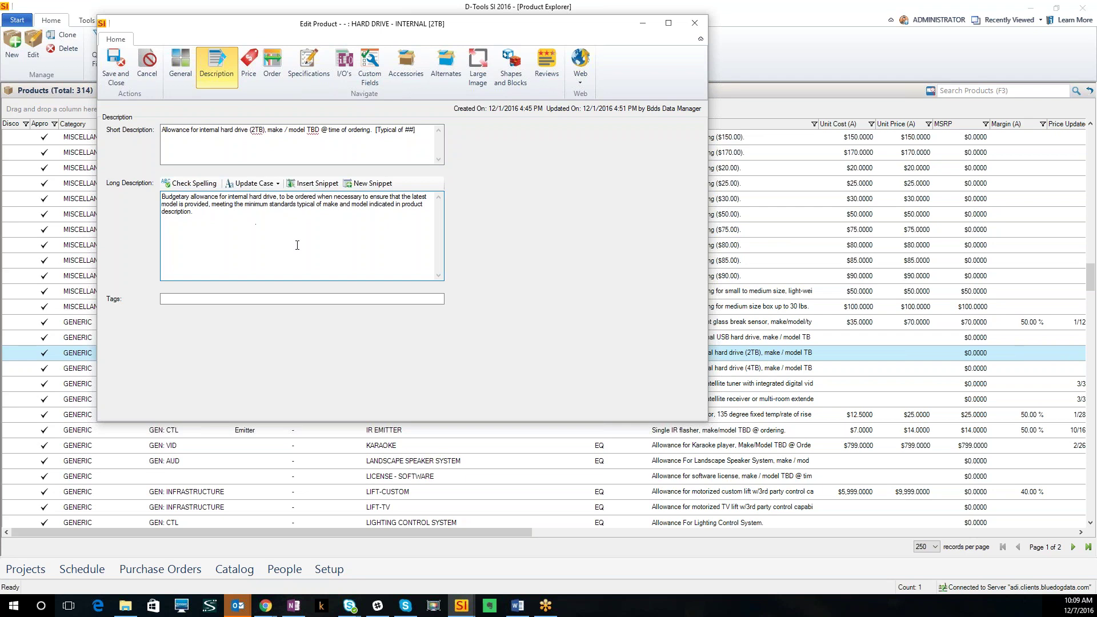
pyautogui.click(249, 65)
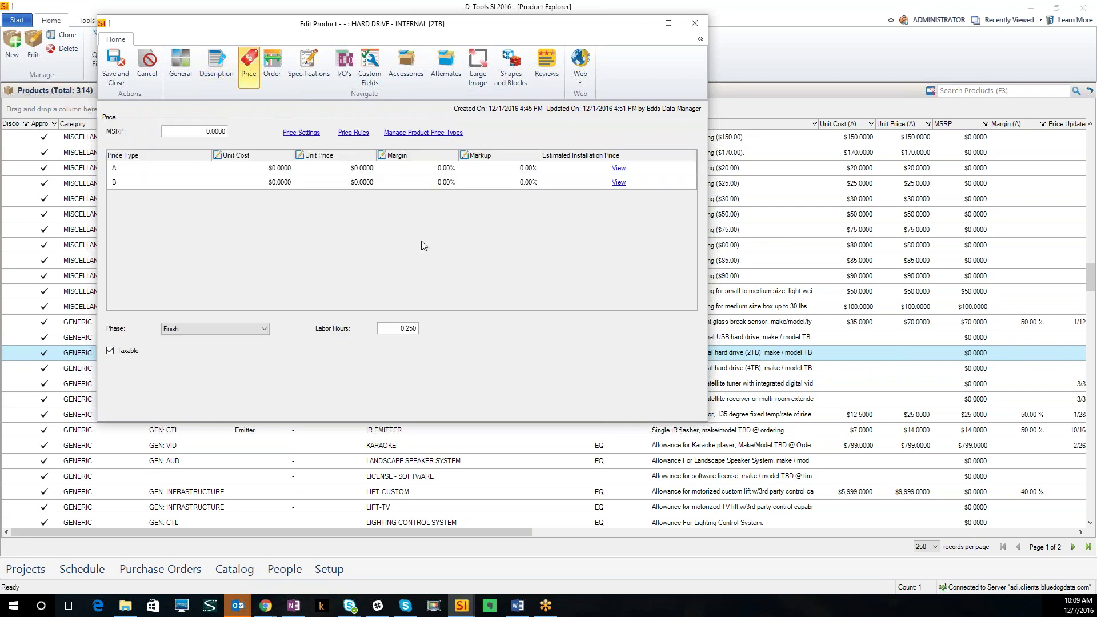
pyautogui.click(693, 23)
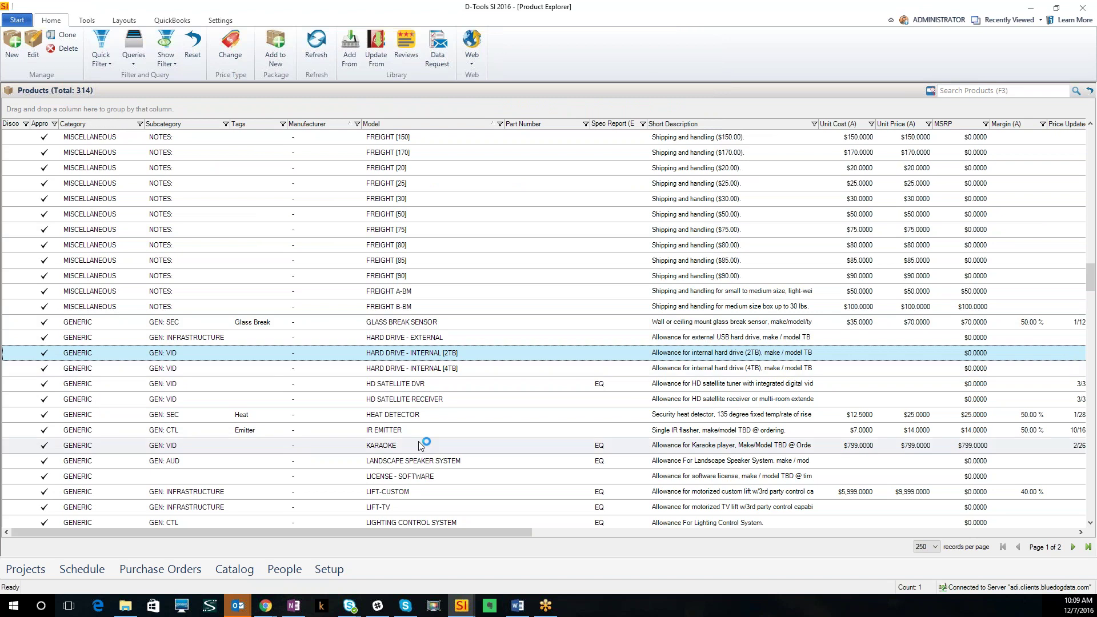
# Clone the generic PRINTER product from the catalog.
pyautogui.scroll(-5, 419, 443)
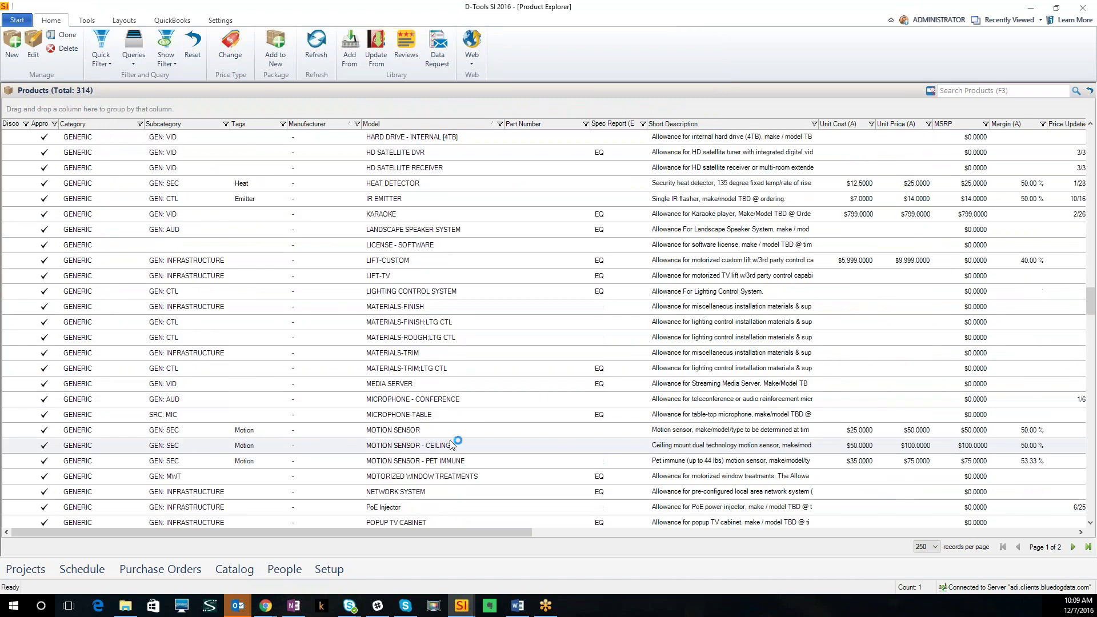
pyautogui.scroll(-3, 421, 448)
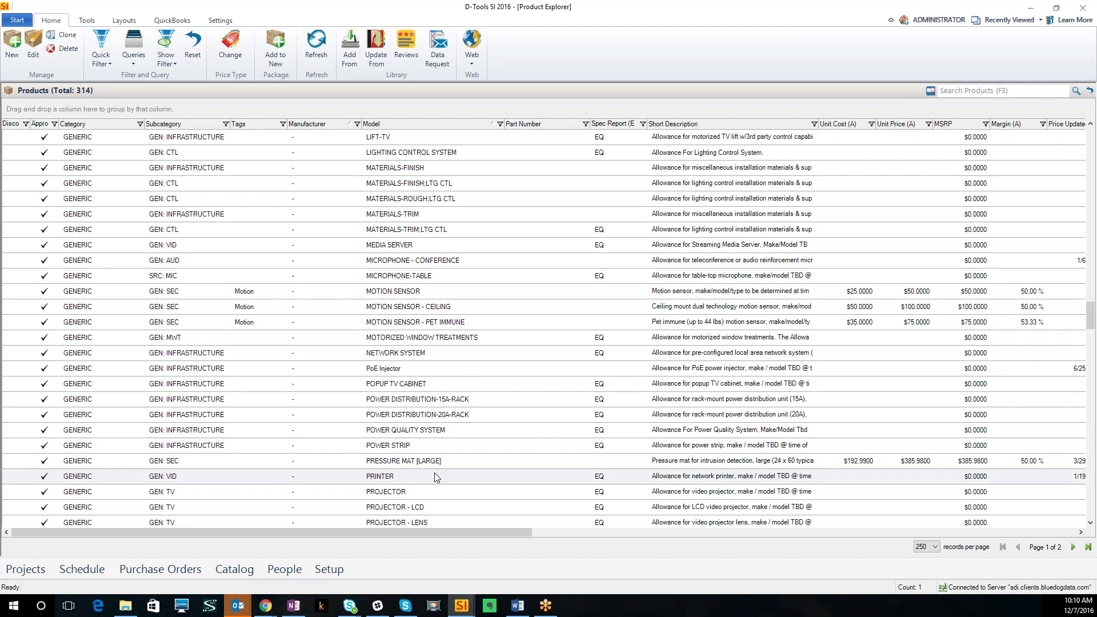
pyautogui.scroll(-1, 436, 473)
pyautogui.click(387, 435)
pyautogui.rightClick(387, 435)
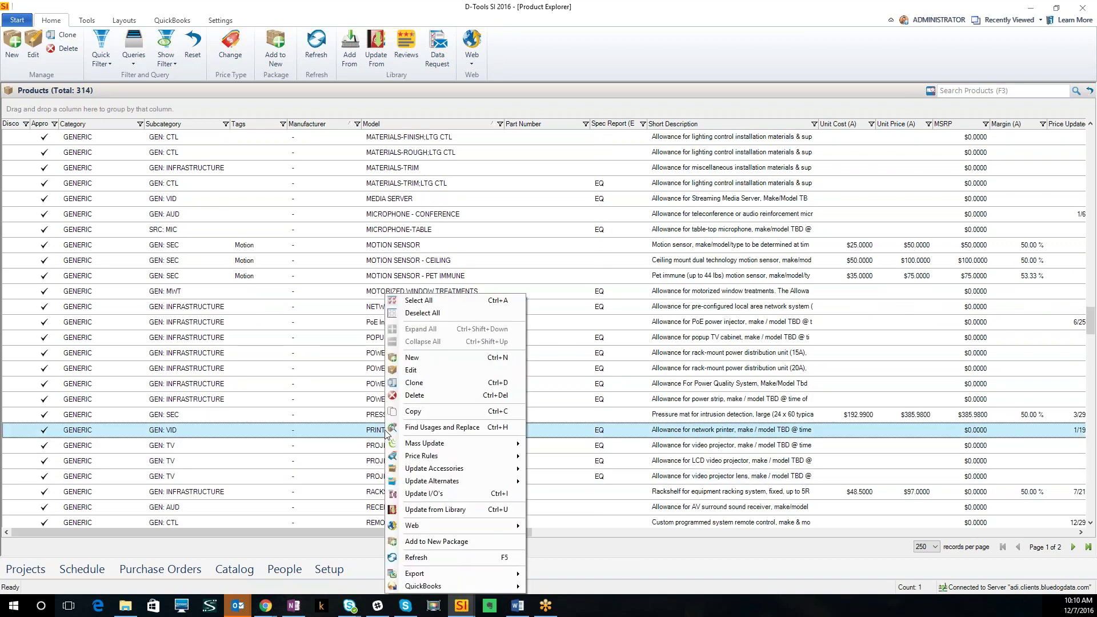
pyautogui.click(379, 435)
pyautogui.rightClick(380, 435)
pyautogui.click(452, 386)
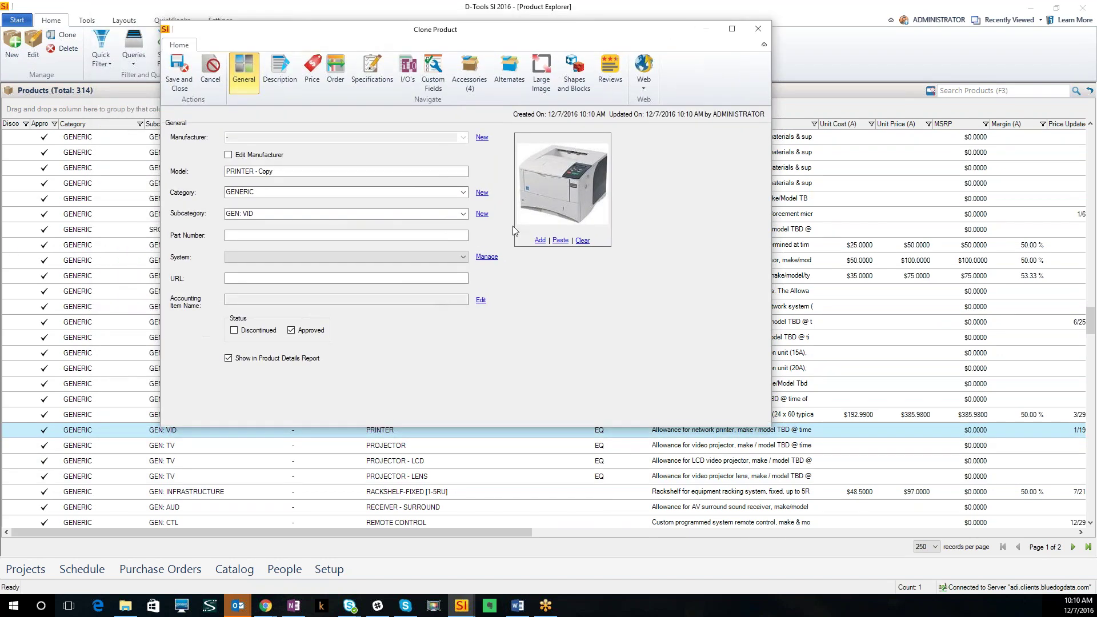
# Rename the cloned product's model as PRINTER [LASER].
pyautogui.moveTo(256, 171); pyautogui.dragTo(335, 177)
pyautogui.press('BackSpace')
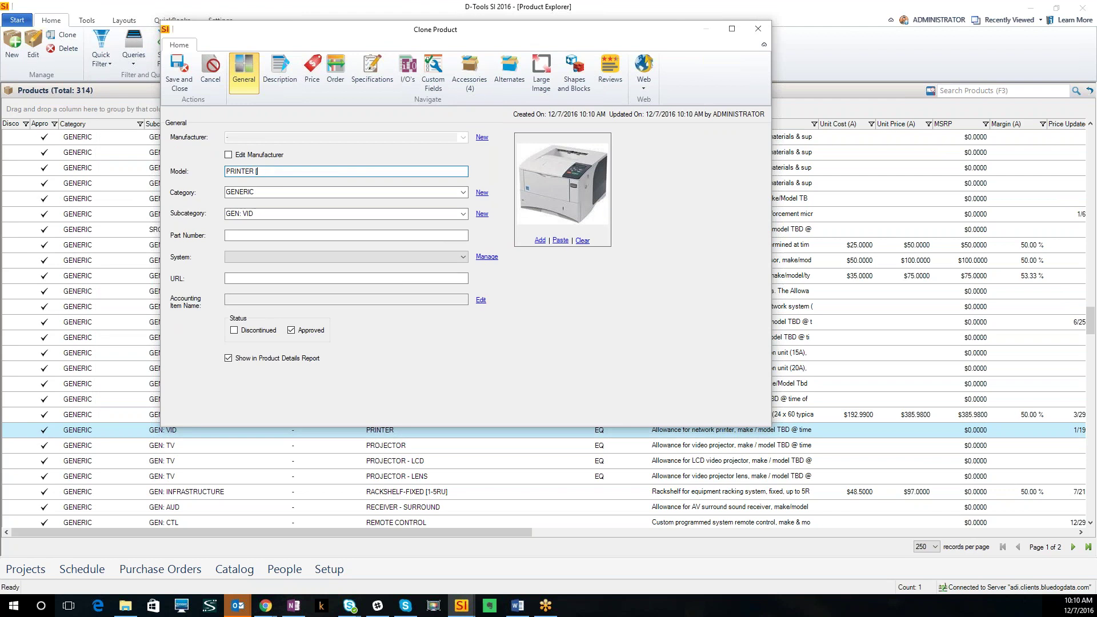
pyautogui.write('[LAS')
# Enable manufacturer editing for the cloned printer and set its manufacturer to TEST.
pyautogui.click(228, 155)
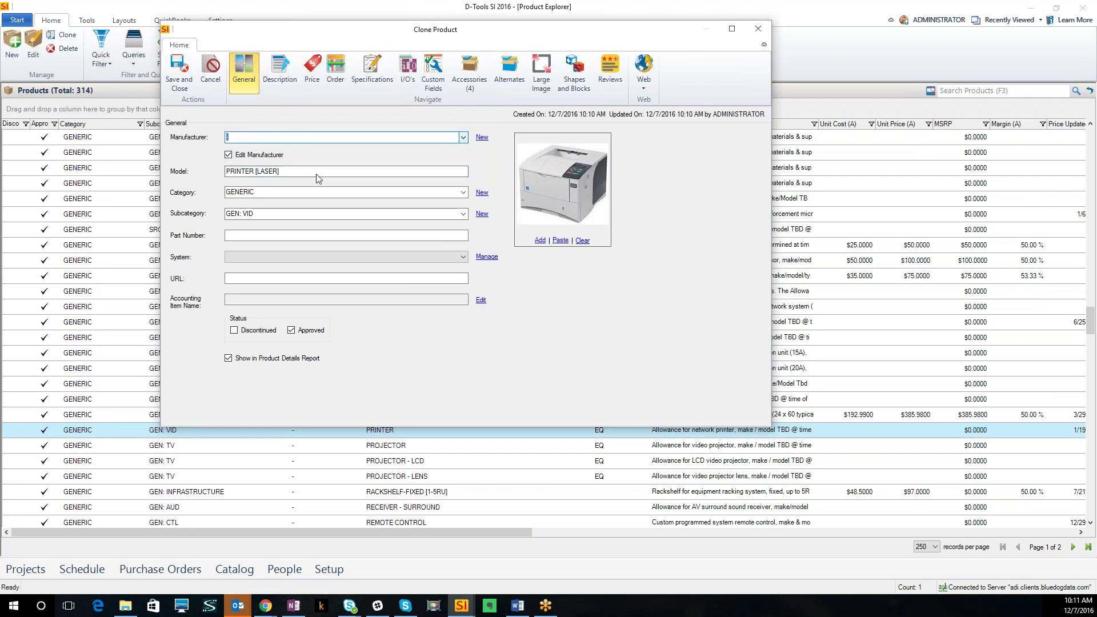
pyautogui.click(463, 137)
pyautogui.write('t')
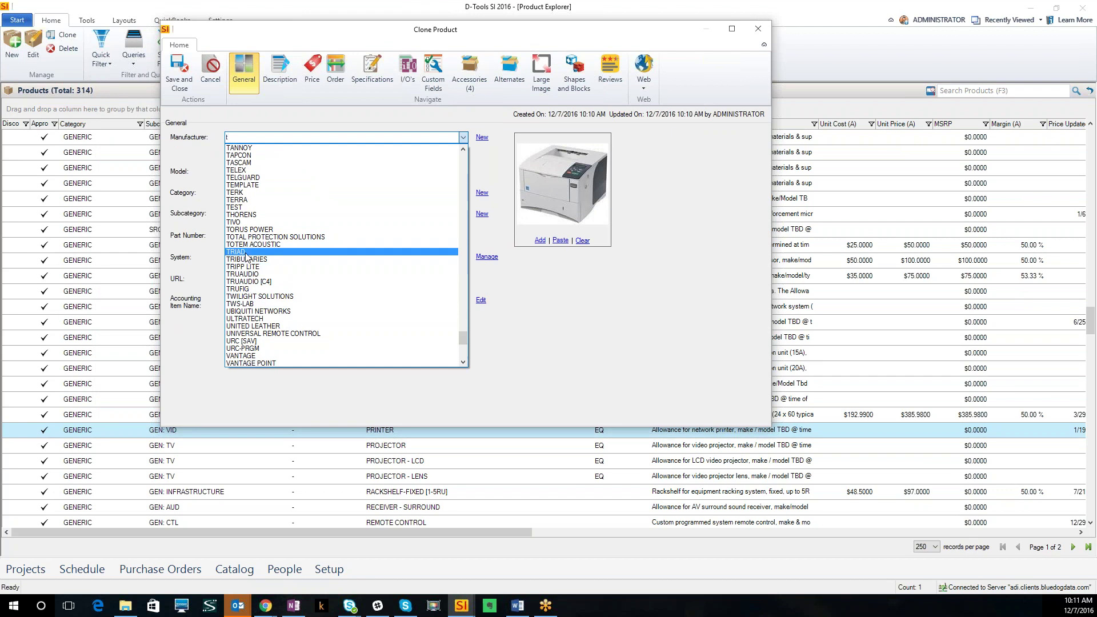
pyautogui.click(243, 208)
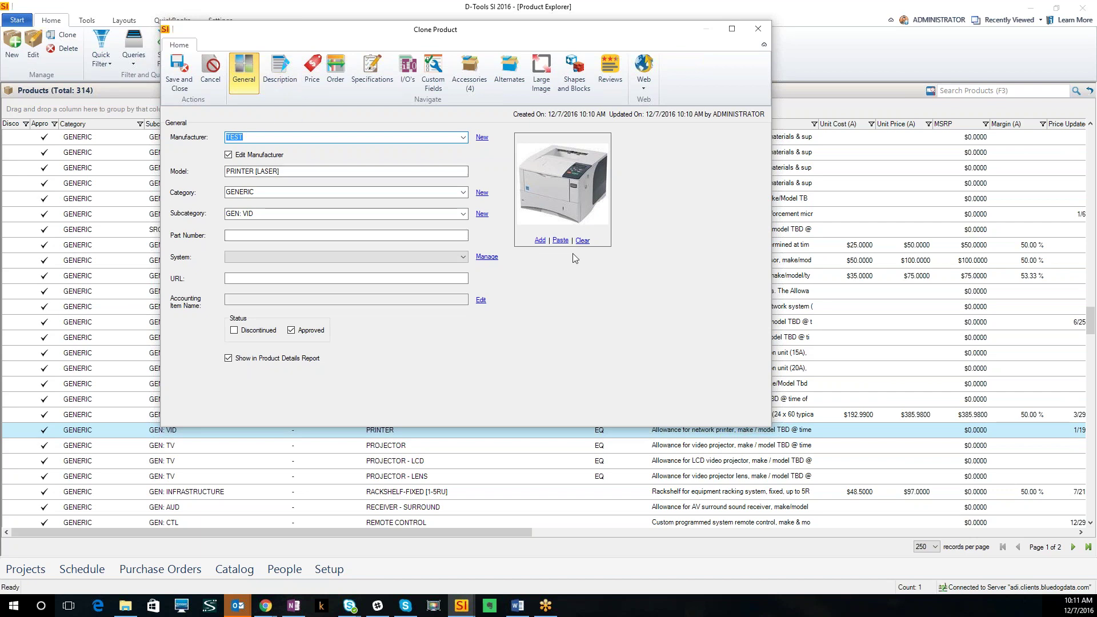
# Edit the short description to read "network laser printer" and replace the ## placeholder with HP-xyz123.
pyautogui.click(277, 85)
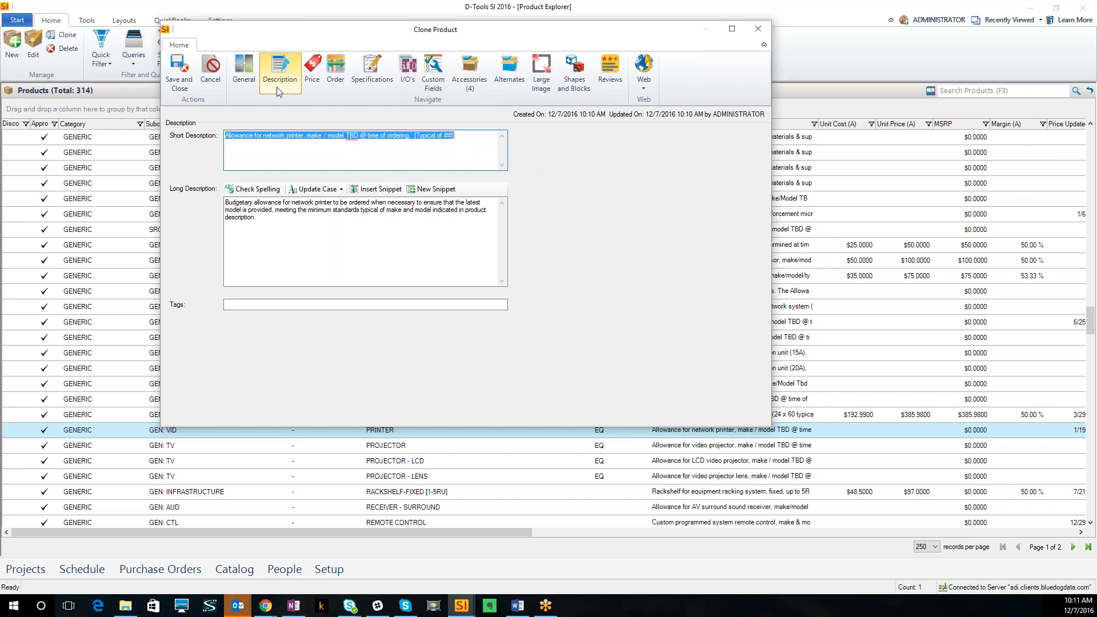
pyautogui.click(286, 138)
pyautogui.write('laser')
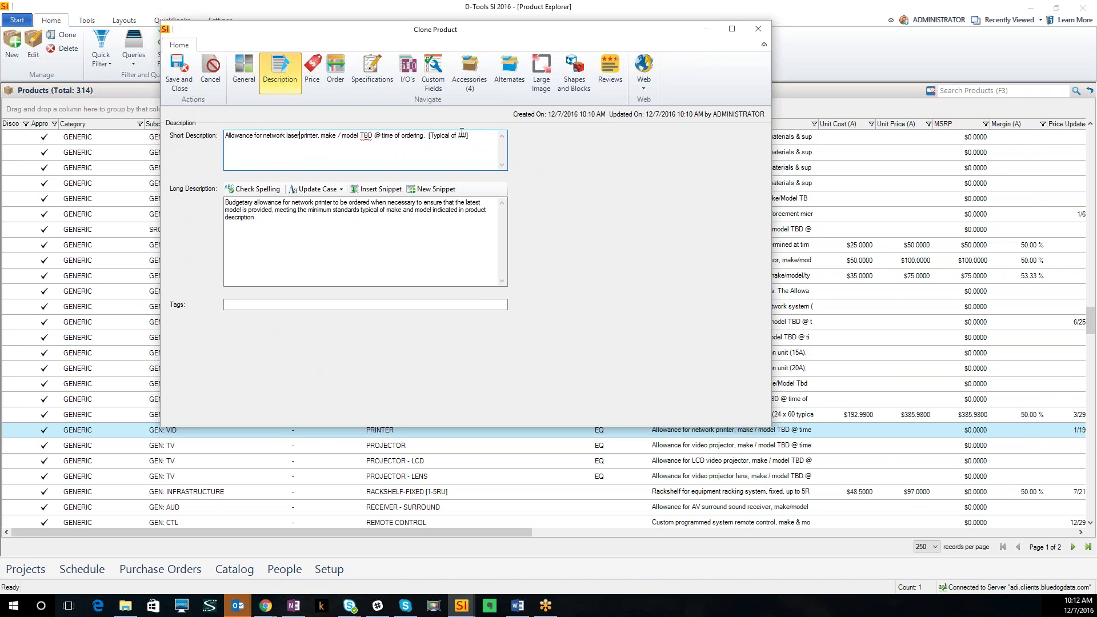
pyautogui.click(458, 137)
pyautogui.press('Delete')
pyautogui.press('Delete')
pyautogui.press('Delete')
pyautogui.write('HH')
pyautogui.press('BackSpace')
pyautogui.write('P-xyz123')
# Set price type A's unit cost to $100 and its unit price to $125.
pyautogui.click(312, 72)
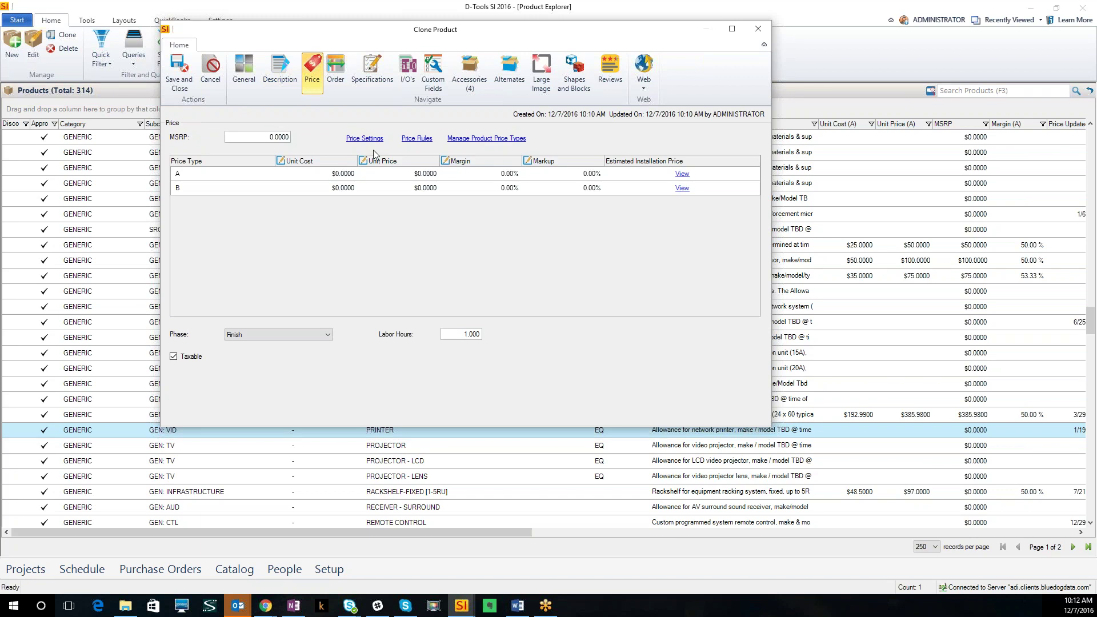
pyautogui.click(325, 176)
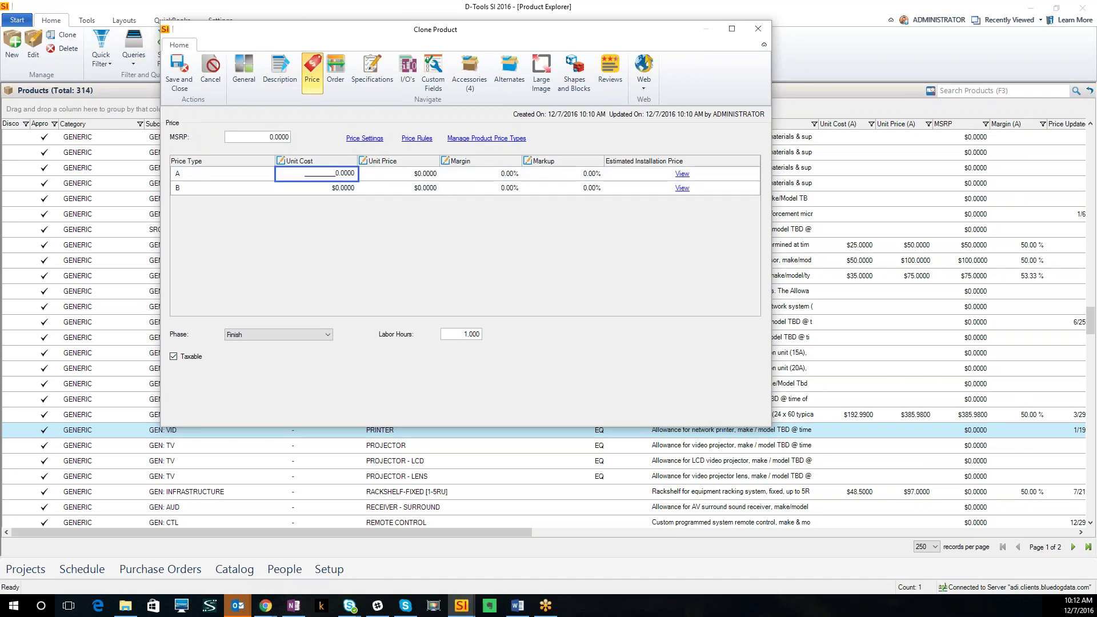
pyautogui.write('100.')
pyautogui.click(490, 179)
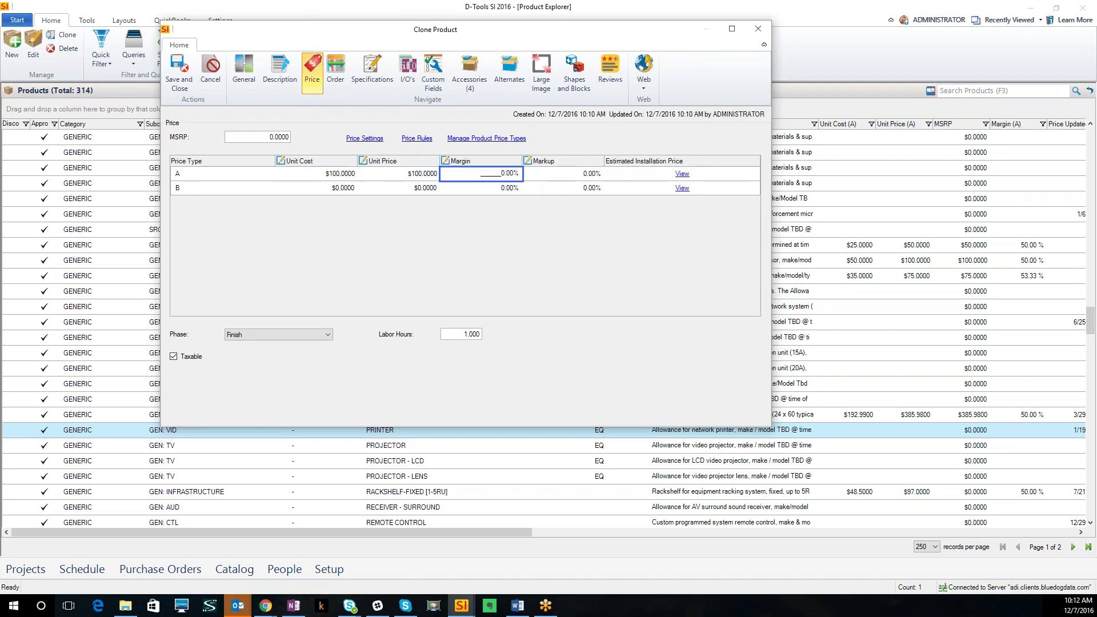
pyautogui.hotkey('shift', 'Tab')
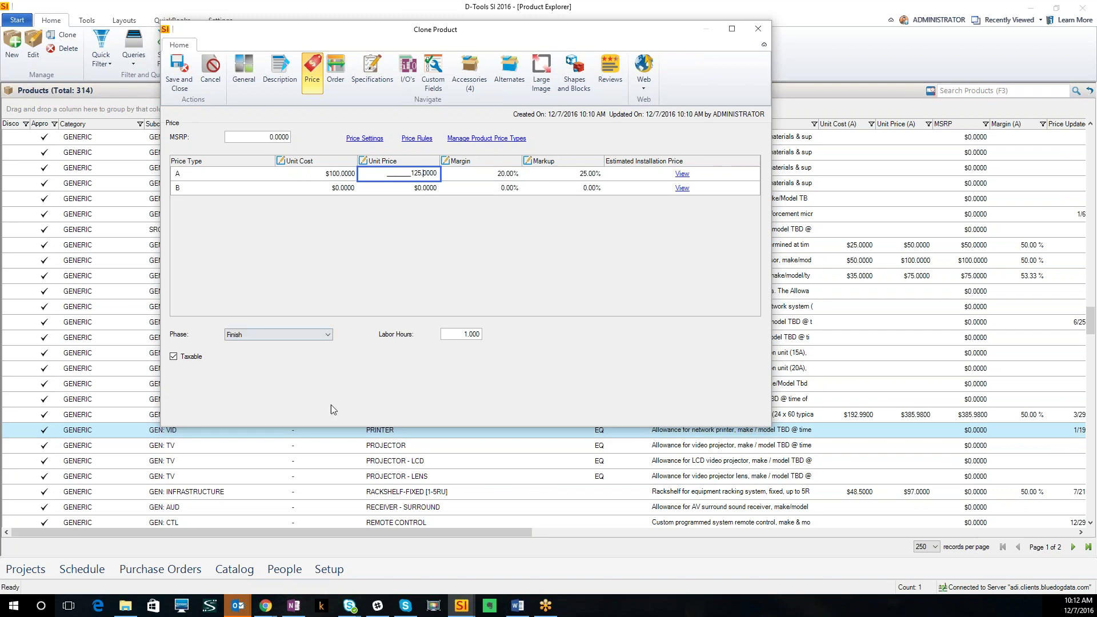
# Review the cloned printer's I/O's, accessories and custom fields, including the spec report and merchandise/install parts values.
pyautogui.click(371, 91)
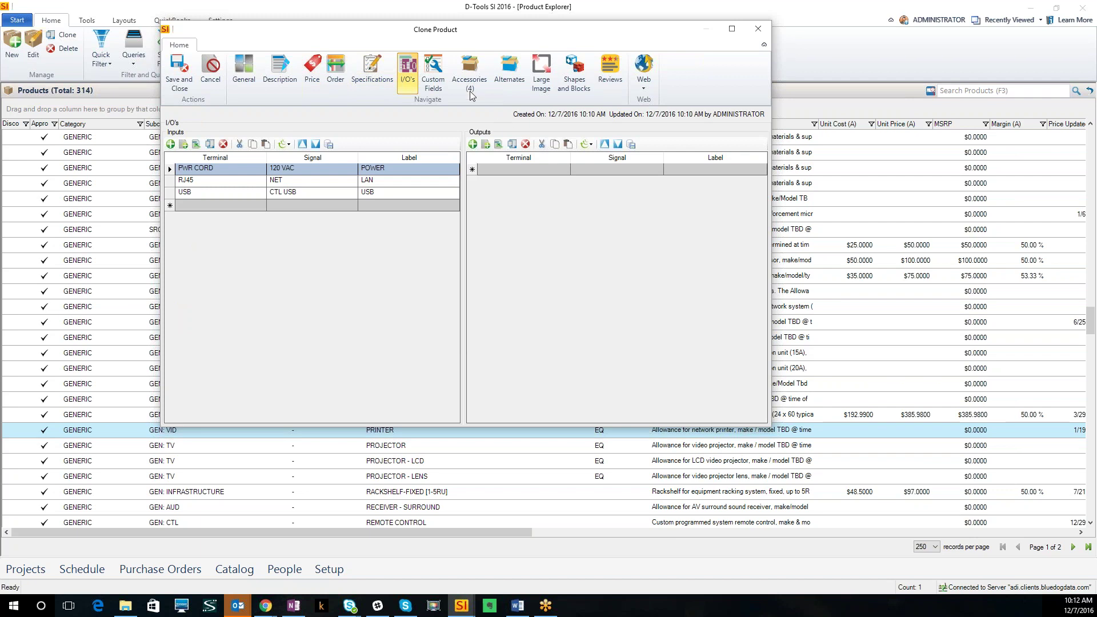
pyautogui.click(469, 73)
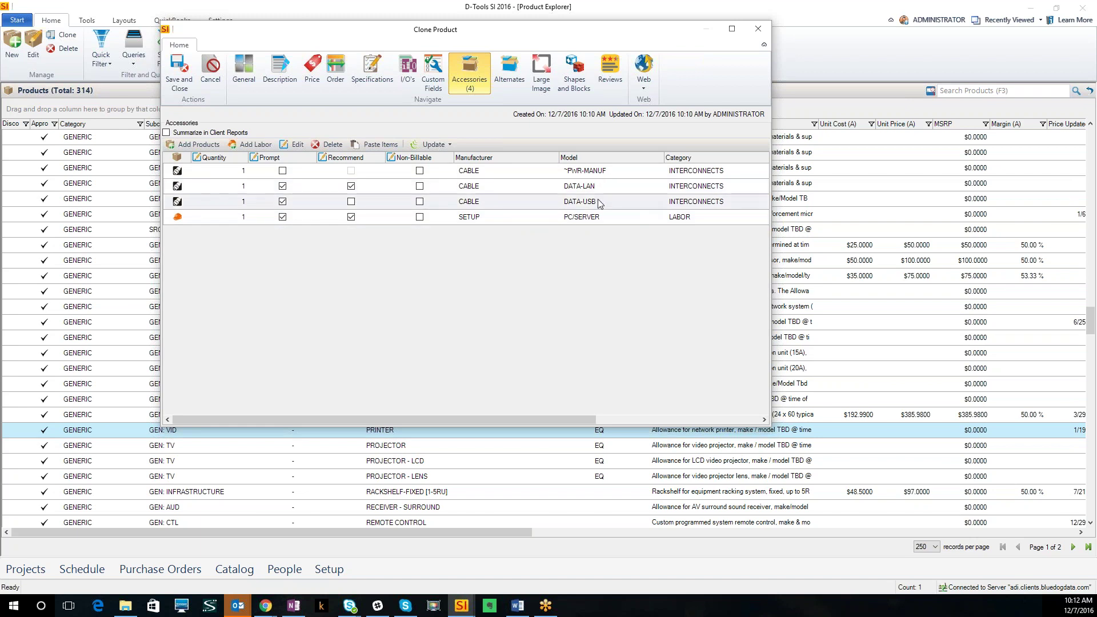
pyautogui.click(428, 86)
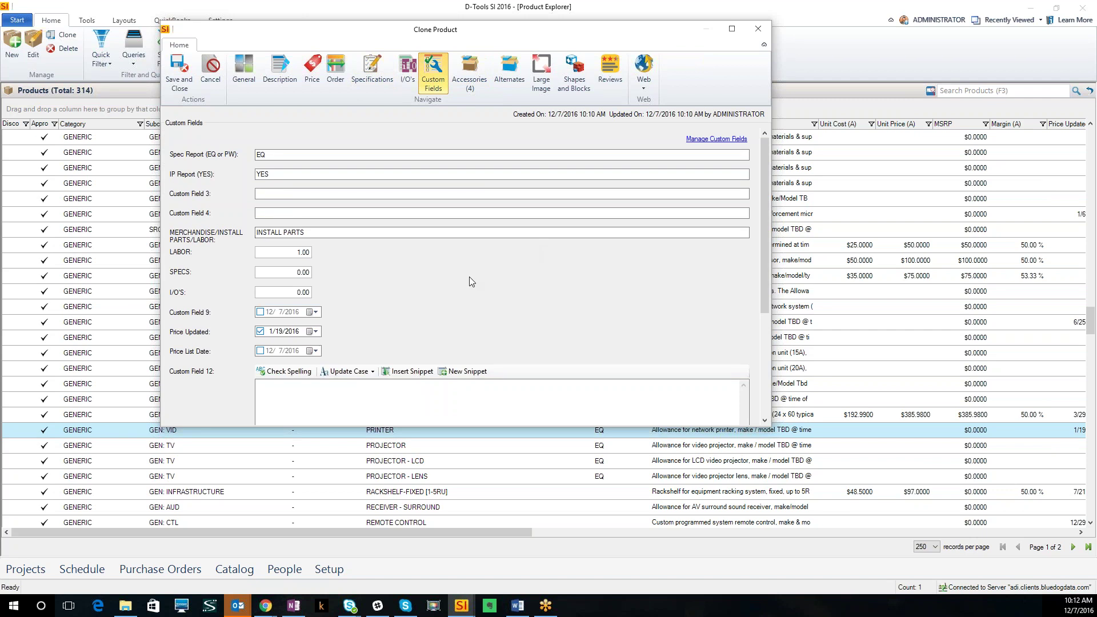
pyautogui.doubleClick(259, 155)
pyautogui.moveTo(322, 233); pyautogui.dragTo(278, 234)
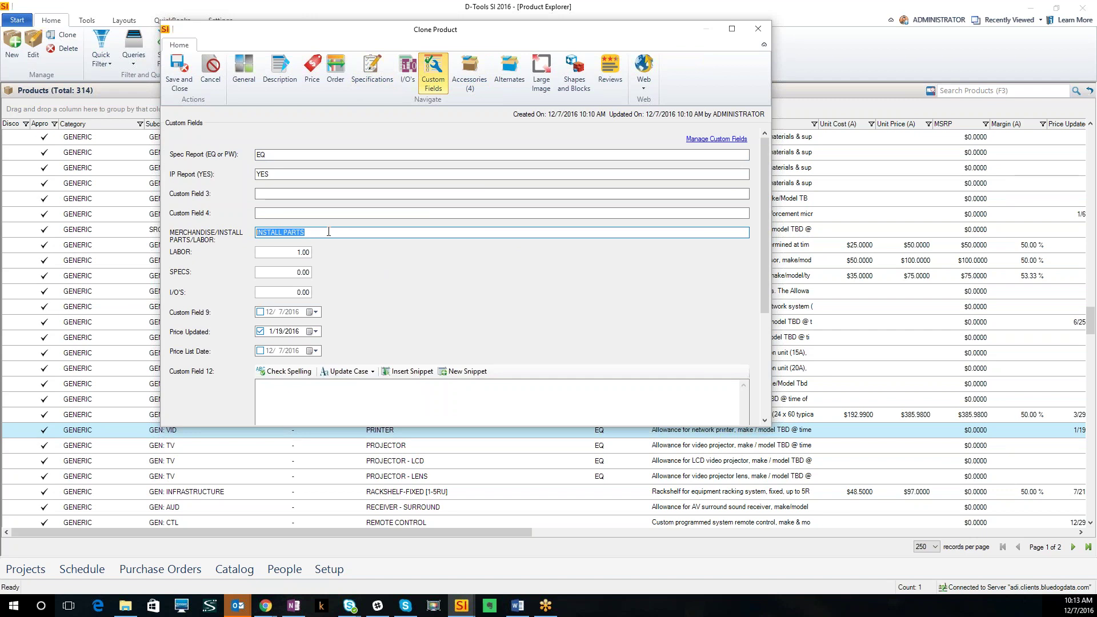
pyautogui.click(269, 155)
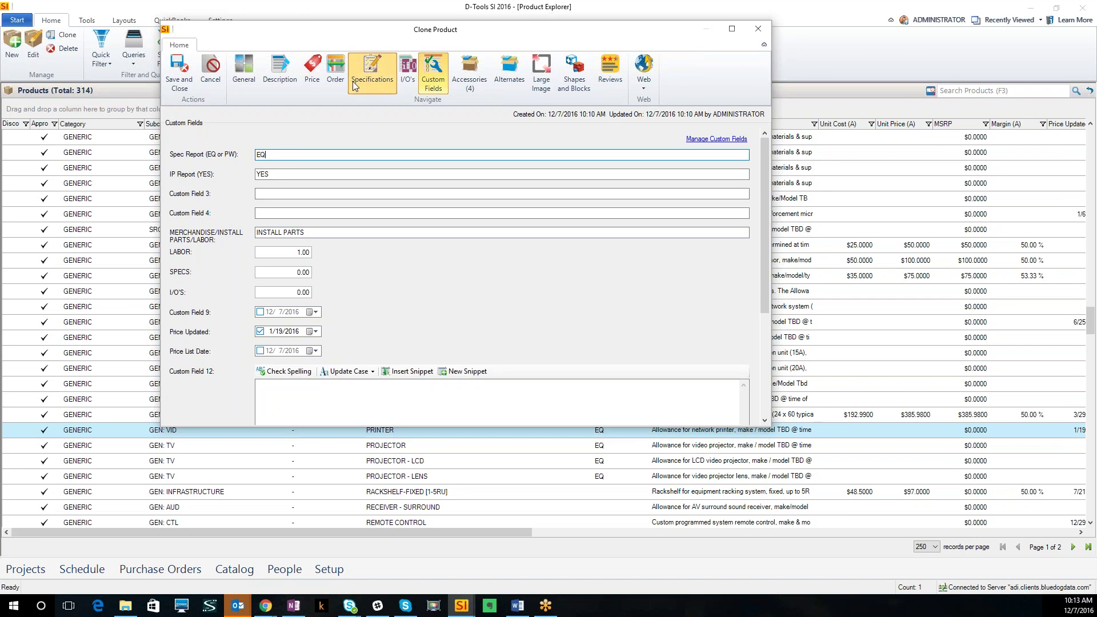
# Set the printer's specifications to 10 in. height, 12 in. width, 14 in. depth and 8 lbs. weight.
pyautogui.click(372, 72)
pyautogui.click(239, 137)
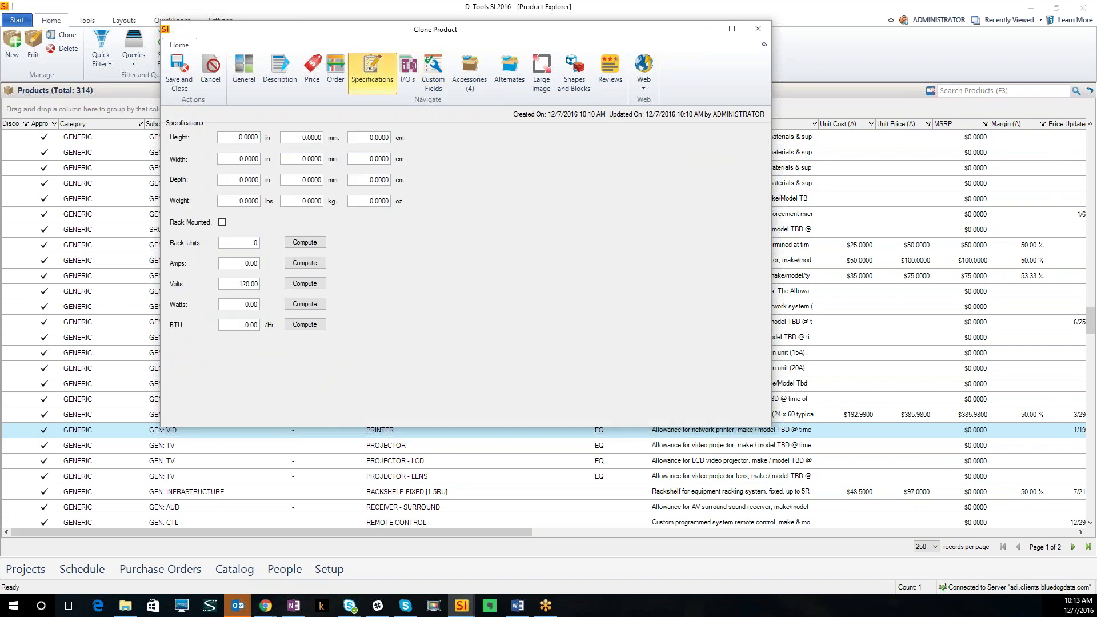
pyautogui.write('1')
pyautogui.click(234, 160)
pyautogui.write('12')
pyautogui.click(238, 184)
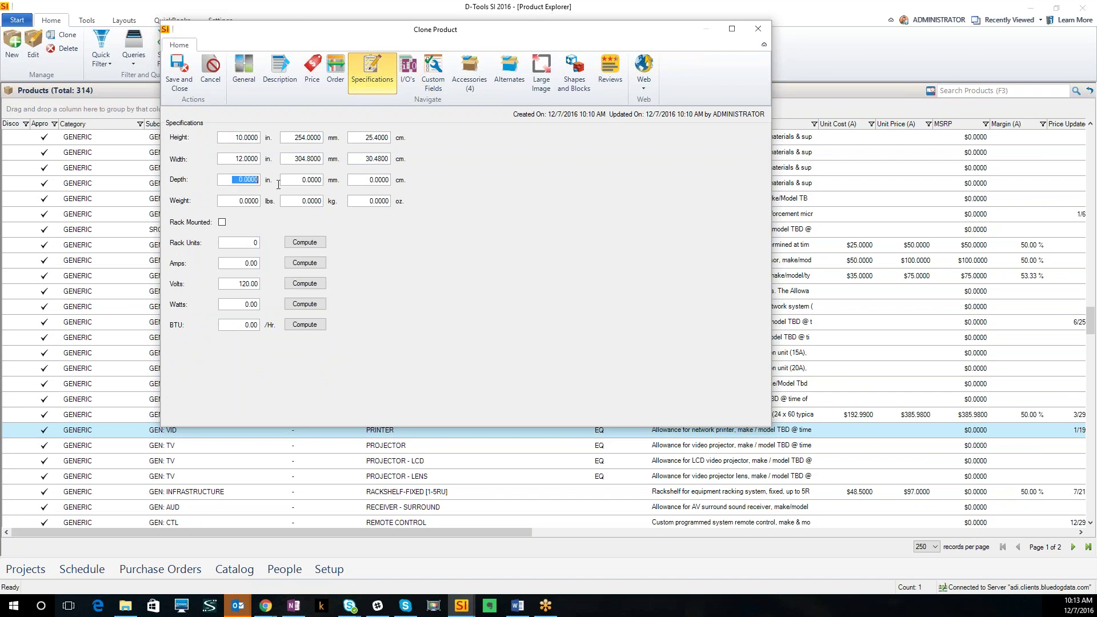
pyautogui.write('14.')
pyautogui.click(237, 203)
pyautogui.write('8')
pyautogui.click(233, 180)
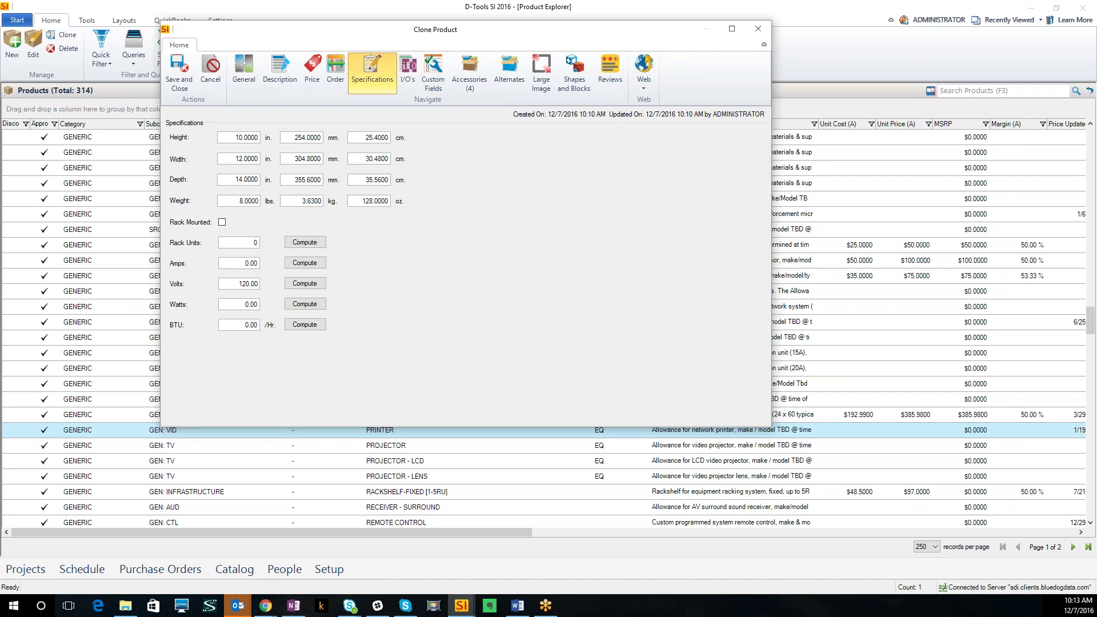
# Recheck the printer's general information, description, specifications and custom fields, including the spec report and merchandise/install parts fields.
pyautogui.click(432, 77)
pyautogui.click(239, 154)
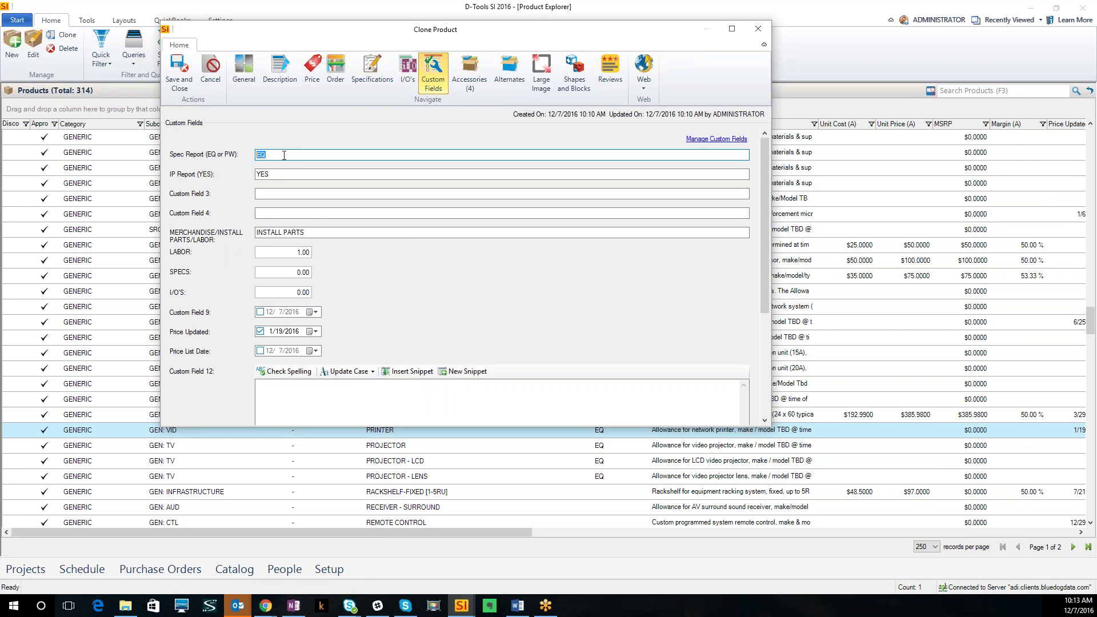
pyautogui.click(244, 72)
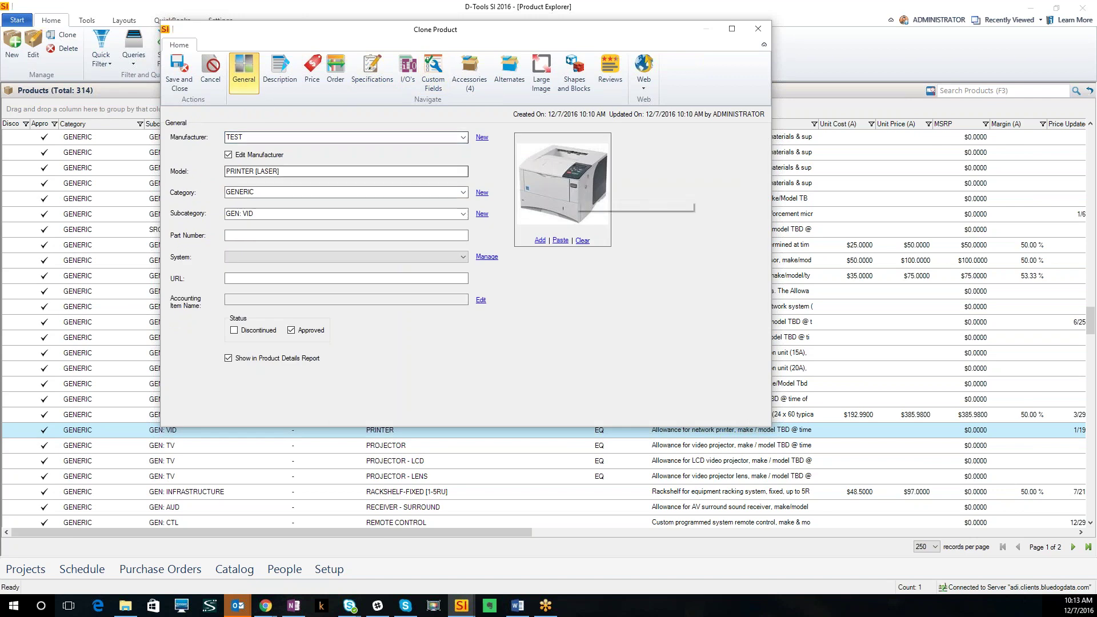
pyautogui.click(280, 71)
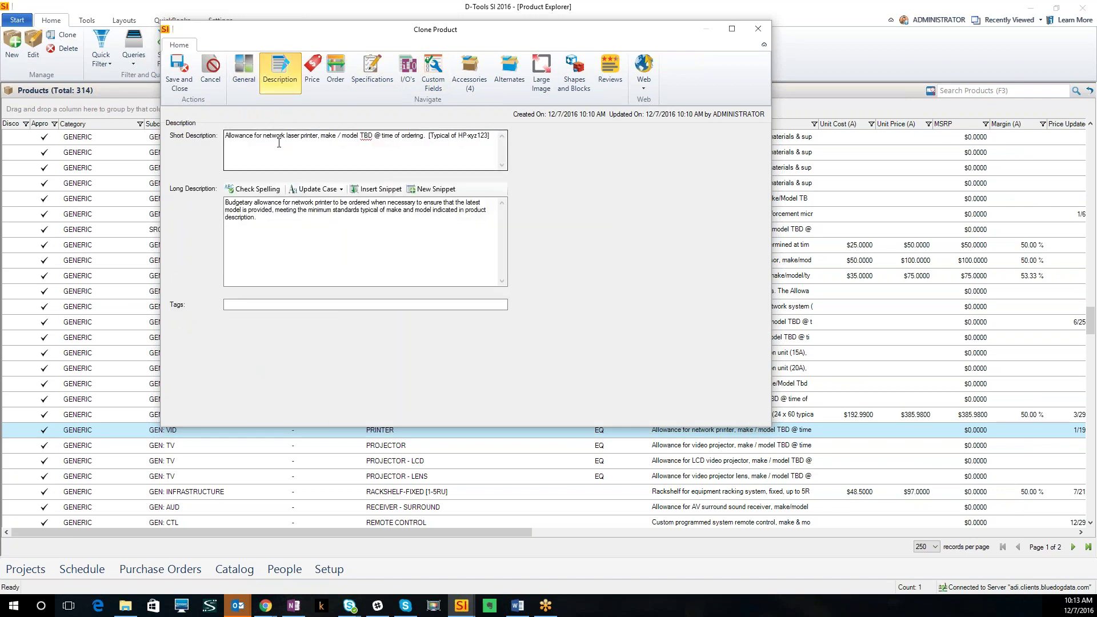
pyautogui.click(372, 71)
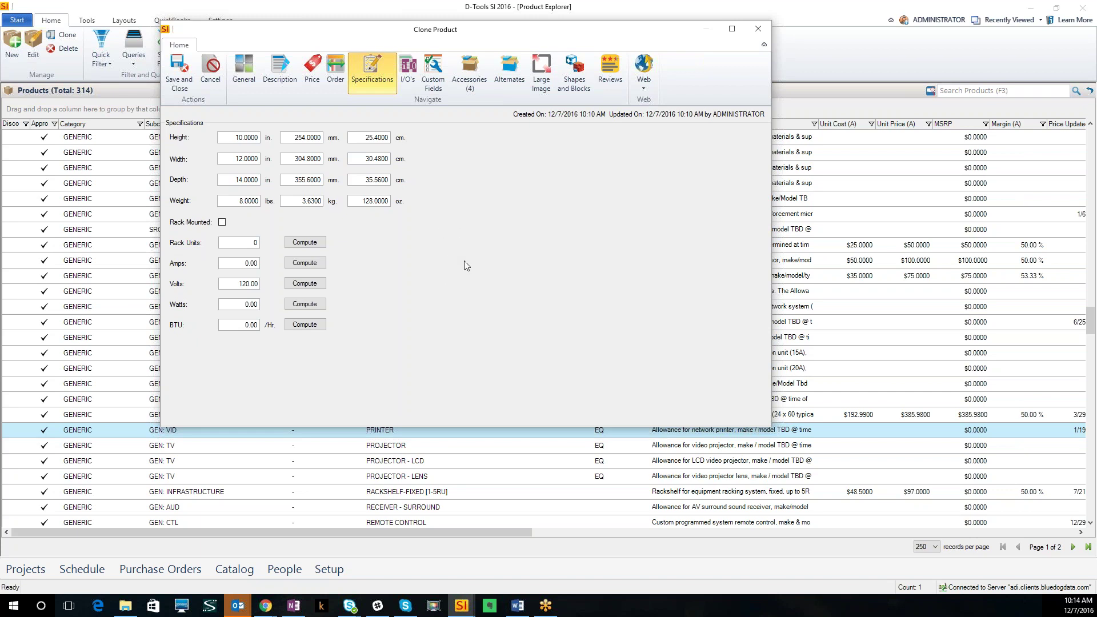
pyautogui.click(433, 77)
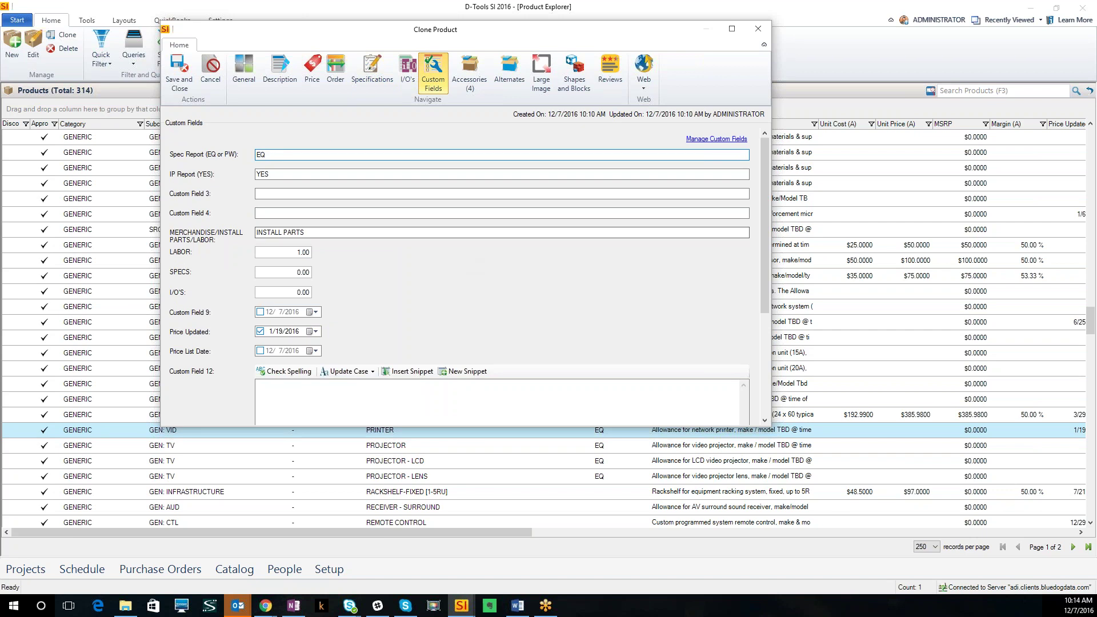
pyautogui.click(306, 234)
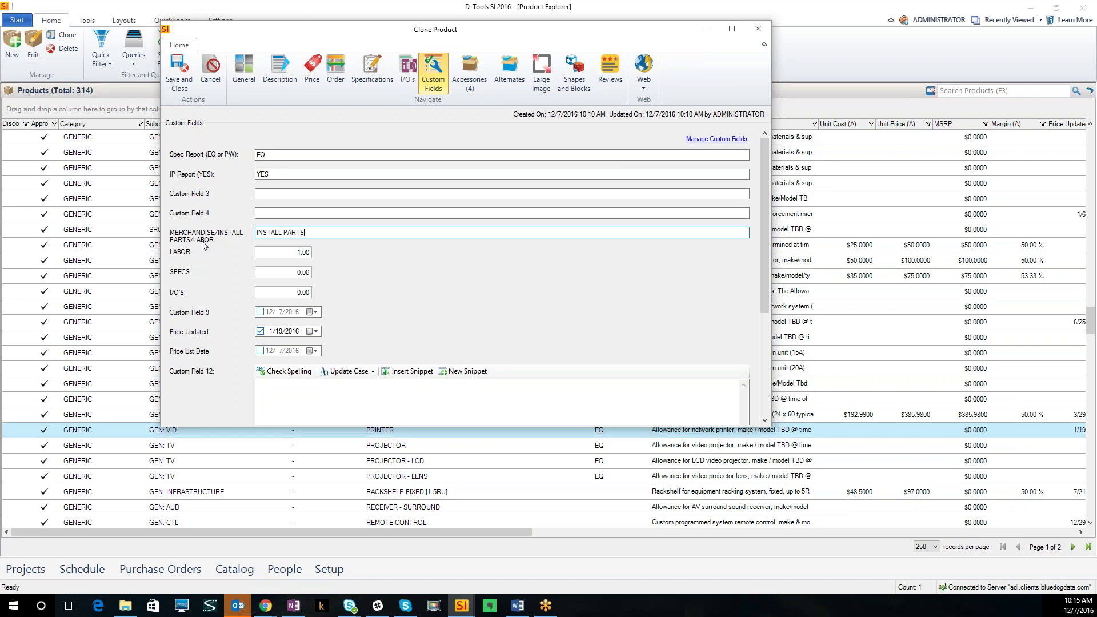
pyautogui.moveTo(307, 233); pyautogui.dragTo(253, 235)
# Open BDDS Category Definitions.xlsx in Excel and examine the product categories from AUDIO through TV/PROJECTION, VIDEO and WIRE & CABLE.
pyautogui.click(125, 607)
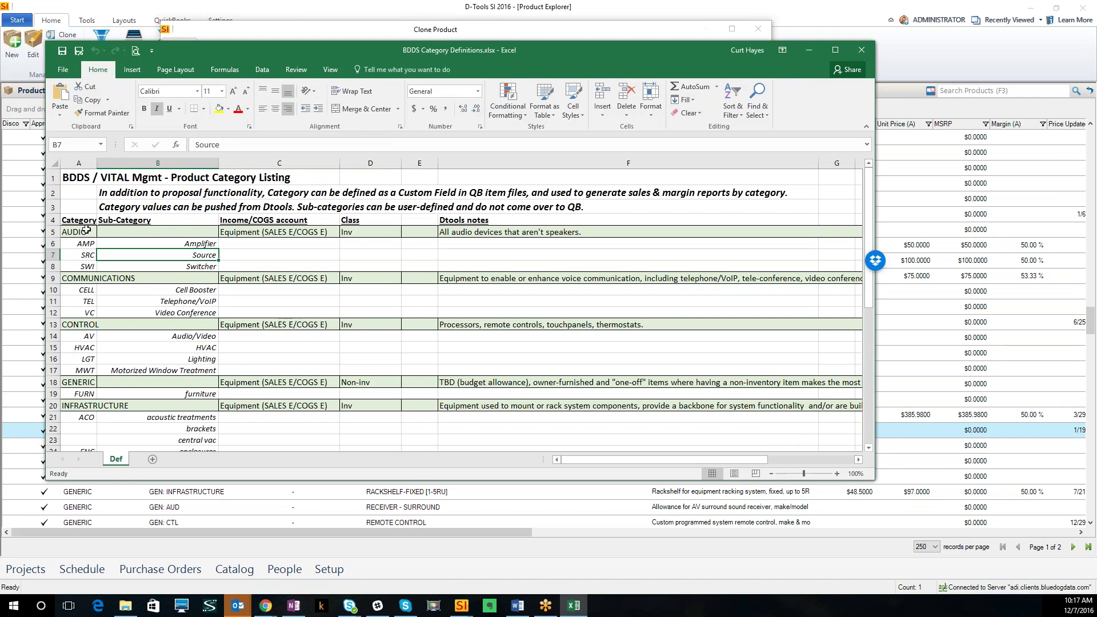
pyautogui.click(85, 230)
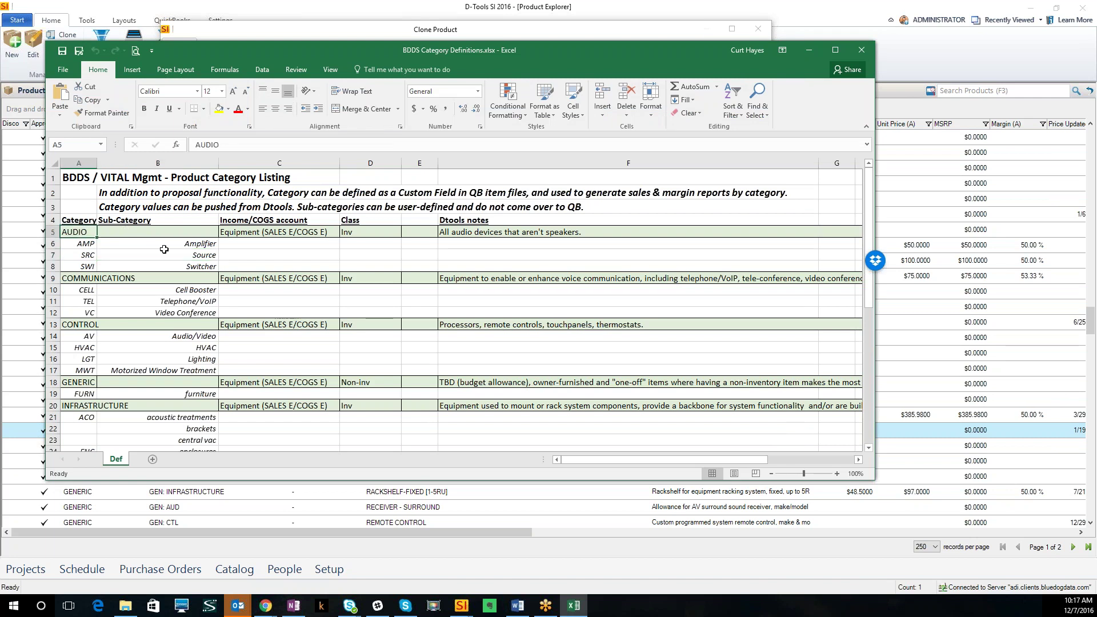
pyautogui.scroll(-1, 76, 257)
pyautogui.scroll(-8, 80, 297)
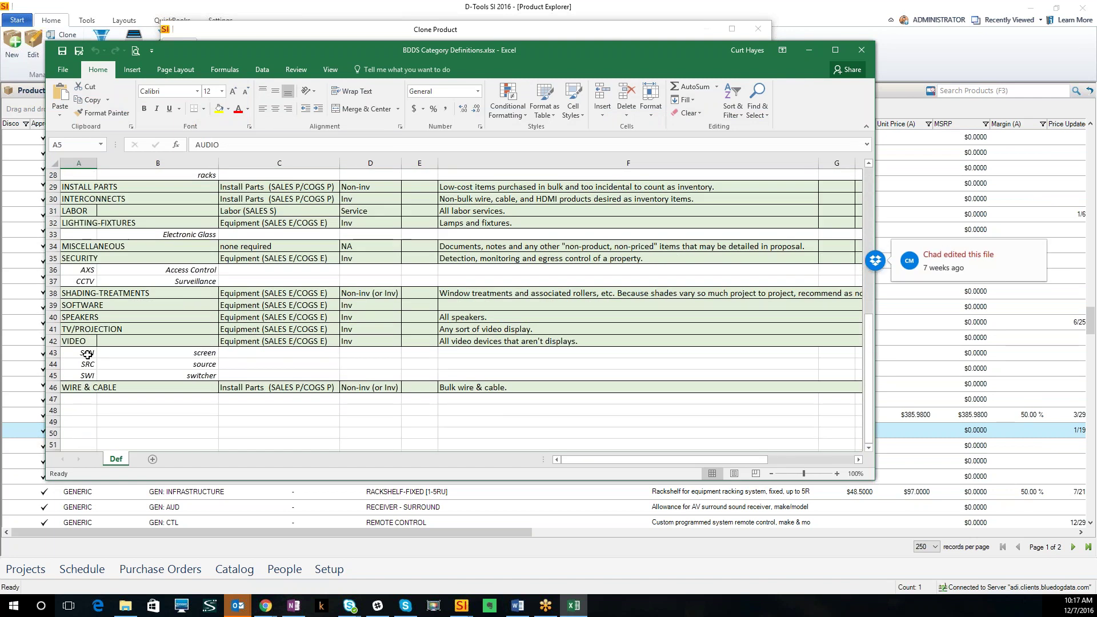
pyautogui.click(53, 387)
pyautogui.click(53, 341)
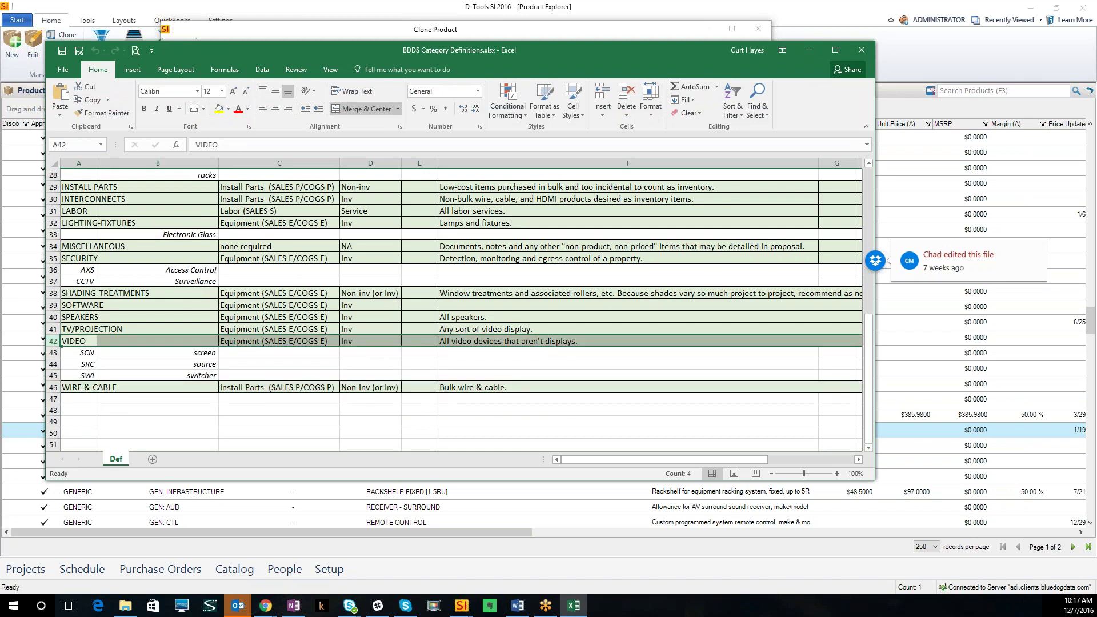
pyautogui.click(52, 330)
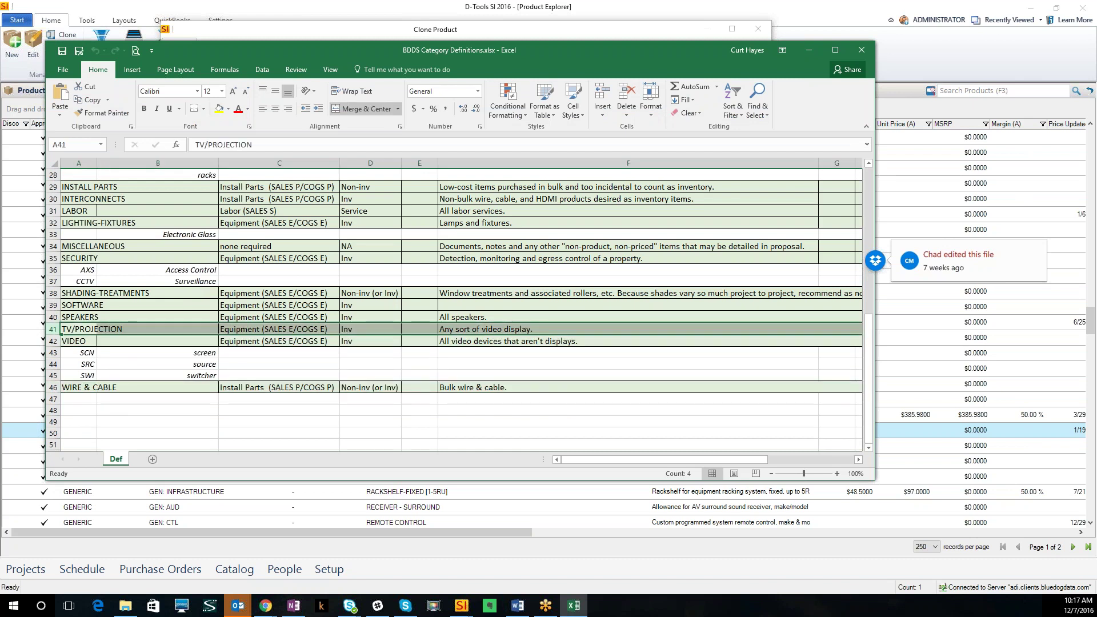
pyautogui.scroll(1, 329, 359)
pyautogui.scroll(7, 329, 359)
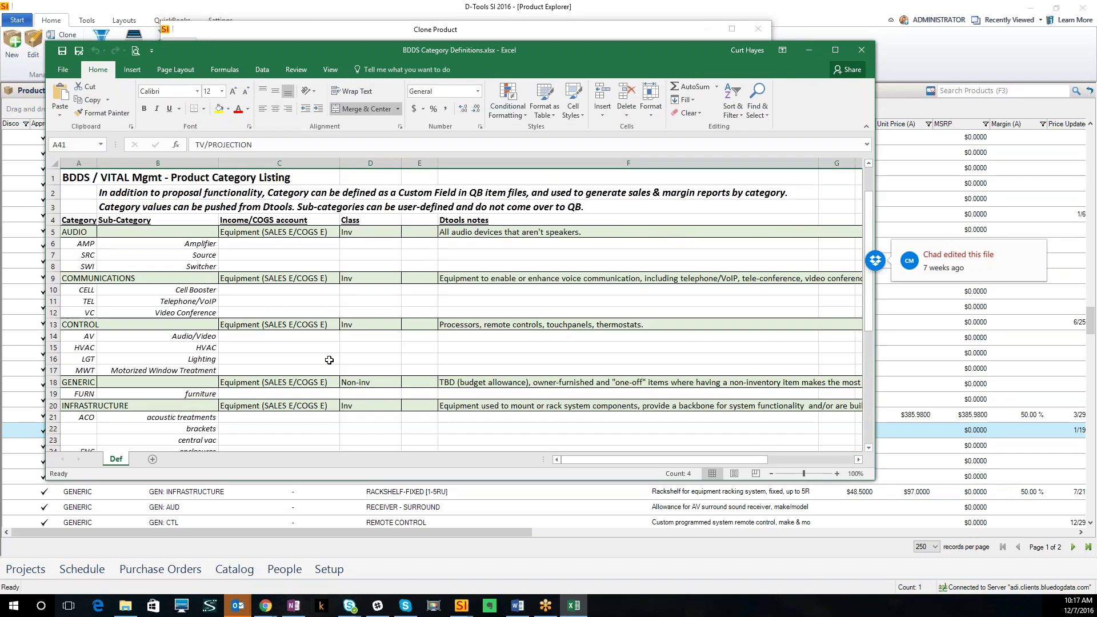
# Examine the Income/COGS account assignments in the category listing, including the LABOR row.
pyautogui.scroll(-1, 296, 277)
pyautogui.scroll(-4, 296, 277)
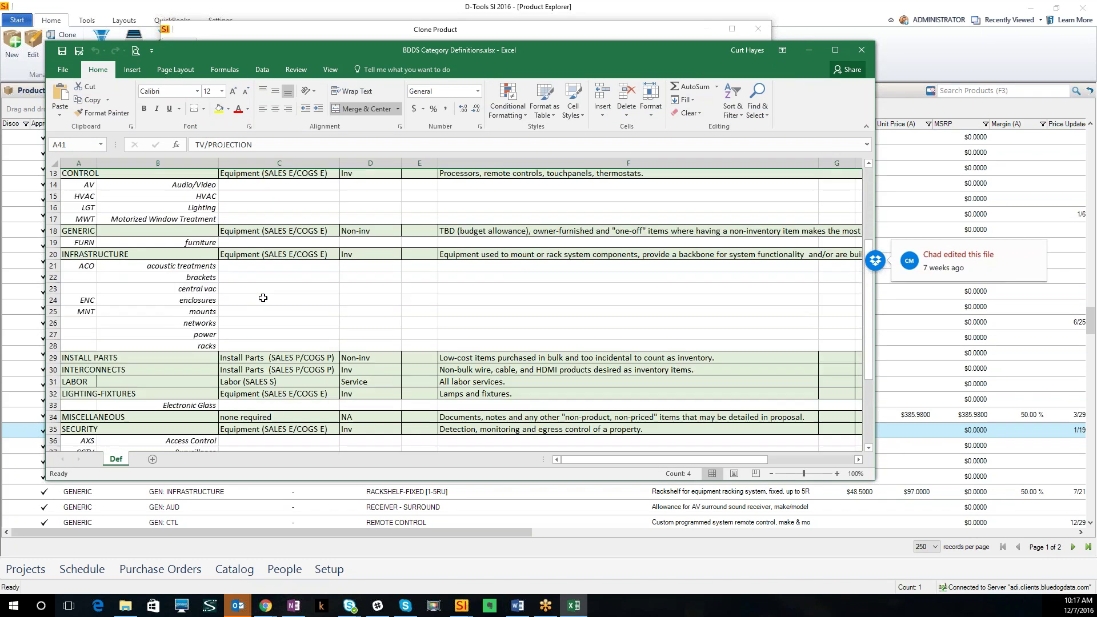
pyautogui.click(271, 335)
pyautogui.scroll(-1, 271, 329)
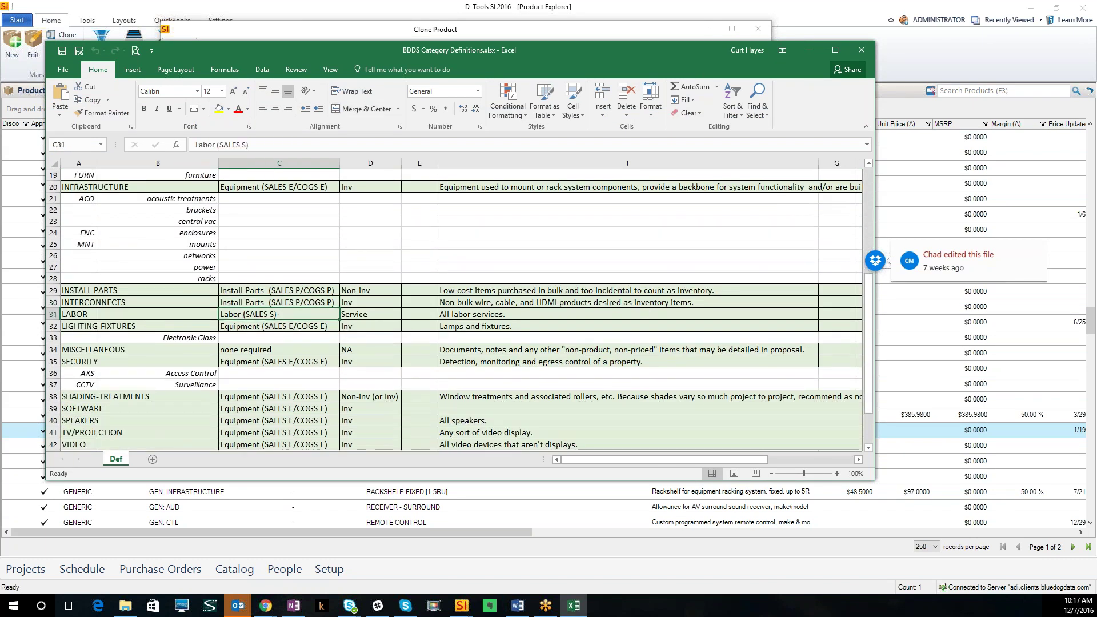
pyautogui.click(273, 316)
pyautogui.scroll(-4, 273, 317)
pyautogui.scroll(10, 272, 318)
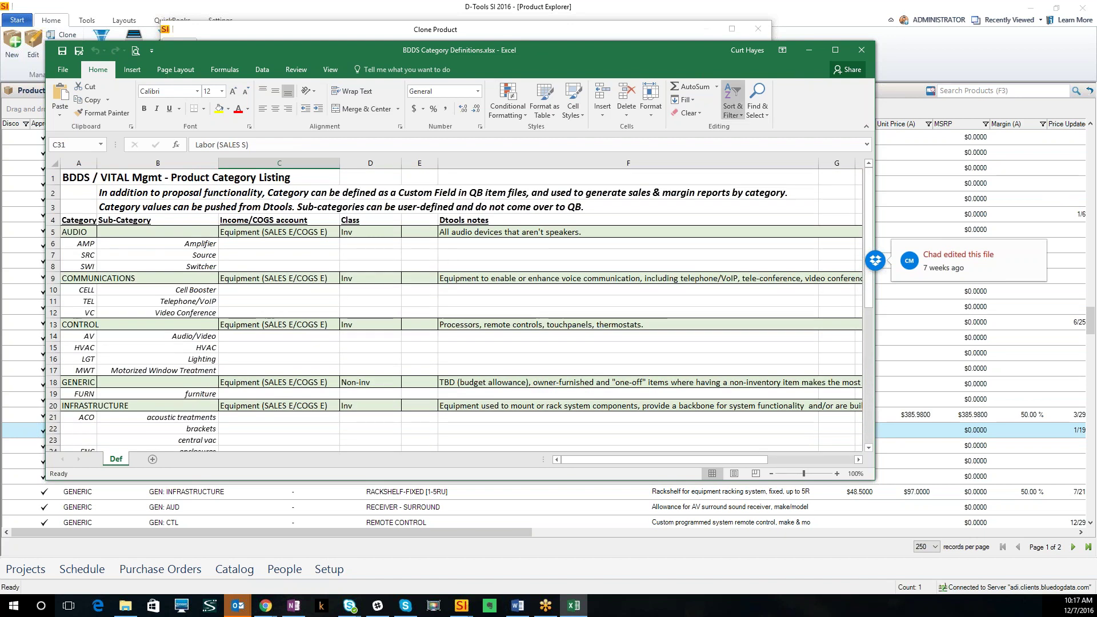
# Switch back to the cloned product in D-Tools SI and review its accessories and general information.
pyautogui.click(810, 51)
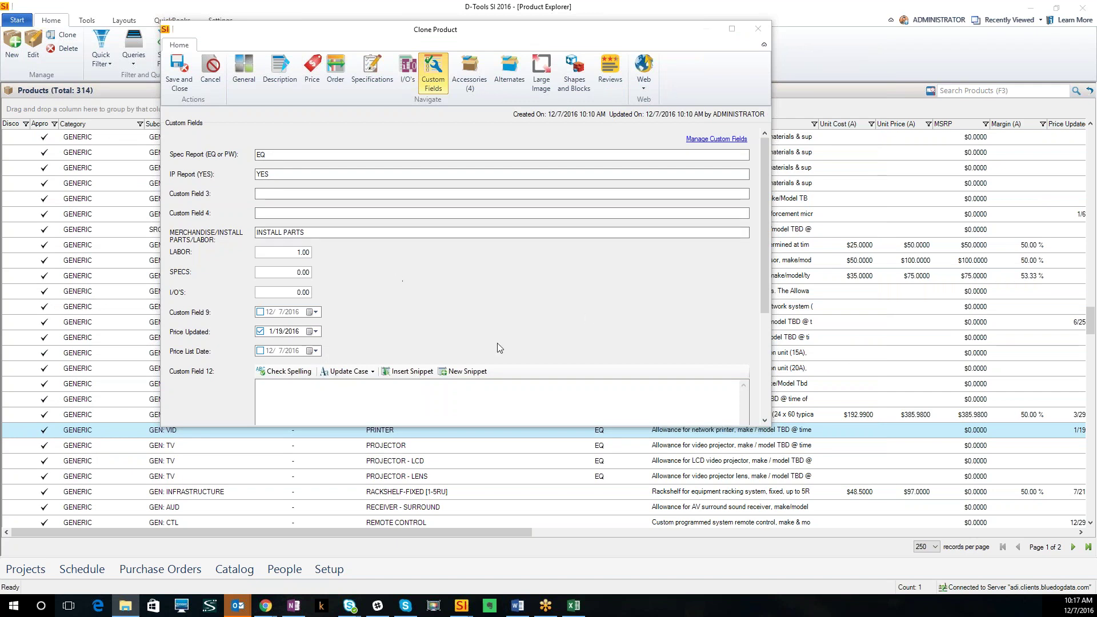
pyautogui.click(464, 86)
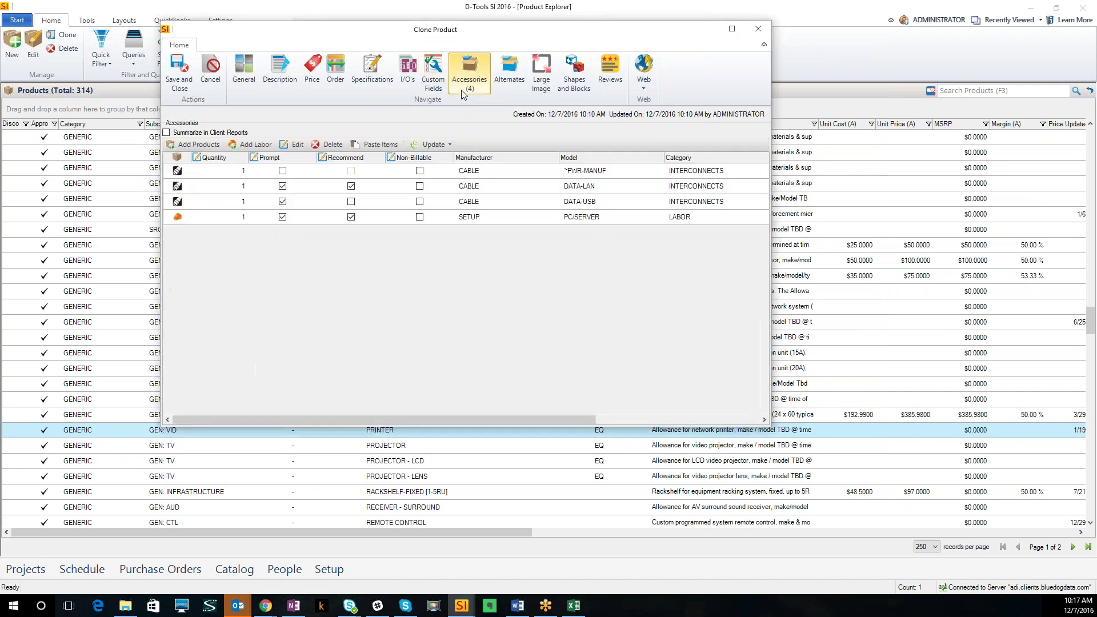
pyautogui.click(255, 82)
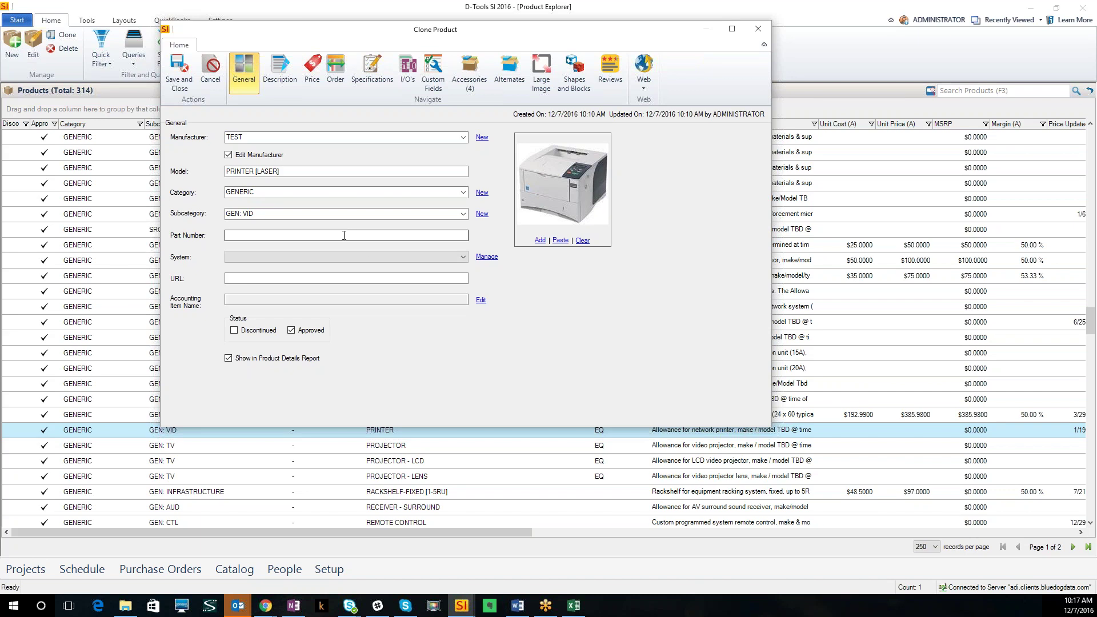
# Save the cloned PRINTER [LASER] product and mass update its Approved field to unchecked.
pyautogui.click(173, 87)
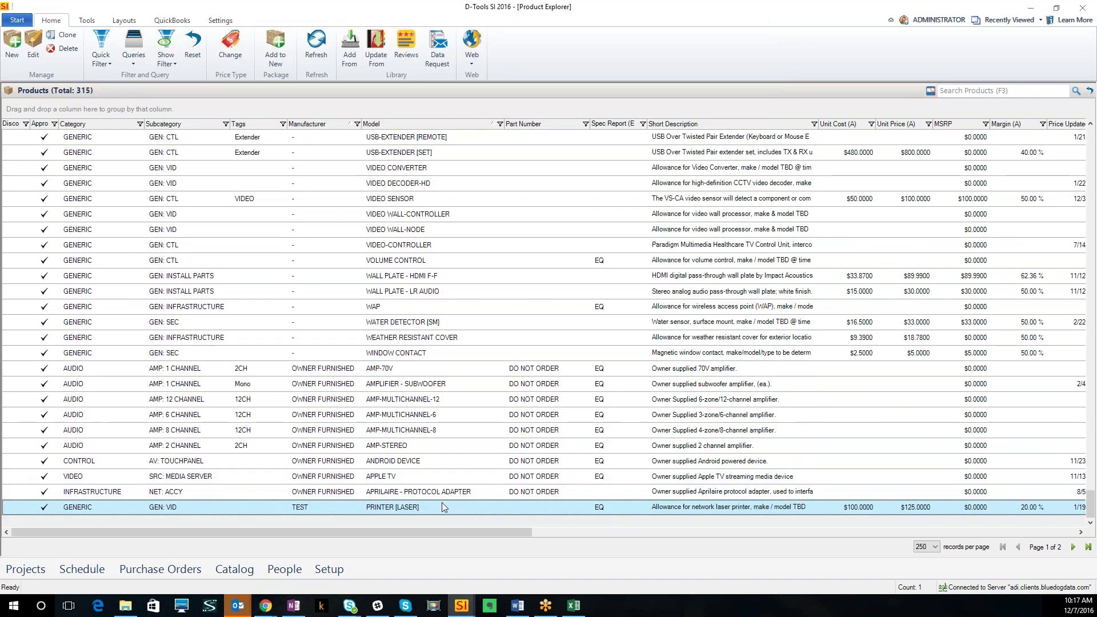
pyautogui.rightClick(43, 510)
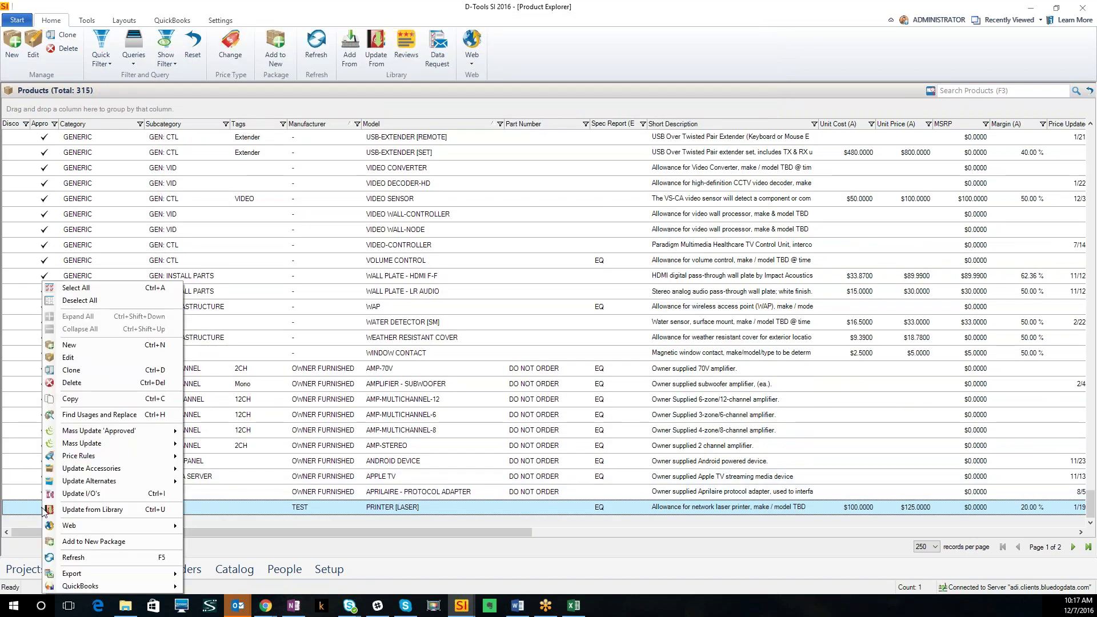
pyautogui.moveTo(116, 433)
pyautogui.click(220, 432)
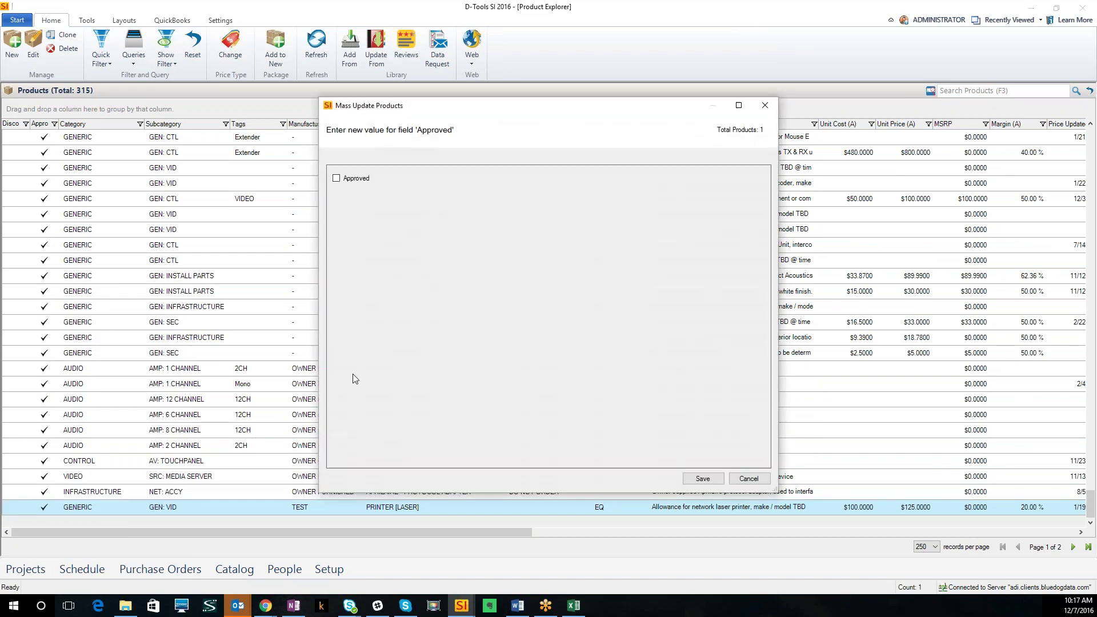
pyautogui.click(703, 478)
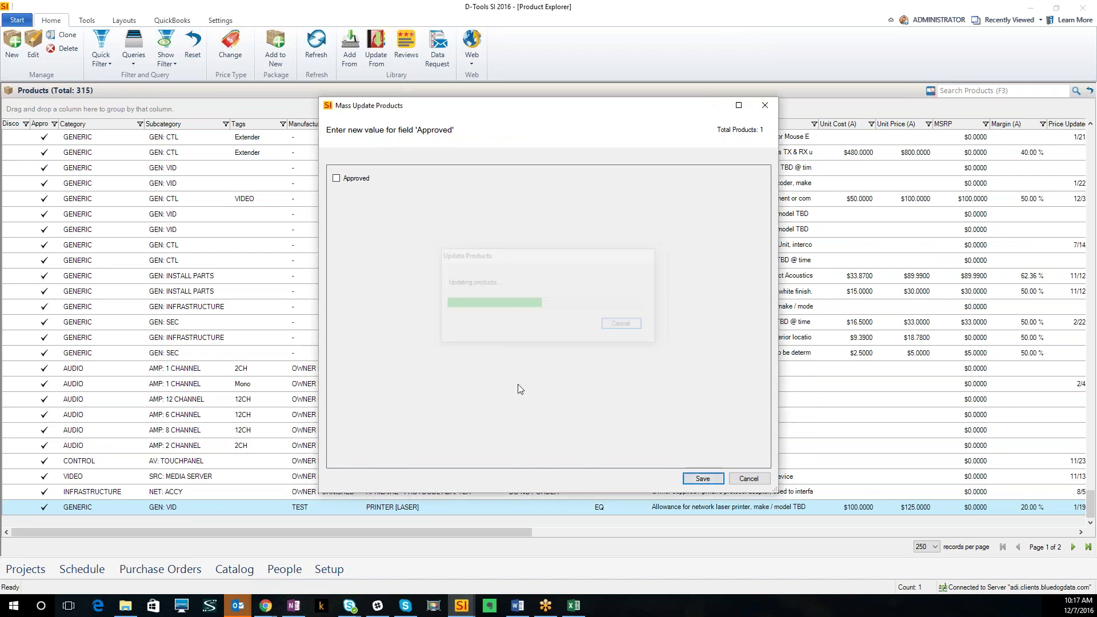
pyautogui.click(596, 345)
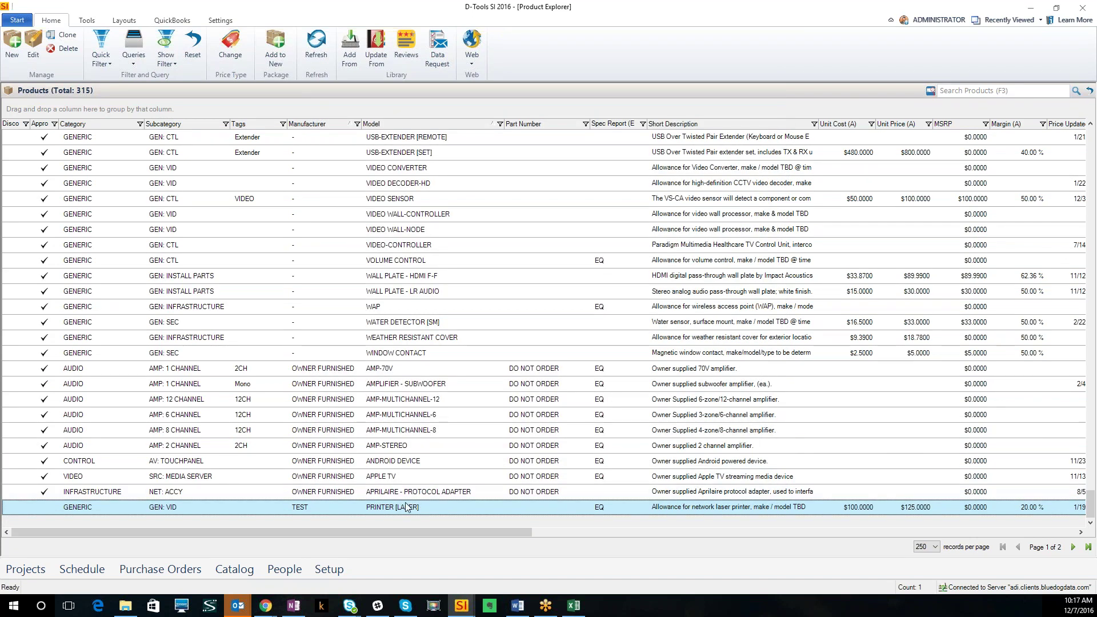
# Open the TEST PRINTER [LASER] product, review its custom fields including the merchandise/install parts/labor entry, and close it.
pyautogui.doubleClick(444, 503)
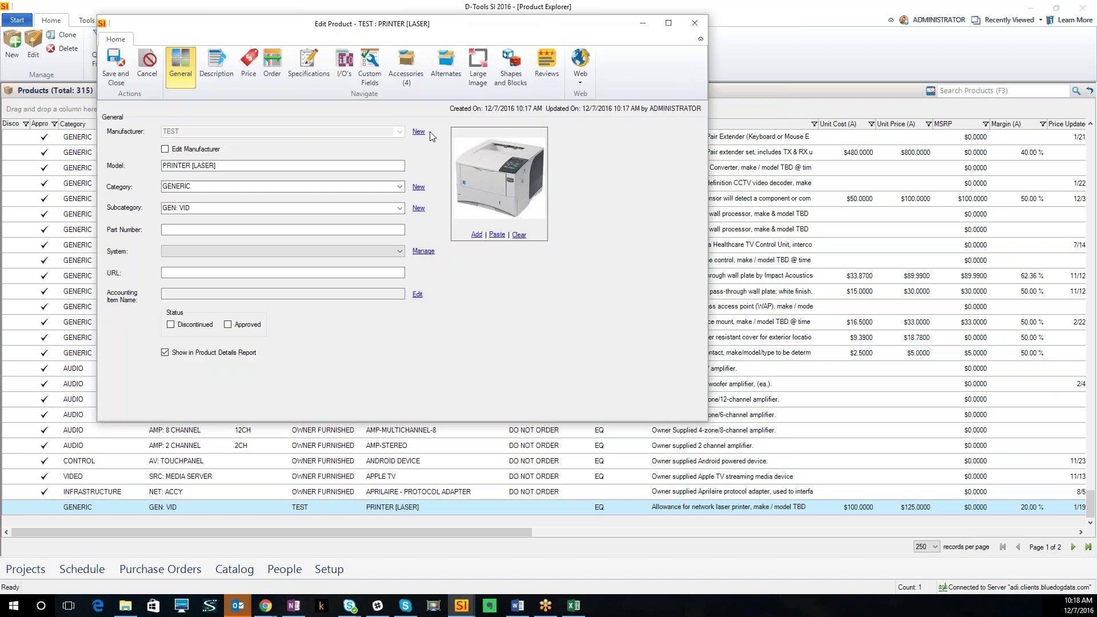
pyautogui.click(378, 78)
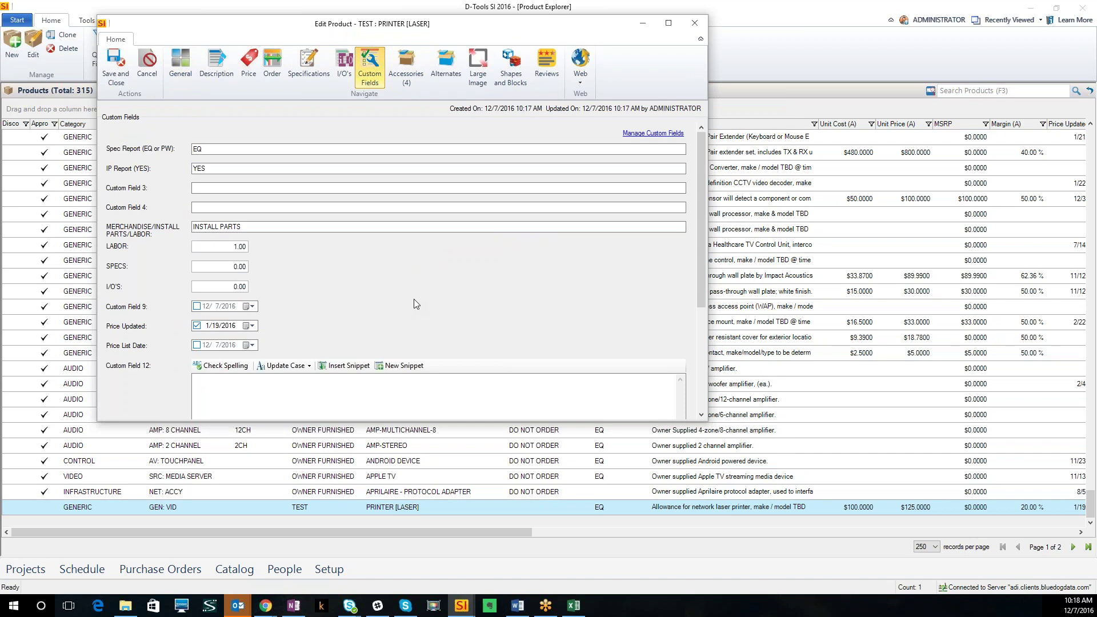
pyautogui.click(206, 227)
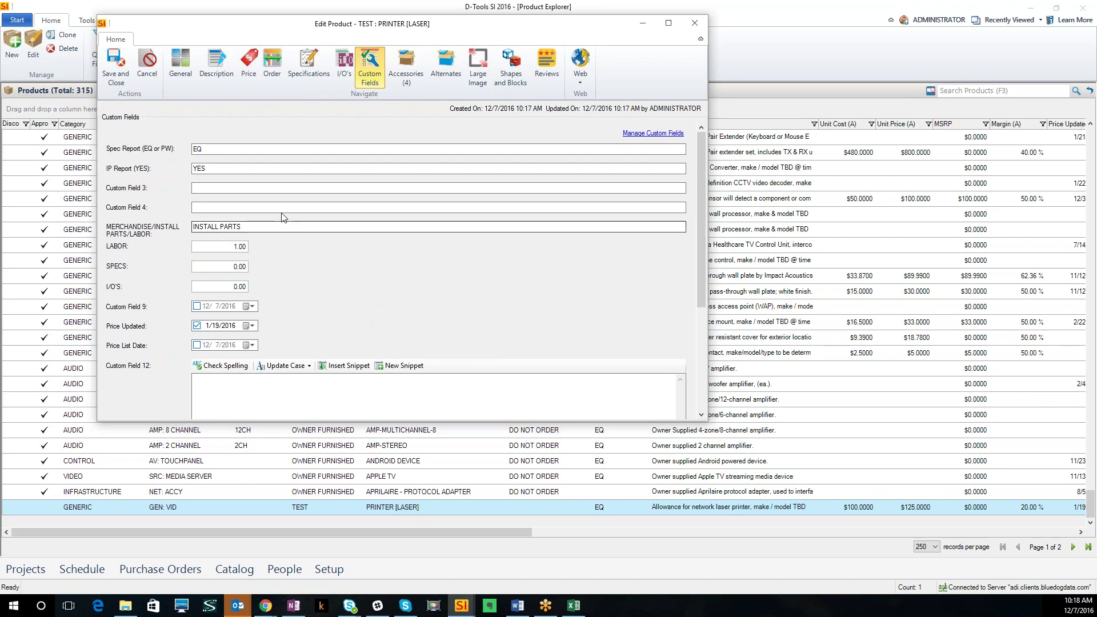
pyautogui.click(194, 207)
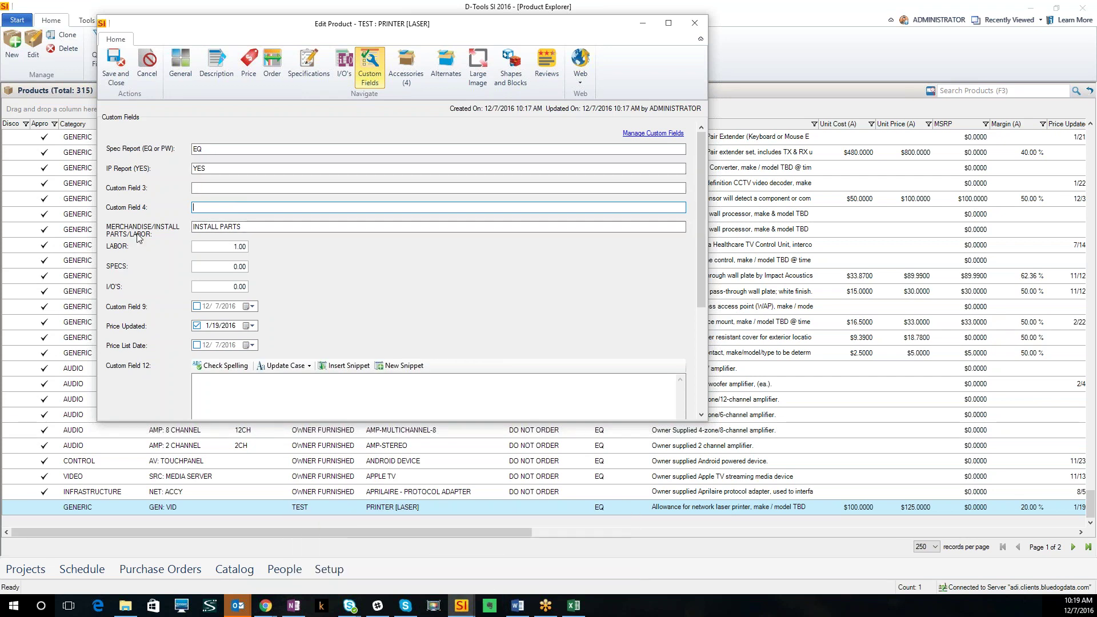
pyautogui.click(294, 229)
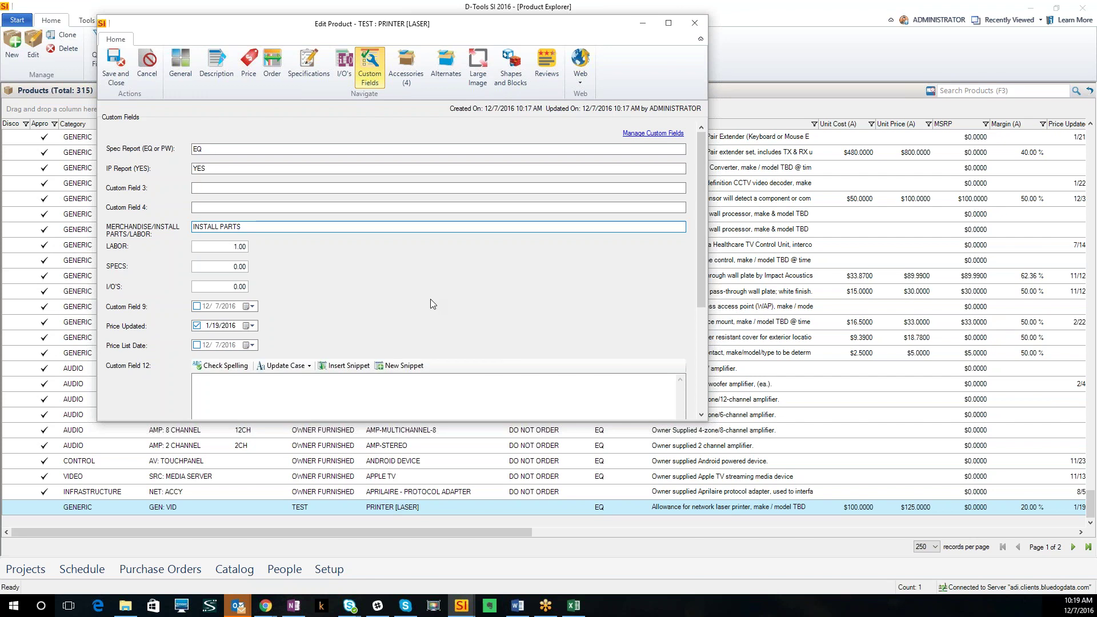
pyautogui.click(694, 23)
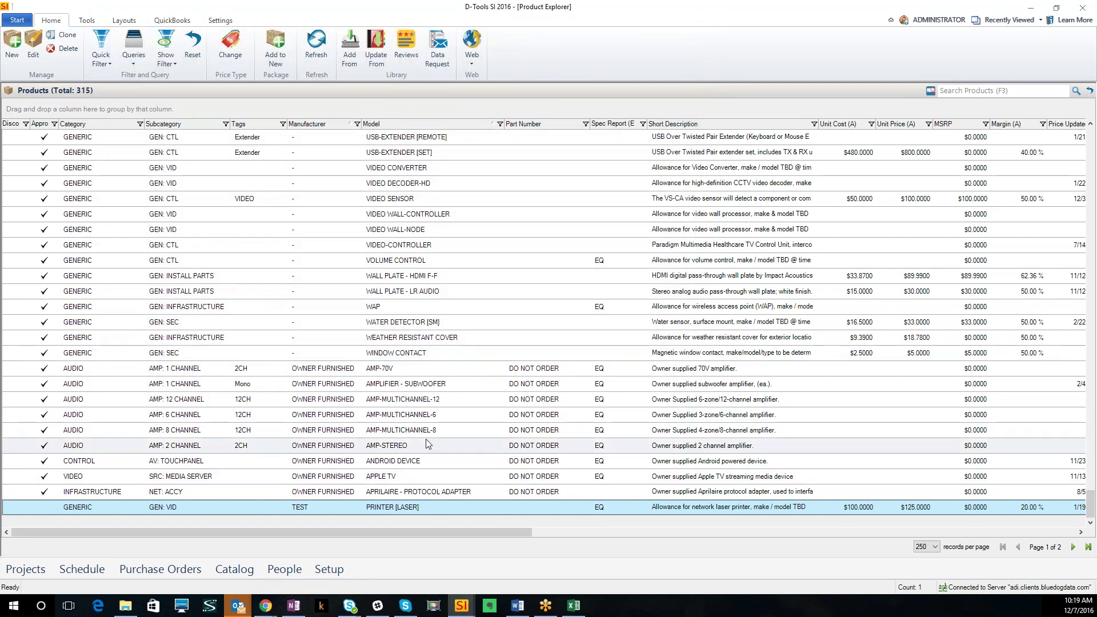
# Locate the FREIGHT items in the product list and examine their costs and prices in the Price layout.
pyautogui.scroll(20, 428, 445)
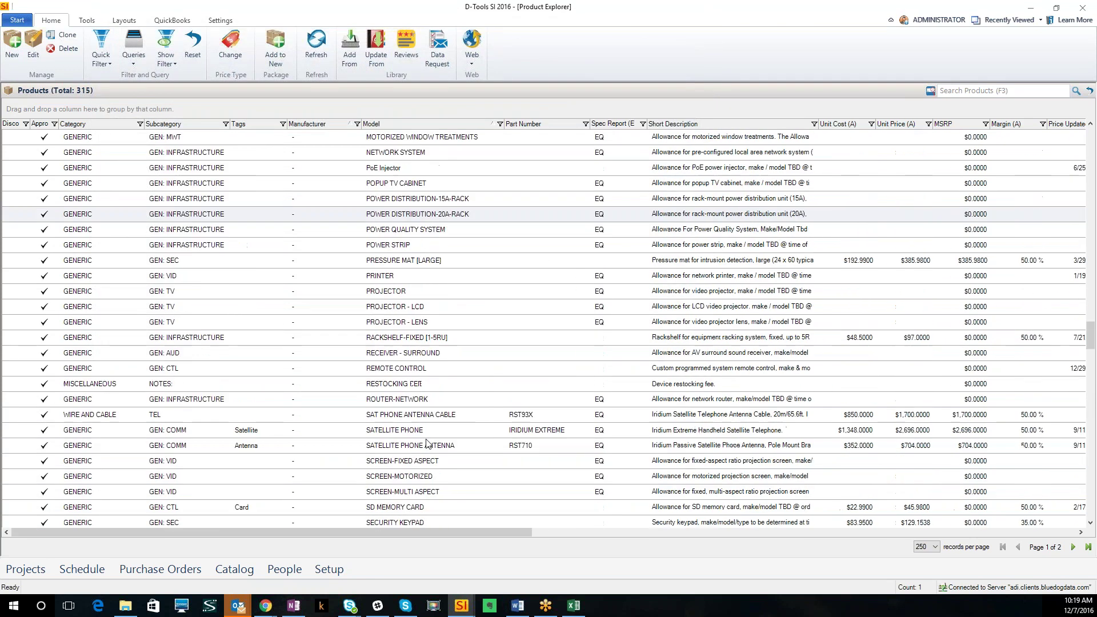
pyautogui.scroll(20, 427, 445)
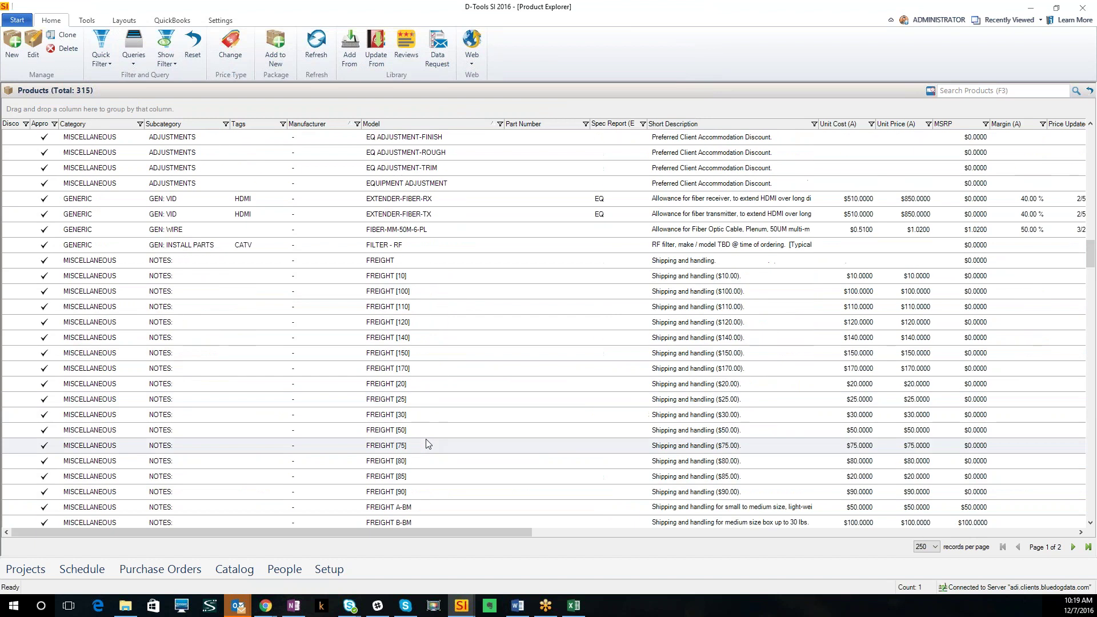
pyautogui.click(414, 260)
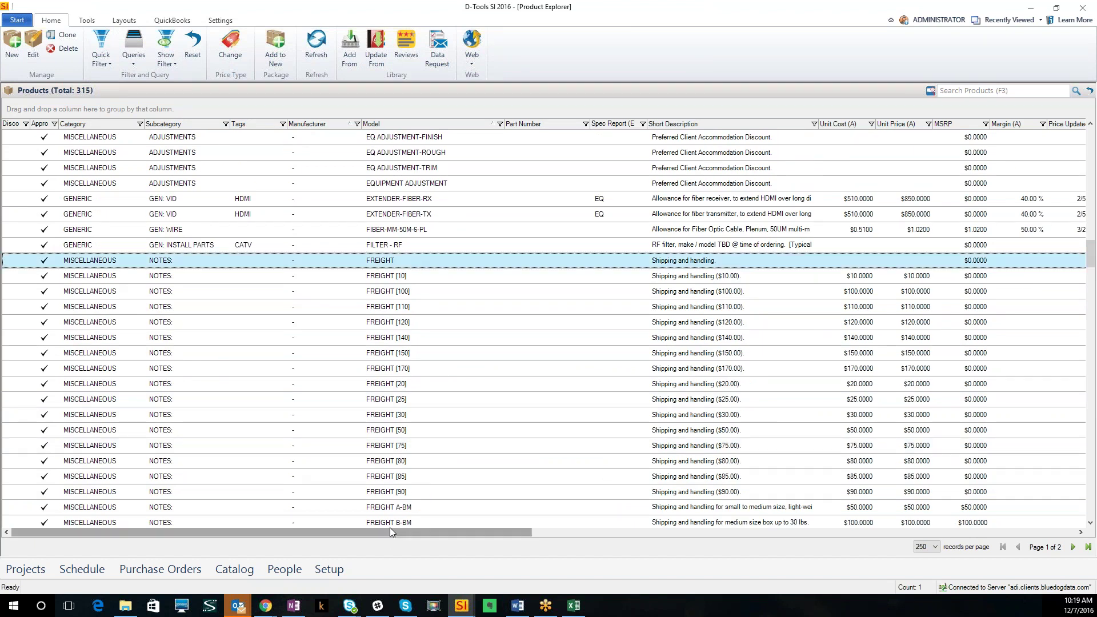
pyautogui.click(120, 20)
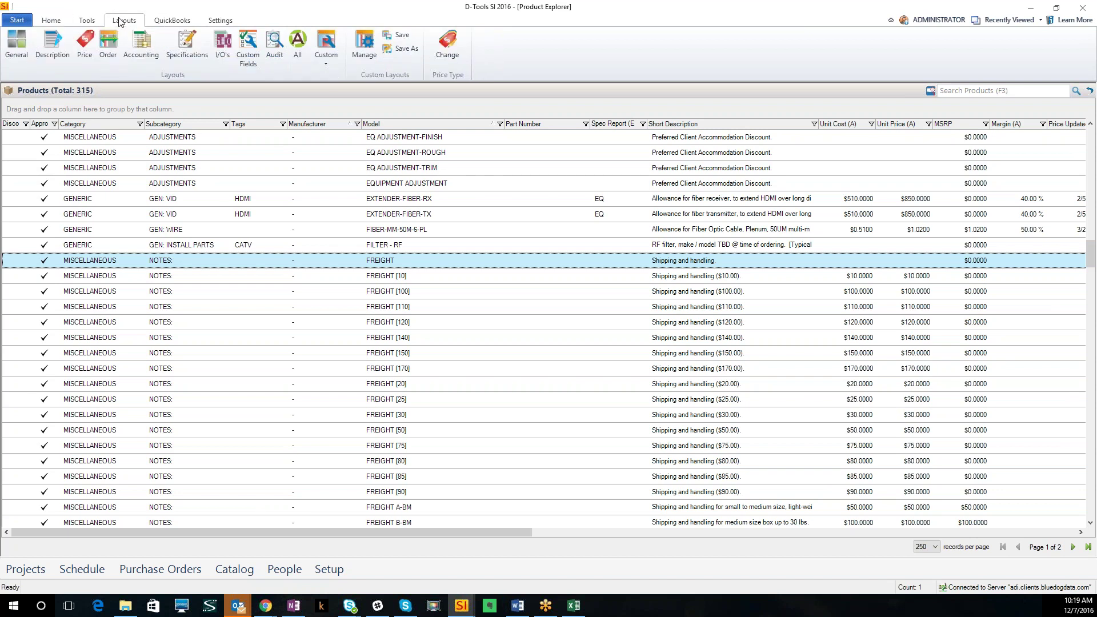
pyautogui.click(86, 63)
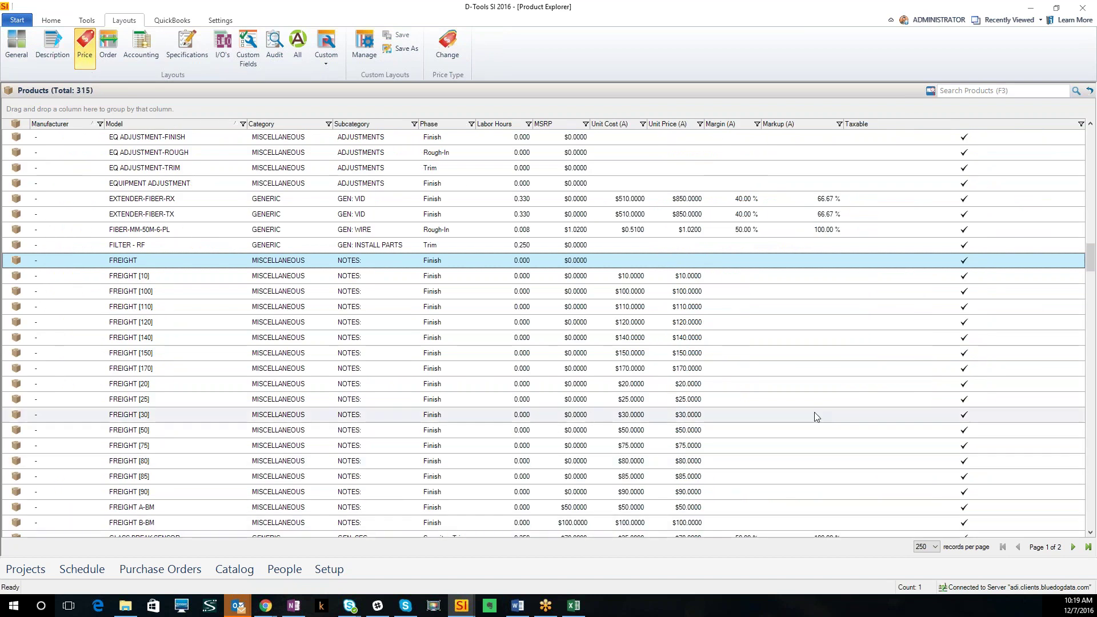
# Browse the generic allowance products from the start of the catalog through Blu-ray, conduit and enclosures to the speaker entries.
pyautogui.scroll(3, 819, 412)
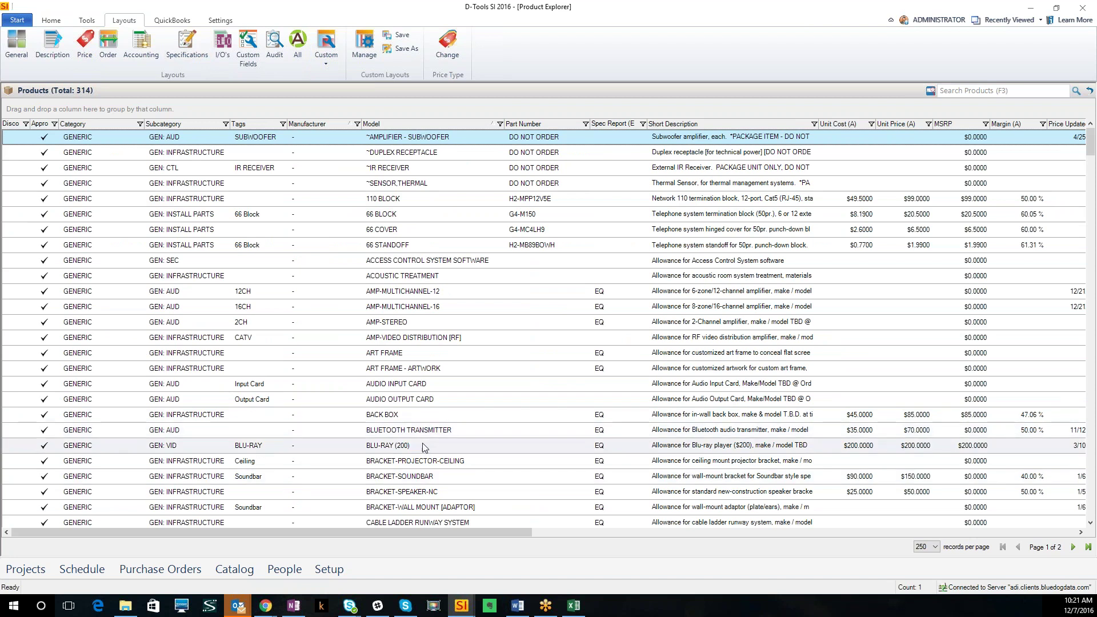
pyautogui.click(468, 450)
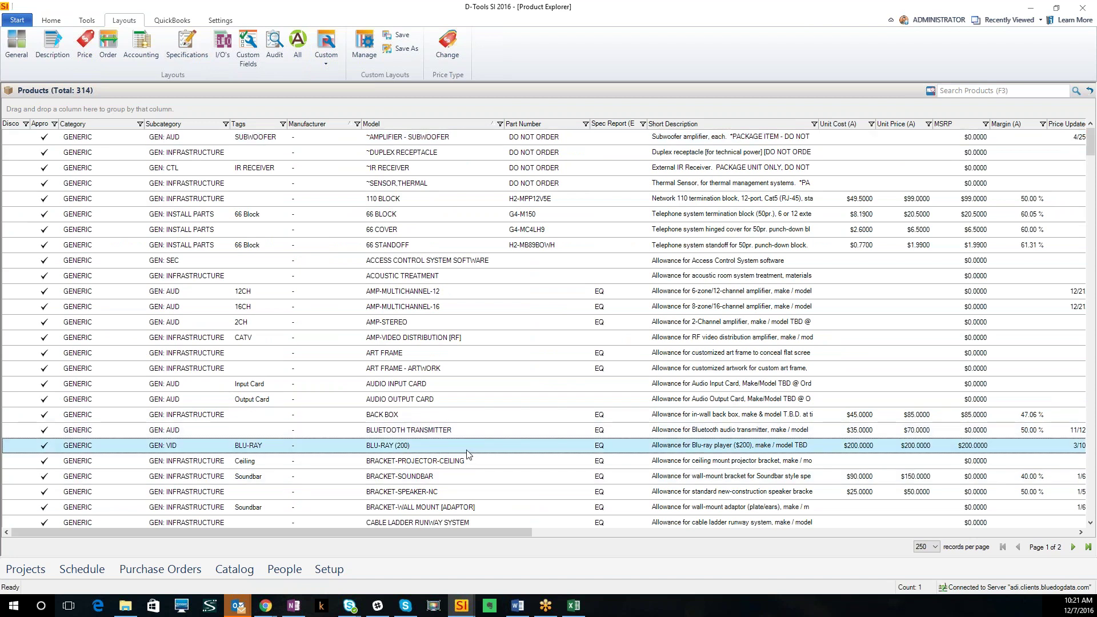
pyautogui.scroll(-1, 468, 450)
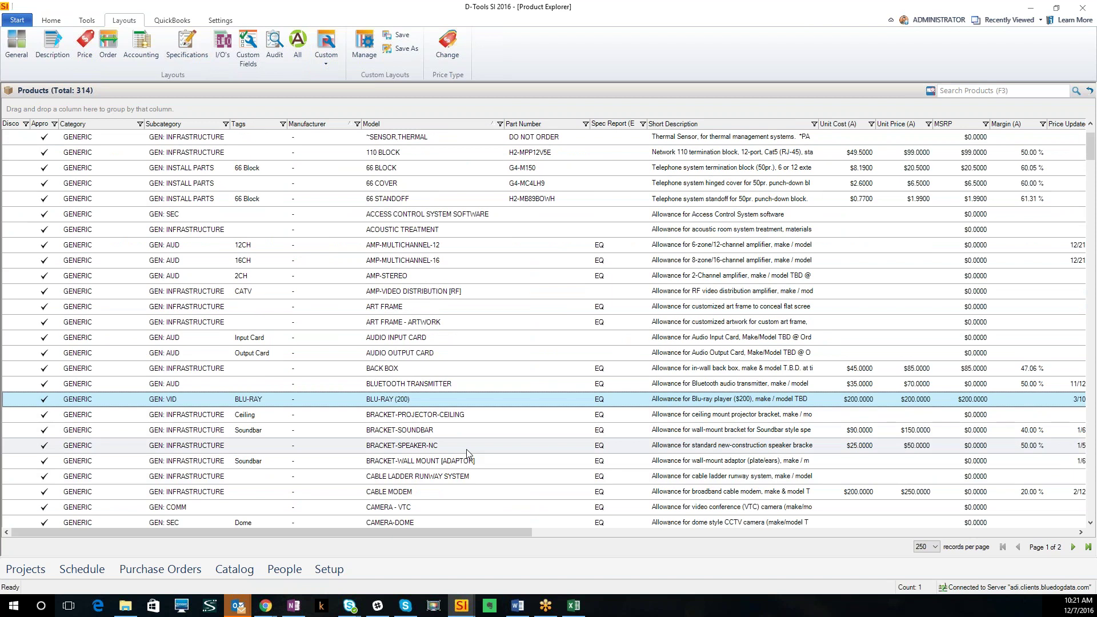
pyautogui.scroll(-5, 468, 453)
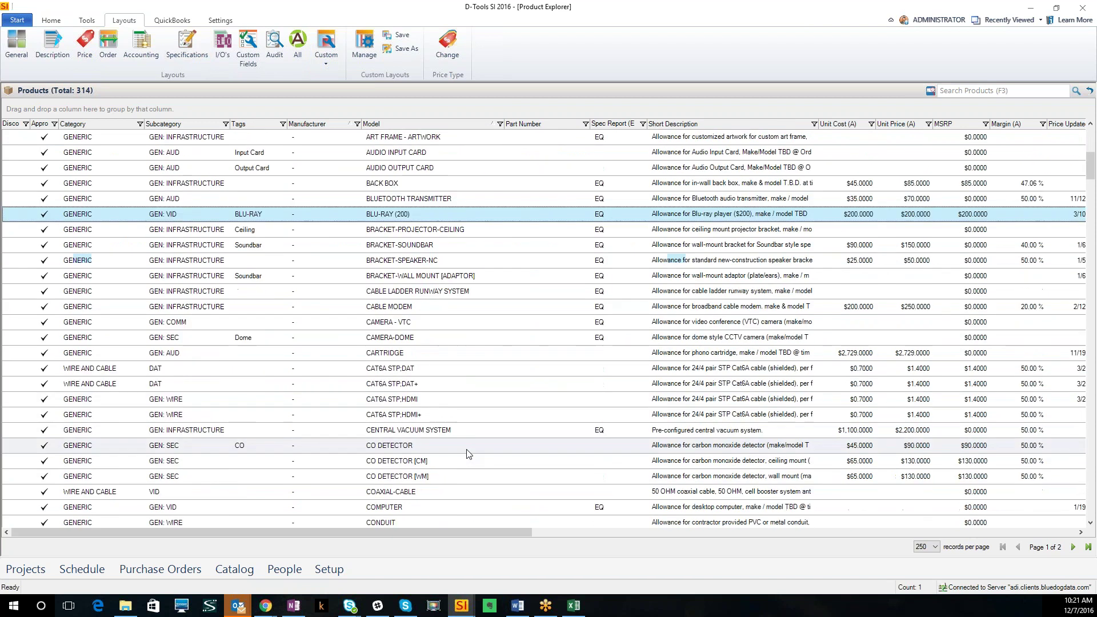
pyautogui.scroll(-4, 467, 453)
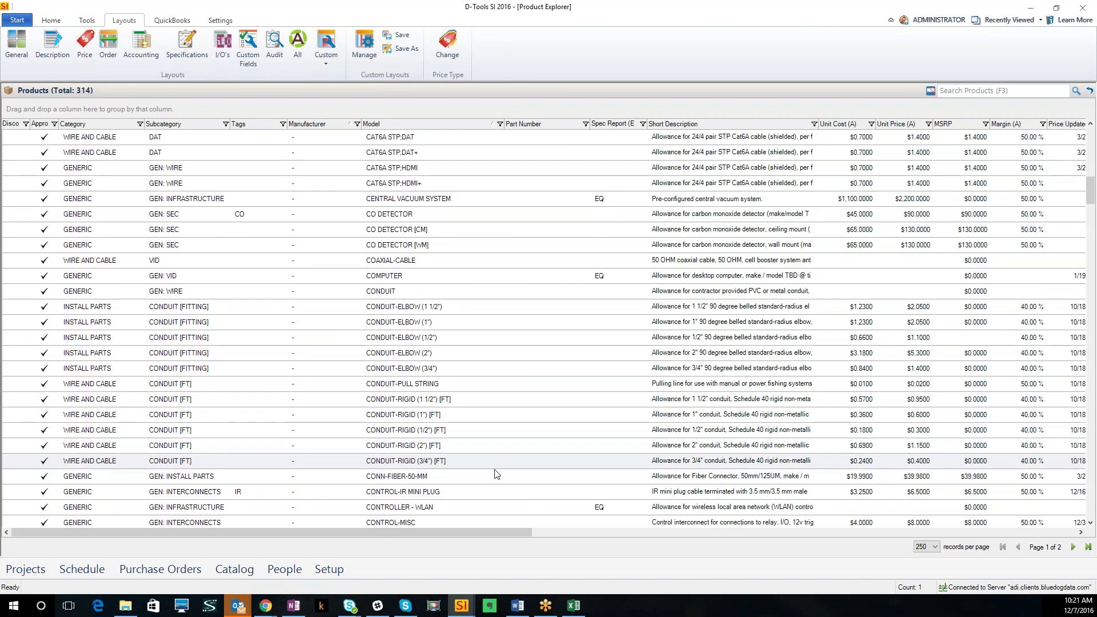
pyautogui.scroll(-5, 529, 487)
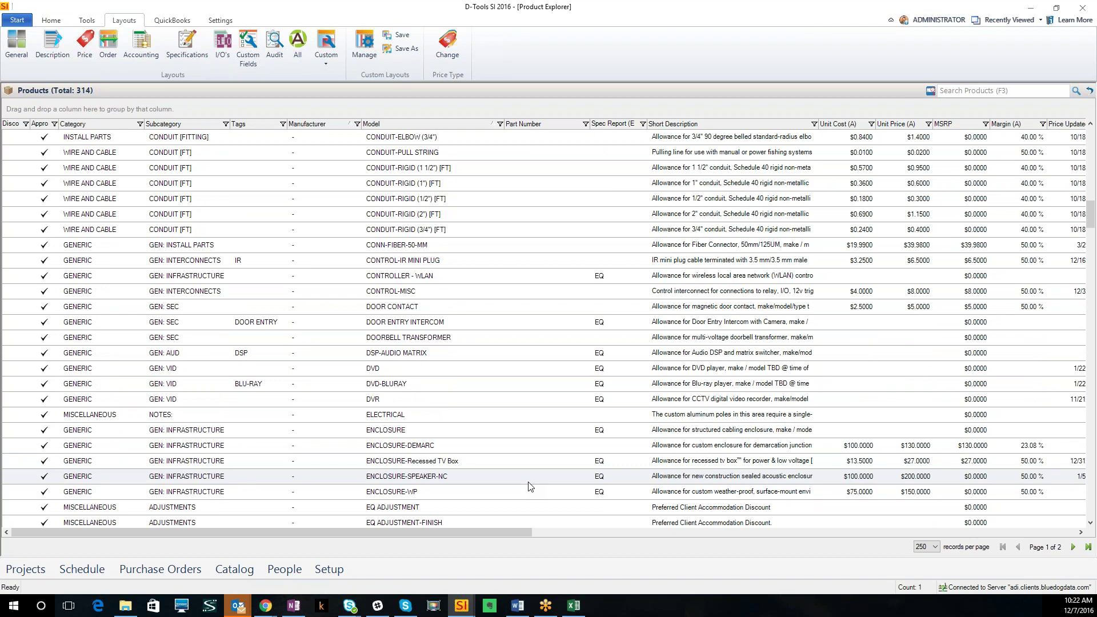
pyautogui.scroll(-7, 528, 482)
pyautogui.scroll(-20, 493, 462)
pyautogui.scroll(-8, 493, 462)
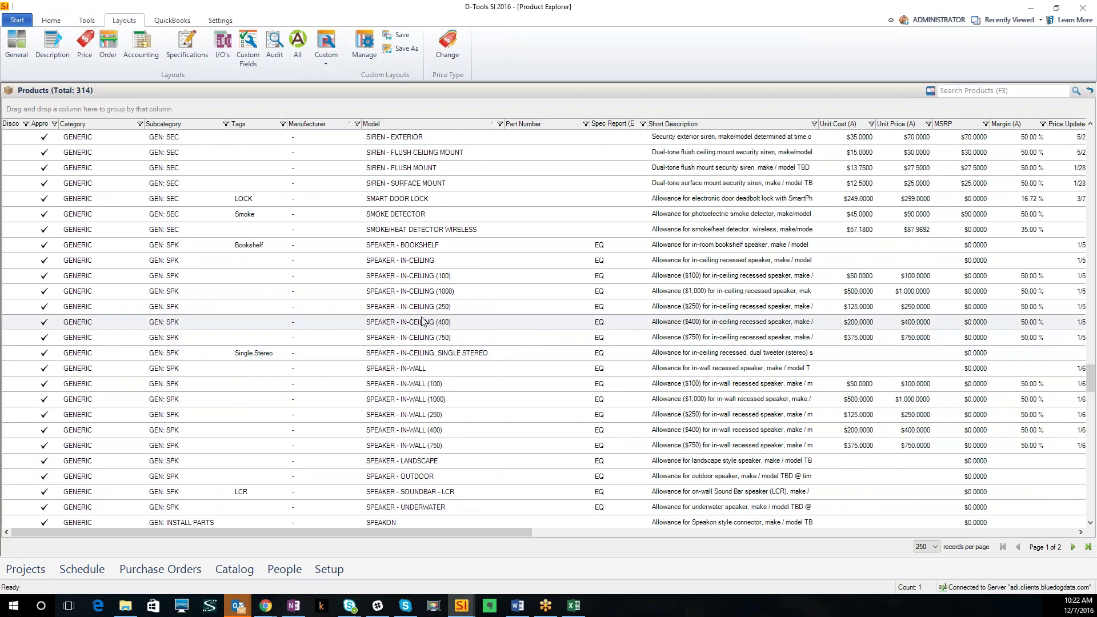
# Examine the in-ceiling speaker allowances at the 400, 750 and 100 price tiers and the in-wall speakers below them.
pyautogui.click(422, 322)
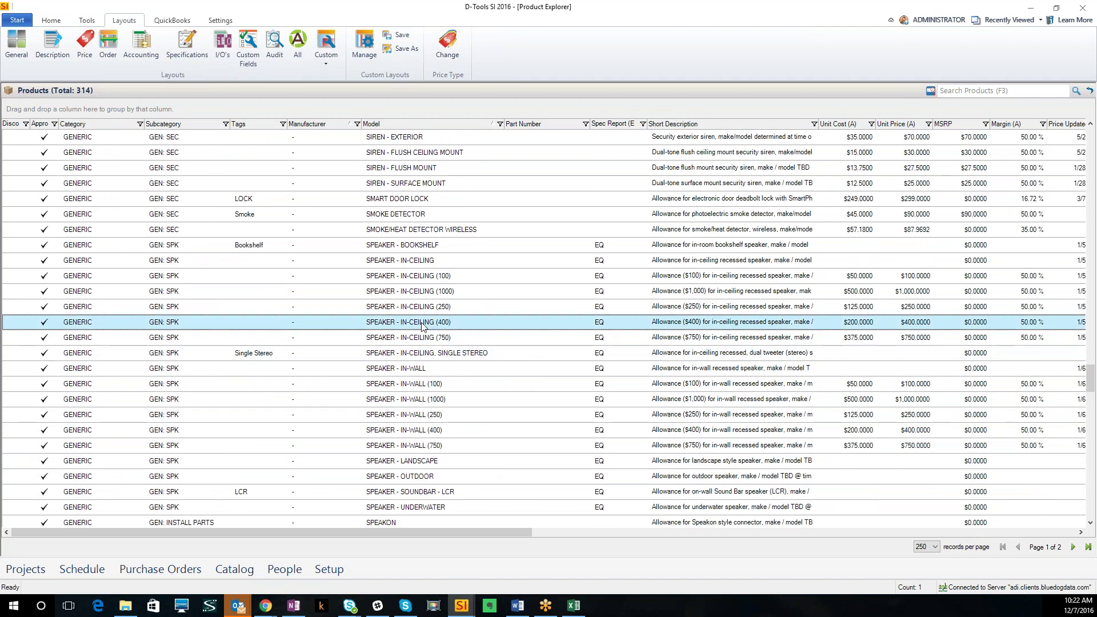
pyautogui.click(433, 338)
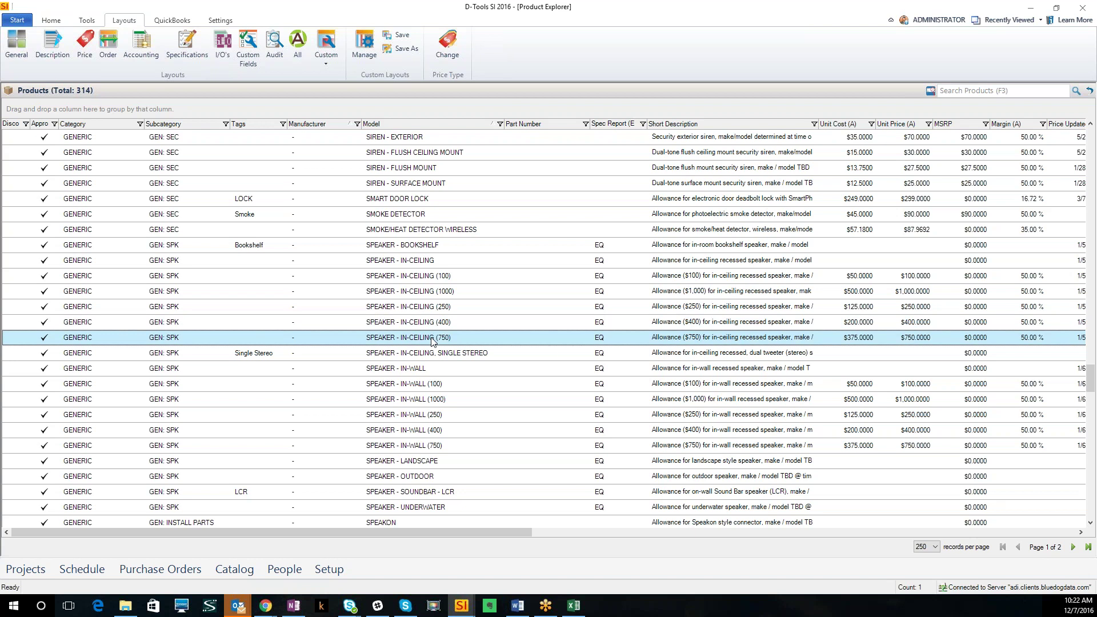
pyautogui.click(419, 274)
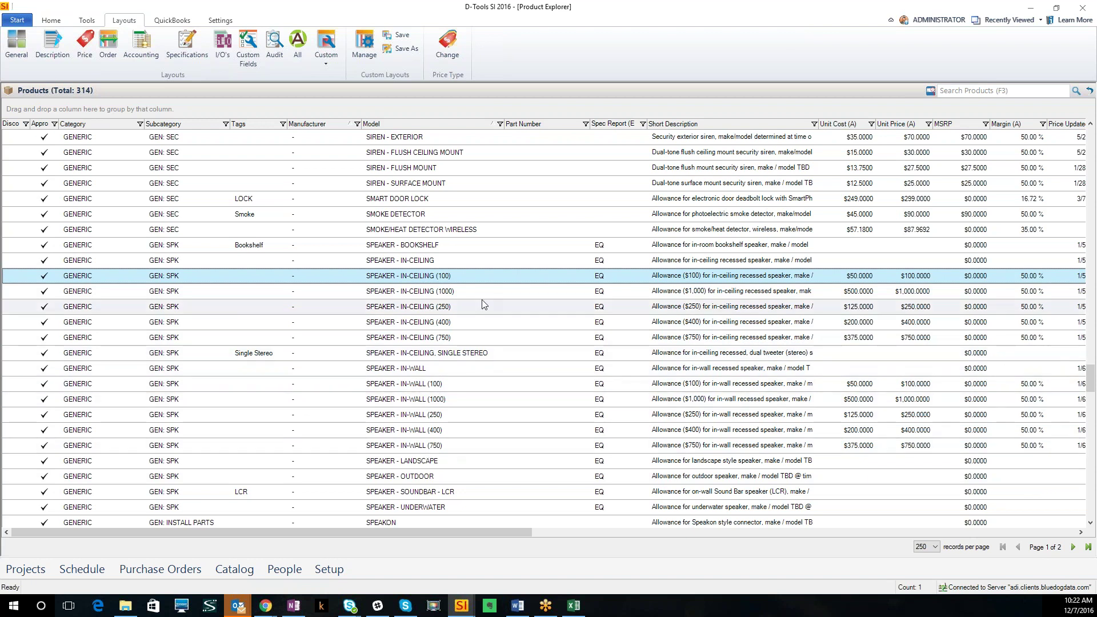
pyautogui.scroll(-1, 489, 394)
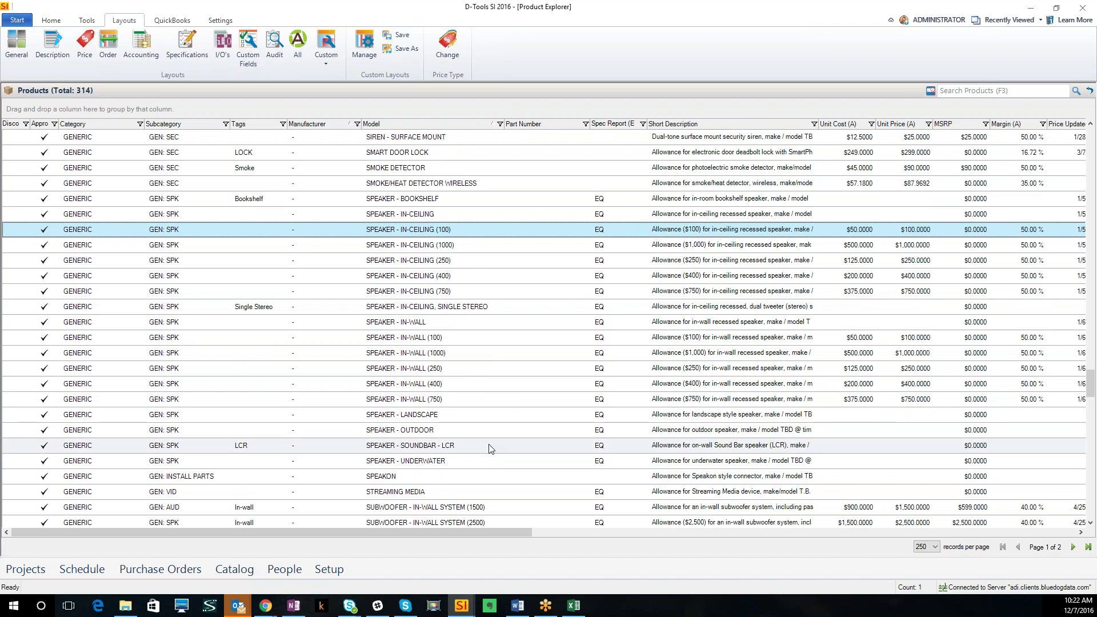
pyautogui.scroll(-1, 492, 443)
# Examine the generic network switch allowances, selecting the SWITCH-24 PORT entry.
pyautogui.scroll(-4, 495, 445)
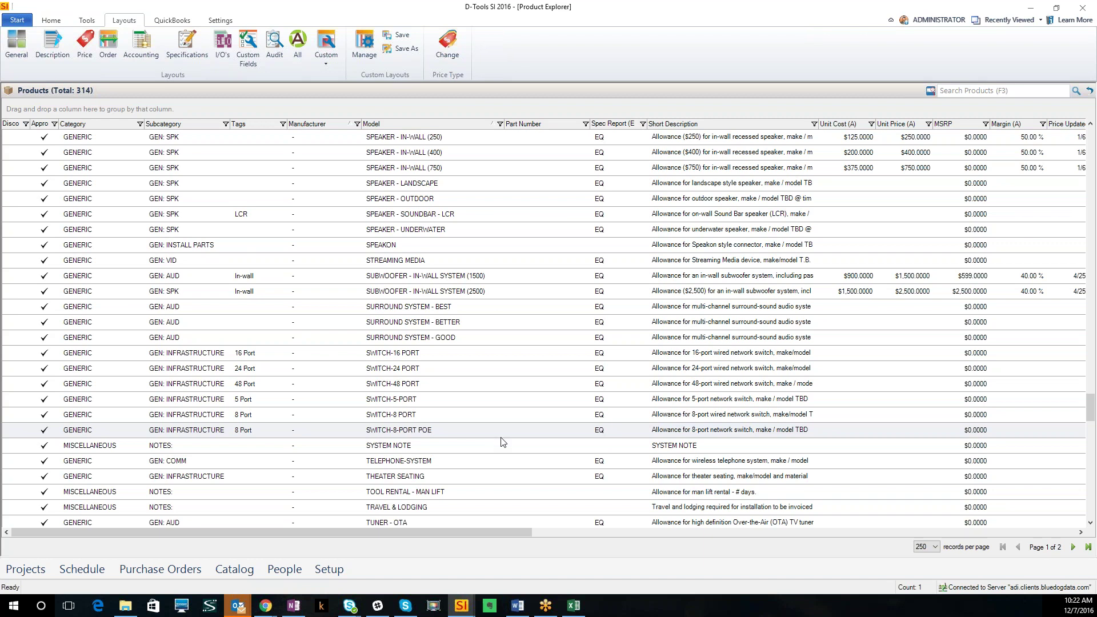
pyautogui.scroll(1, 484, 423)
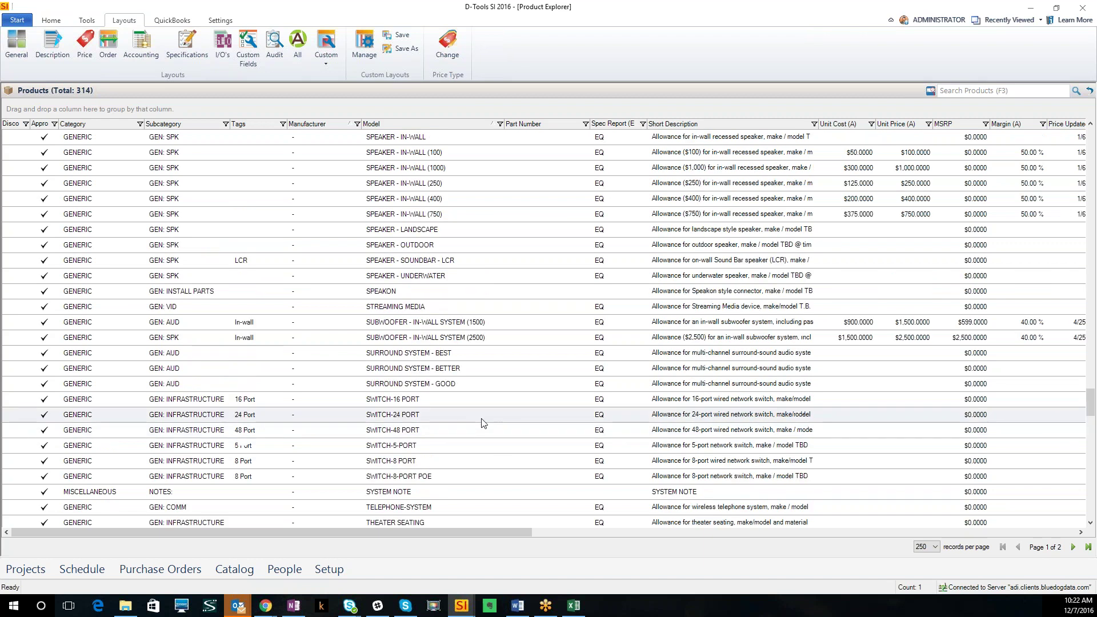
pyautogui.click(424, 419)
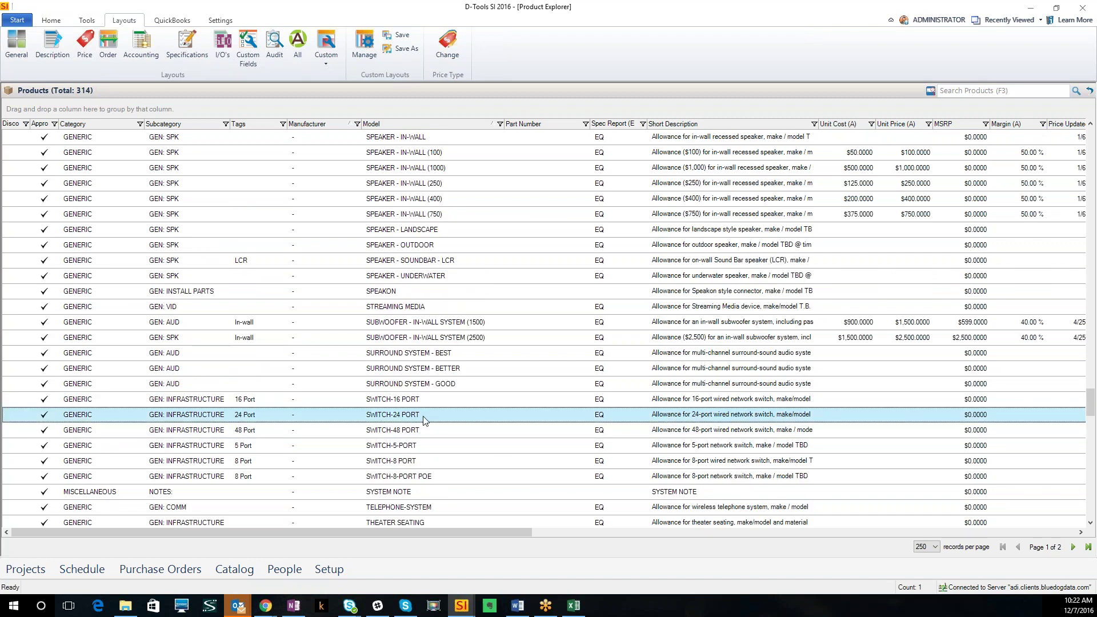
# Examine the TV-LED allowances by screen size, then return to the speaker allowances.
pyautogui.scroll(-2, 480, 421)
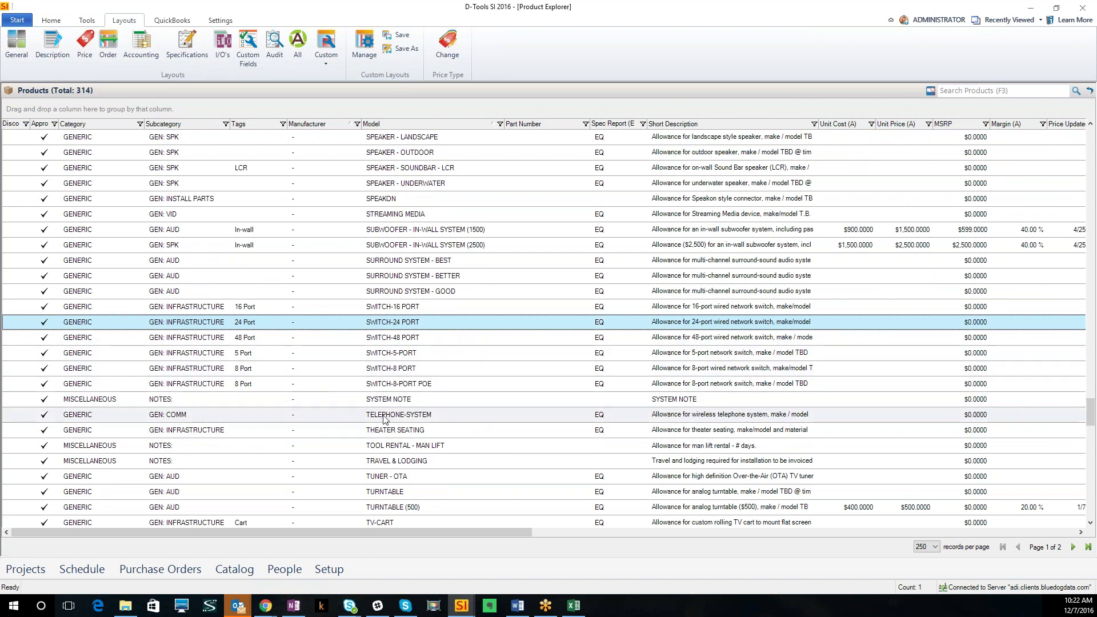
pyautogui.scroll(-2, 429, 429)
pyautogui.scroll(-1, 438, 437)
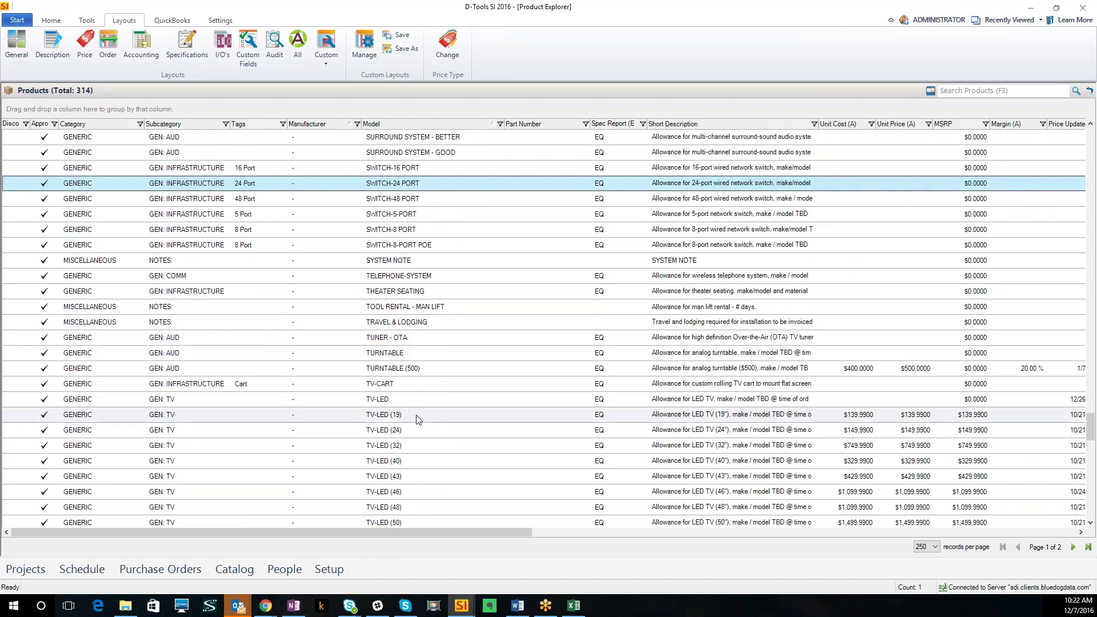
pyautogui.scroll(-1, 424, 414)
pyautogui.click(419, 355)
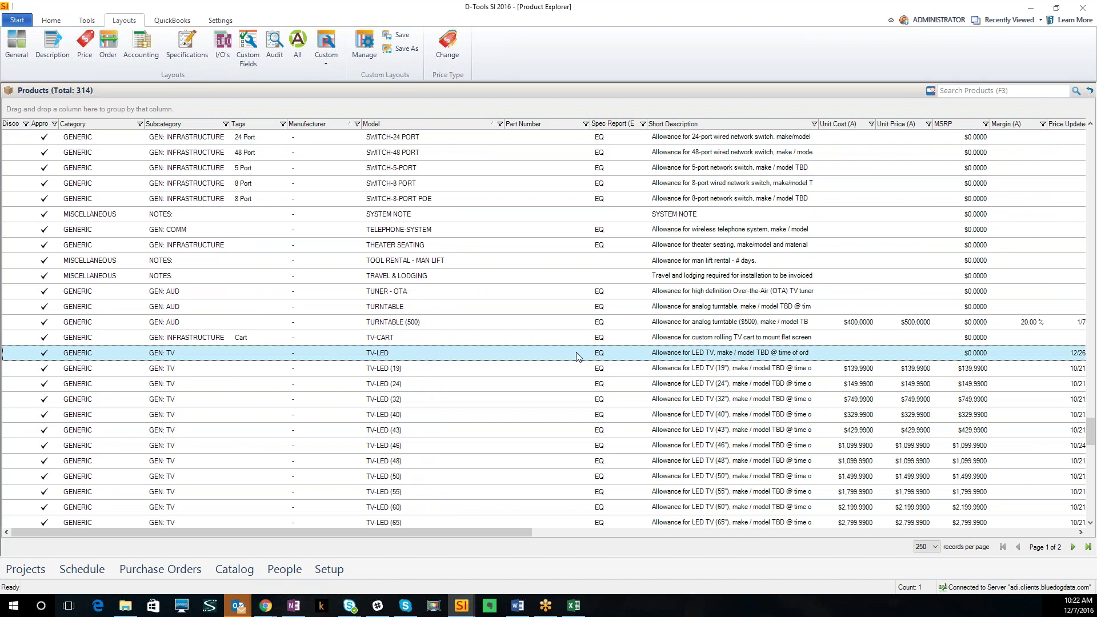
pyautogui.scroll(-1, 419, 359)
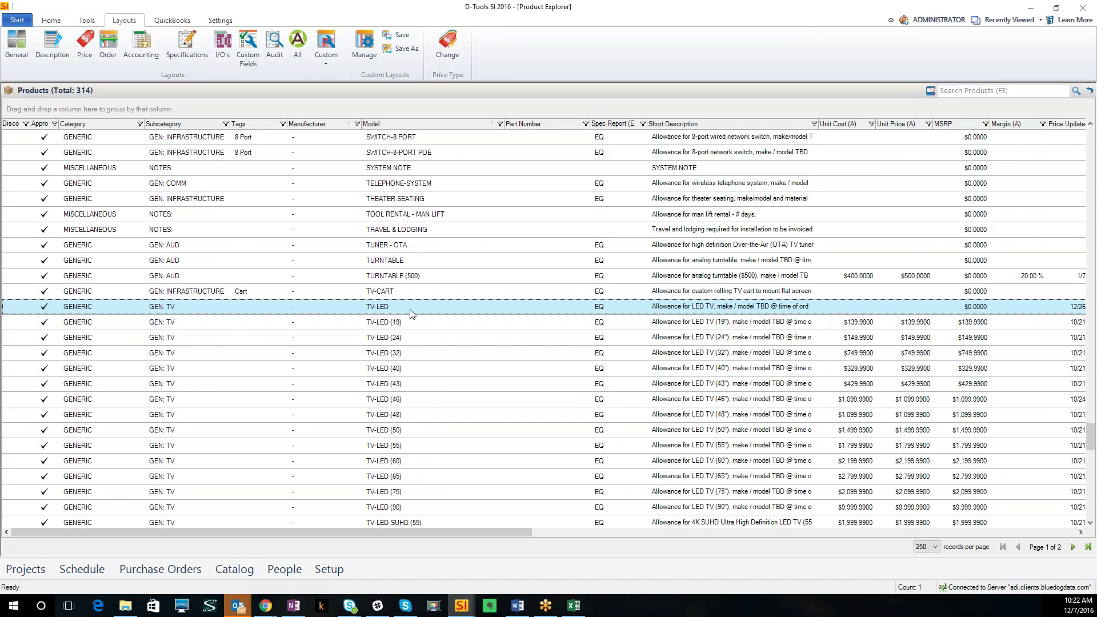
pyautogui.scroll(1, 412, 314)
pyautogui.scroll(8, 411, 314)
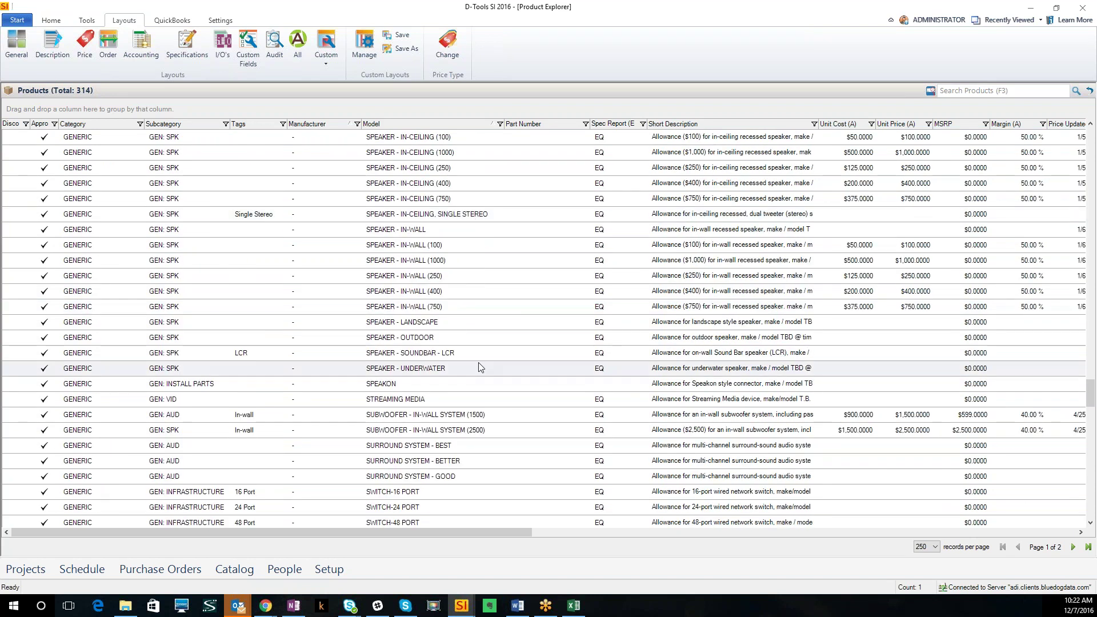
# Examine the pricing of the base SPEAKER - IN-WALL allowance and the 100 price-tier version below it.
pyautogui.scroll(2, 420, 329)
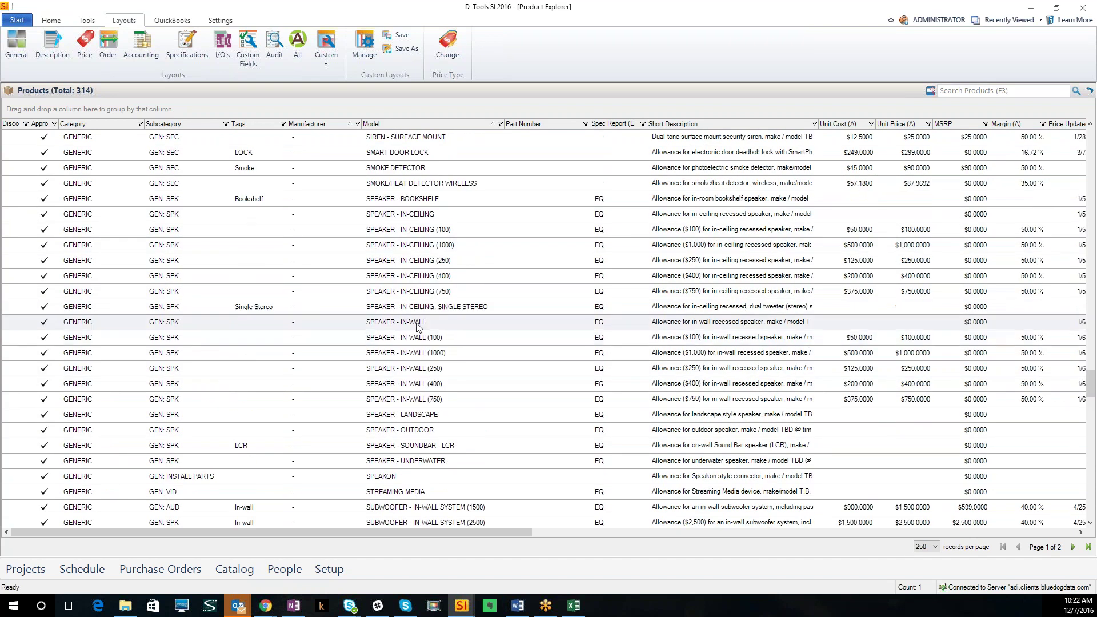
pyautogui.click(417, 325)
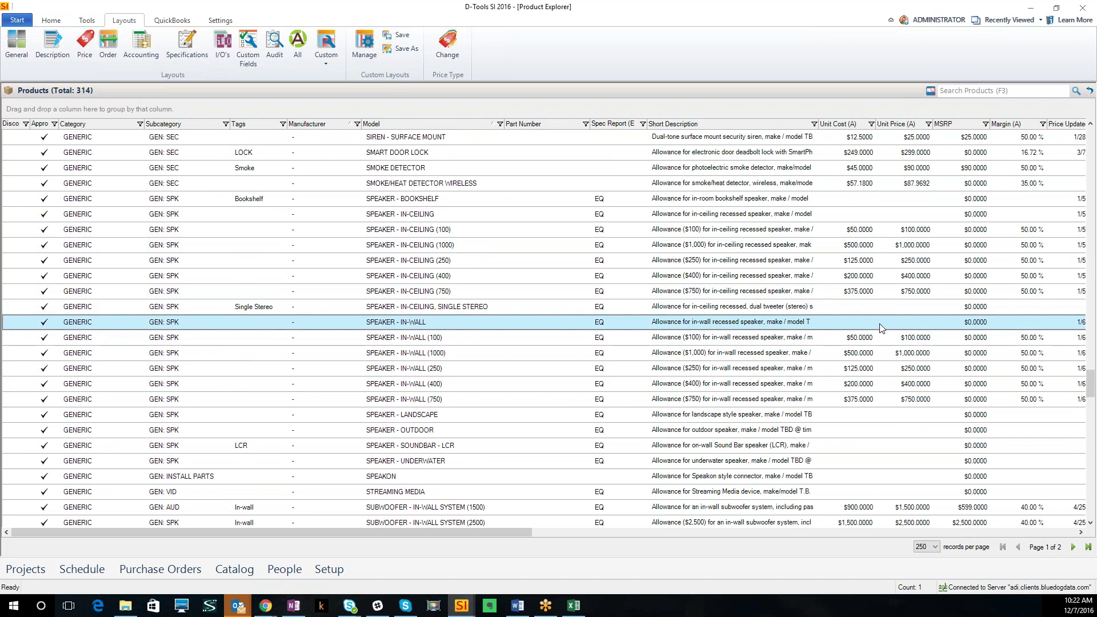
pyautogui.click(459, 341)
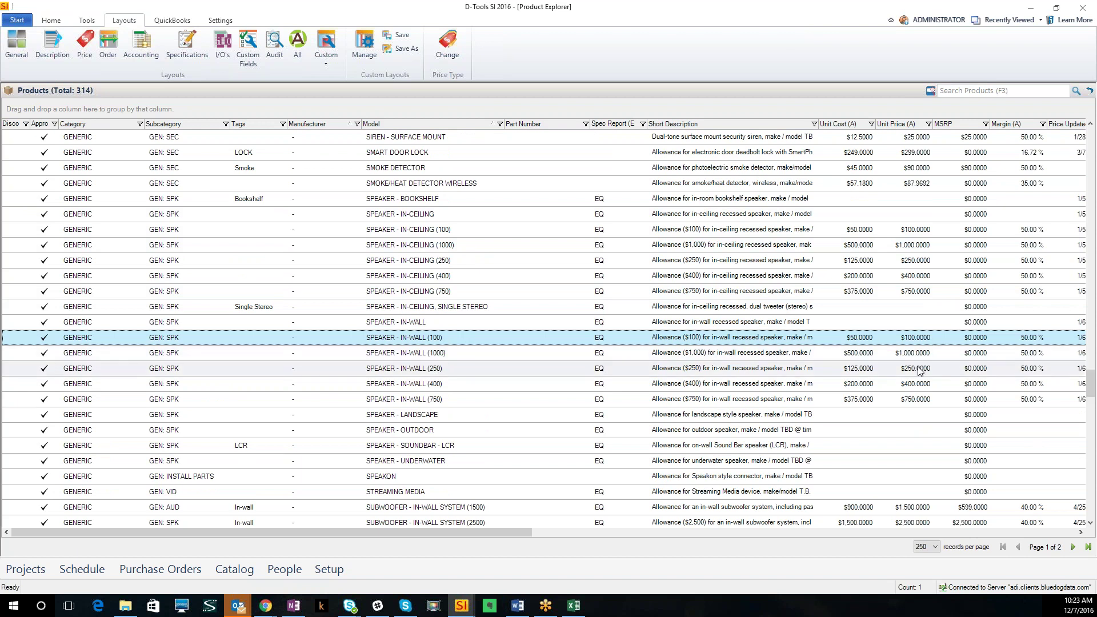
# Examine the TV-LED, TV-LED-SUHD and TV-LED-UHD allowances, selecting the unpriced TV-LED-UHD and the TV-LED-SUHD (78) entries.
pyautogui.scroll(-4, 914, 397)
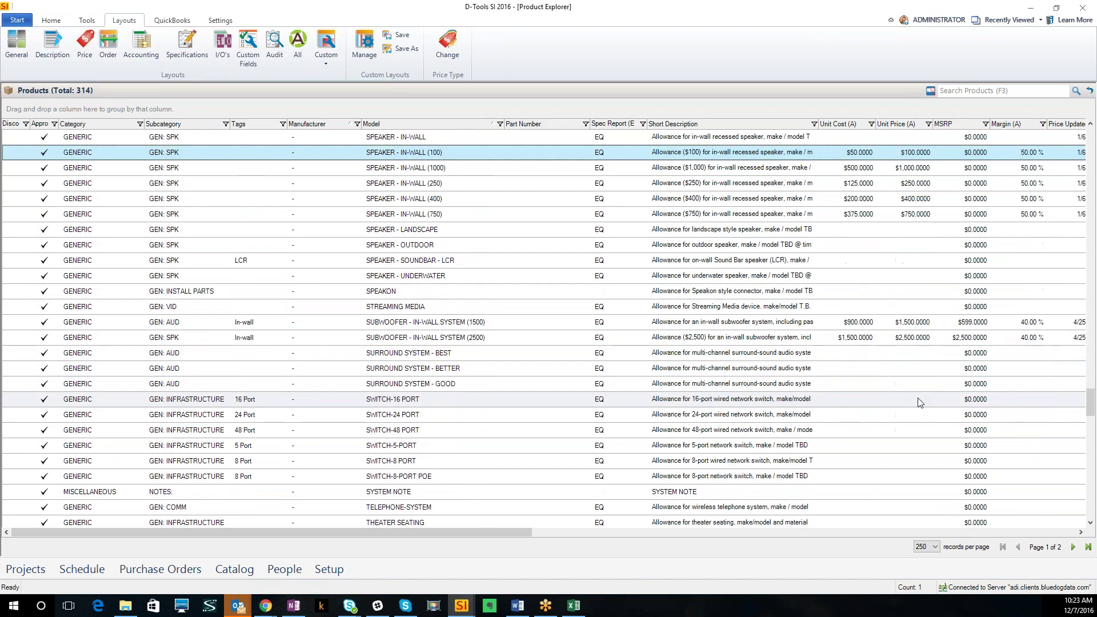
pyautogui.scroll(-2, 909, 400)
pyautogui.scroll(-5, 688, 359)
pyautogui.click(411, 416)
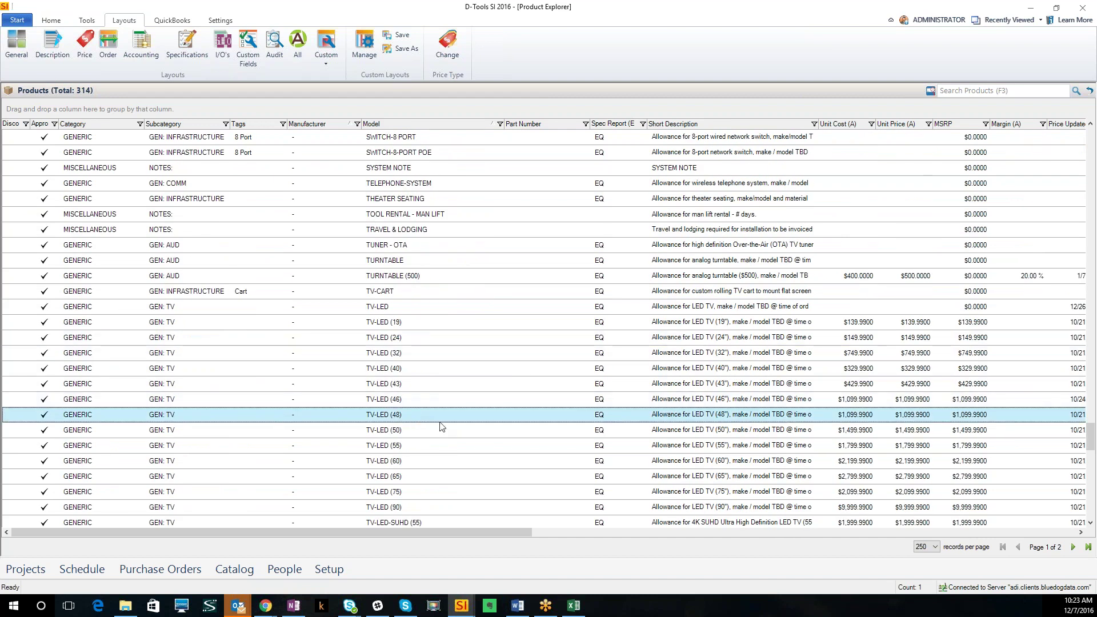
pyautogui.scroll(-1, 384, 421)
pyautogui.click(384, 417)
pyautogui.scroll(-1, 470, 440)
pyautogui.click(489, 462)
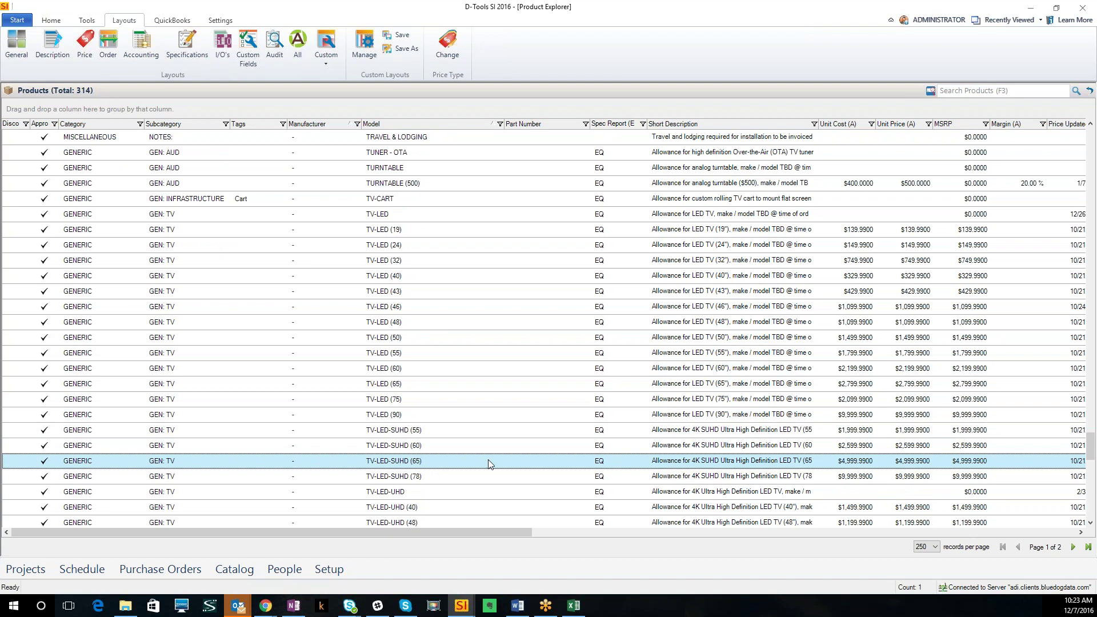
pyautogui.click(399, 494)
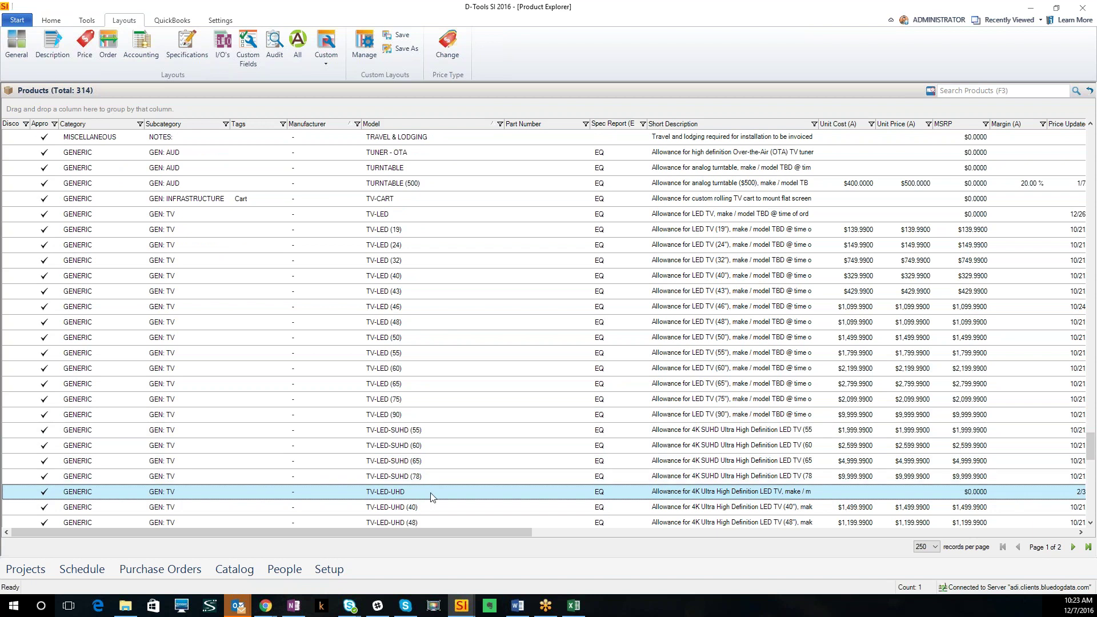
pyautogui.click(801, 477)
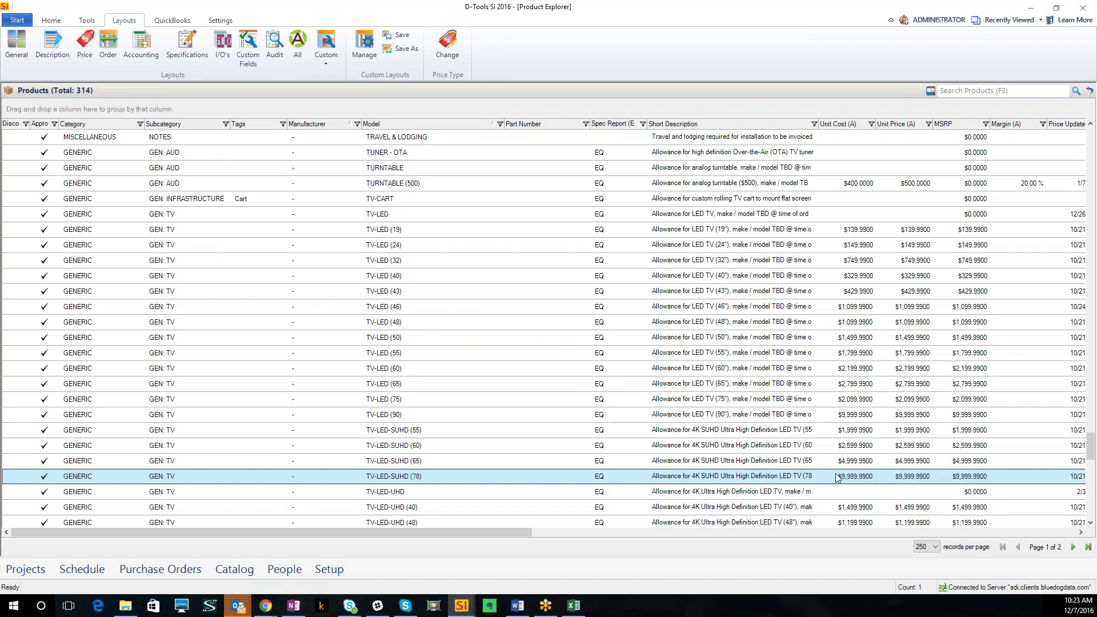
# Open the TV-LED-SUHD (78) product, review its general information, descriptions and custom fields, and close it.
pyautogui.doubleClick(788, 476)
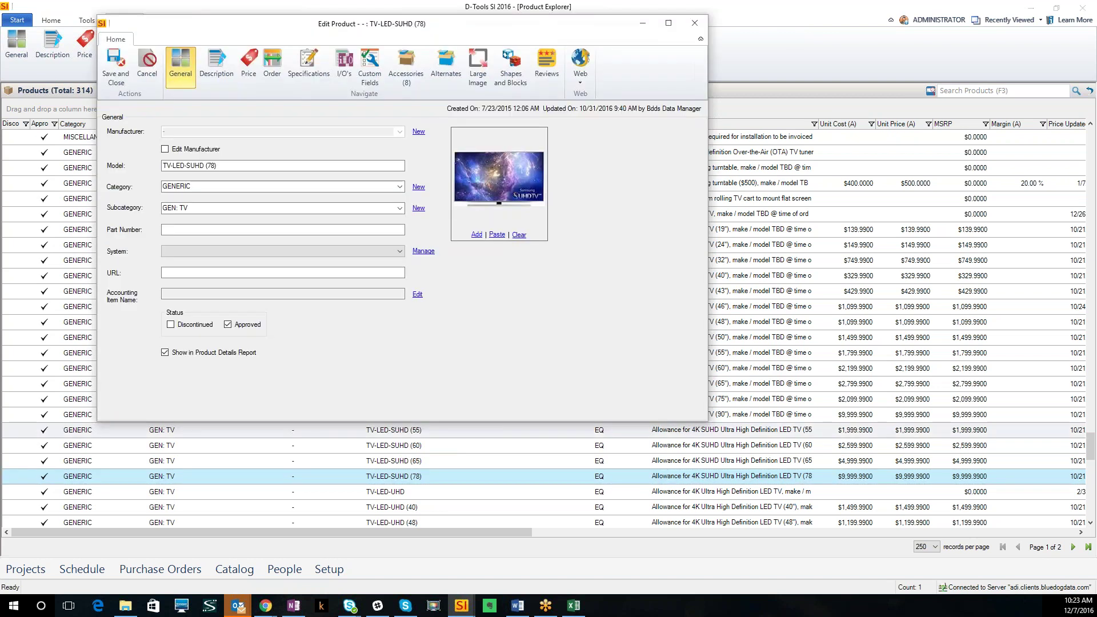
pyautogui.click(208, 65)
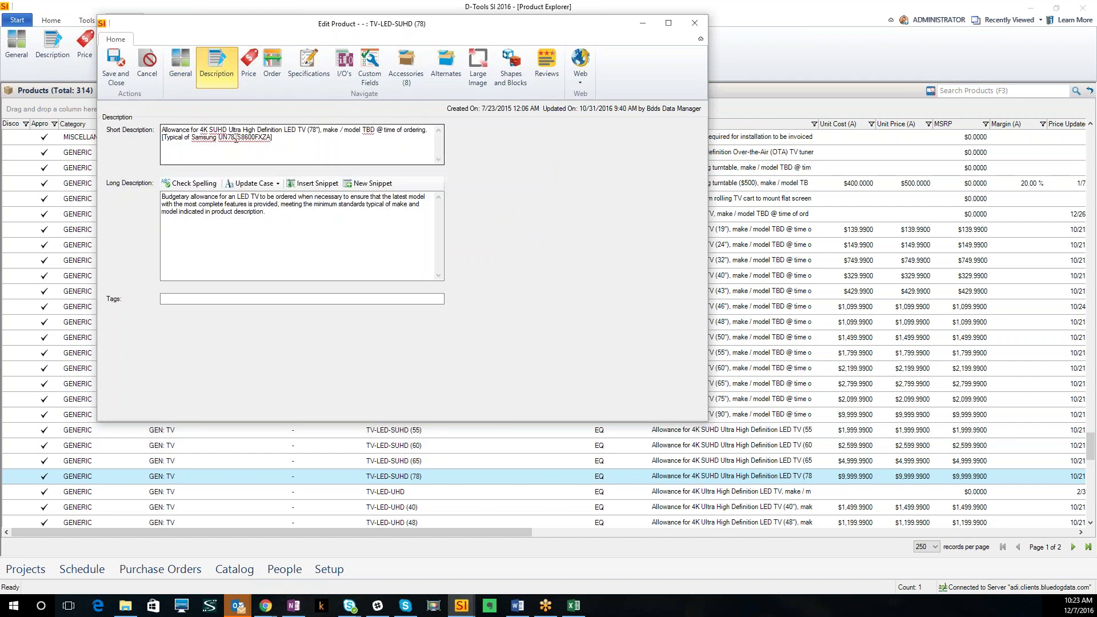
pyautogui.click(371, 70)
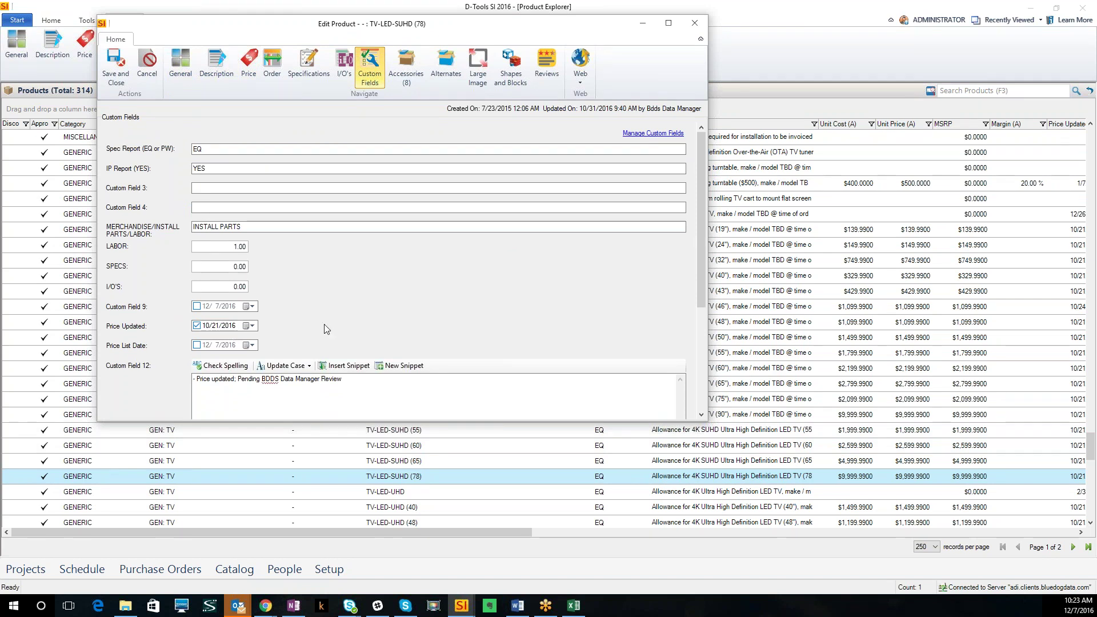
pyautogui.click(187, 84)
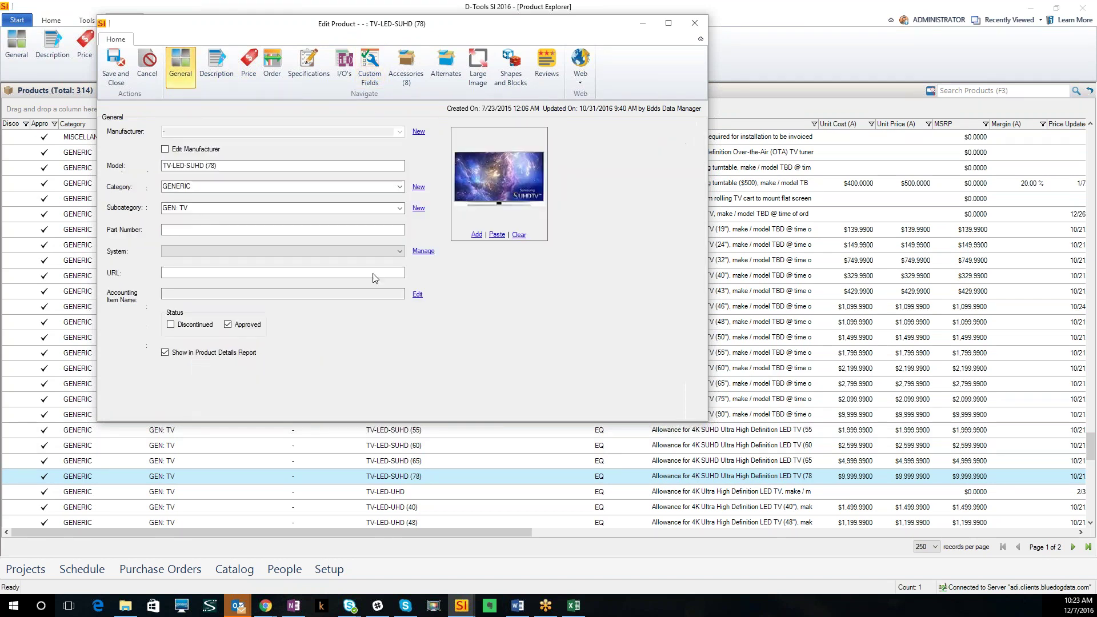
pyautogui.click(212, 62)
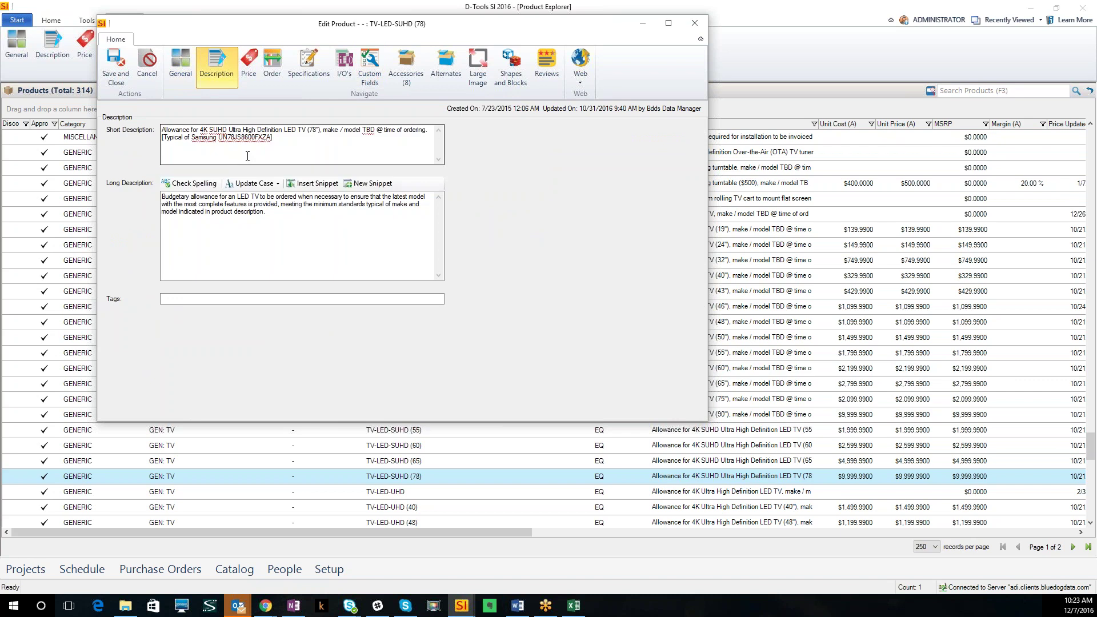
pyautogui.click(694, 23)
# Open the TV-LED-UHD product and review its description, price, general information, specifications and accessories.
pyautogui.doubleClick(408, 493)
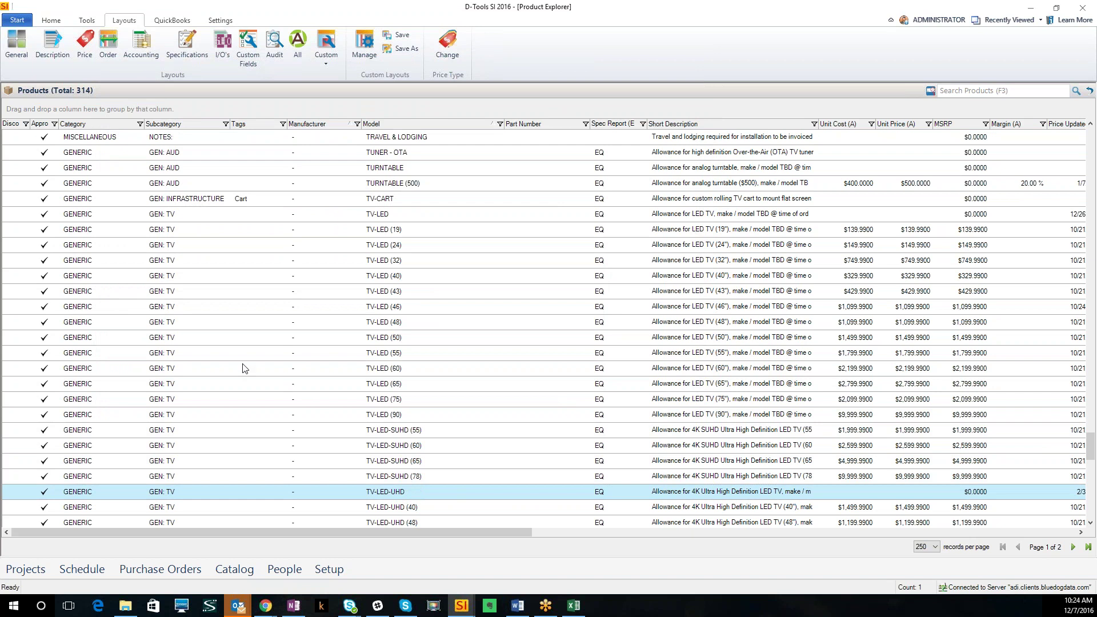
pyautogui.click(216, 65)
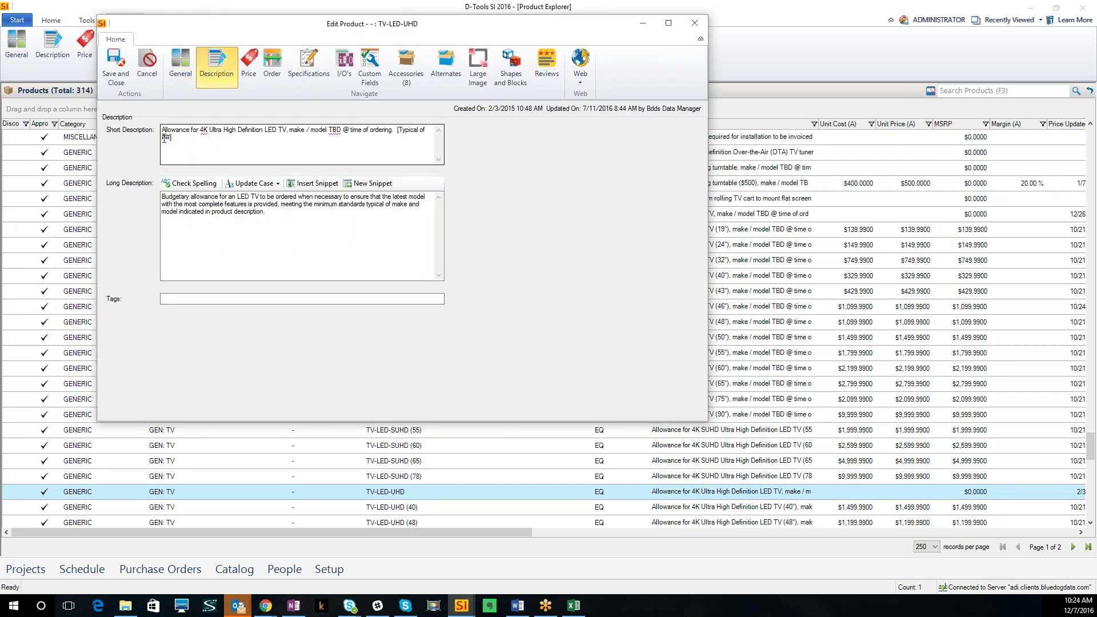
pyautogui.click(248, 65)
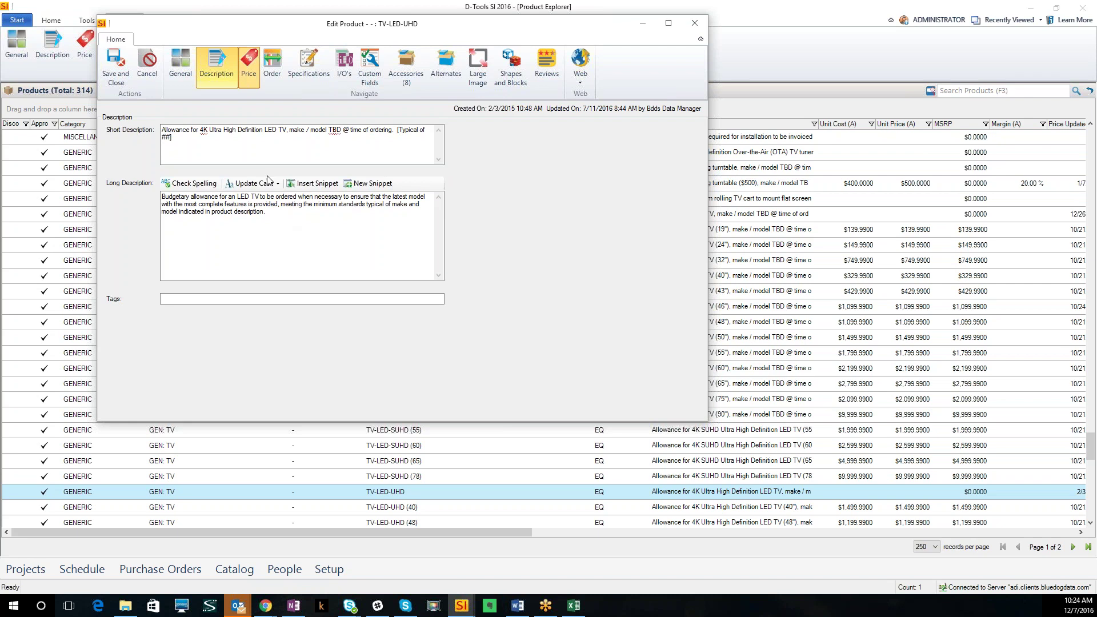
pyautogui.click(180, 66)
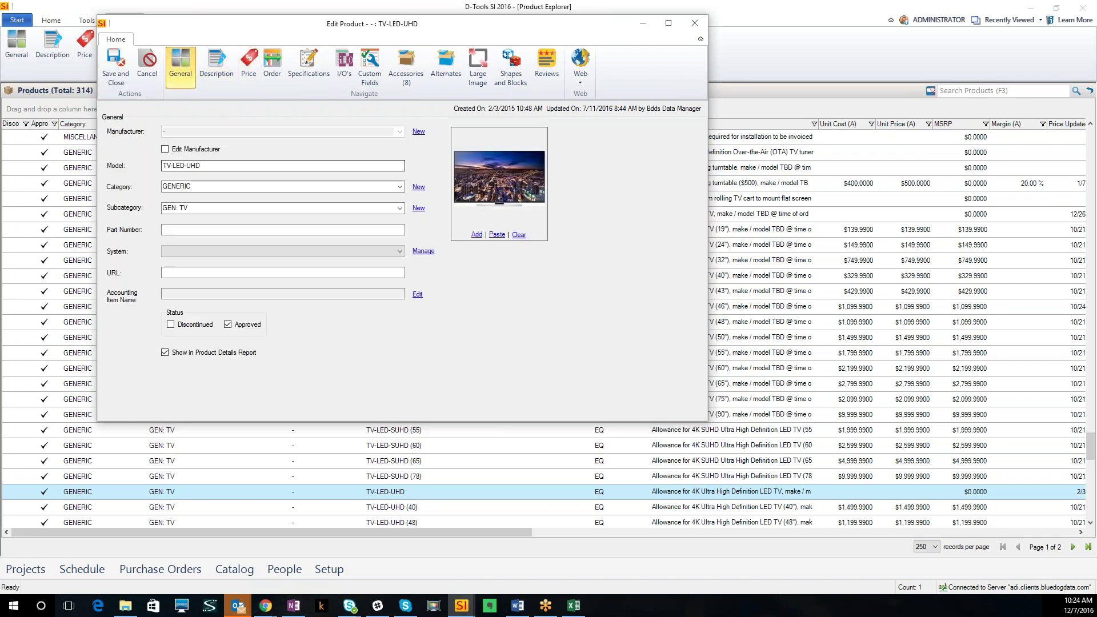
pyautogui.click(304, 80)
pyautogui.click(407, 76)
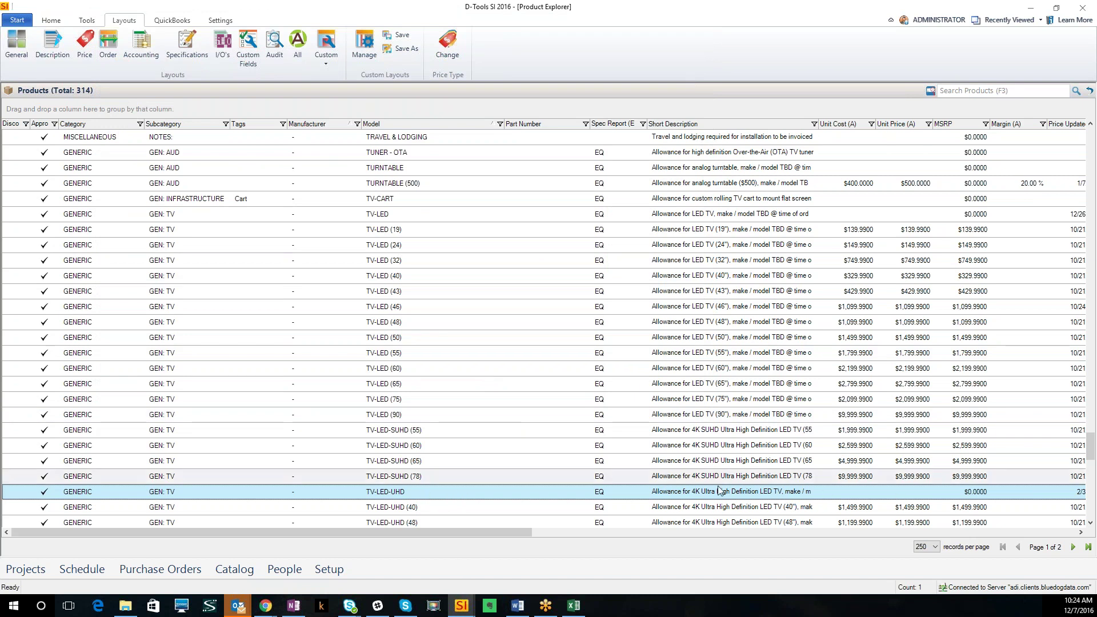
# Browse the remaining generic products down to WINDOW CONTACT and the first owner-furnished items, selecting WALL PLATE - LR AUDIO.
pyautogui.scroll(-6, 506, 496)
pyautogui.scroll(-5, 509, 497)
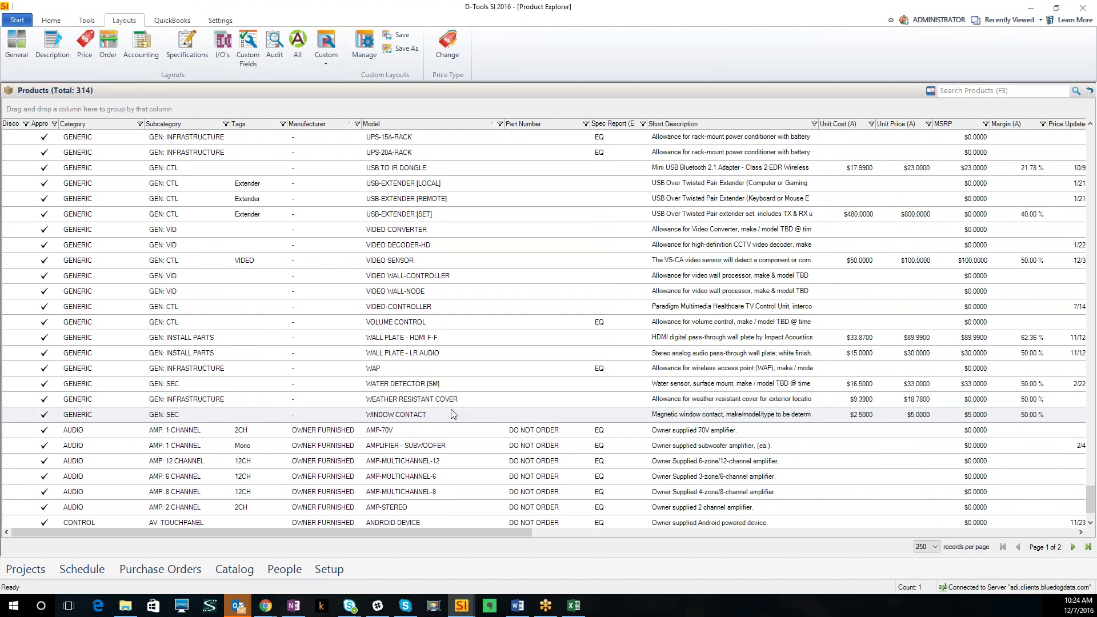
pyautogui.scroll(-1, 448, 414)
pyautogui.scroll(3, 417, 320)
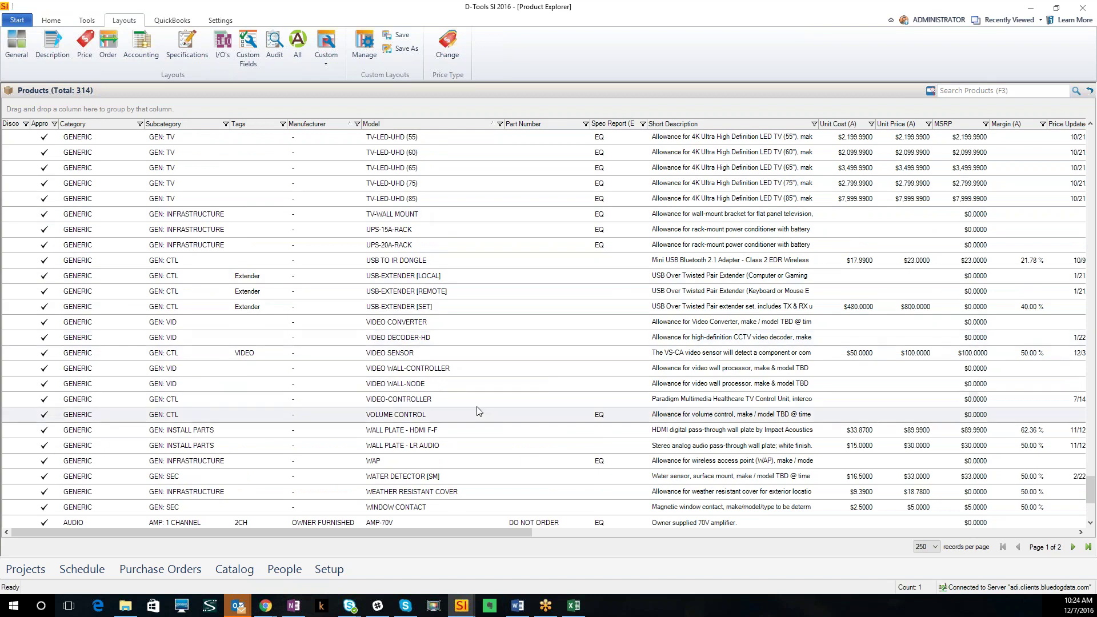
pyautogui.scroll(-1, 477, 410)
pyautogui.click(447, 461)
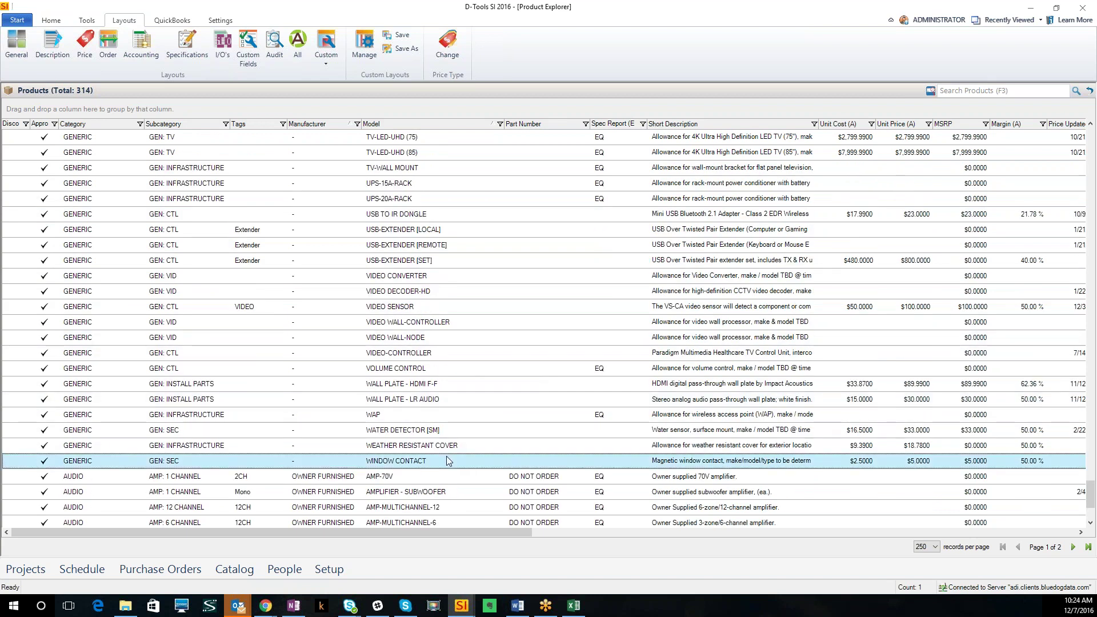
pyautogui.scroll(7, 455, 366)
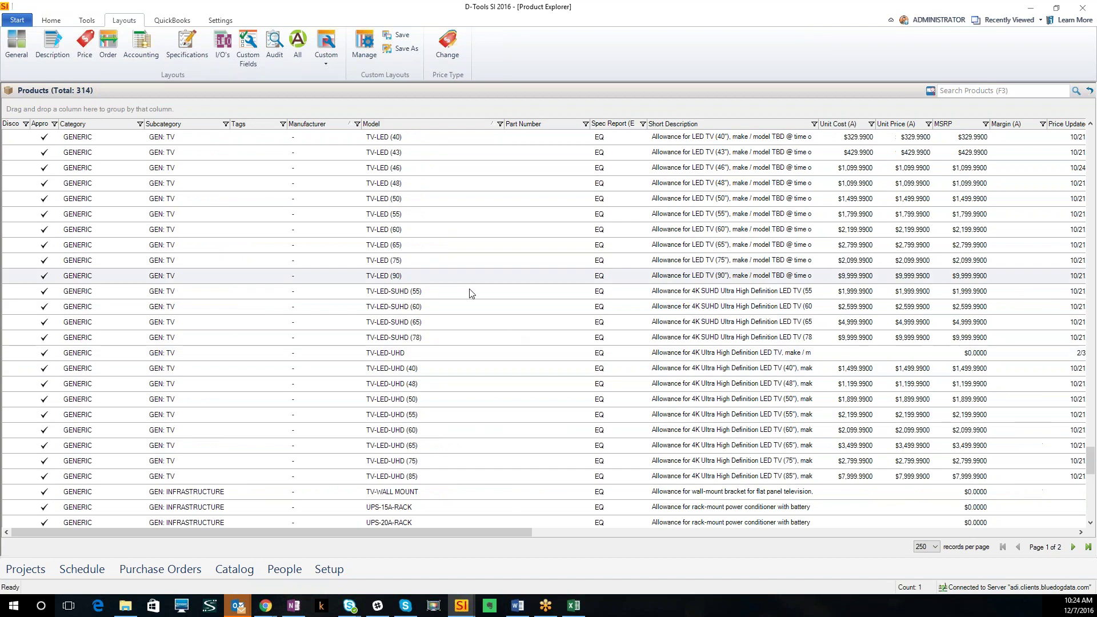
pyautogui.scroll(-2, 478, 367)
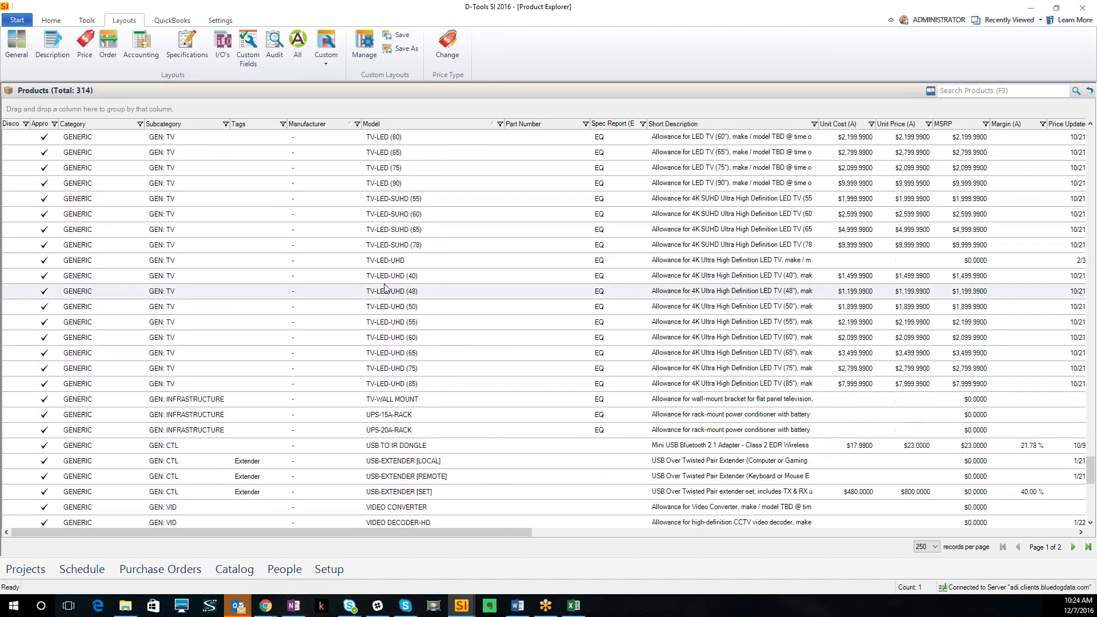
pyautogui.scroll(-7, 486, 376)
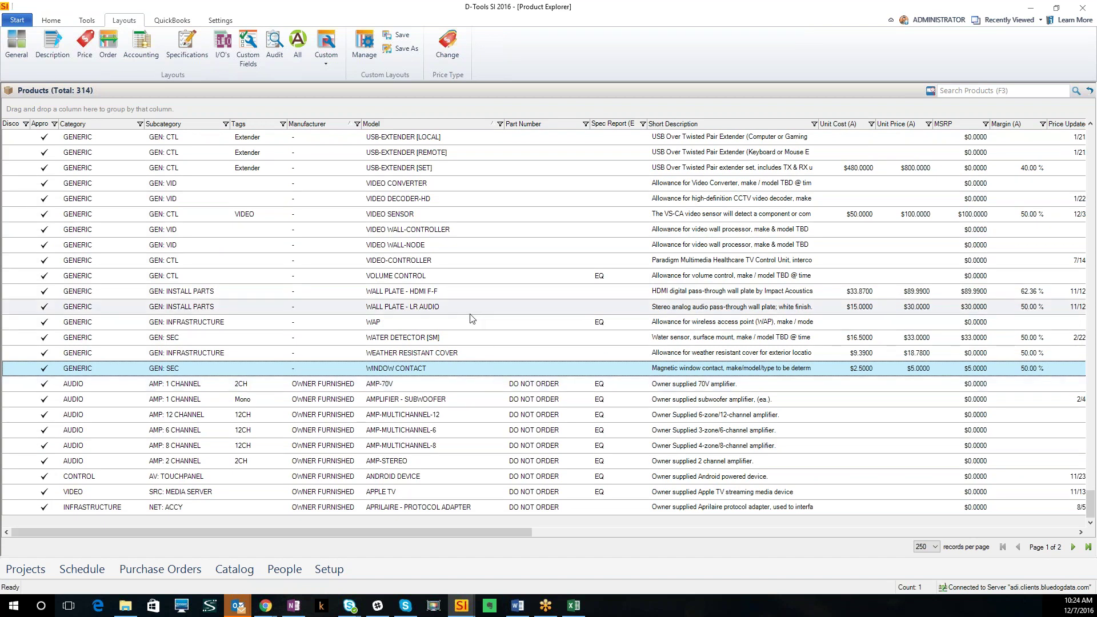
pyautogui.click(414, 305)
# Return to the entries above the TV allowances and examine them from TV-CART up through the turntables to TOOL RENTAL - MAN LIFT.
pyautogui.scroll(6, 436, 304)
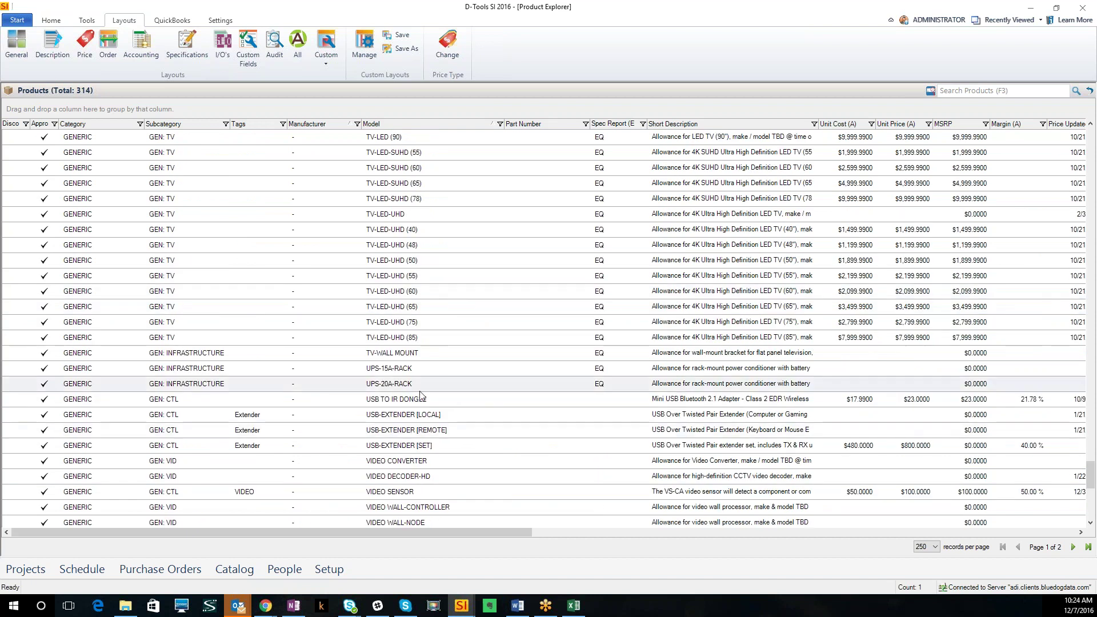
pyautogui.scroll(7, 458, 304)
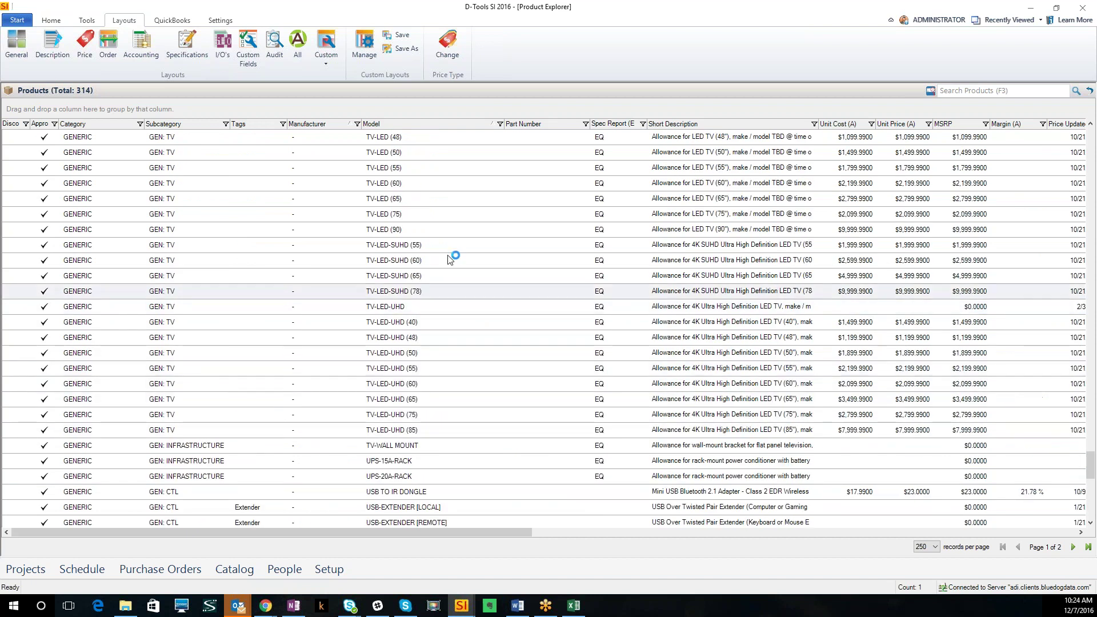
pyautogui.click(417, 245)
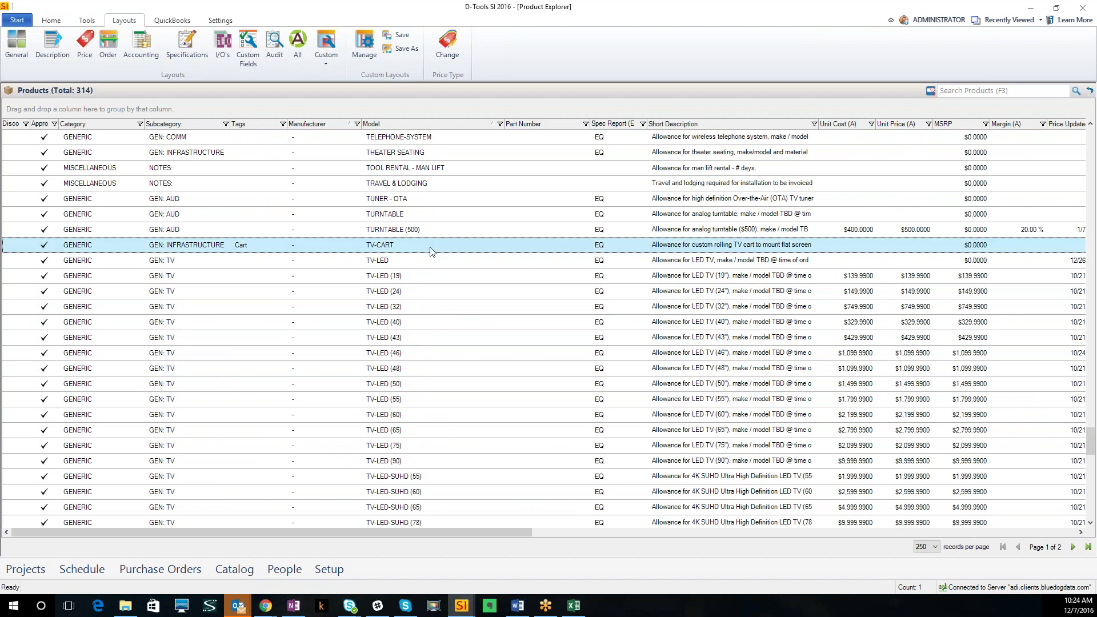
pyautogui.click(434, 230)
pyautogui.click(426, 215)
pyautogui.click(420, 201)
pyautogui.press('Up')
pyautogui.press('Up')
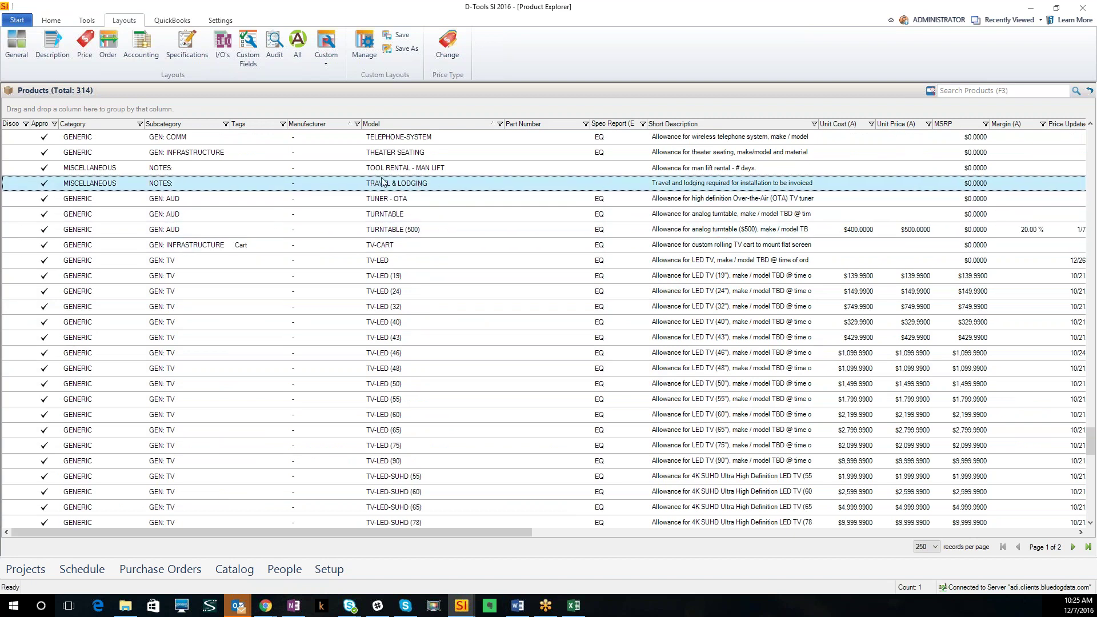
pyautogui.scroll(2, 464, 189)
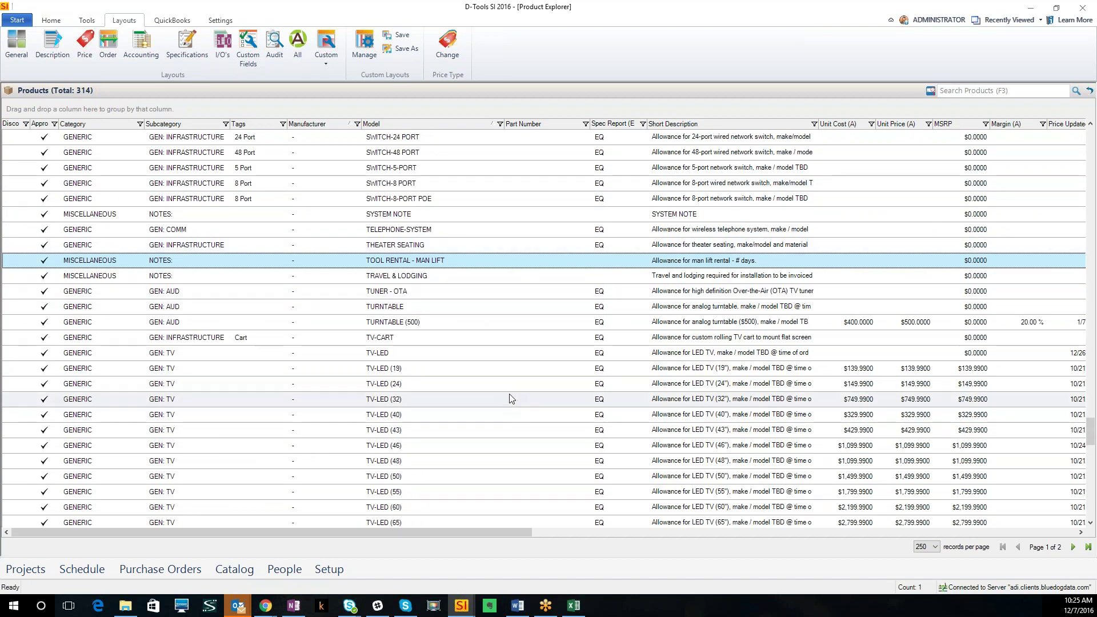
# Browse past the TV allowances again to the rack UPS, USB extender and video entries near the end of the generic products.
pyautogui.scroll(-1, 500, 323)
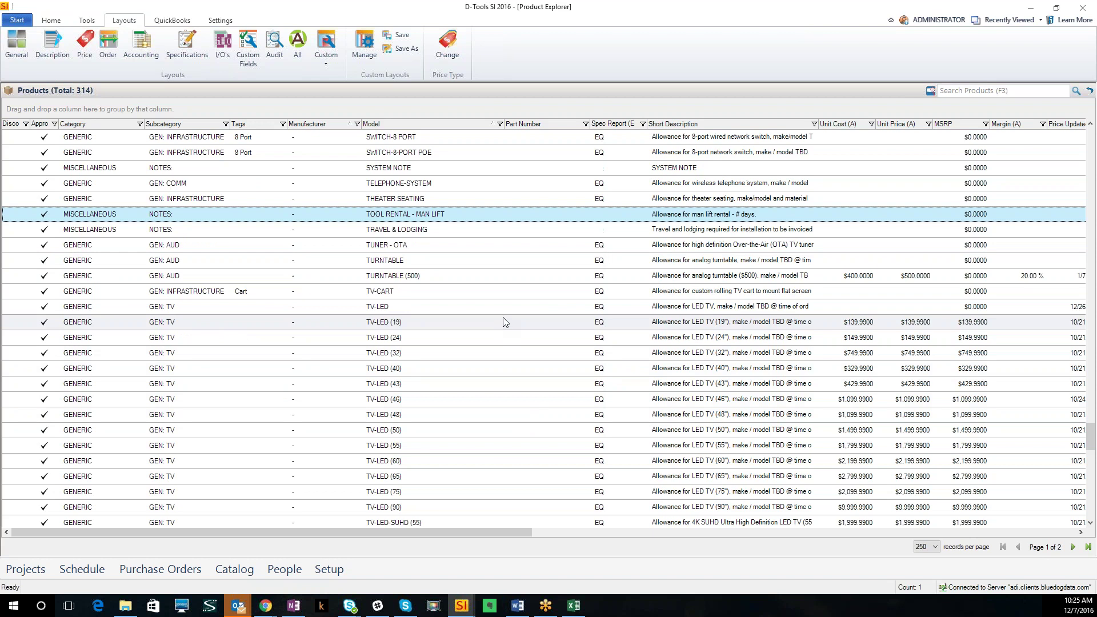
pyautogui.scroll(-3, 465, 249)
pyautogui.scroll(5, 478, 341)
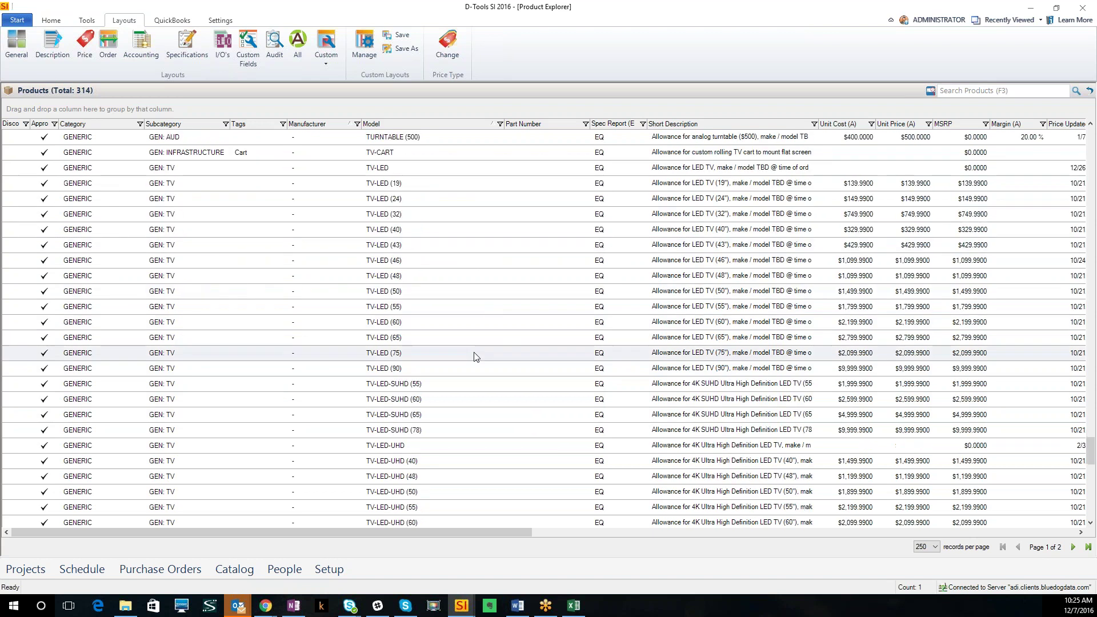
pyautogui.scroll(-10, 477, 340)
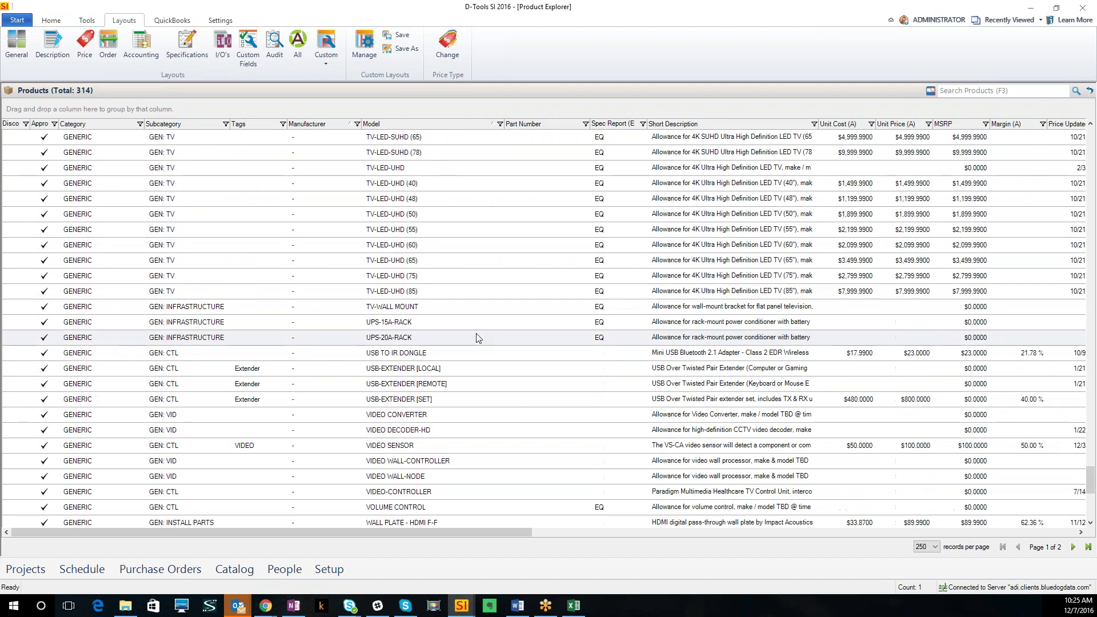
pyautogui.scroll(-5, 477, 338)
pyautogui.click(418, 388)
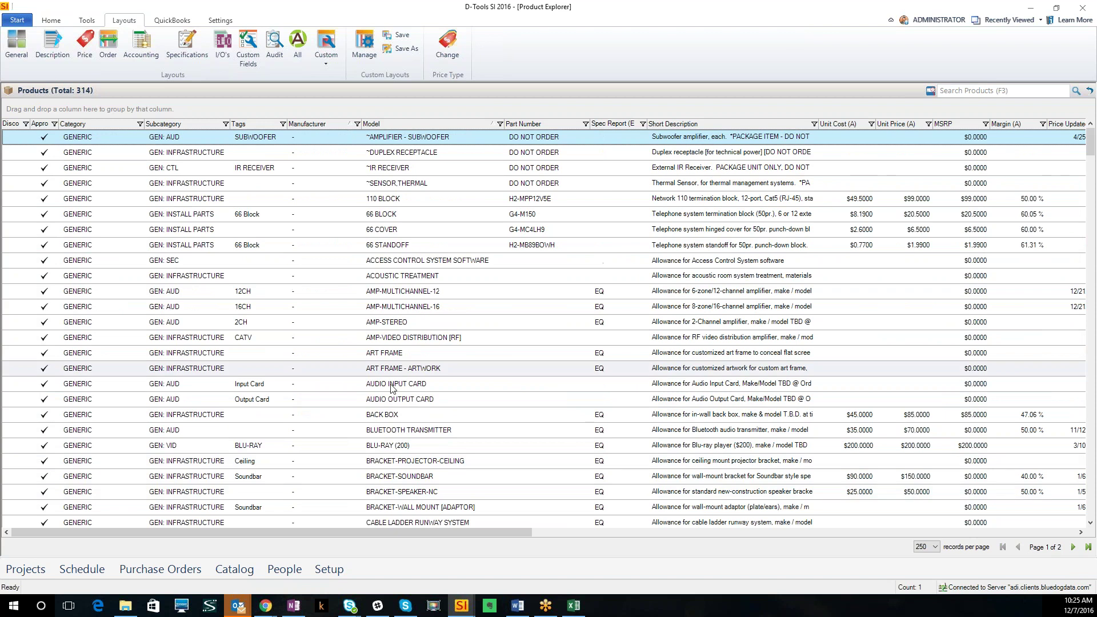
# Browse the catalog from its first entries through the generic products to the owner-furnished products on page 2.
pyautogui.scroll(-3, 392, 389)
pyautogui.scroll(-20, 392, 389)
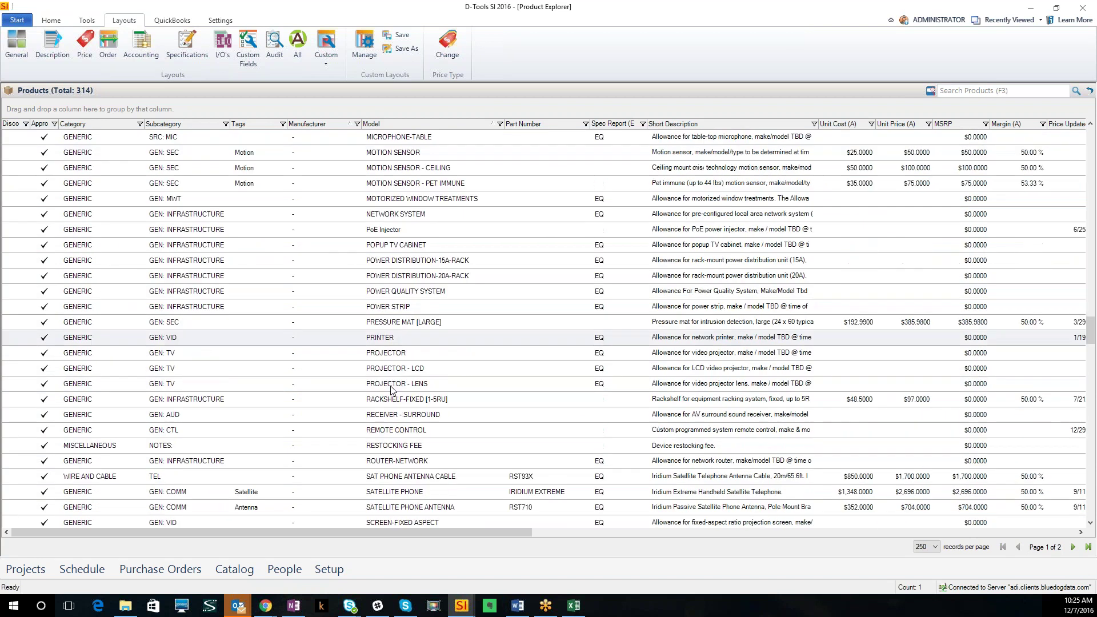
pyautogui.scroll(-20, 391, 389)
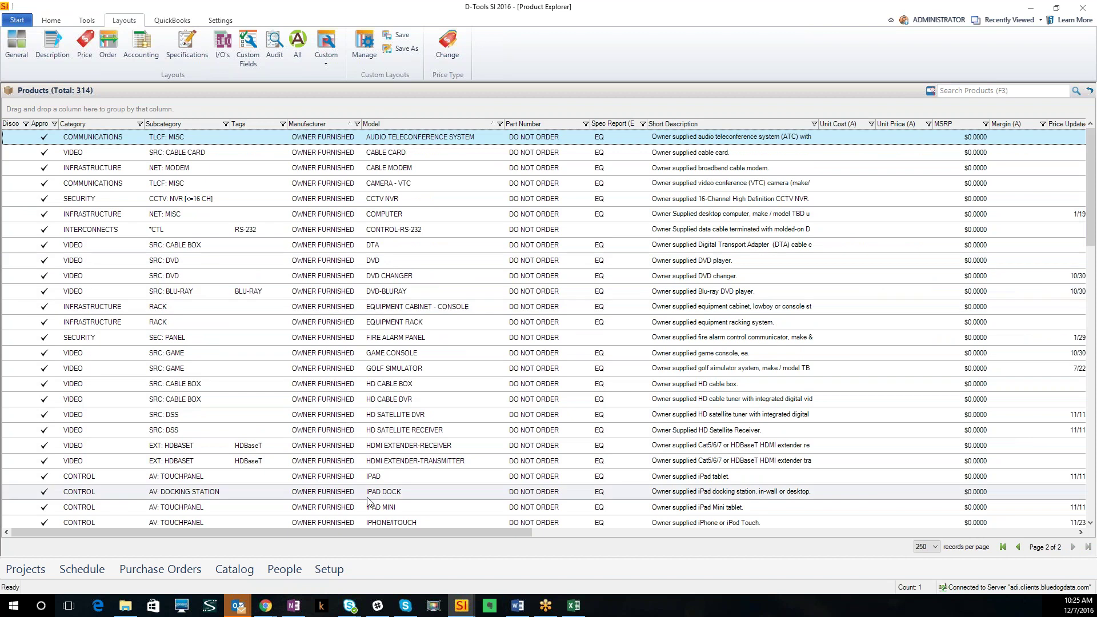
# Browse the owner-furnished products down to the speaker entries and return to the start of the page.
pyautogui.scroll(-12, 403, 386)
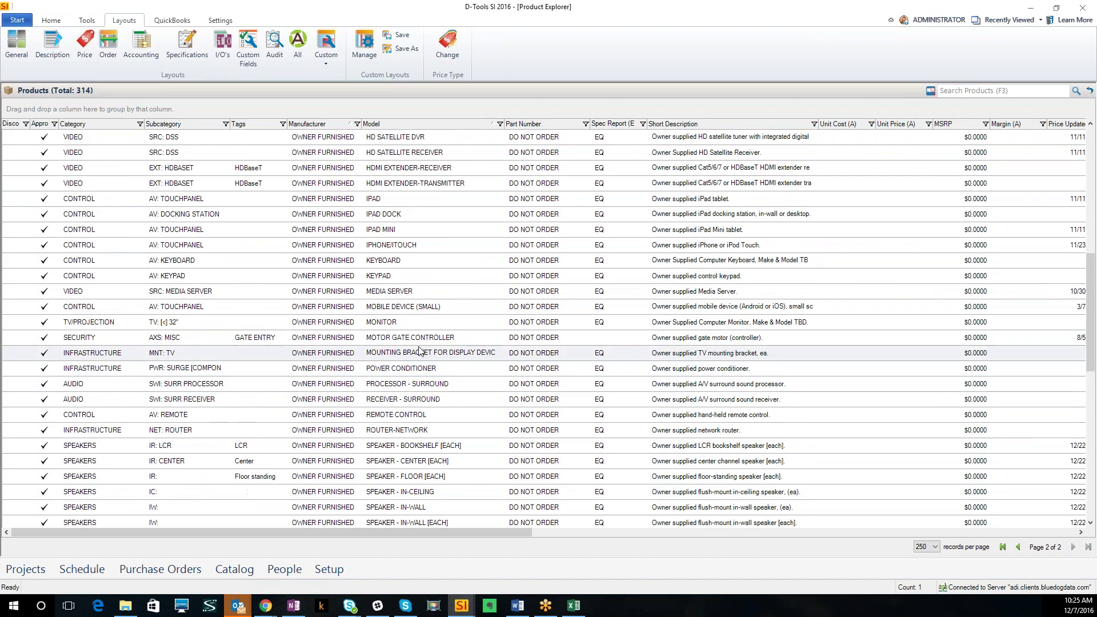
pyautogui.scroll(-3, 420, 350)
pyautogui.scroll(15, 410, 460)
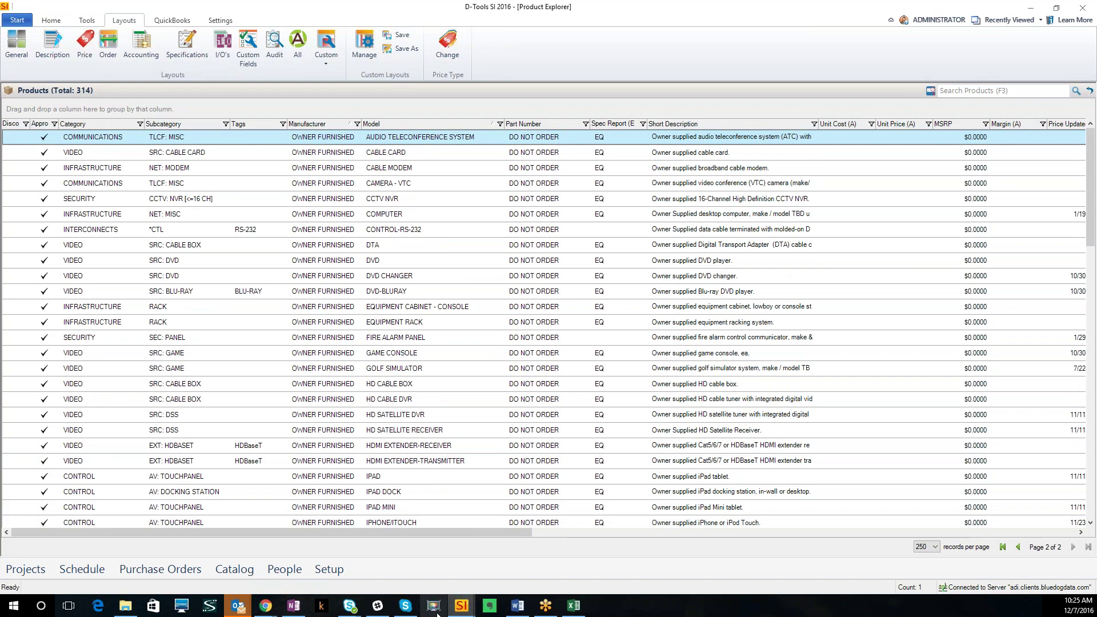
# Switch to the Project Editor and keep its Product Explorer pinned open beside the project items.
pyautogui.moveTo(457, 609)
pyautogui.click(506, 575)
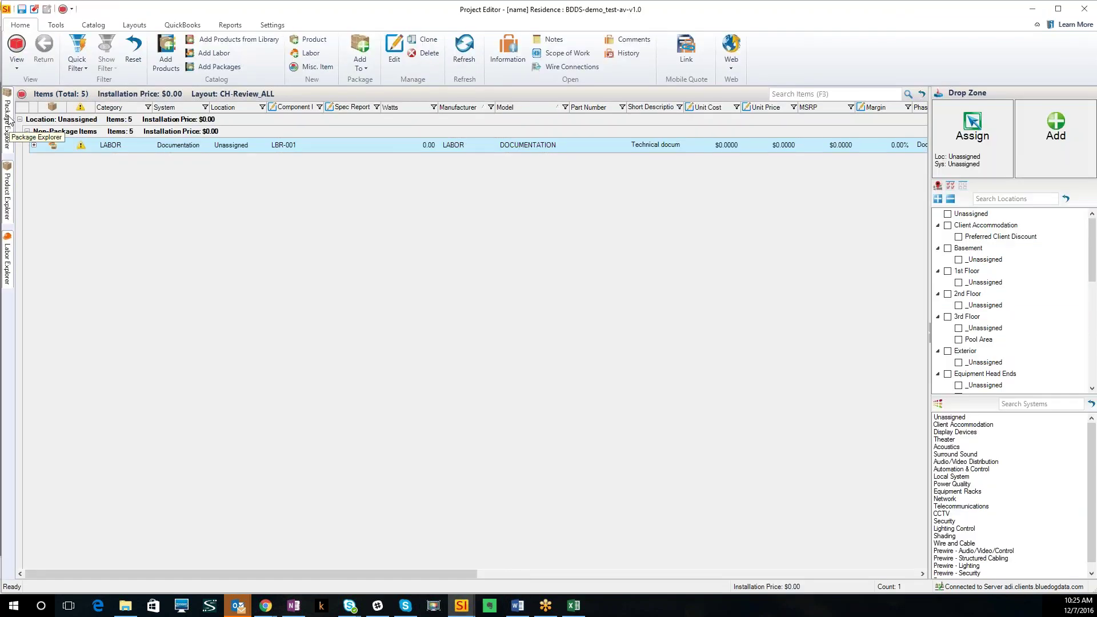
pyautogui.click(7, 195)
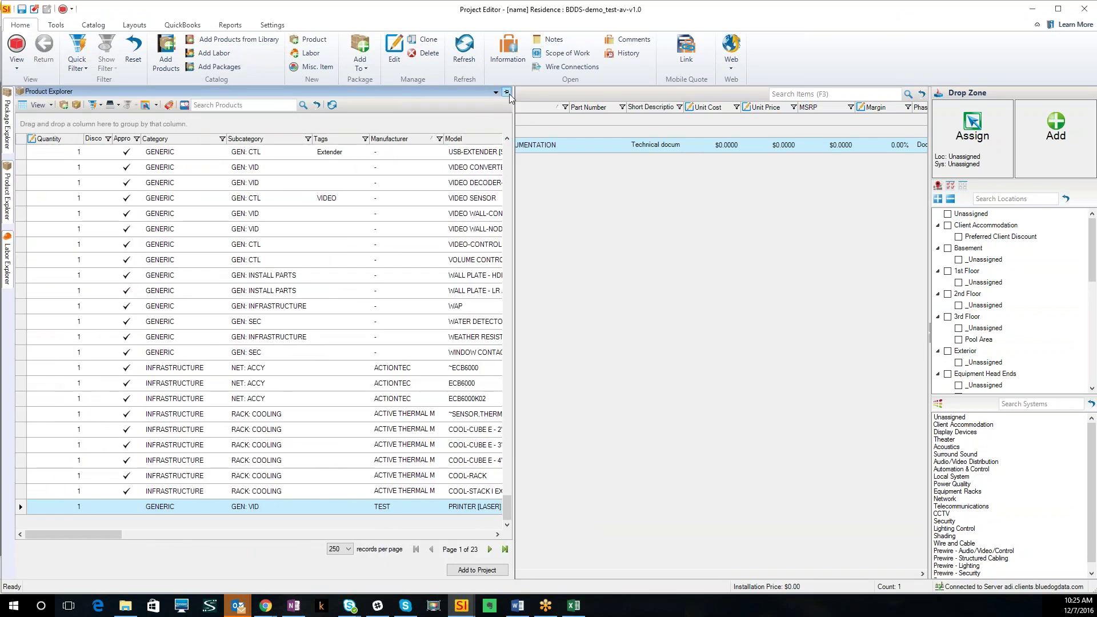
pyautogui.click(507, 92)
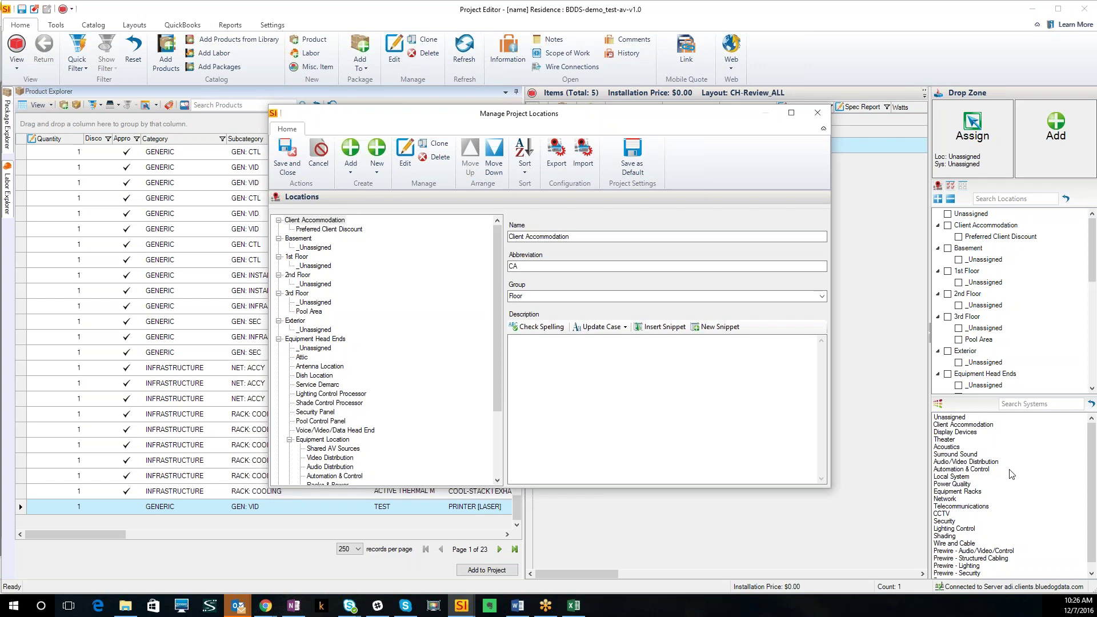
# Start adding predefined locations beside _Unassigned under Basement, listing only those in the Room group.
pyautogui.click(354, 175)
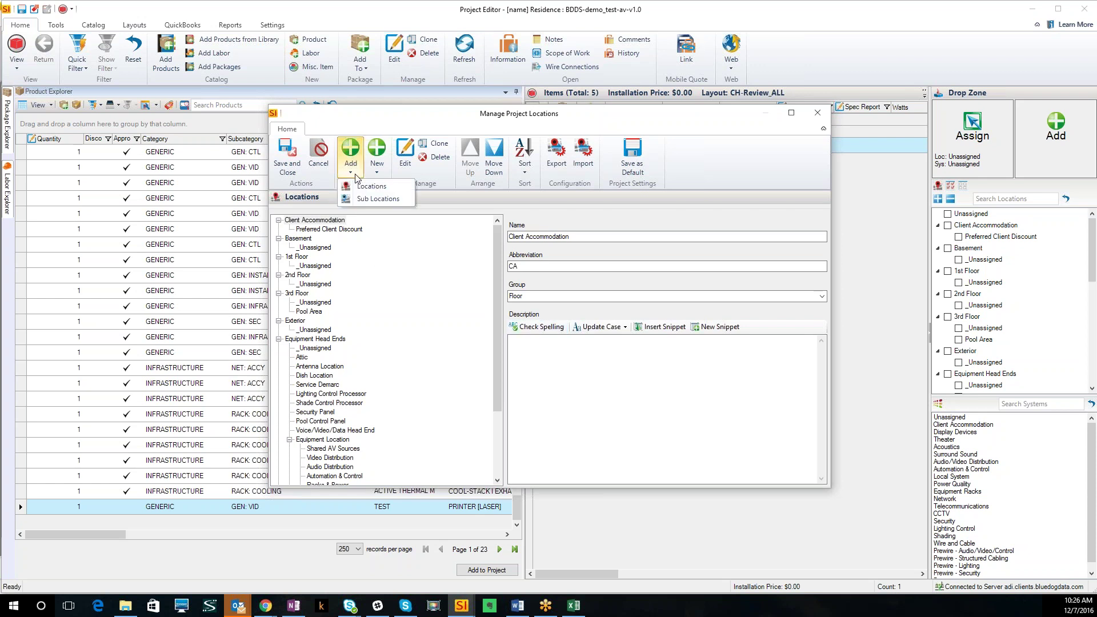
pyautogui.click(316, 248)
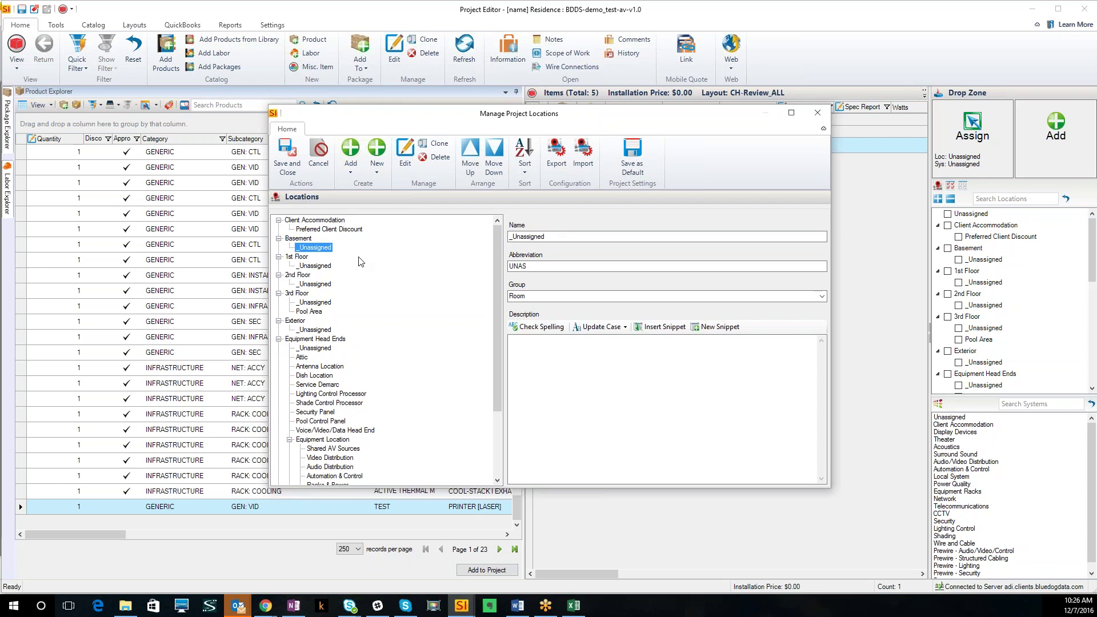
pyautogui.click(354, 173)
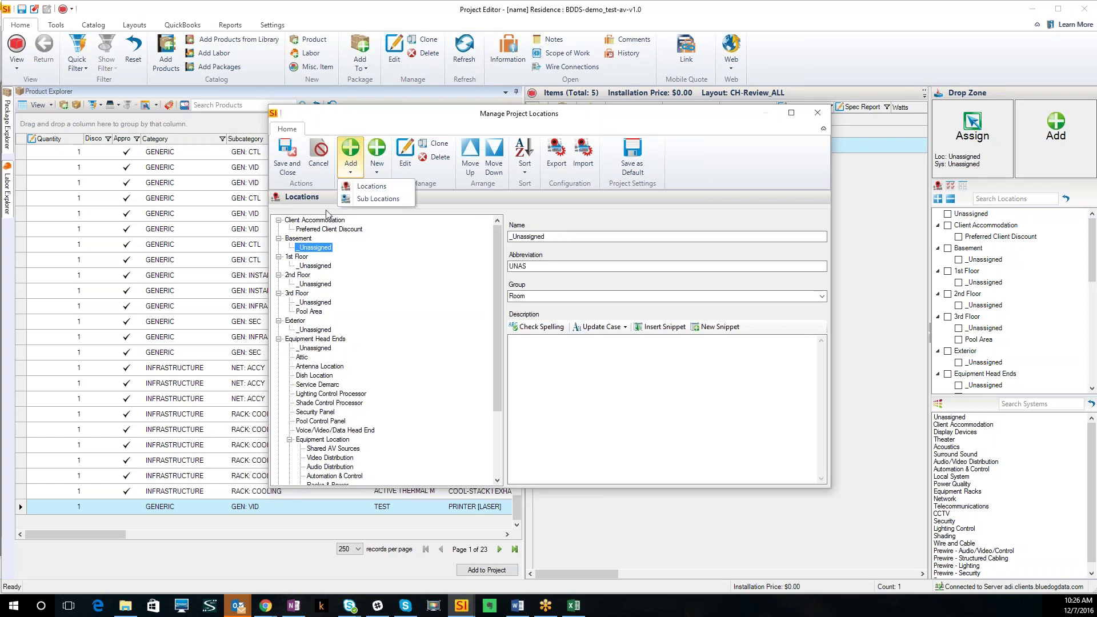
pyautogui.click(381, 189)
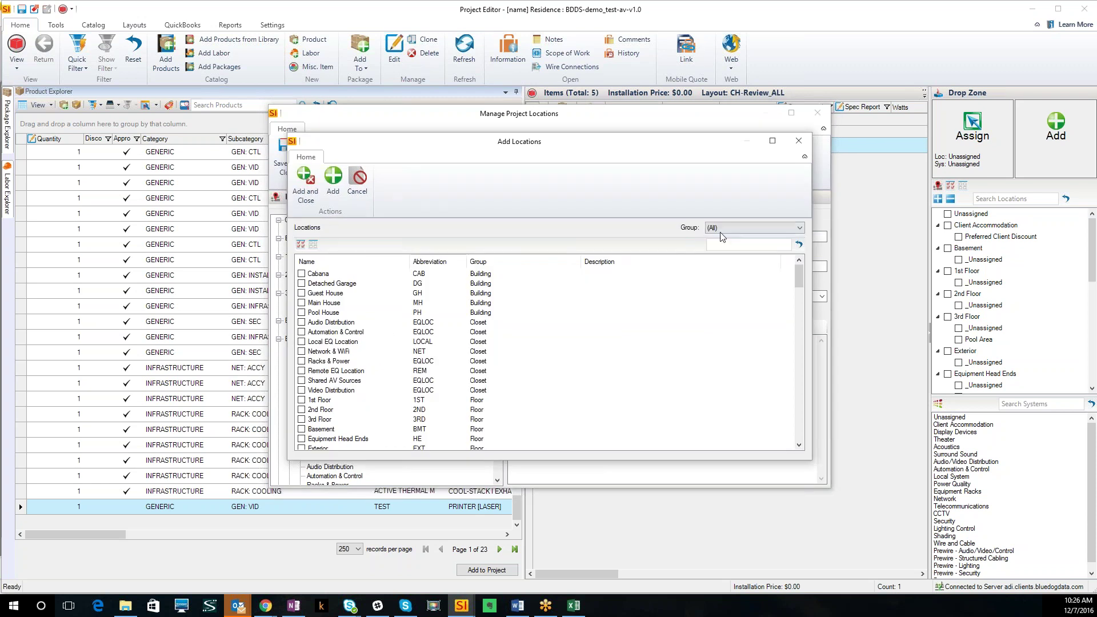
pyautogui.click(722, 229)
pyautogui.click(720, 276)
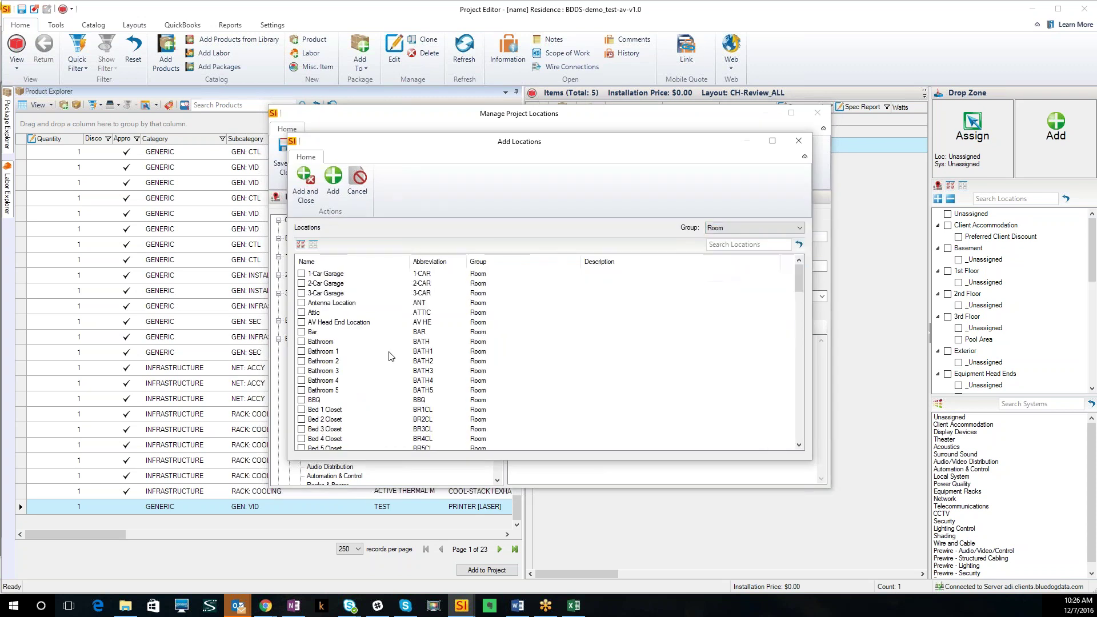
# Add Family Room, Kitchen and Master Bedroom to the Basement locations.
pyautogui.scroll(-1, 369, 384)
pyautogui.scroll(-4, 317, 384)
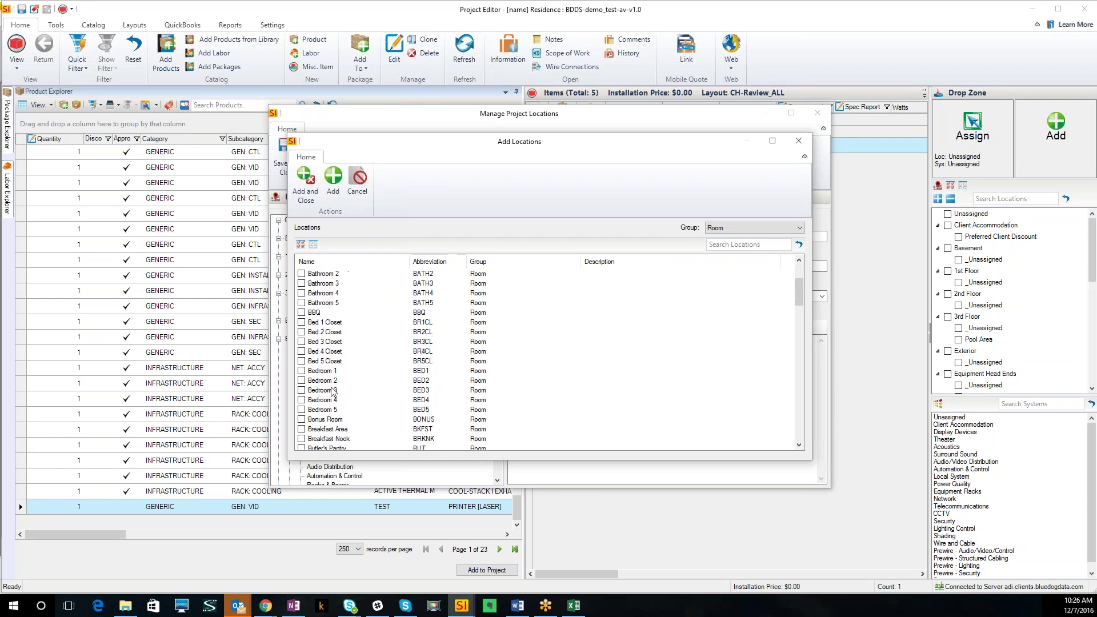
pyautogui.scroll(-3, 343, 400)
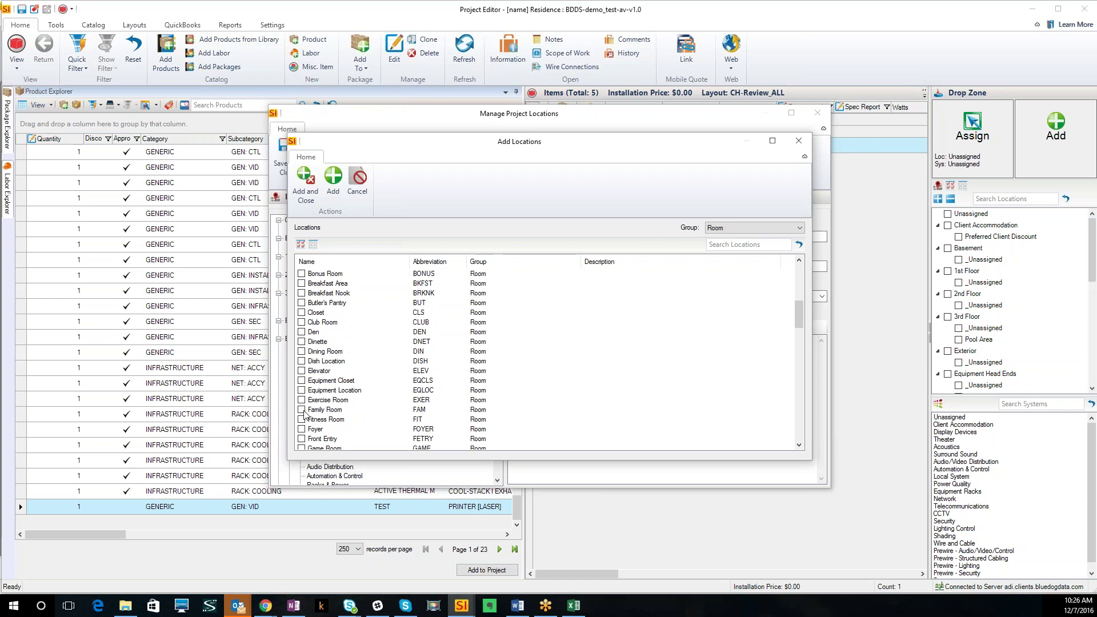
pyautogui.scroll(-6, 343, 412)
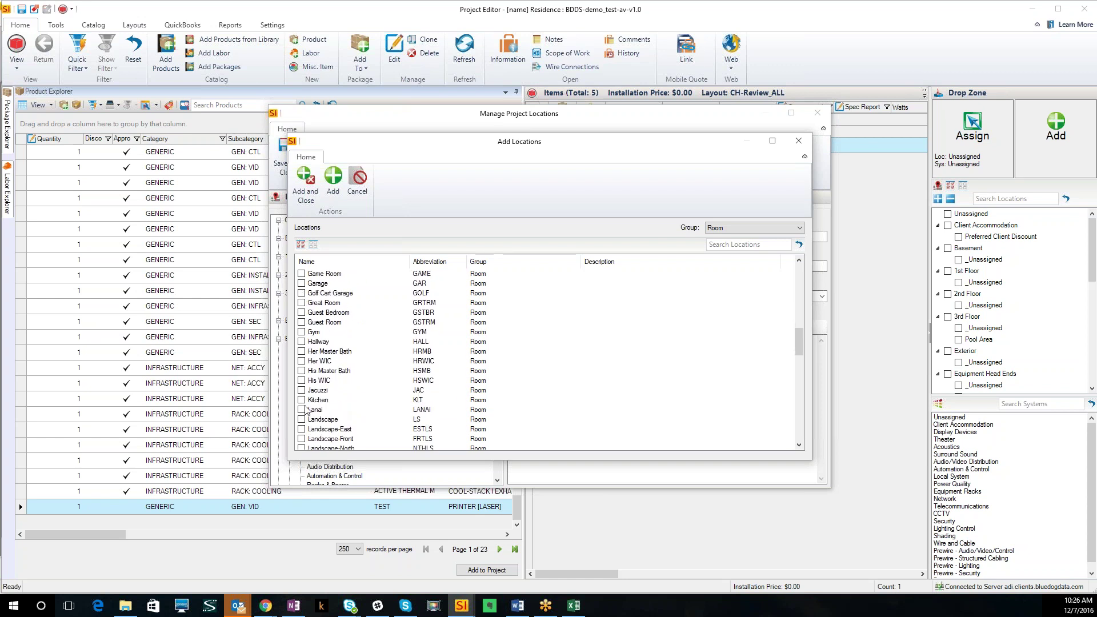
pyautogui.scroll(-6, 382, 406)
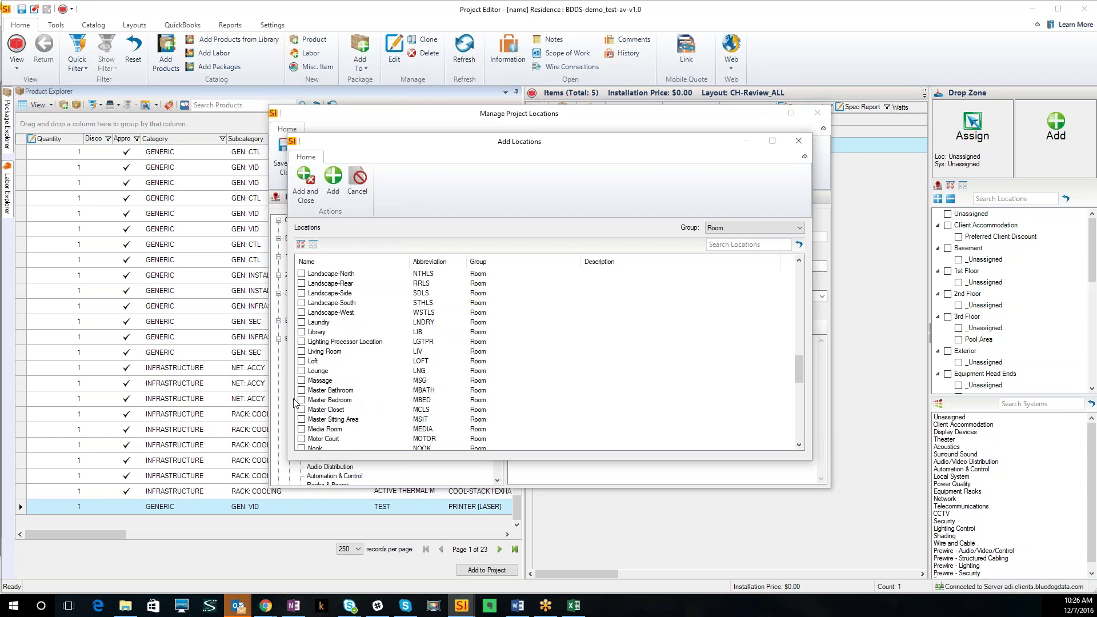
pyautogui.click(301, 400)
pyautogui.click(304, 198)
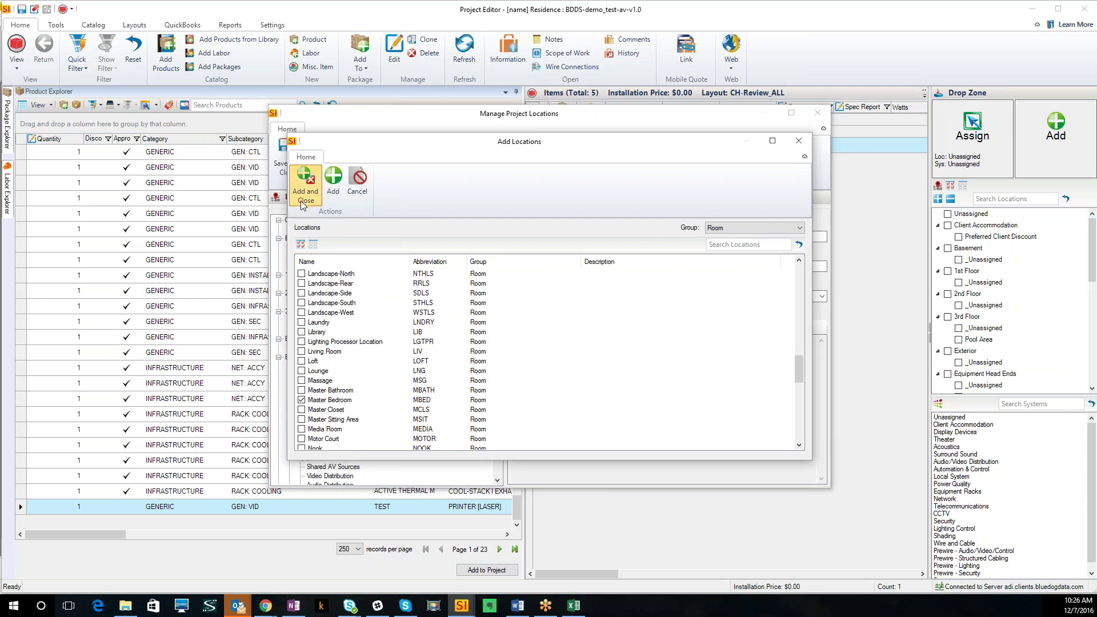
# Create a new Basement location directly after Family Room, naming it as the occupant's personal office.
pyautogui.click(320, 266)
pyautogui.click(318, 275)
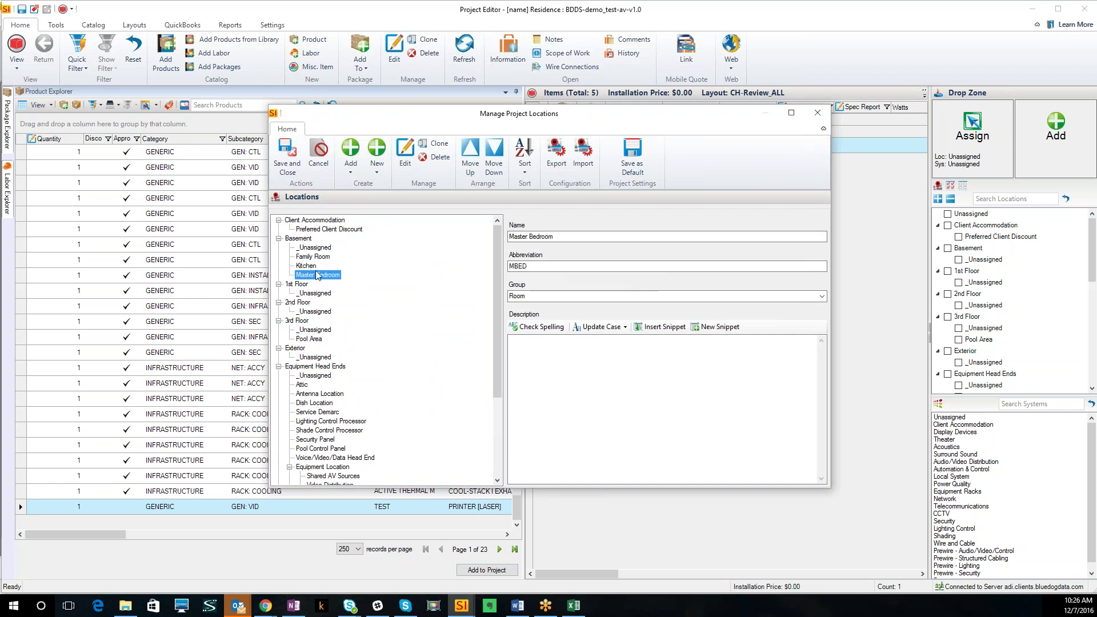
pyautogui.click(307, 266)
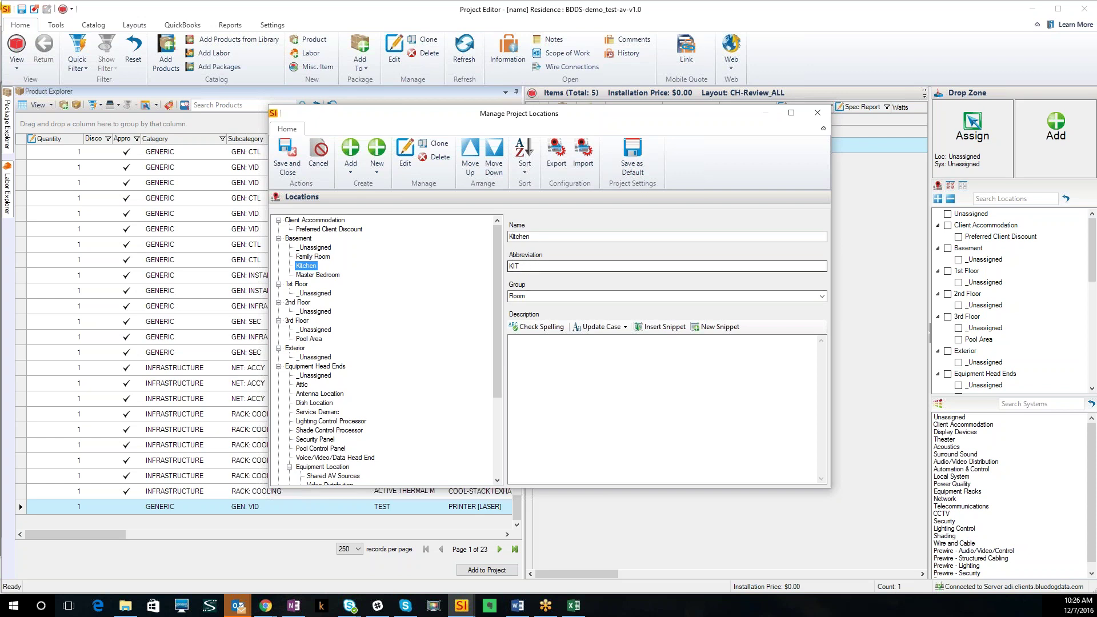
pyautogui.click(330, 277)
pyautogui.click(312, 266)
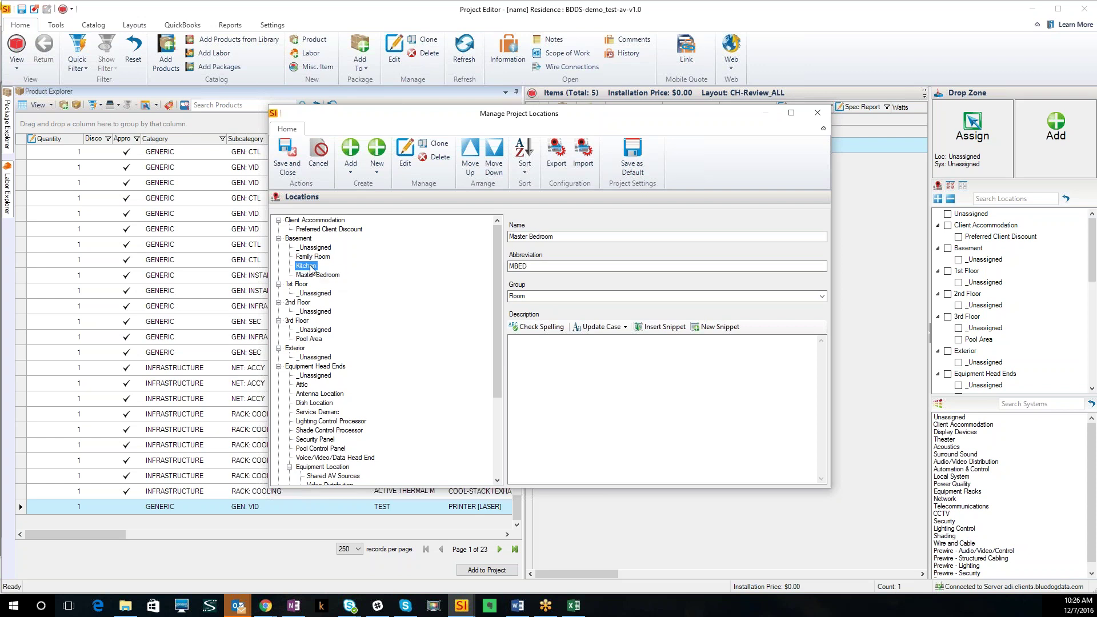
pyautogui.click(314, 257)
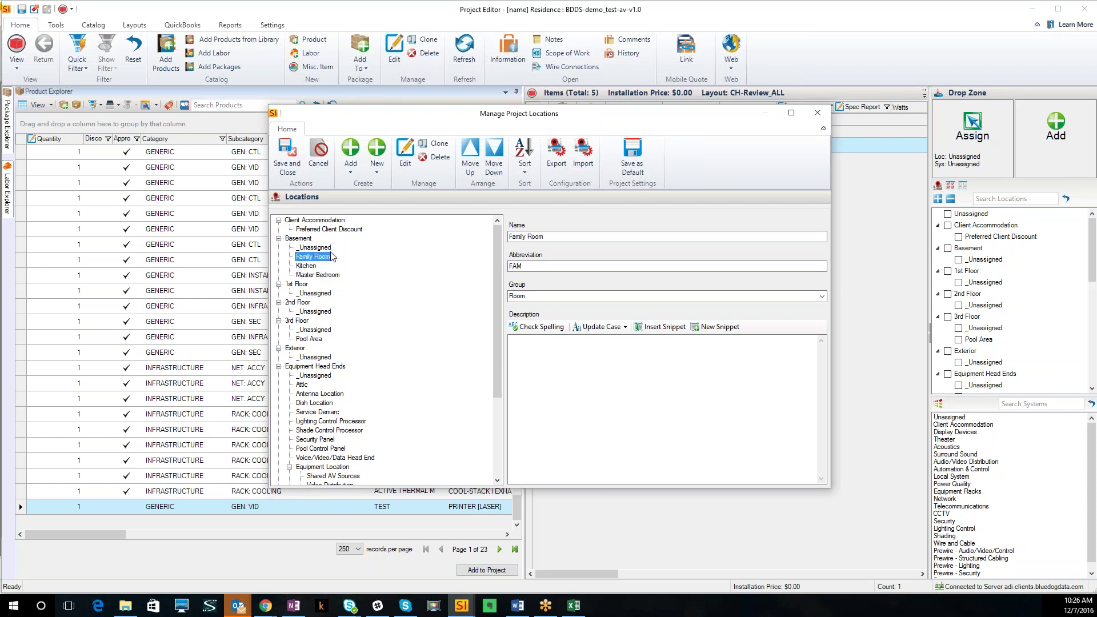
pyautogui.click(381, 174)
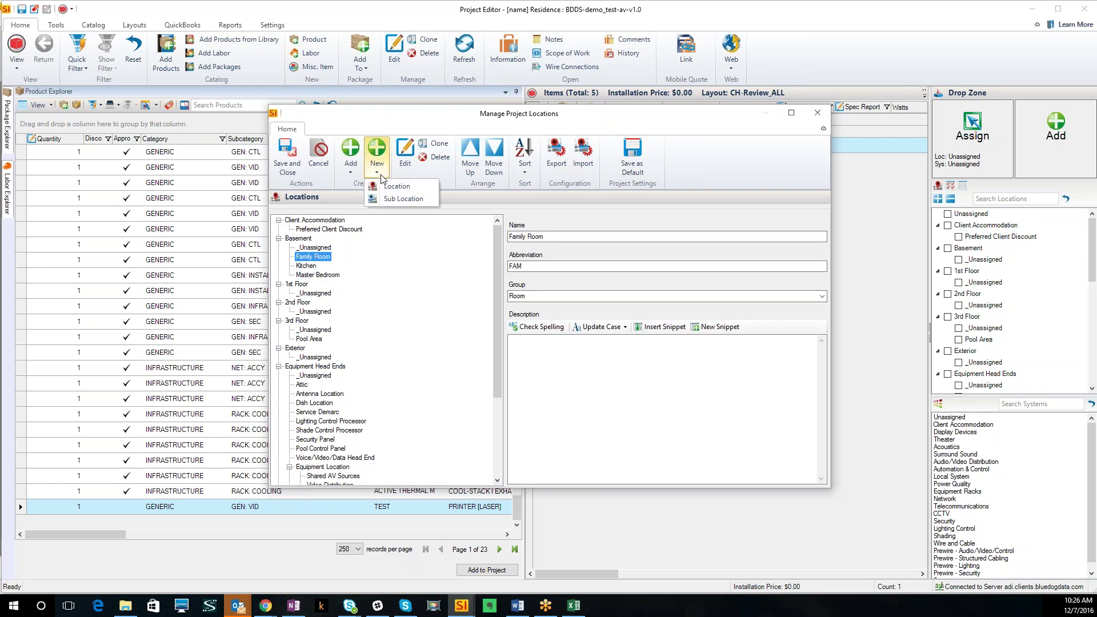
pyautogui.click(392, 187)
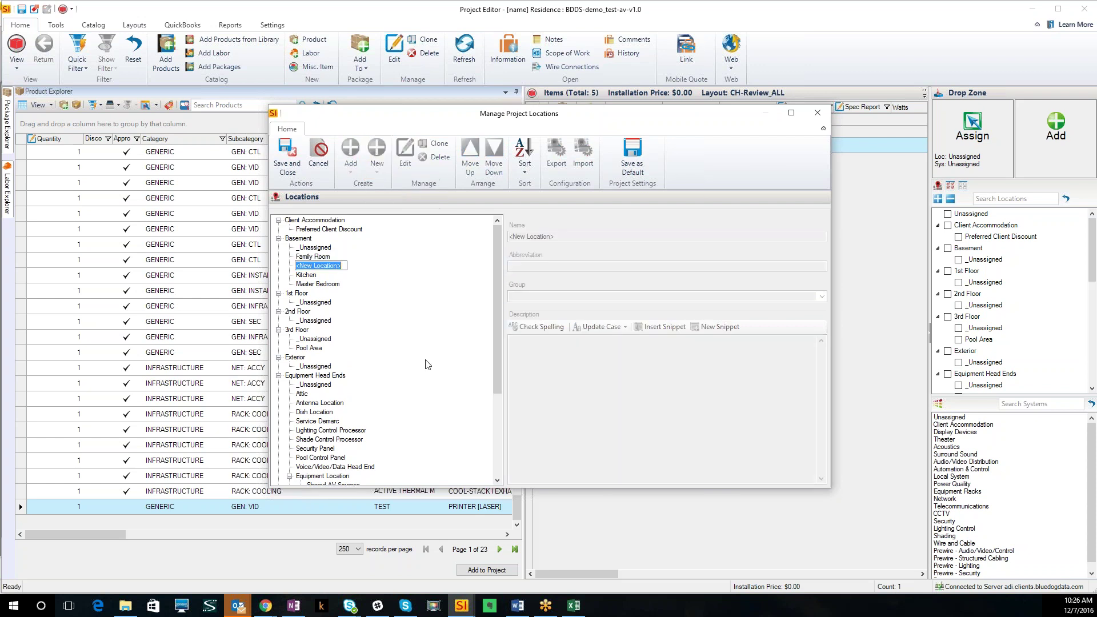
pyautogui.write("Bob's Office")
pyautogui.press('Return')
# Assign the new office location to the Room group and save the project locations.
pyautogui.click(517, 267)
pyautogui.click(544, 270)
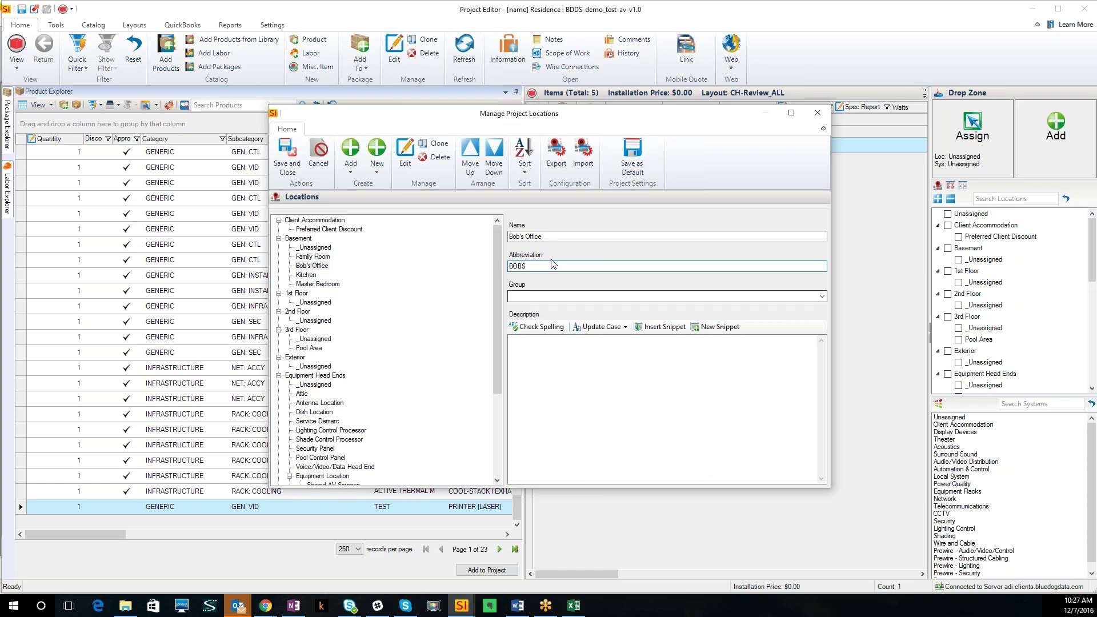
pyautogui.click(821, 297)
pyautogui.click(578, 340)
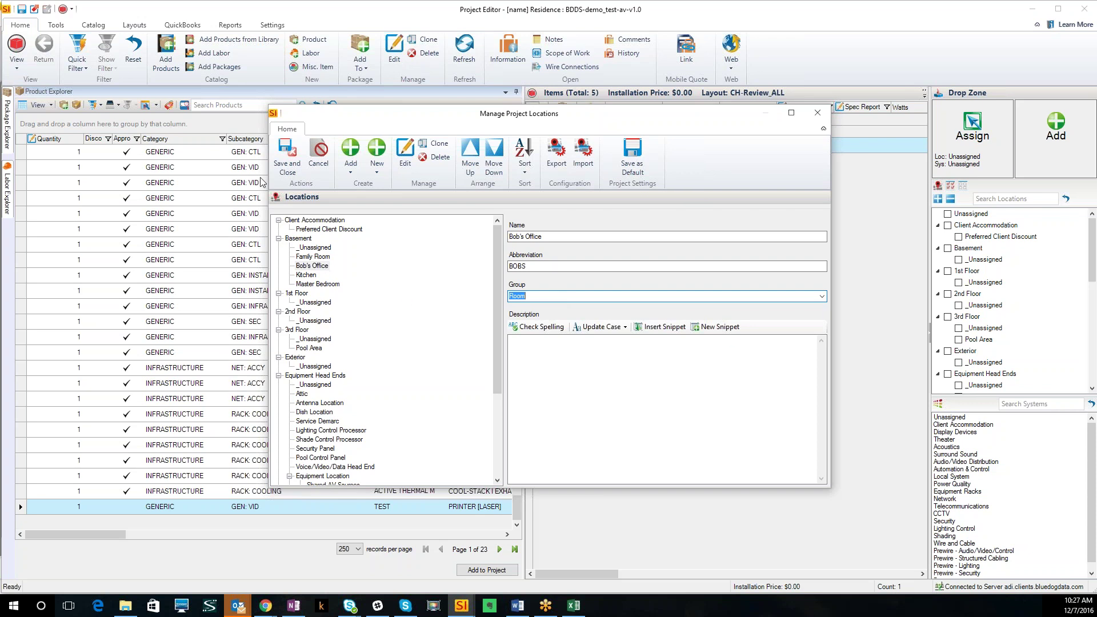
pyautogui.click(287, 153)
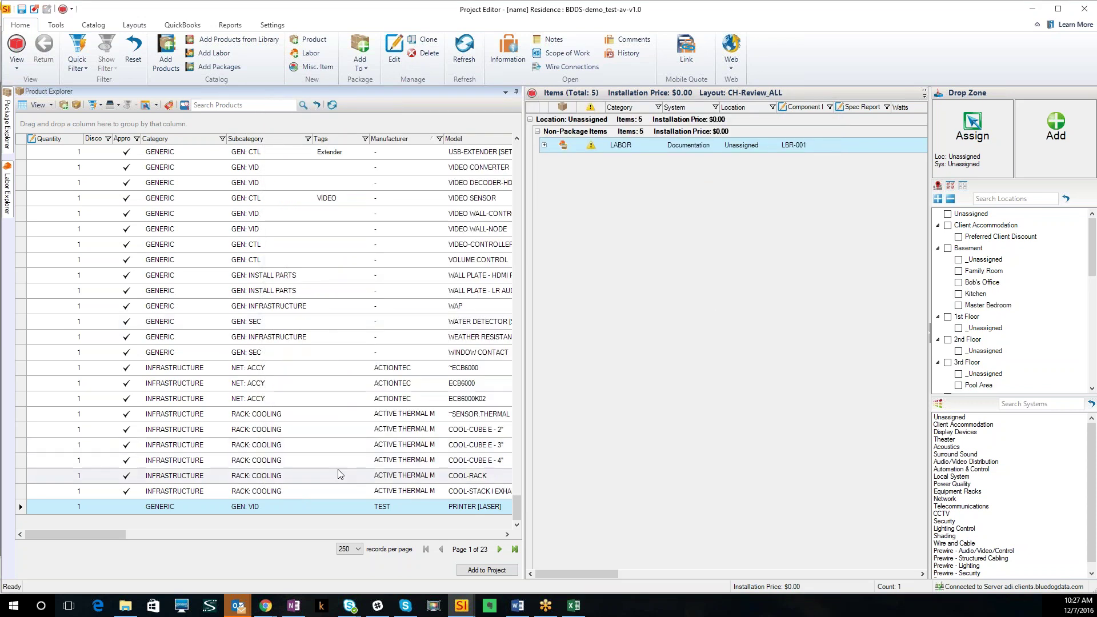
pyautogui.scroll(2, 341, 473)
pyautogui.scroll(1, 303, 378)
pyautogui.click(240, 105)
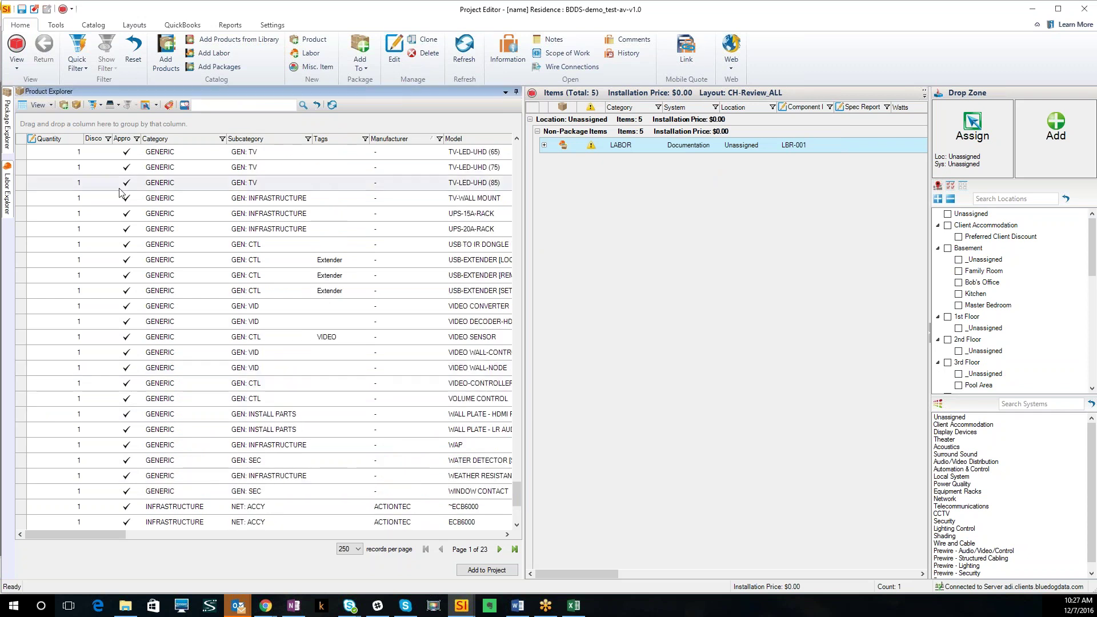
pyautogui.click(101, 109)
pyautogui.click(99, 104)
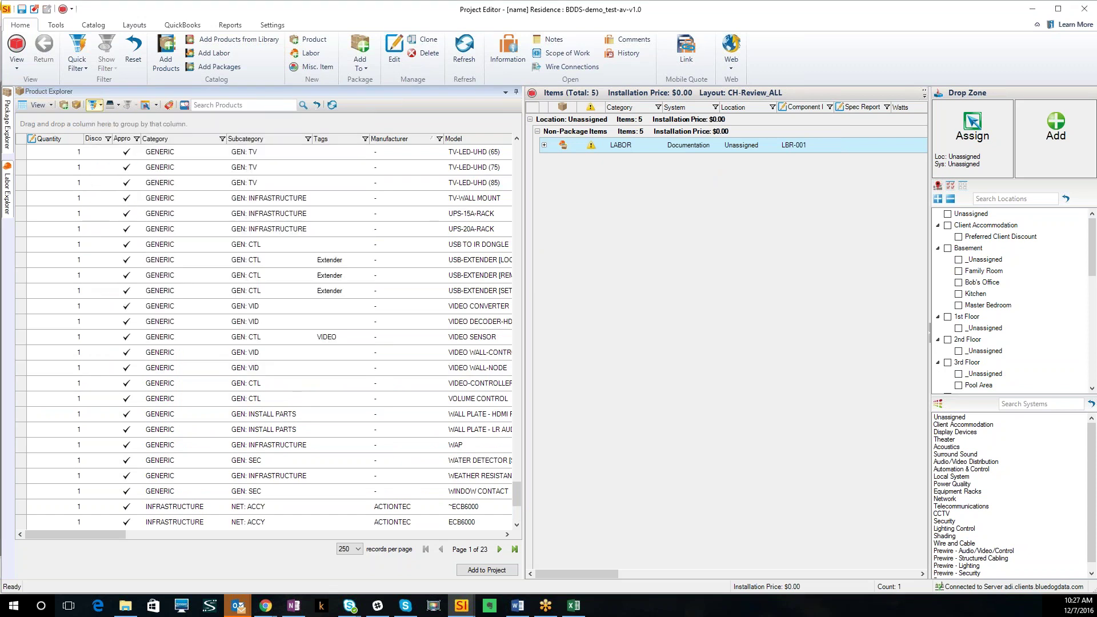
pyautogui.click(99, 104)
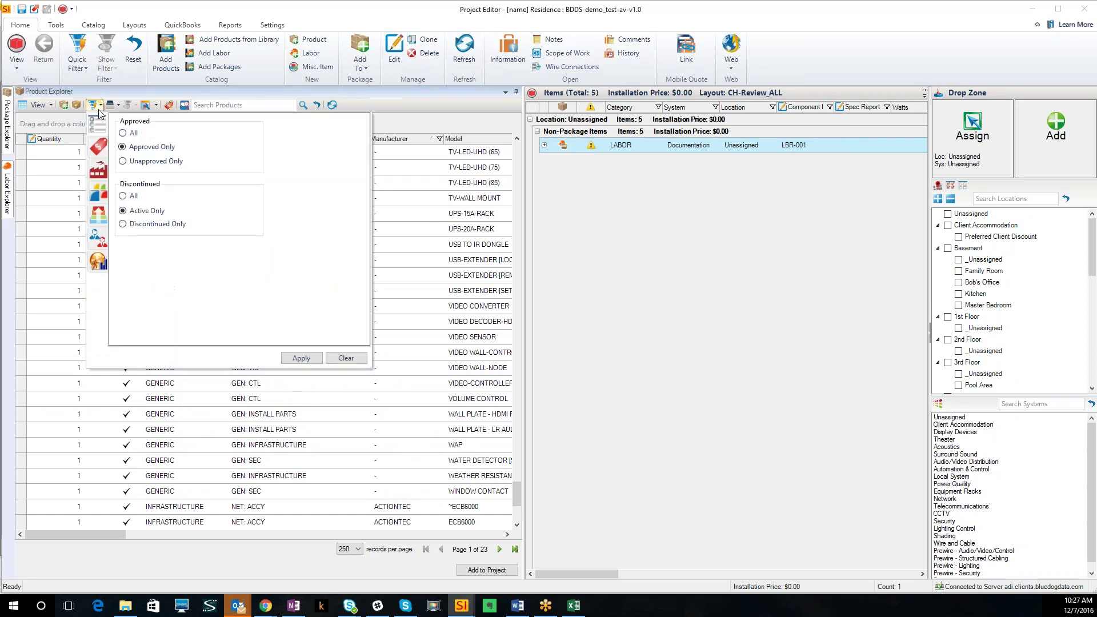
pyautogui.click(101, 173)
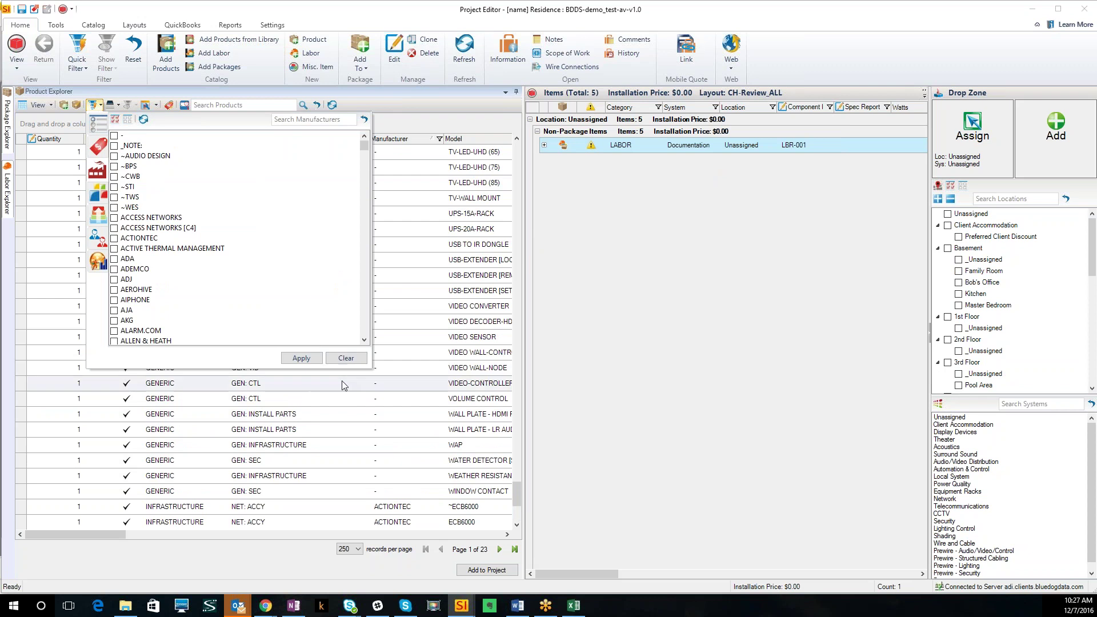
# Search the project's product catalog for "printer", including both approved and unapproved products.
pyautogui.click(257, 105)
pyautogui.write('printer')
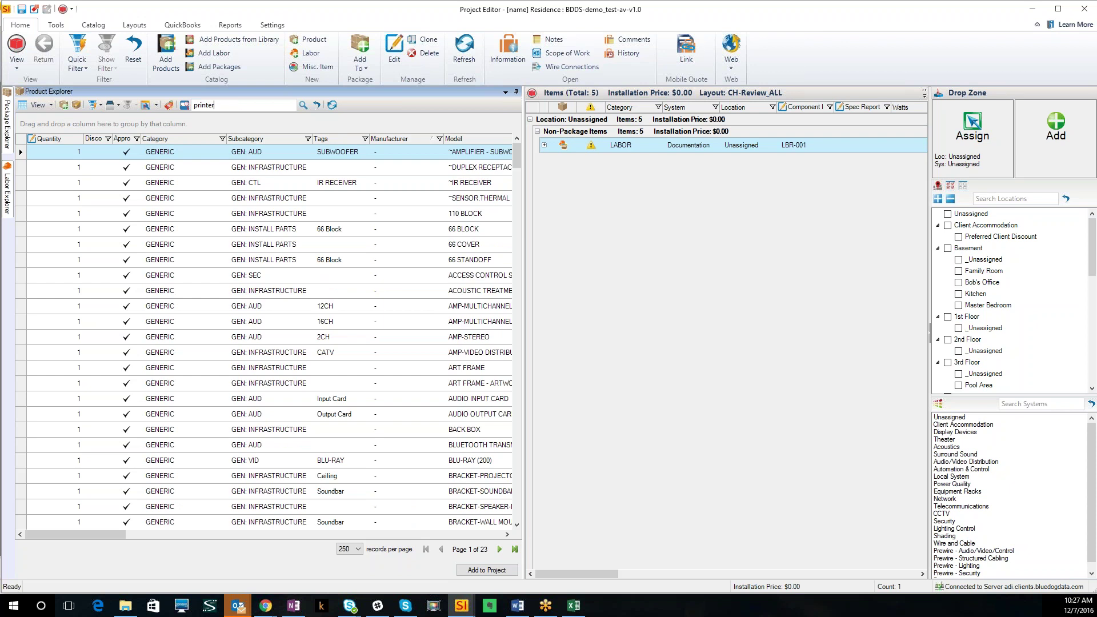
pyautogui.click(94, 108)
pyautogui.click(95, 124)
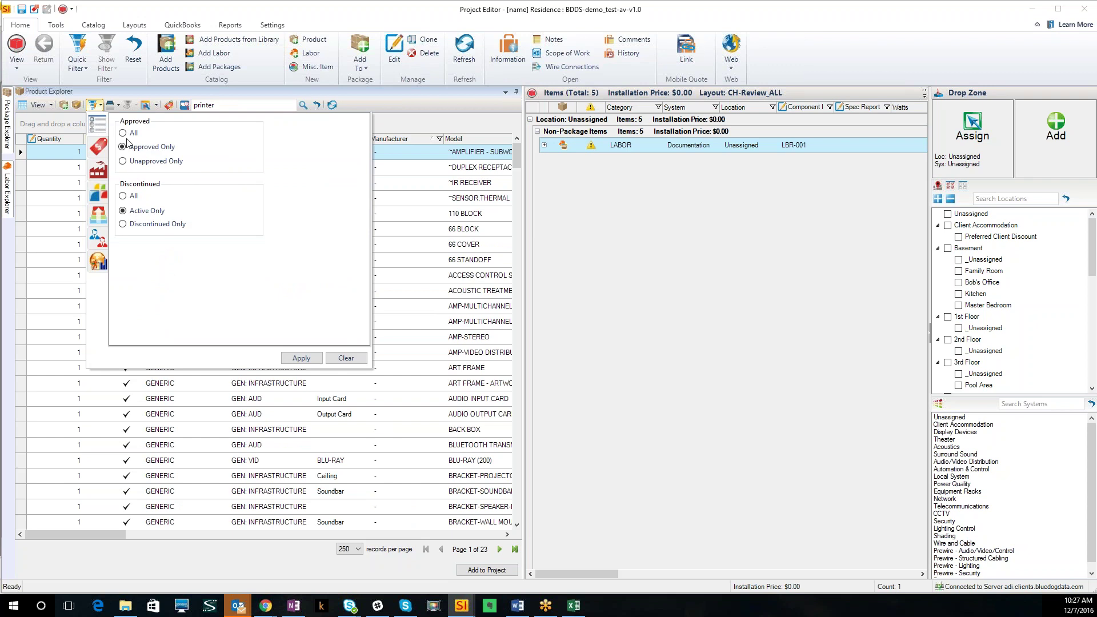
pyautogui.click(123, 133)
pyautogui.click(302, 359)
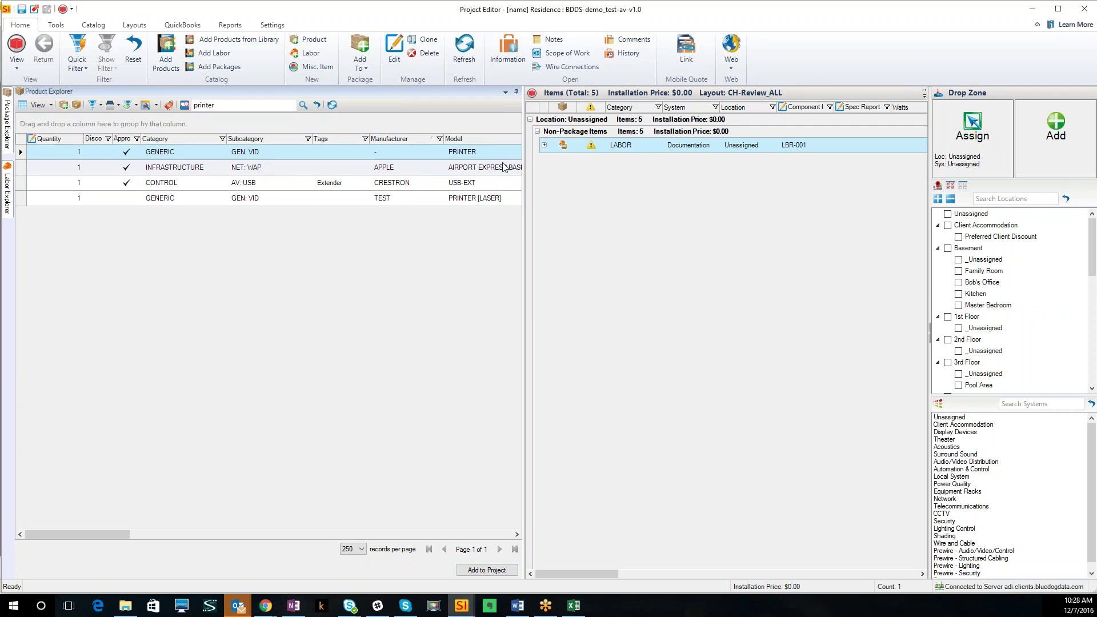
# Add the TEST PRINTER [LASER] with its cable and setup labor accessories to the Basement office under Local System.
pyautogui.click(495, 199)
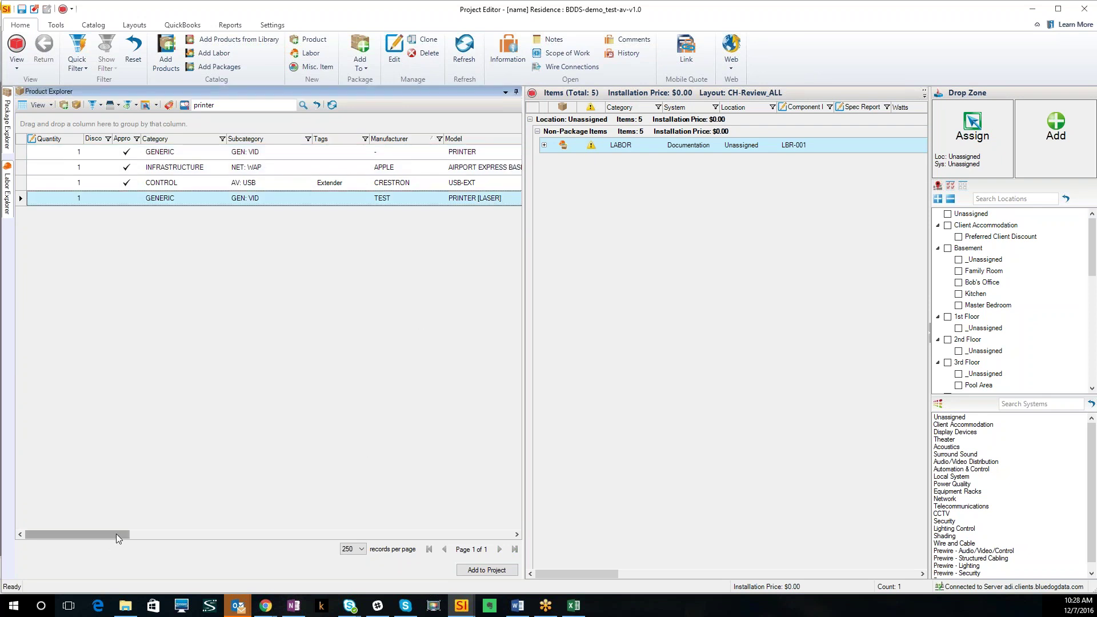
pyautogui.moveTo(118, 536); pyautogui.dragTo(156, 539)
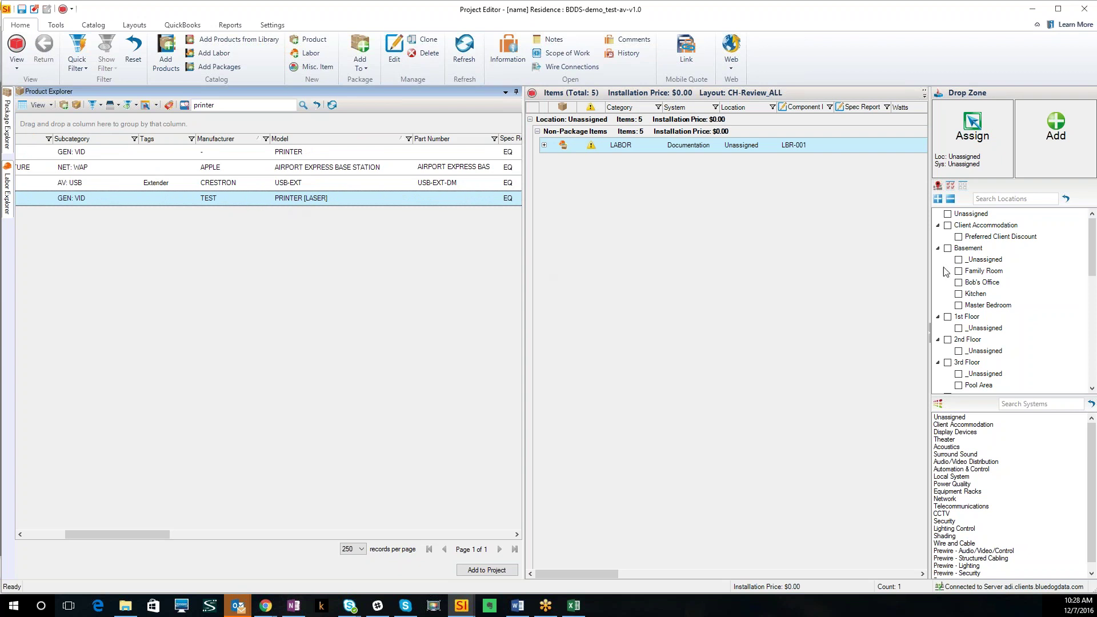
pyautogui.click(959, 283)
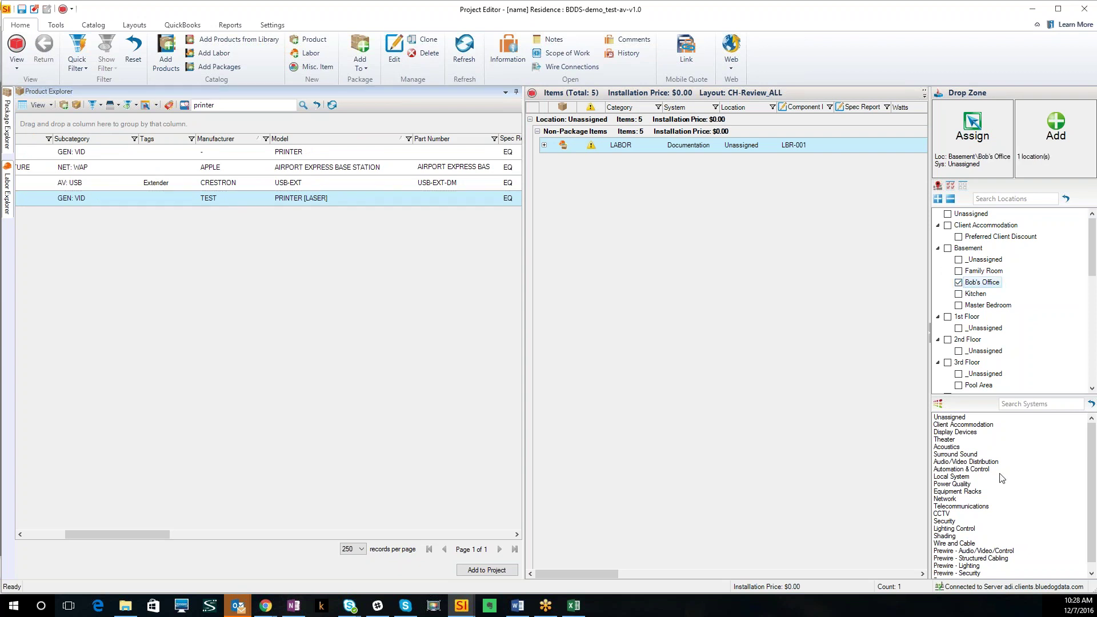
pyautogui.click(960, 477)
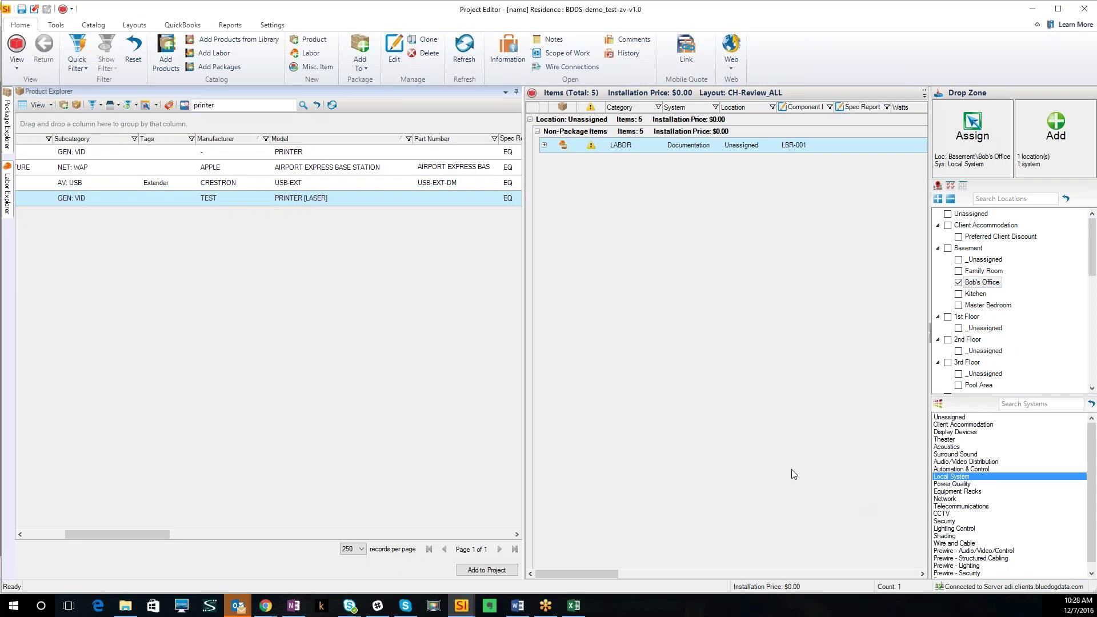
pyautogui.moveTo(622, 184); pyautogui.dragTo(1046, 156)
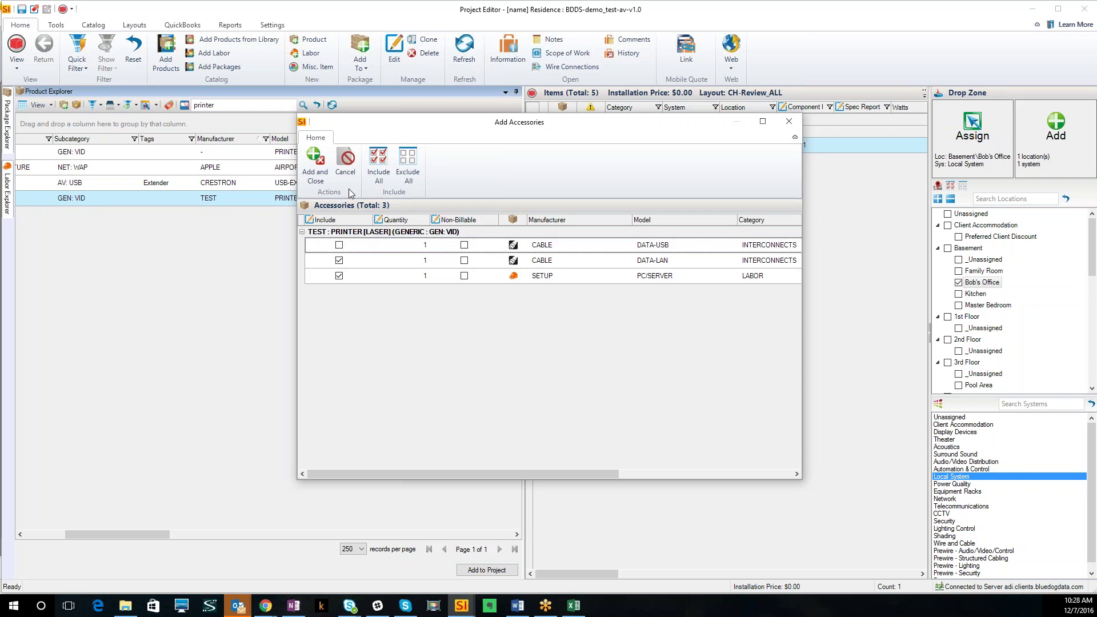
pyautogui.click(314, 163)
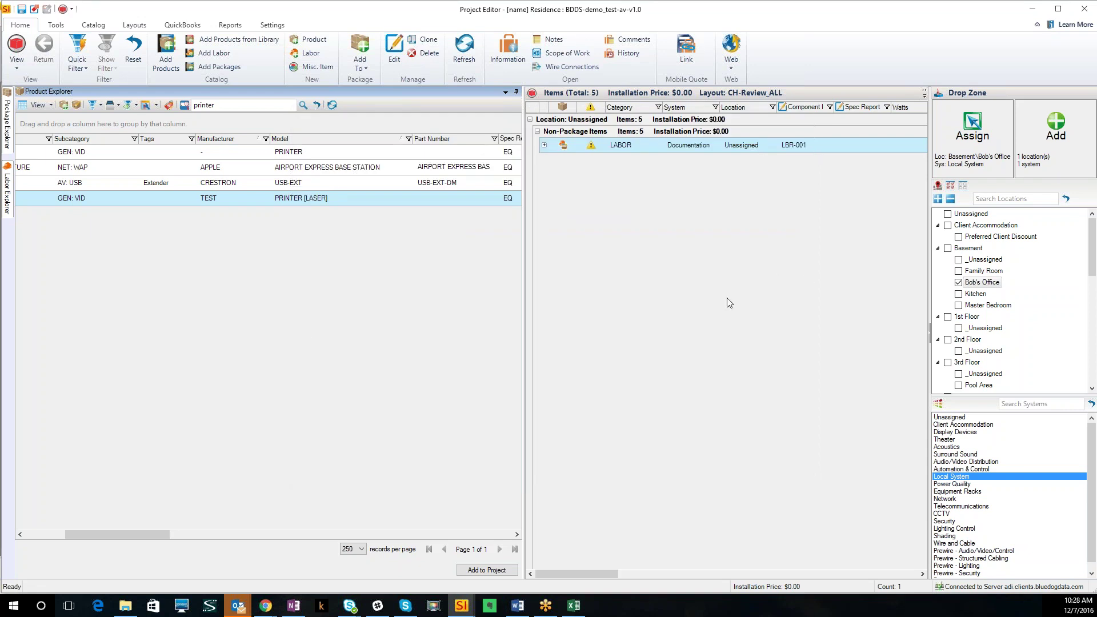
pyautogui.click(628, 183)
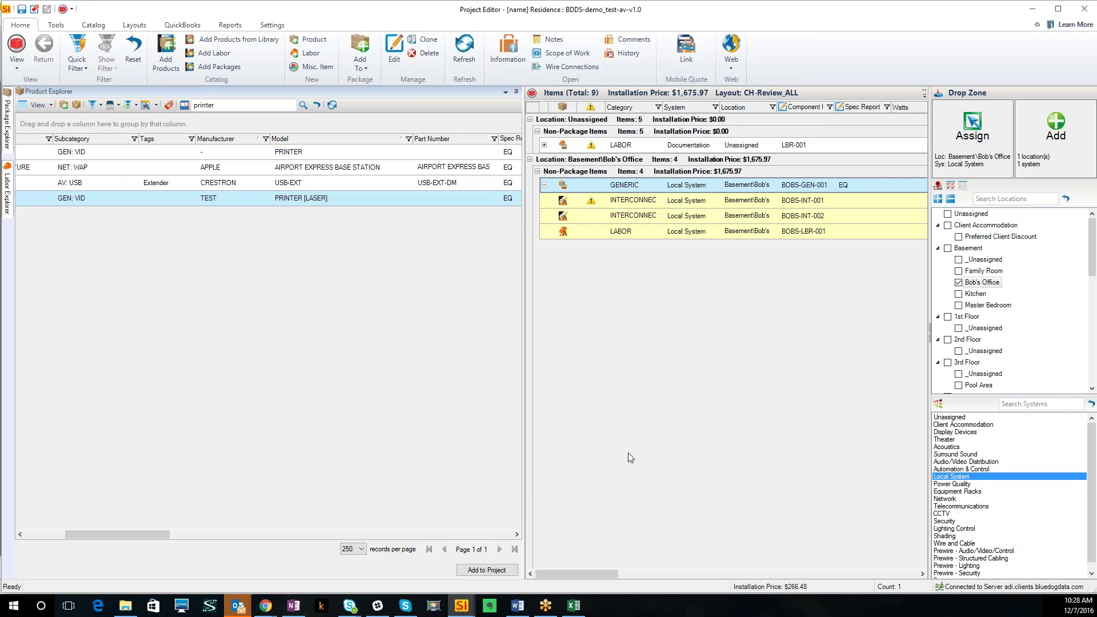
pyautogui.rightClick(680, 189)
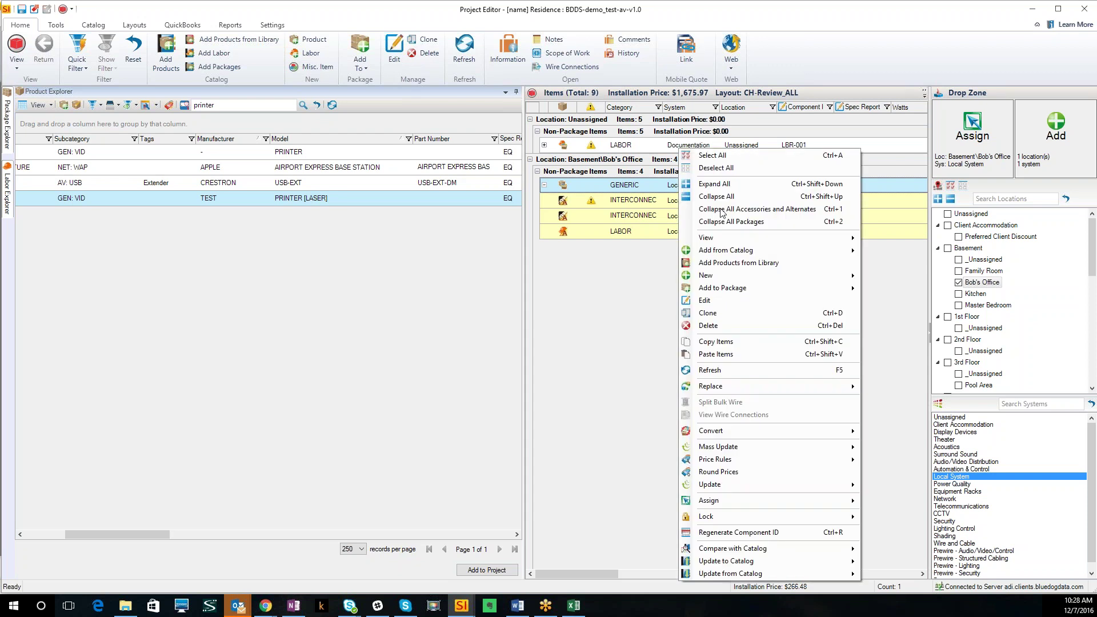
pyautogui.moveTo(735, 462)
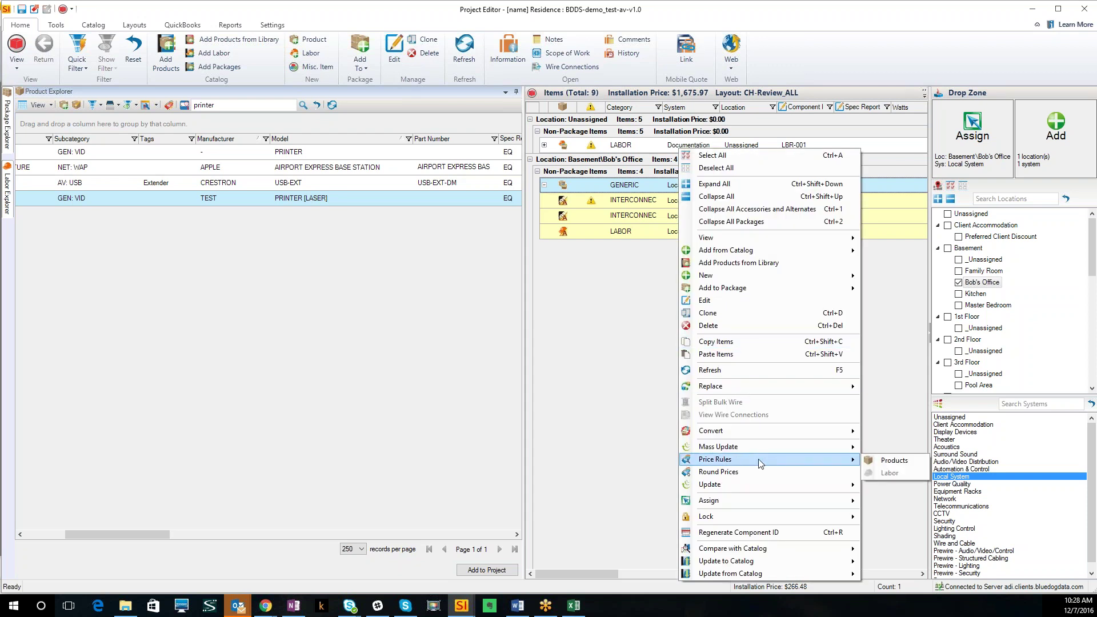
pyautogui.click(729, 316)
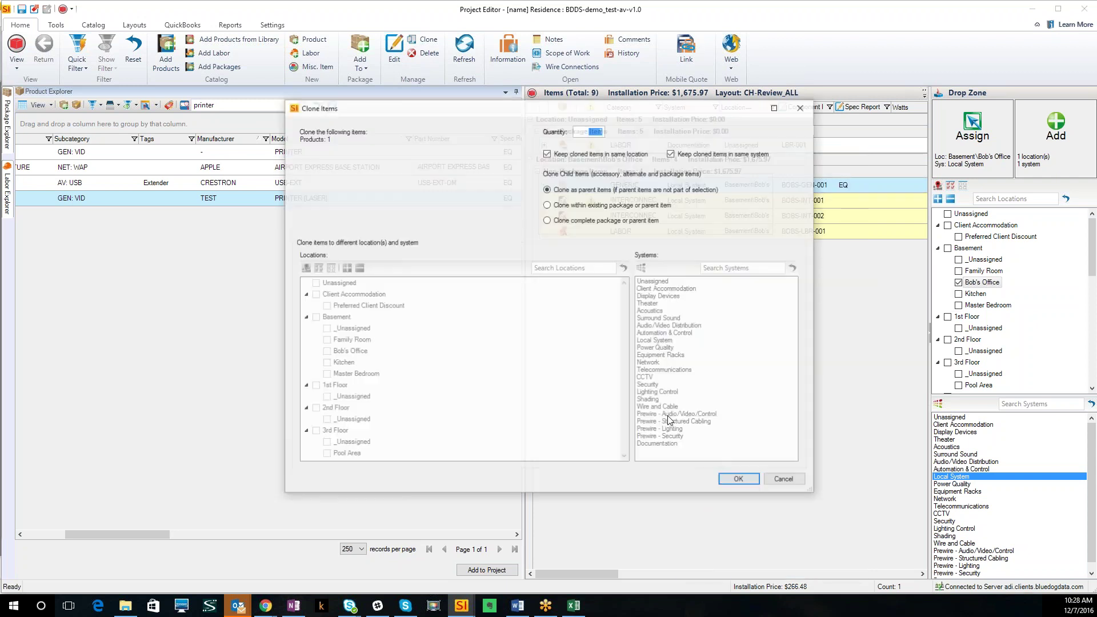
pyautogui.click(785, 480)
# Clone the laser printer once with its accessories, keeping the same location and system.
pyautogui.rightClick(705, 194)
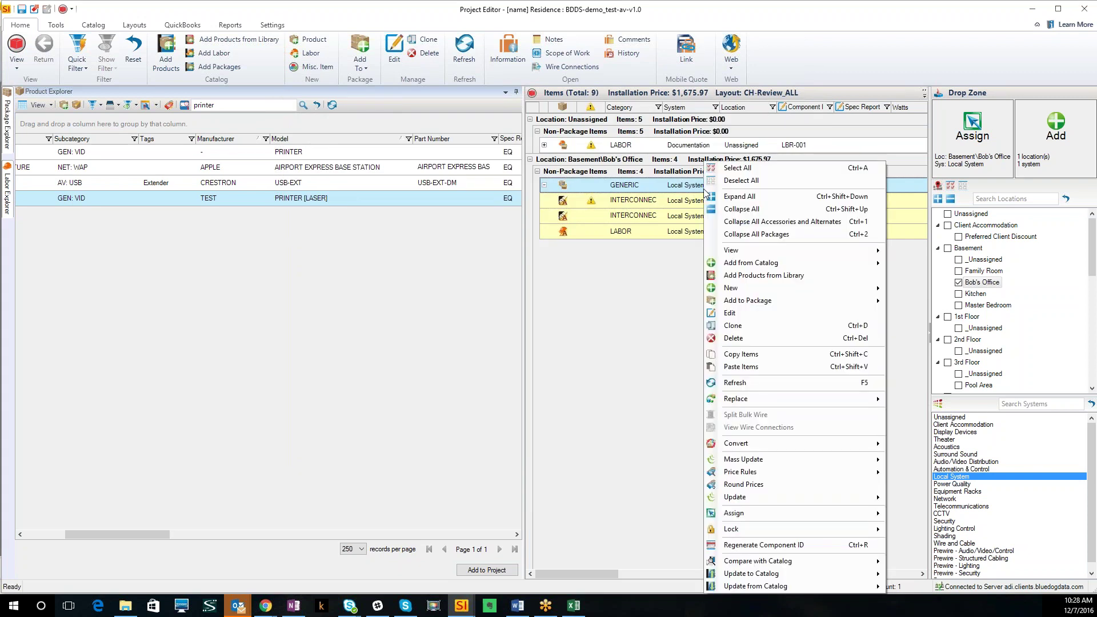
pyautogui.click(749, 324)
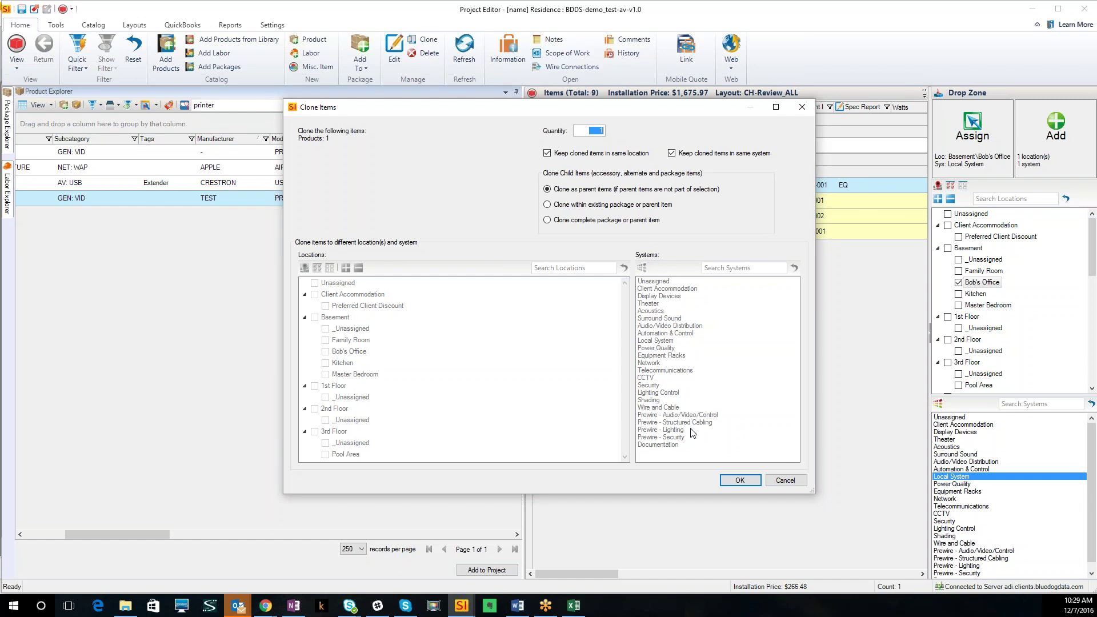
pyautogui.click(746, 486)
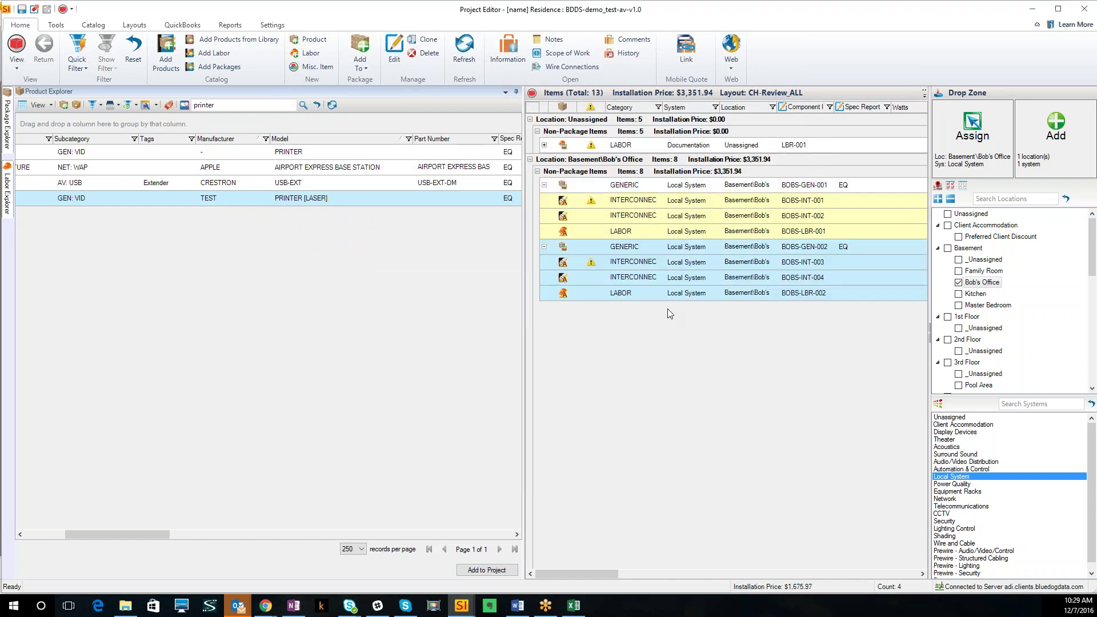
# Change the cloned printer's model to PRINTER [INK JET], replace "laser" with "ink jet" in its short description, and save it.
pyautogui.doubleClick(701, 252)
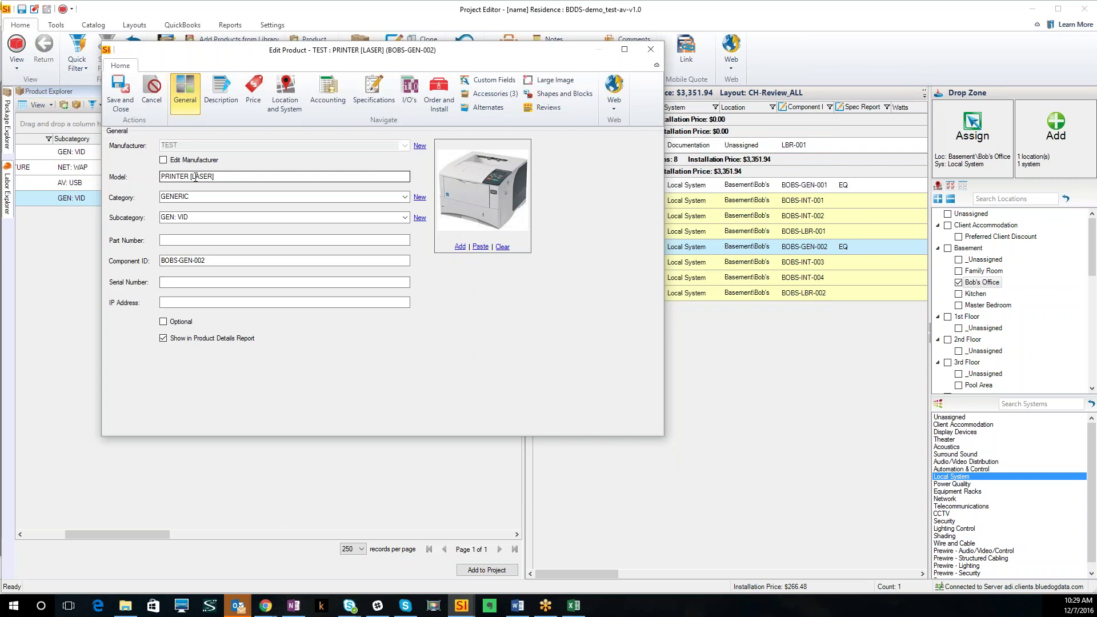
pyautogui.moveTo(193, 177); pyautogui.dragTo(212, 174)
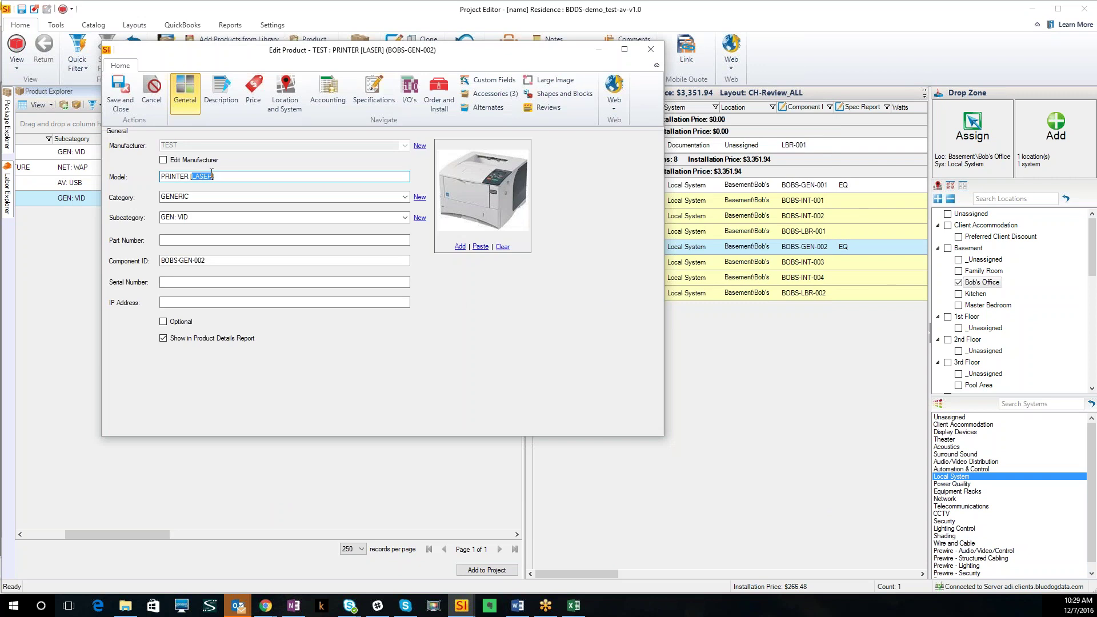
pyautogui.write('INK JET]')
pyautogui.click(218, 94)
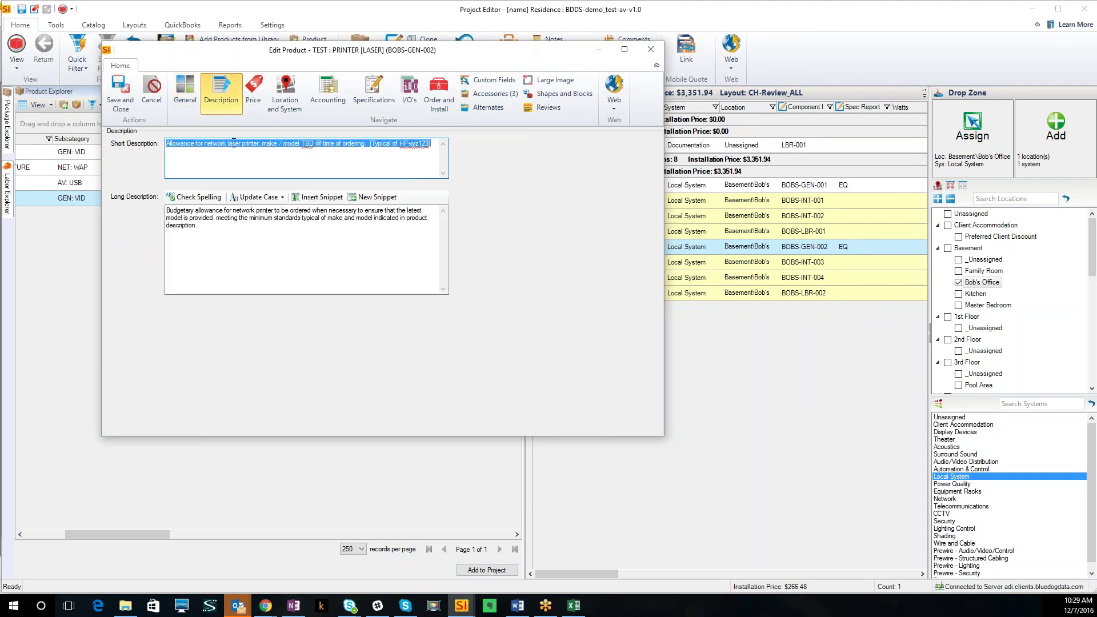
pyautogui.doubleClick(235, 142)
pyautogui.write('ink jet')
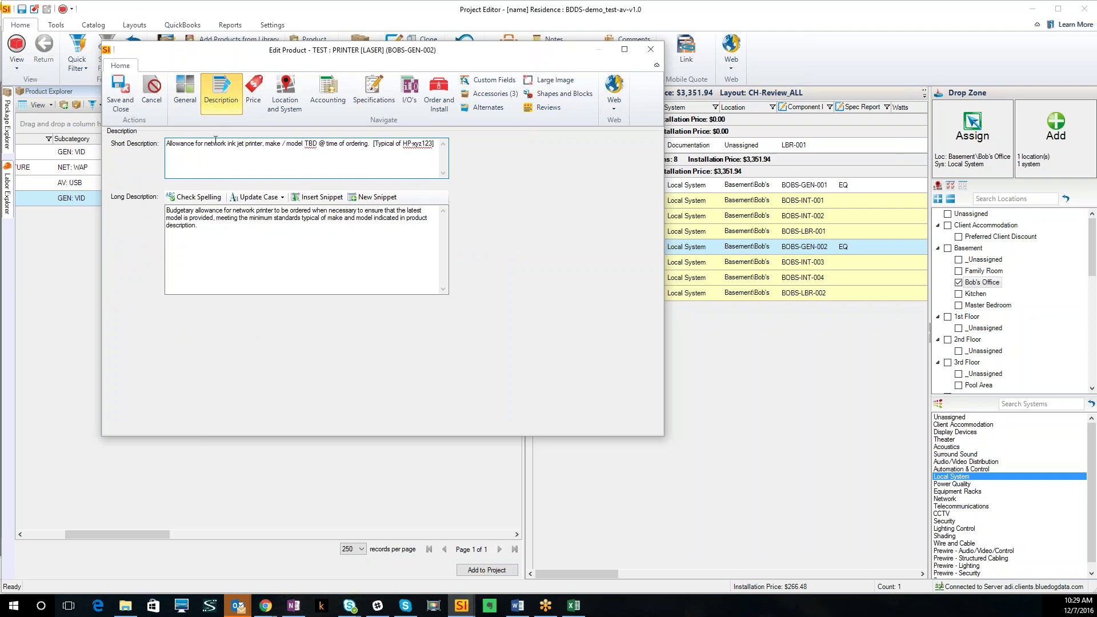
pyautogui.click(127, 104)
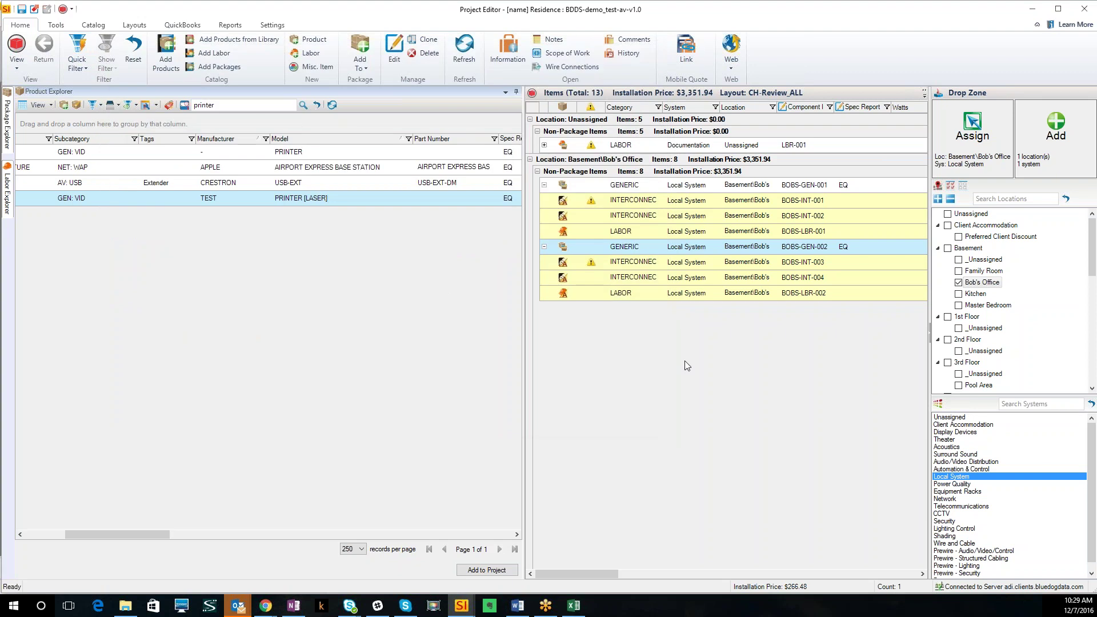
# Set the ink jet printer's unit cost to 75 and save the product.
pyautogui.doubleClick(757, 247)
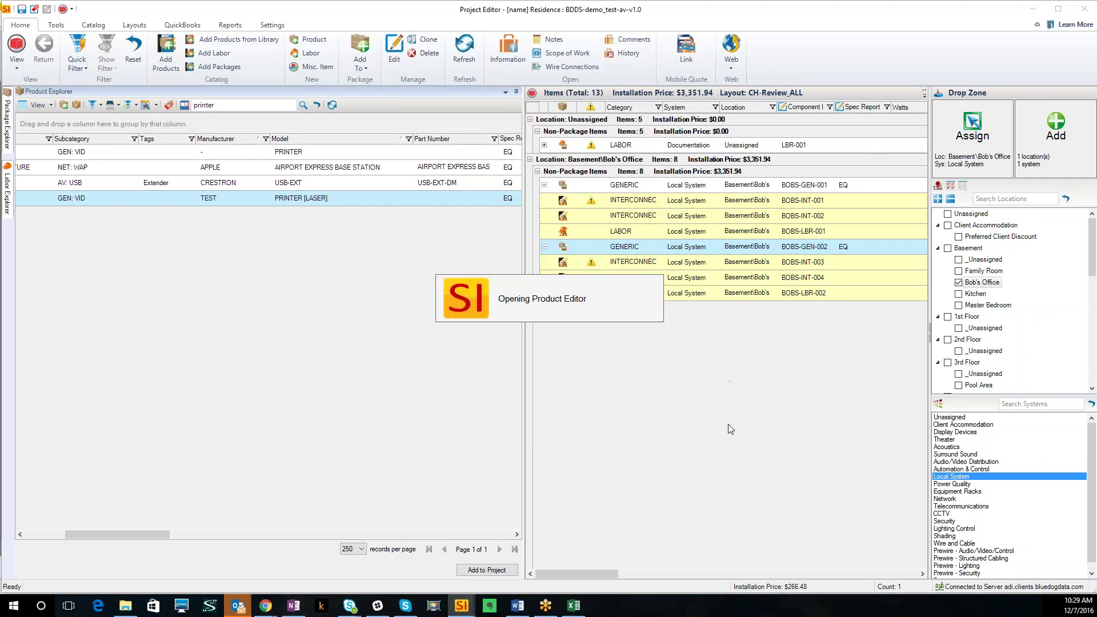
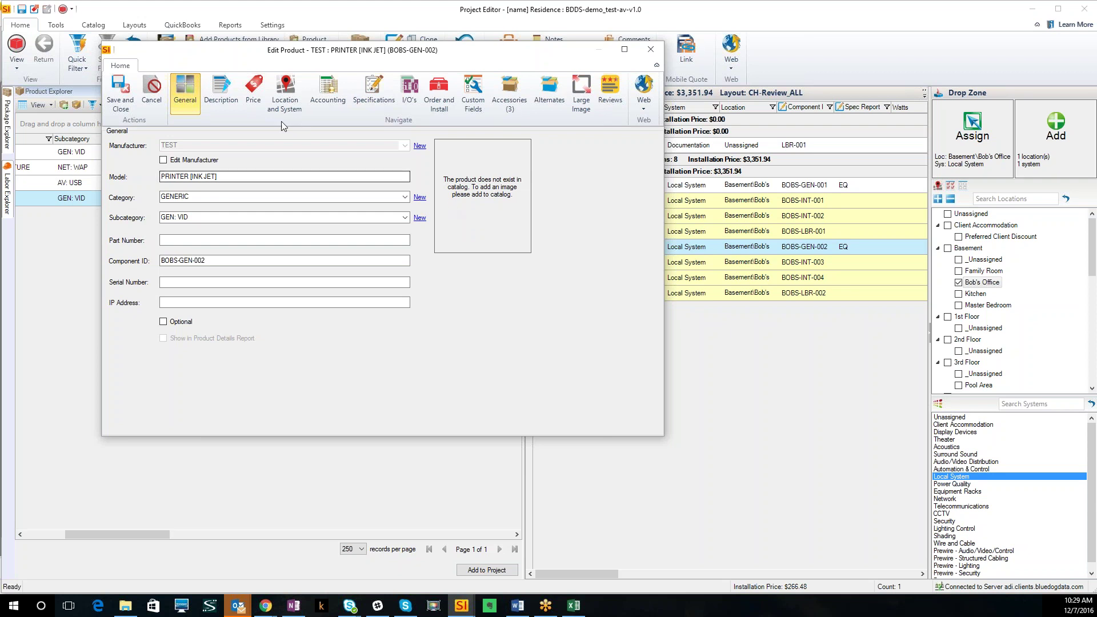
pyautogui.click(254, 95)
pyautogui.doubleClick(231, 190)
pyautogui.write('75.')
pyautogui.click(355, 191)
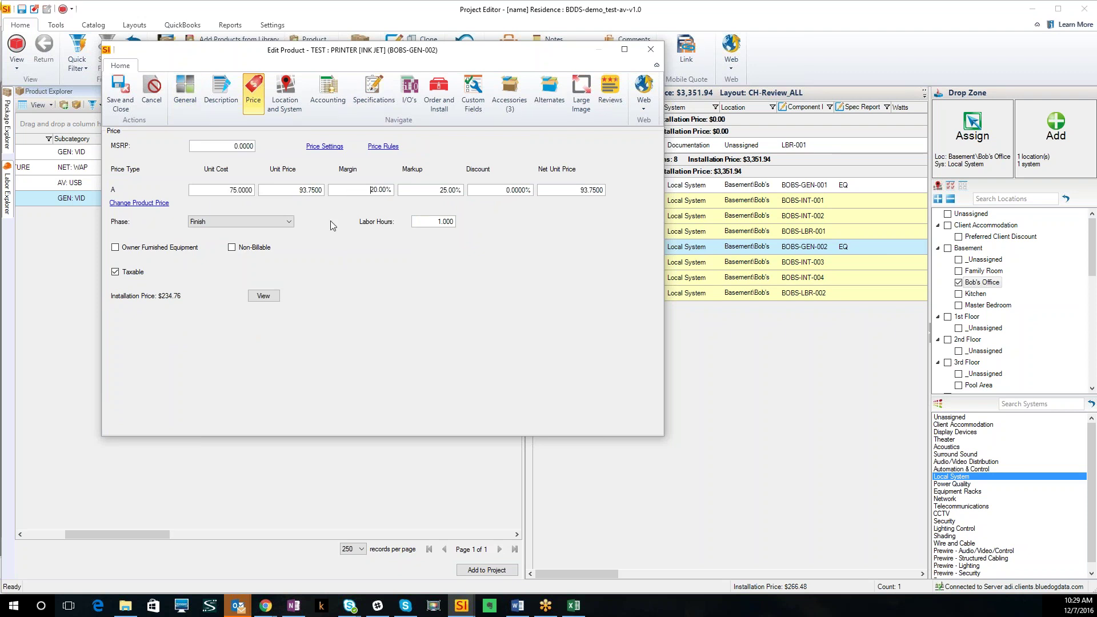
pyautogui.click(120, 95)
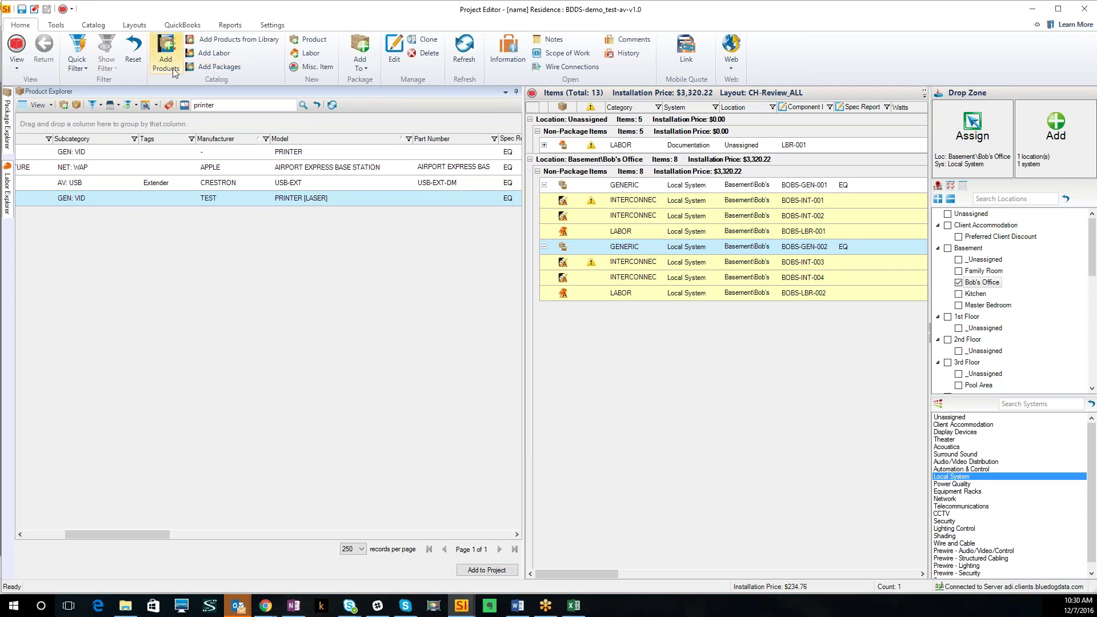
# Create a new project product with manufacturer TEST, model CEILING TILE, category INFRASTRUCTURE and short description "2x4 acoustic ceiling tile.".
pyautogui.click(314, 41)
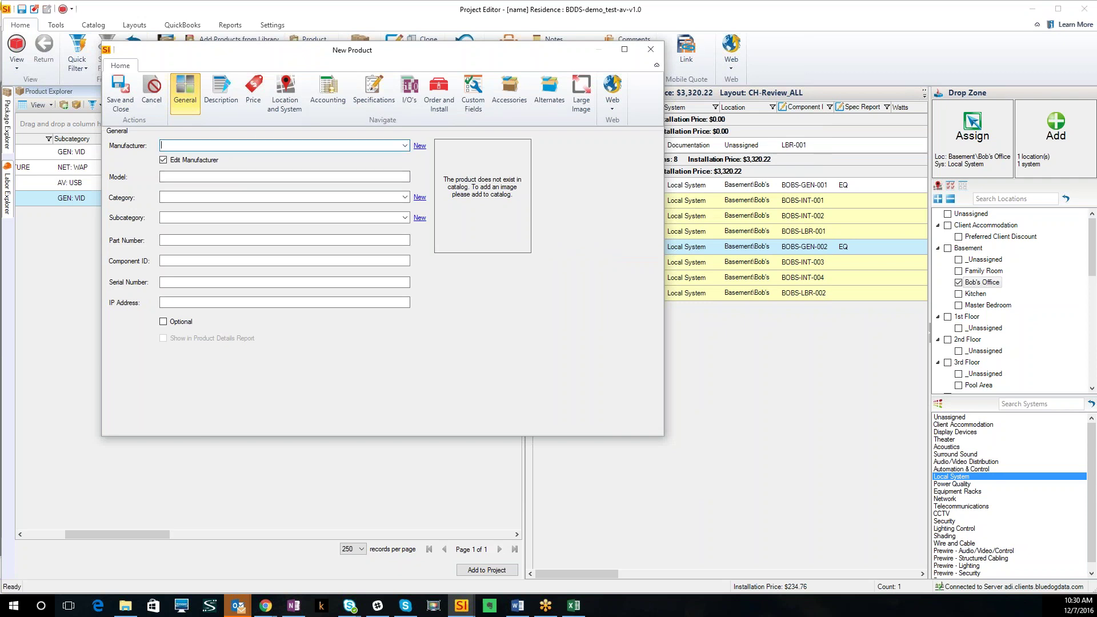
pyautogui.write('teLEX')
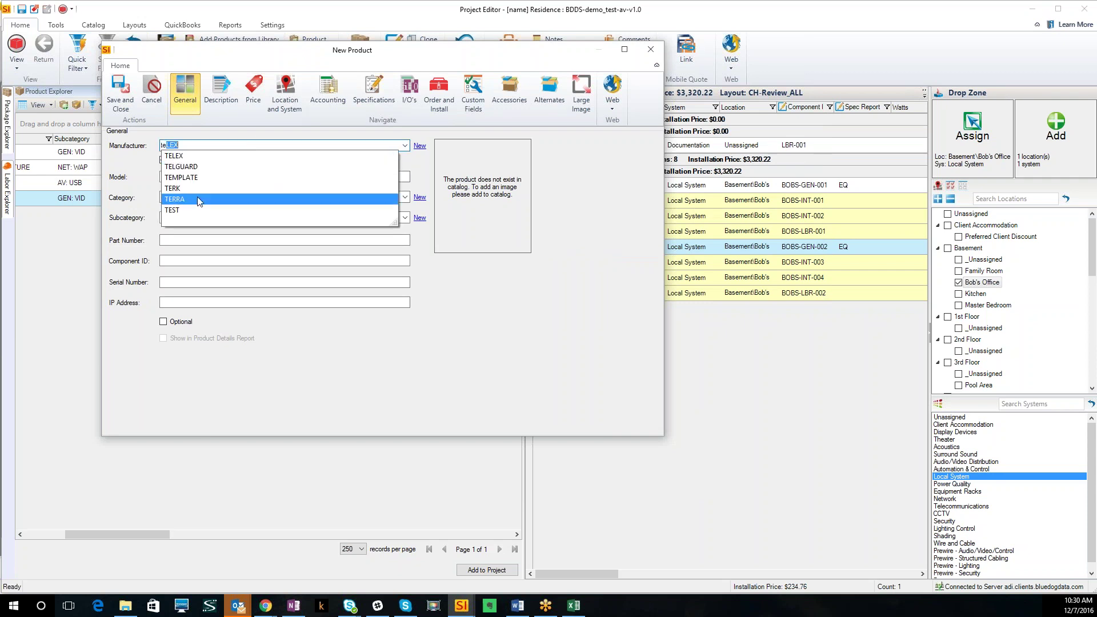
pyautogui.click(190, 210)
pyautogui.press('Tab')
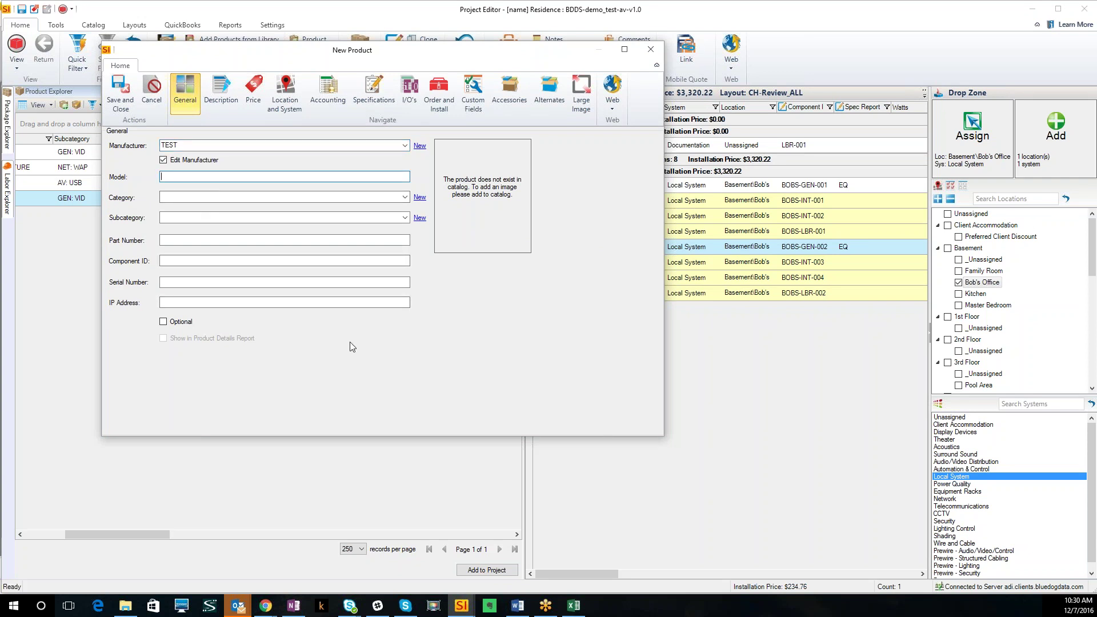
pyautogui.write('CEILING TILE')
pyautogui.click(232, 198)
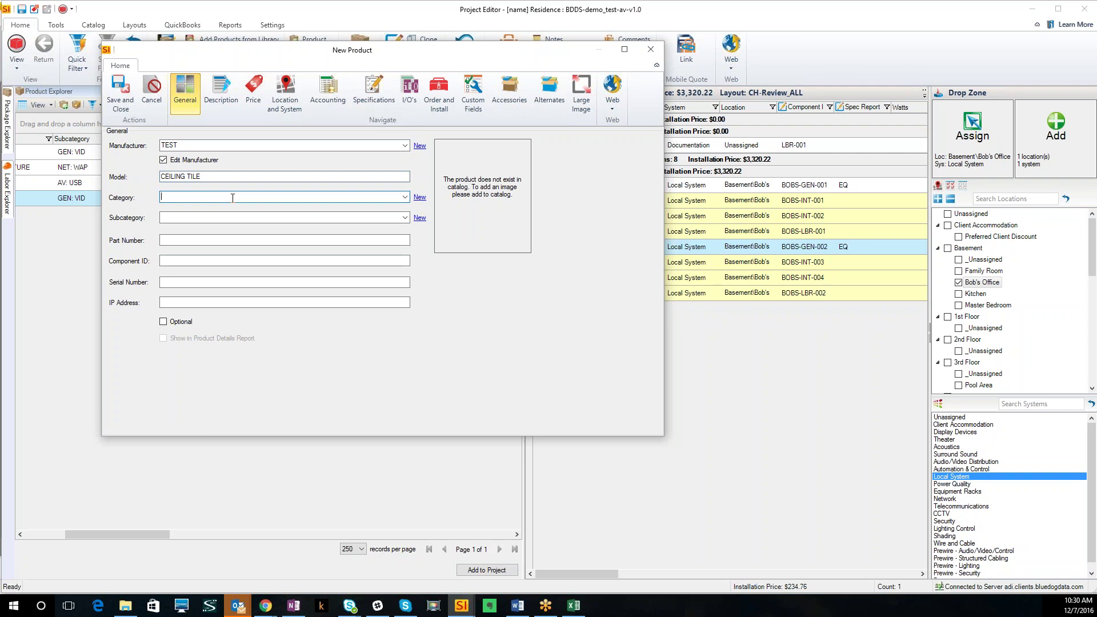
pyautogui.click(405, 197)
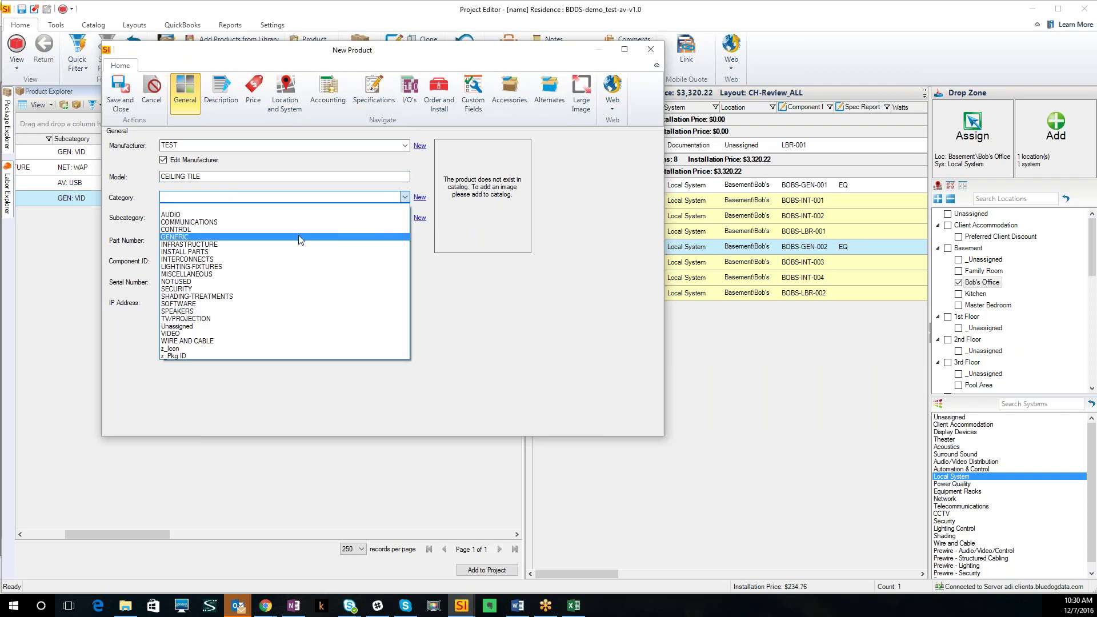
pyautogui.click(233, 245)
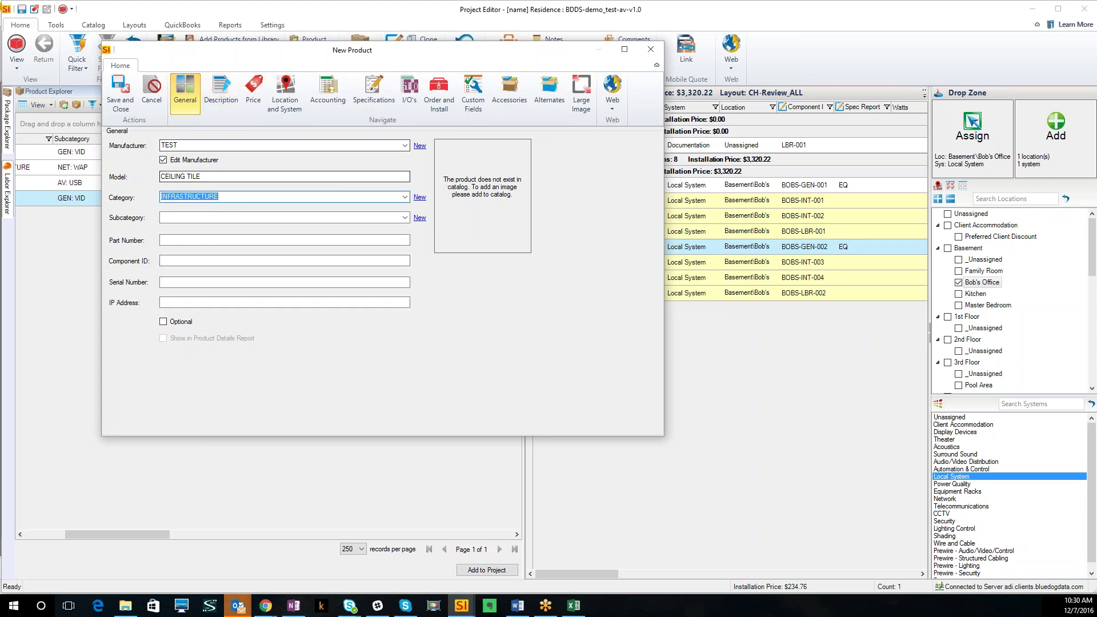
pyautogui.click(221, 95)
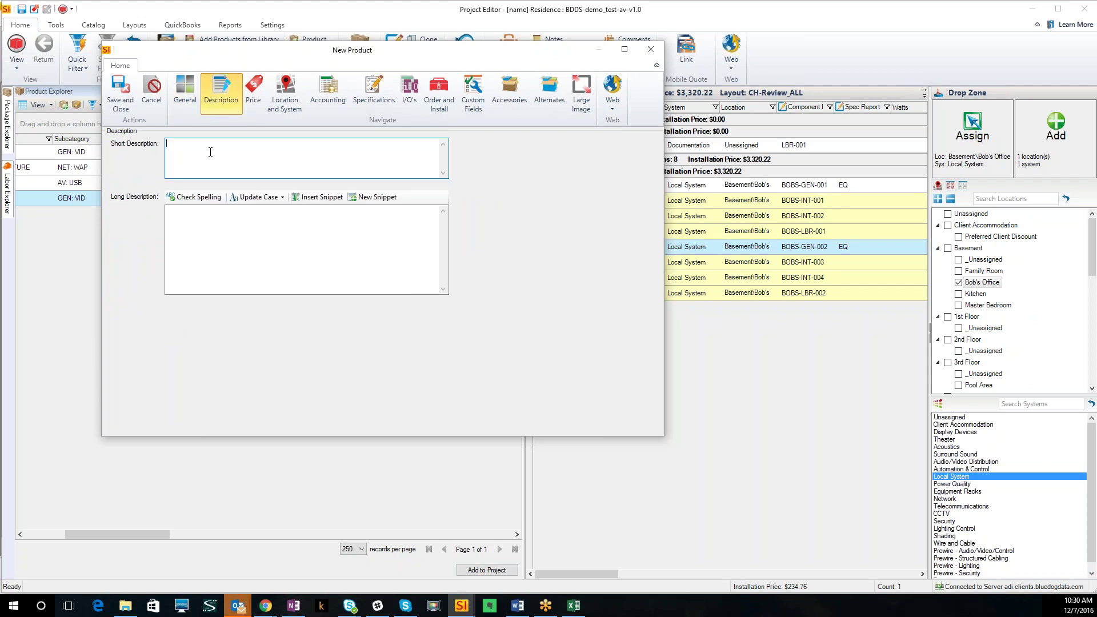
pyautogui.write('2x4 acoustic ceiling tile')
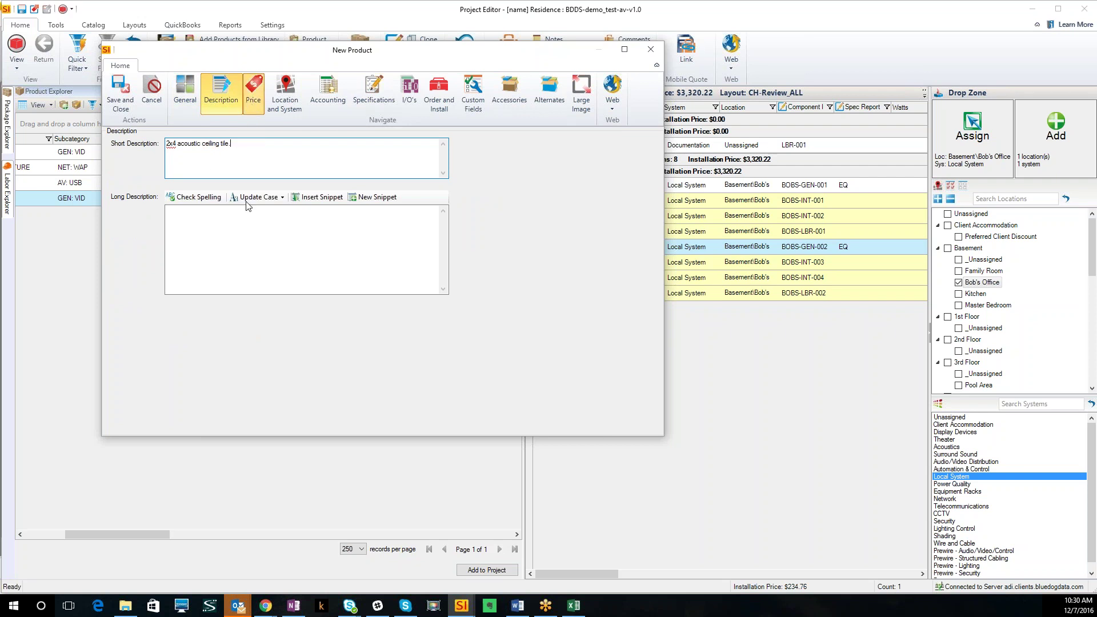
# Set the ceiling tile's unit cost to 5, margin to 50%, phase to Finish and labor hours to .1.
pyautogui.moveTo(230, 190); pyautogui.dragTo(266, 208)
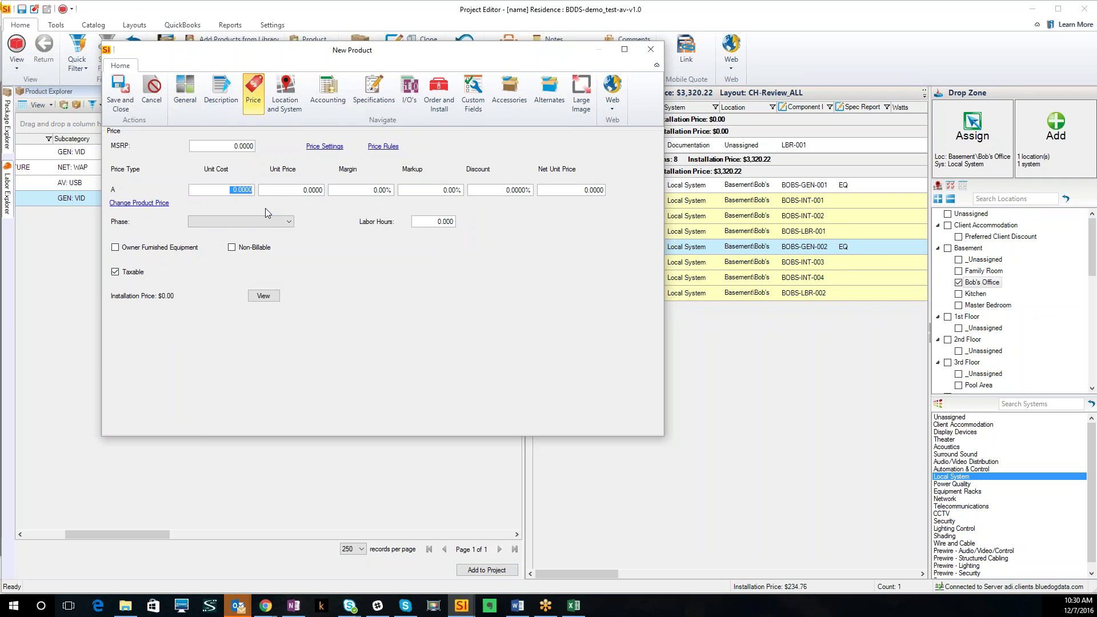
pyautogui.write('5.')
pyautogui.click(354, 191)
pyautogui.write('5')
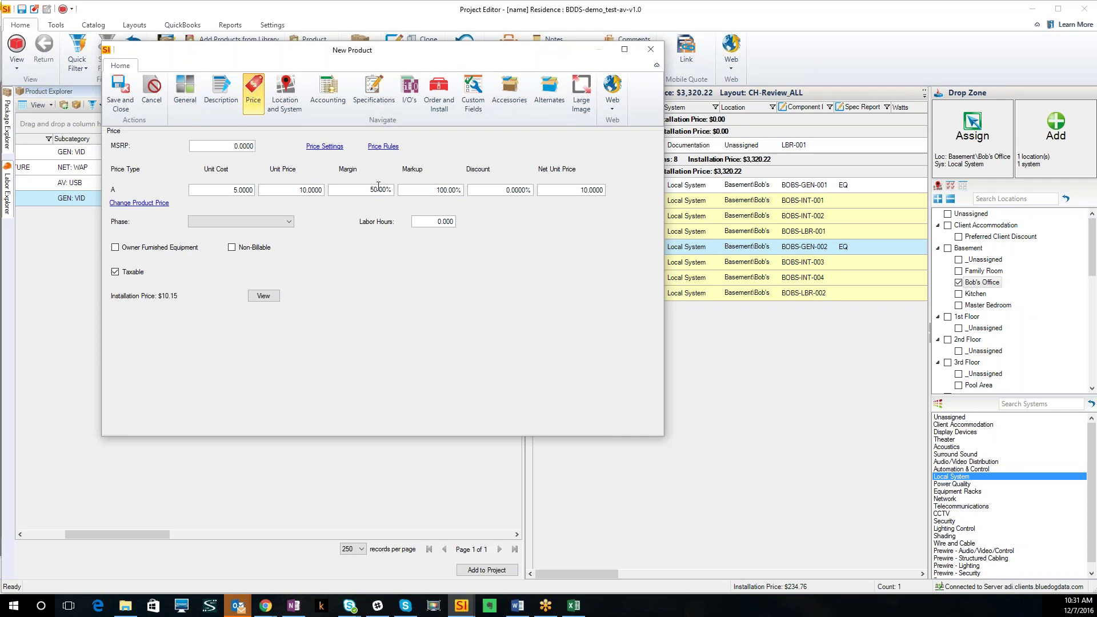
pyautogui.click(262, 224)
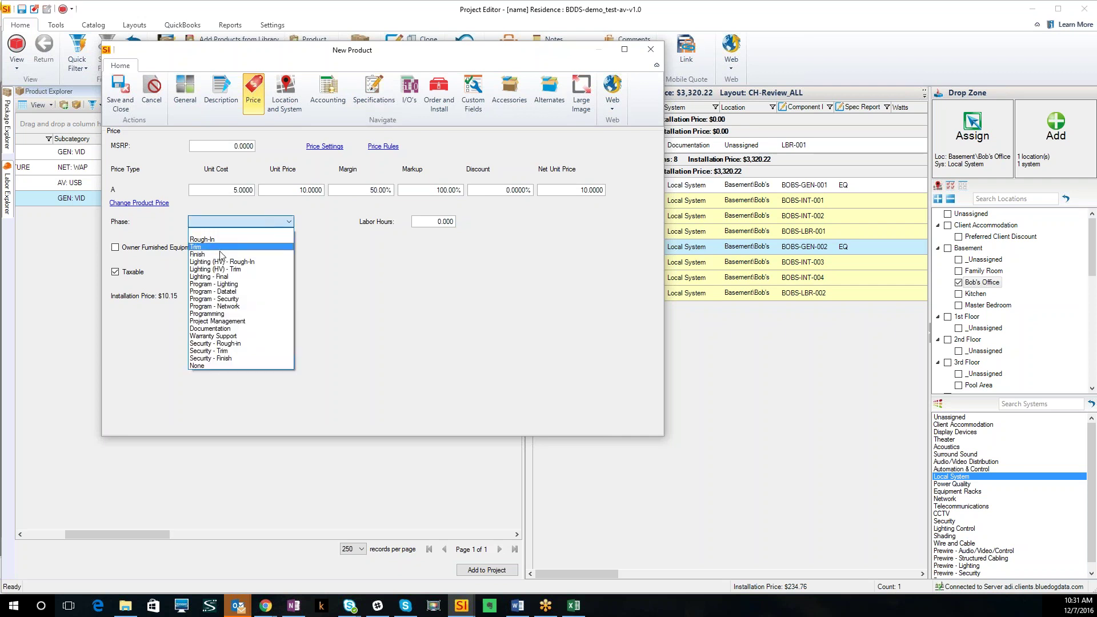
pyautogui.click(240, 254)
pyautogui.moveTo(421, 221); pyautogui.dragTo(454, 222)
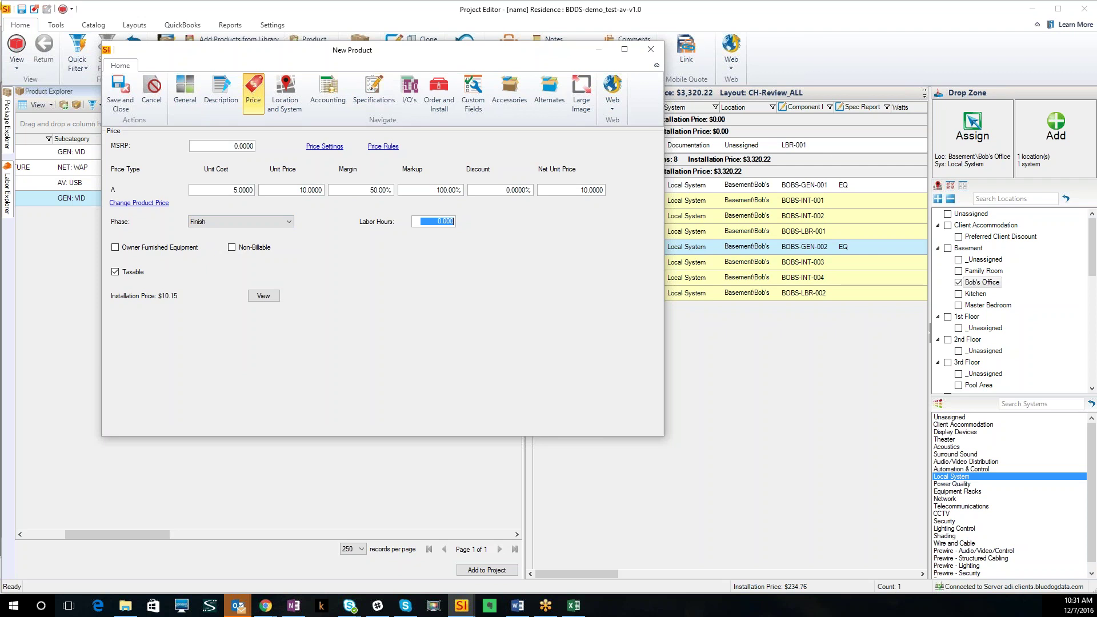
pyautogui.write('.6')
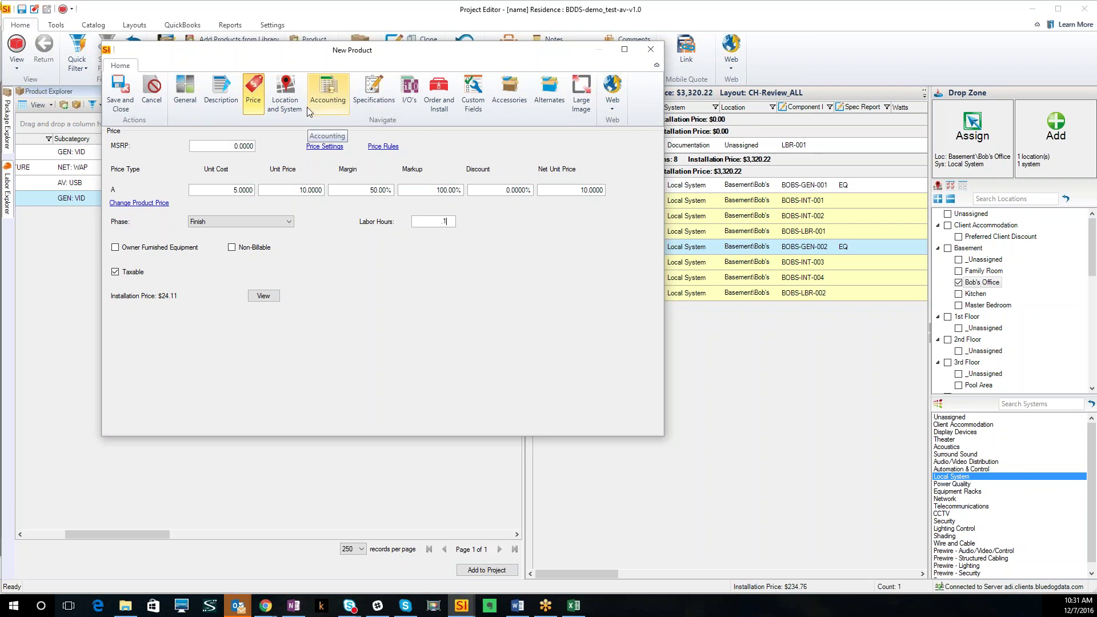
# Set the ceiling tile's height specification to .5 in and save the new product.
pyautogui.click(374, 91)
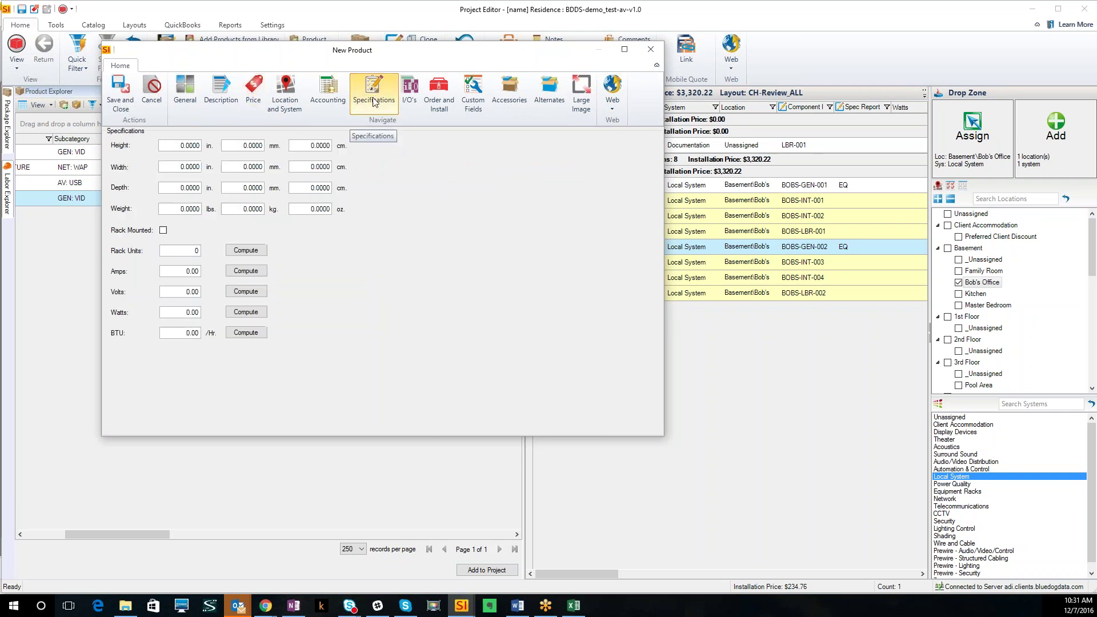
pyautogui.doubleClick(195, 146)
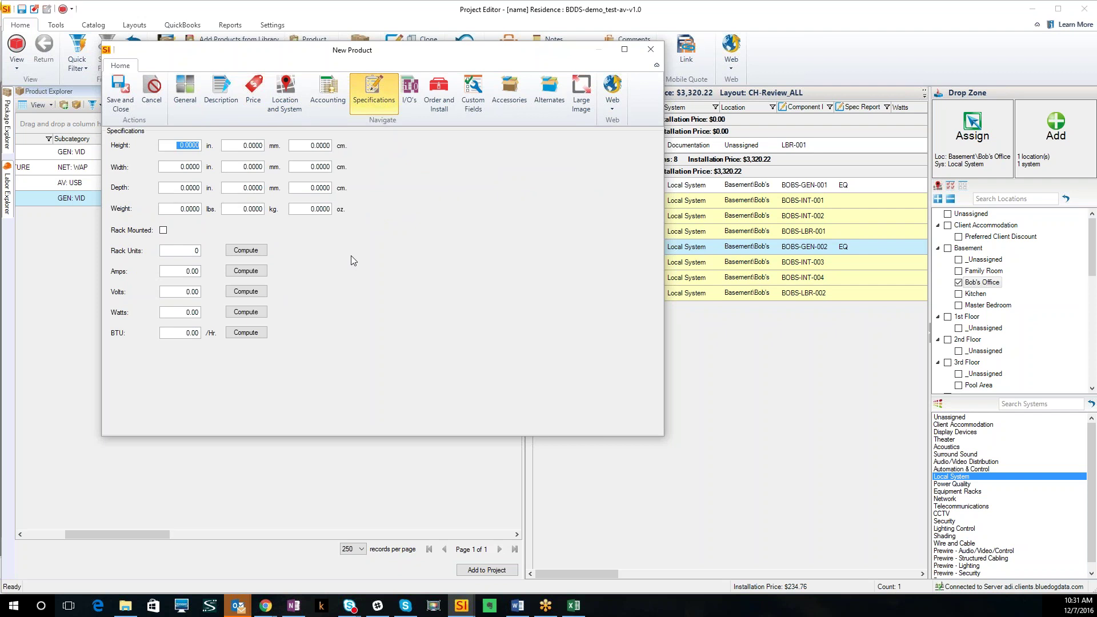
pyautogui.write('.5')
pyautogui.click(185, 93)
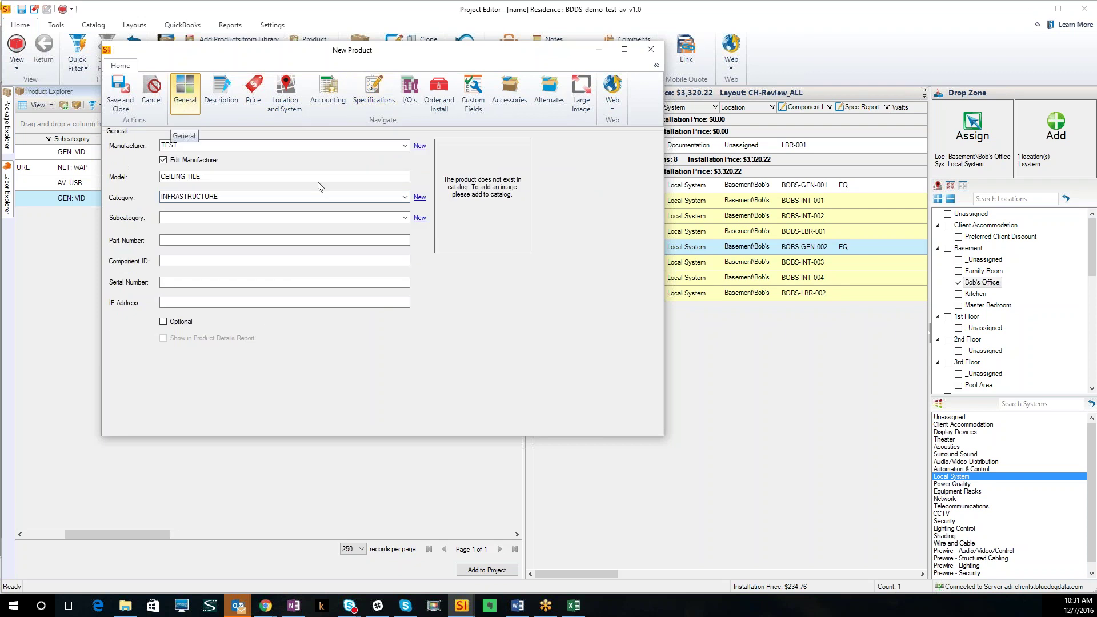
pyautogui.click(120, 91)
# Clone the unassigned ceiling tile with quantity 12 into the basement office location and the Local System system.
pyautogui.rightClick(708, 160)
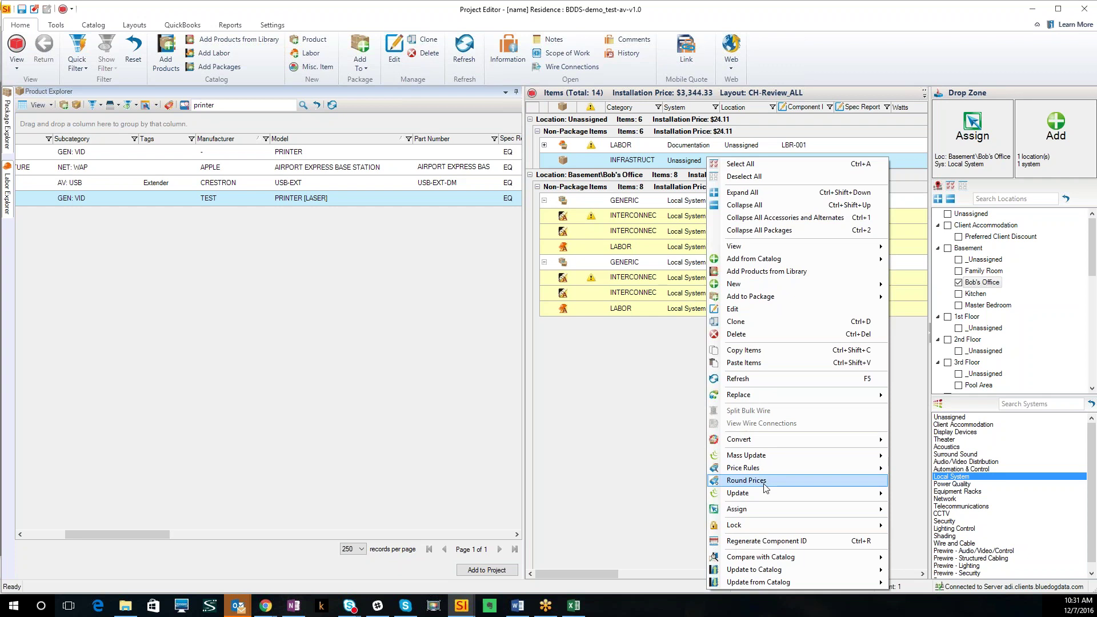
pyautogui.click(742, 324)
pyautogui.click(547, 153)
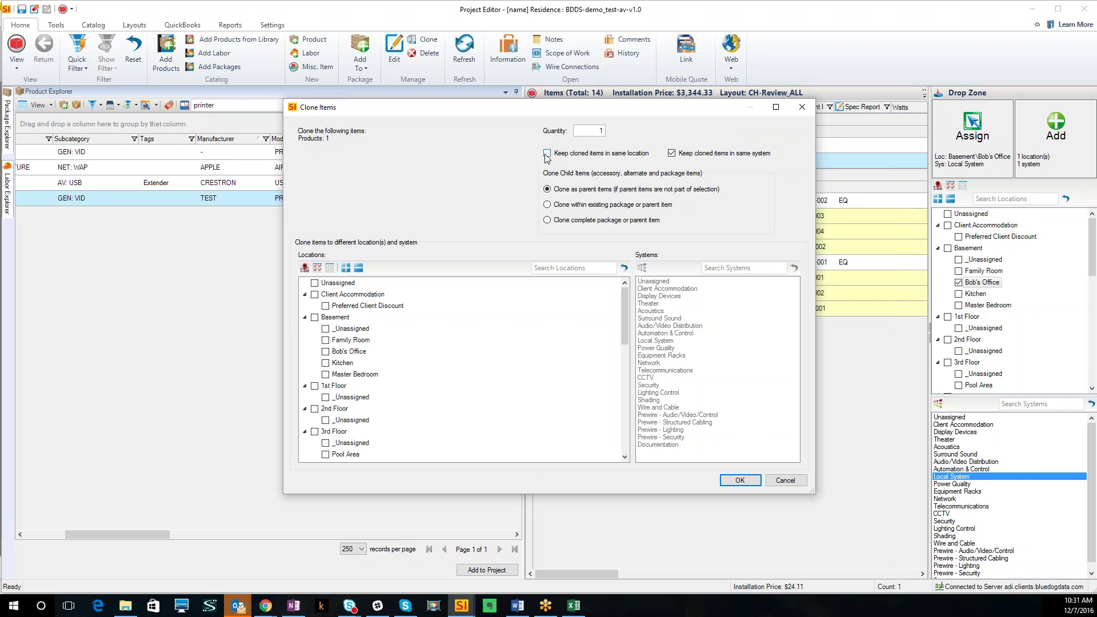
pyautogui.click(326, 352)
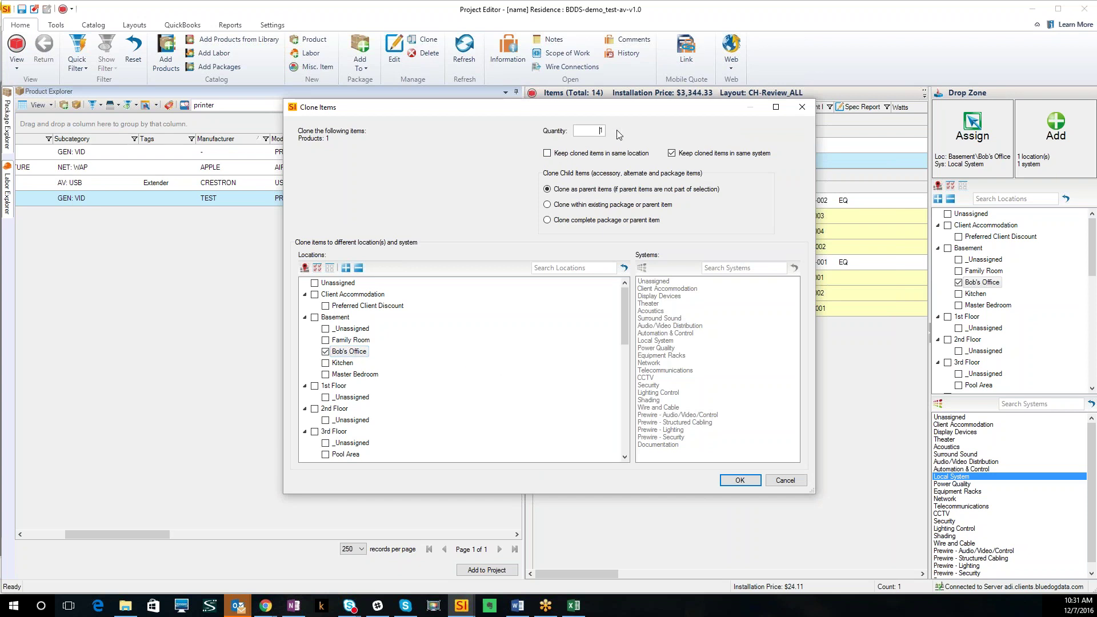
pyautogui.moveTo(655, 129); pyautogui.dragTo(660, 129)
pyautogui.click(673, 154)
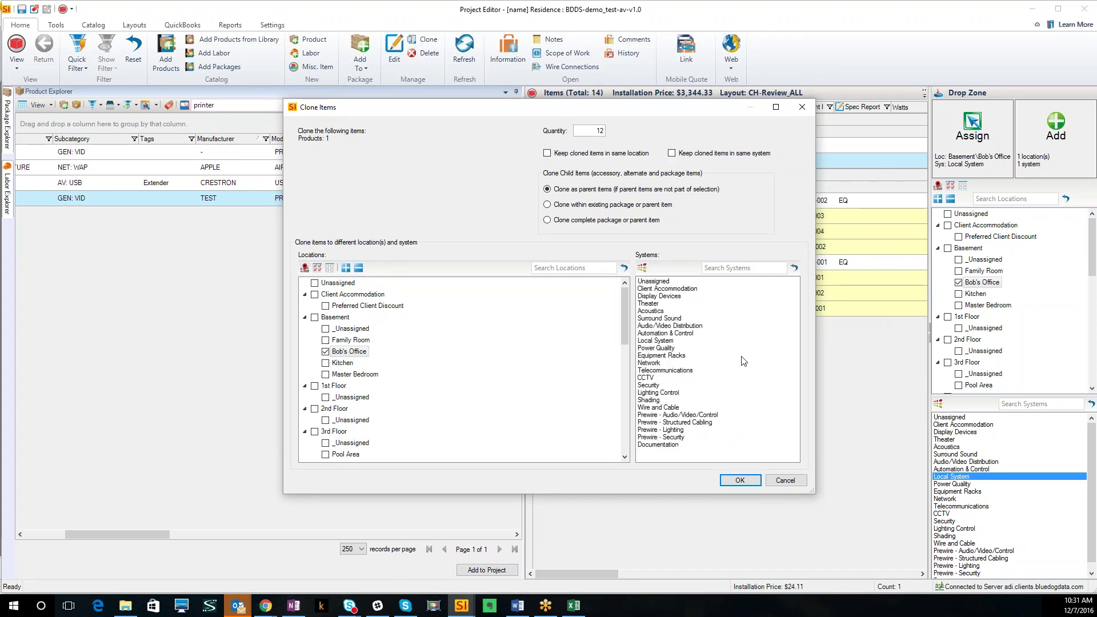
pyautogui.click(658, 342)
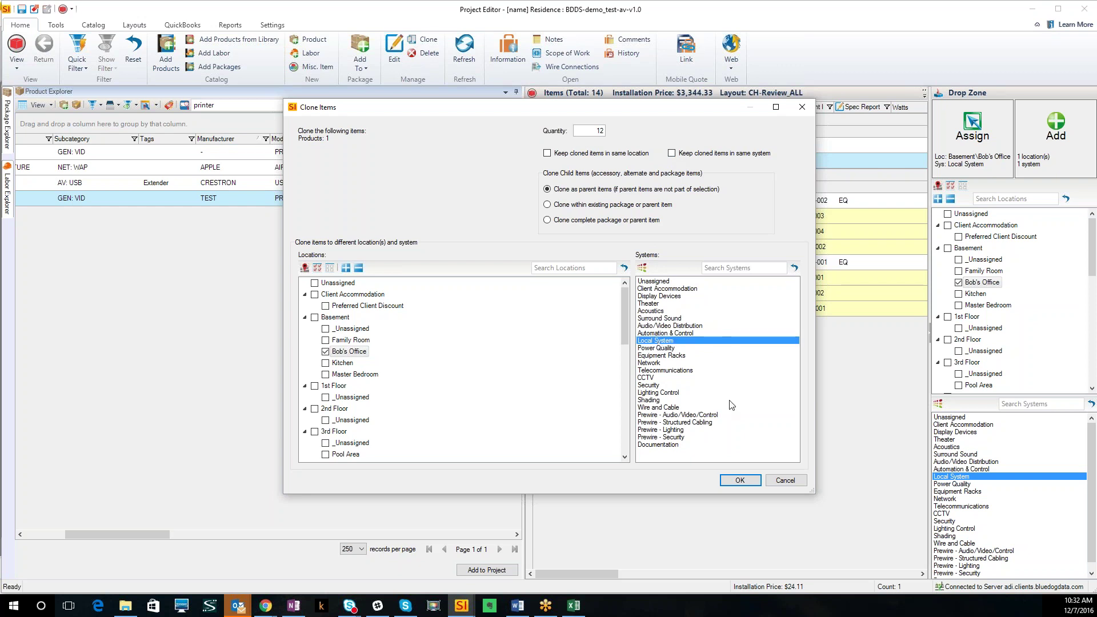
pyautogui.click(740, 480)
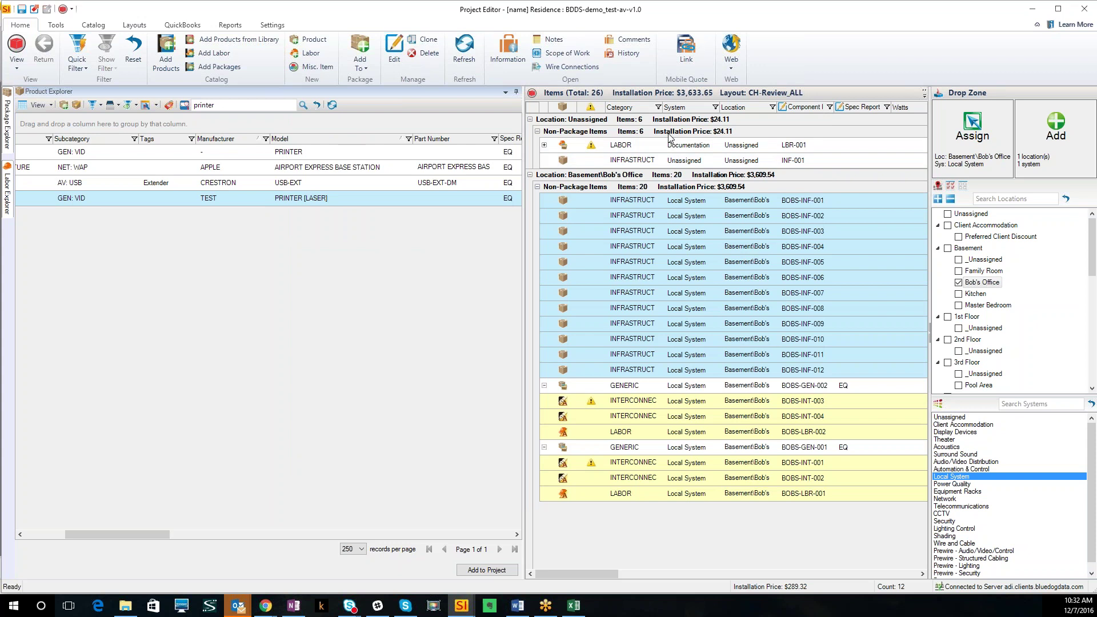
# Delete the original ceiling tile from the Unassigned location.
pyautogui.click(737, 161)
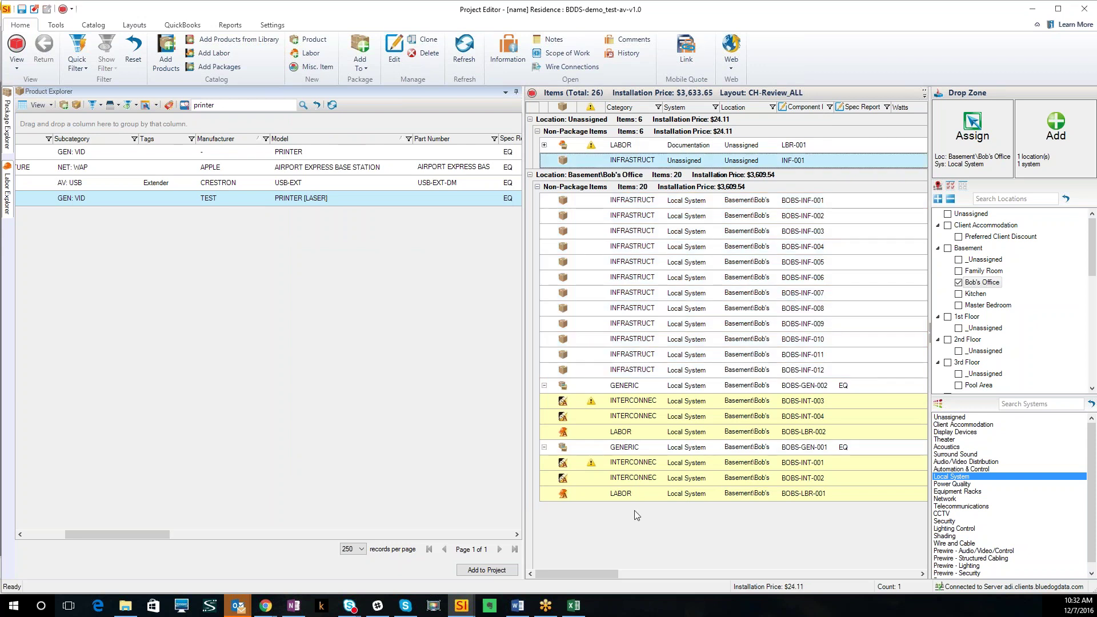
pyautogui.moveTo(595, 577); pyautogui.dragTo(661, 581)
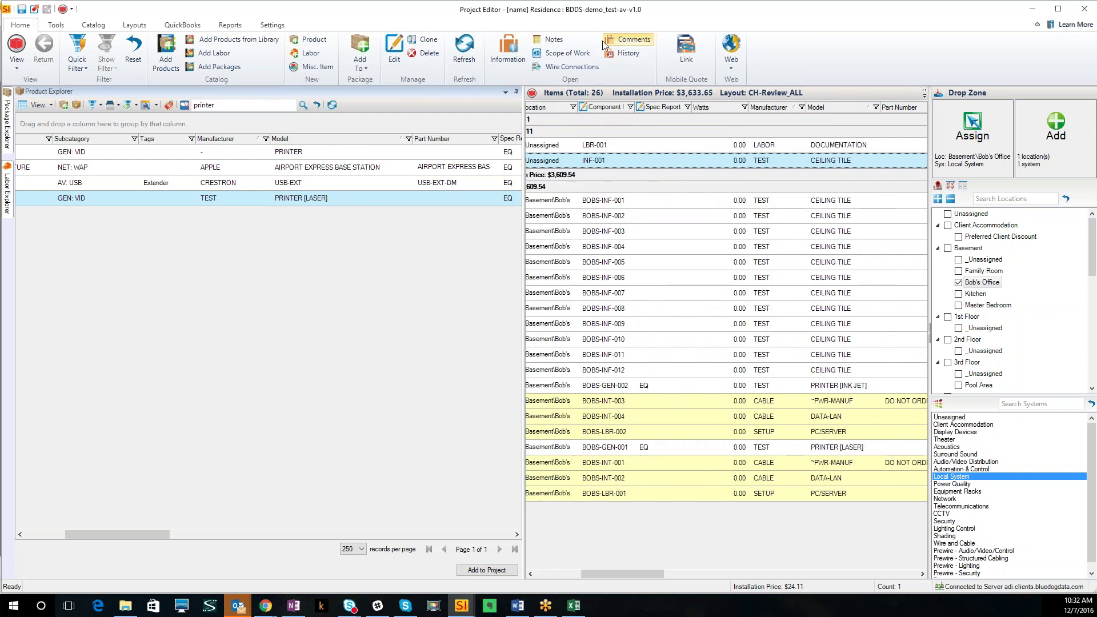
pyautogui.click(422, 53)
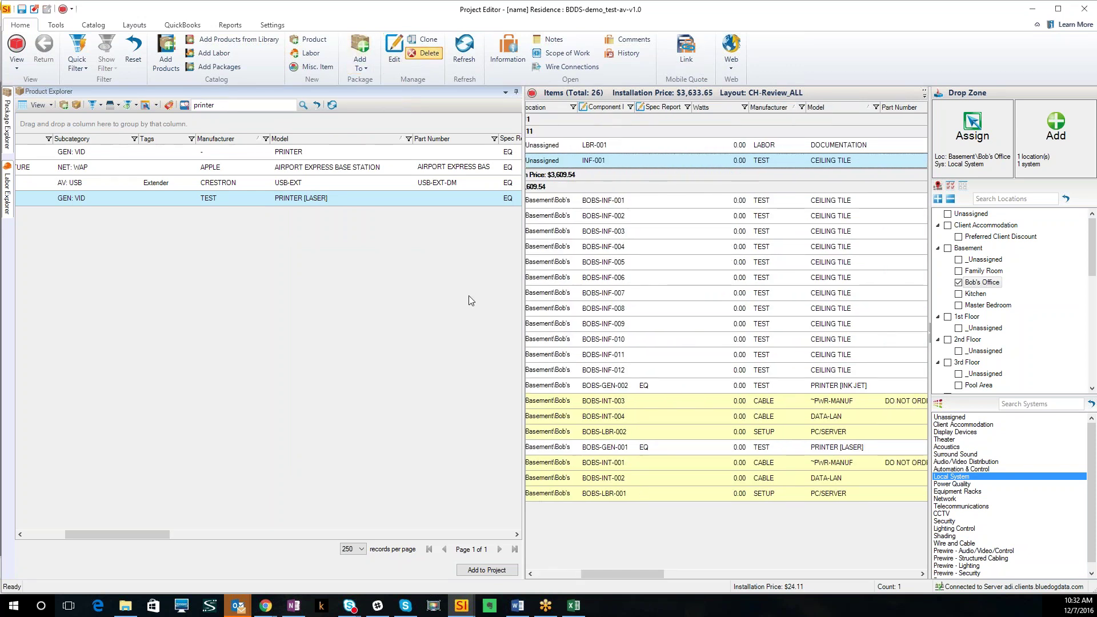
pyautogui.click(568, 343)
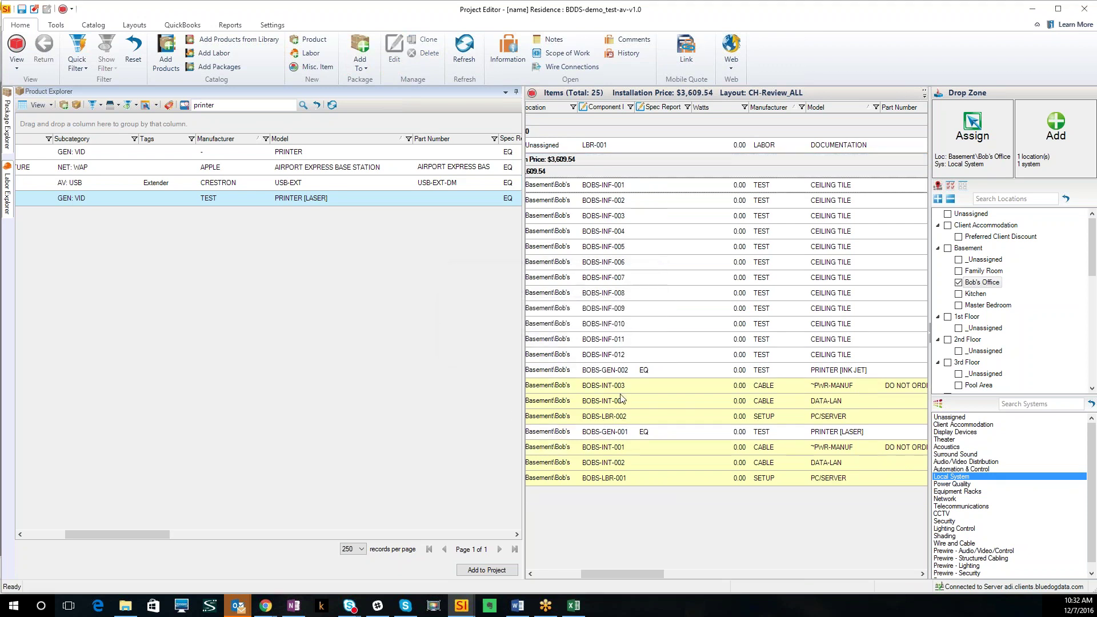
pyautogui.moveTo(647, 574); pyautogui.dragTo(588, 579)
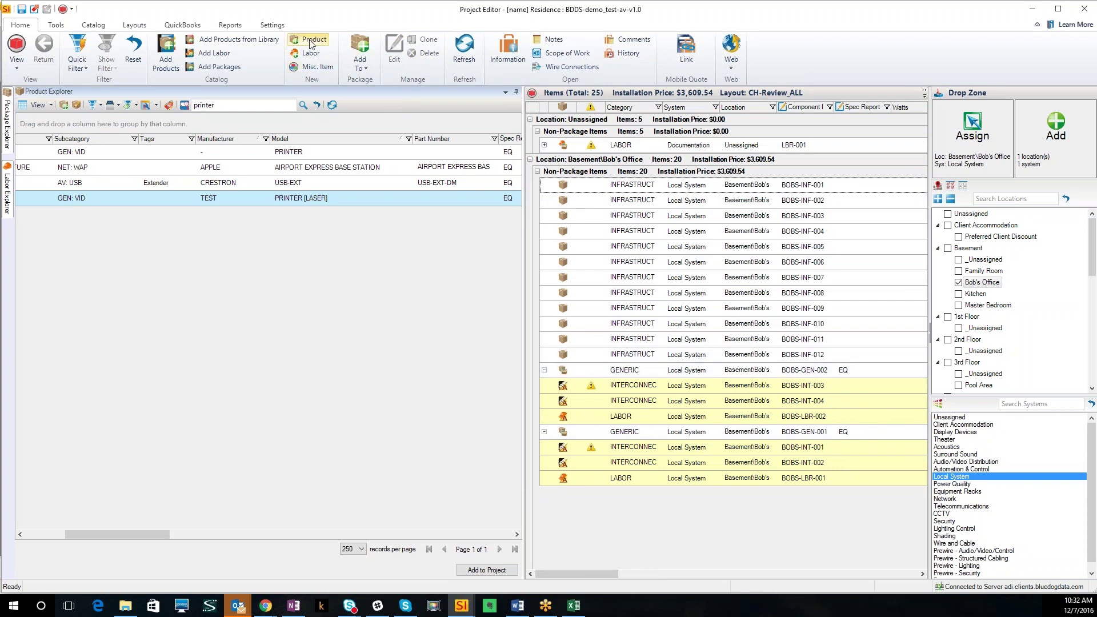
pyautogui.click(749, 371)
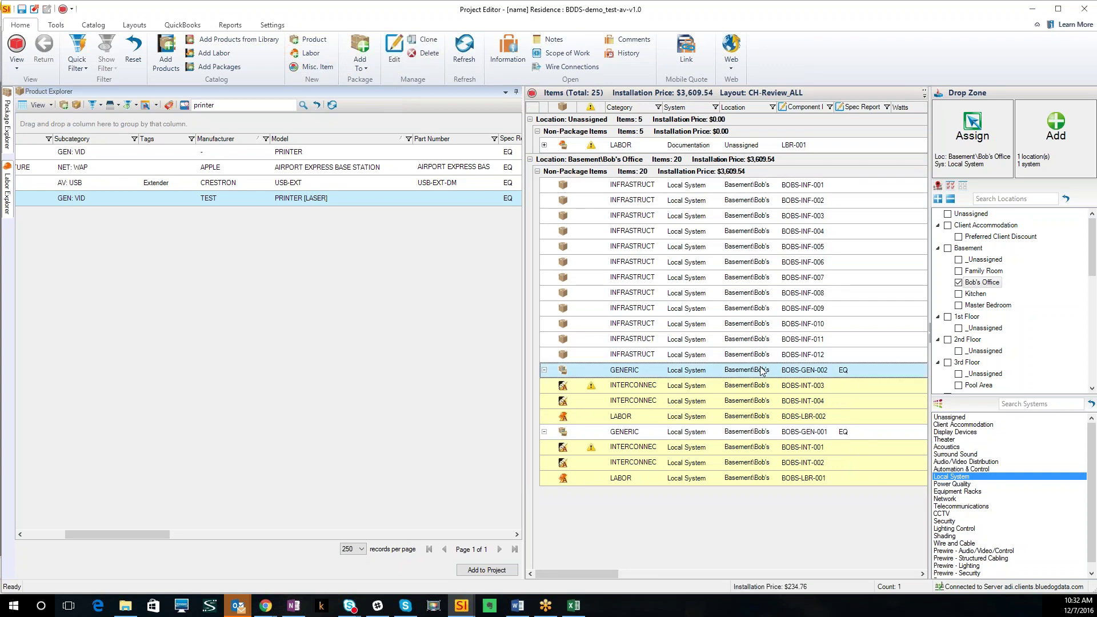
pyautogui.click(727, 433)
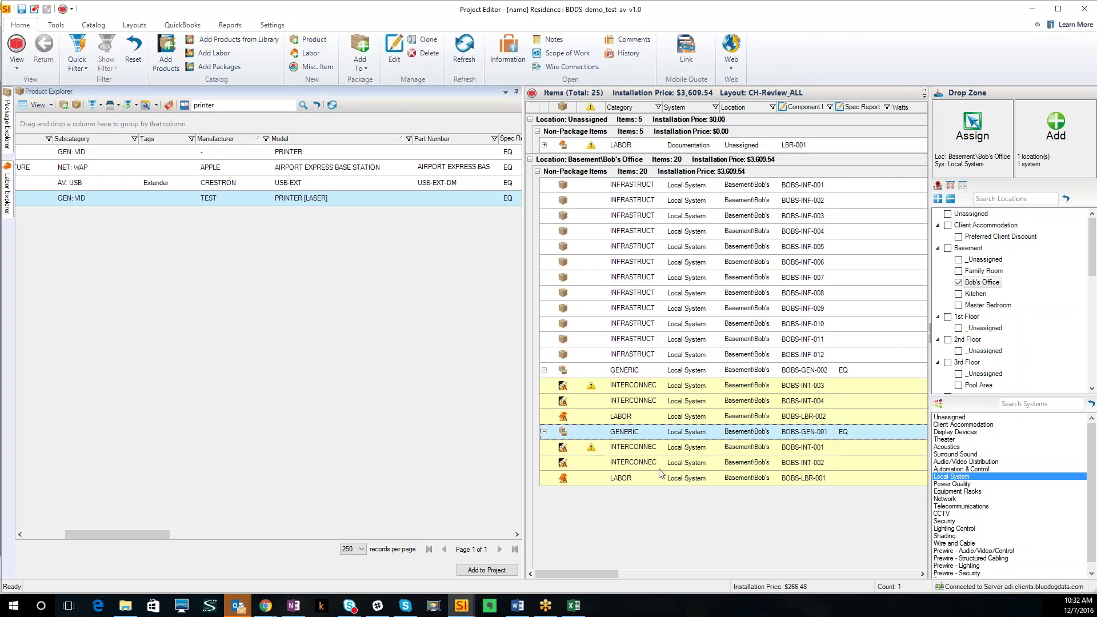
pyautogui.moveTo(594, 573)
pyautogui.mouseDown()
pyautogui.moveTo(668, 585)
pyautogui.moveTo(577, 572)
pyautogui.mouseUp()
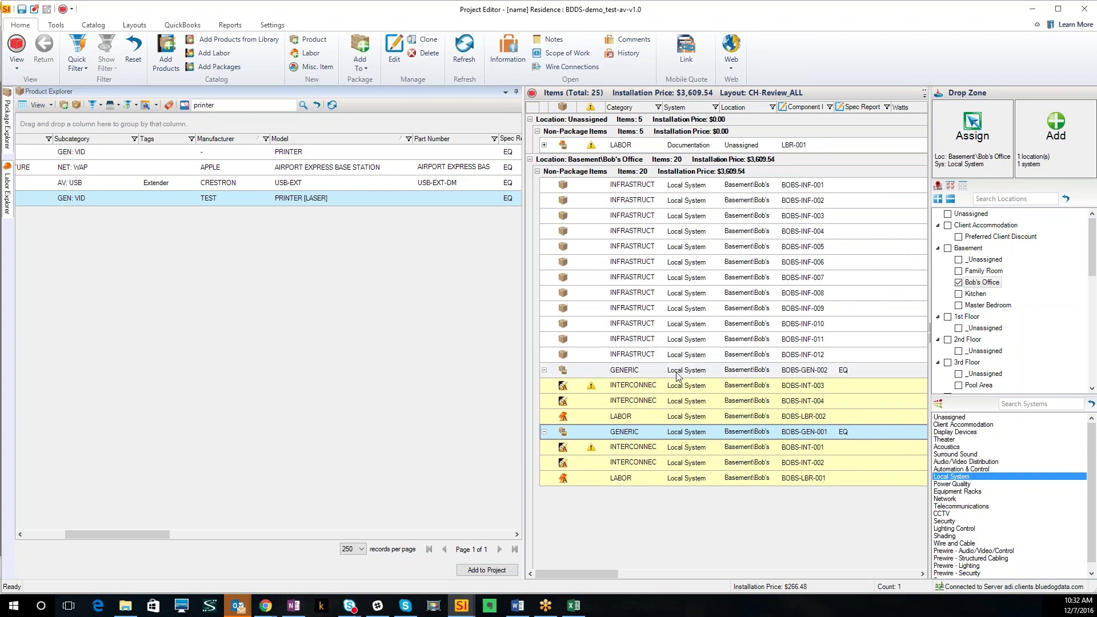
pyautogui.click(756, 370)
pyautogui.click(750, 433)
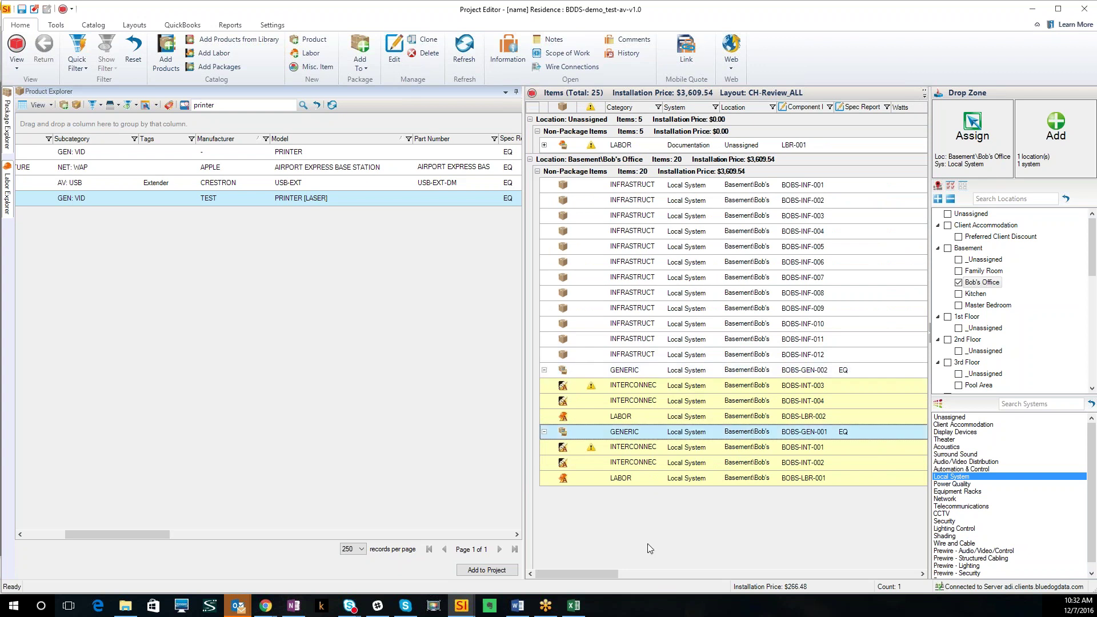
# Update one of the office ceiling tiles to the catalog as a new approved product.
pyautogui.click(794, 354)
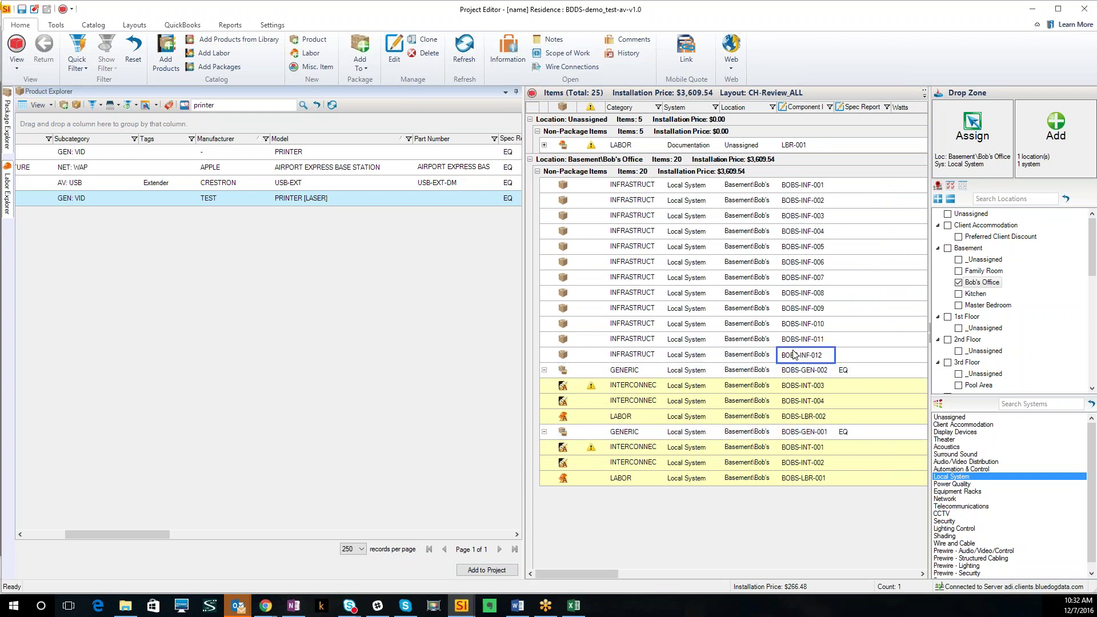
pyautogui.press('Escape')
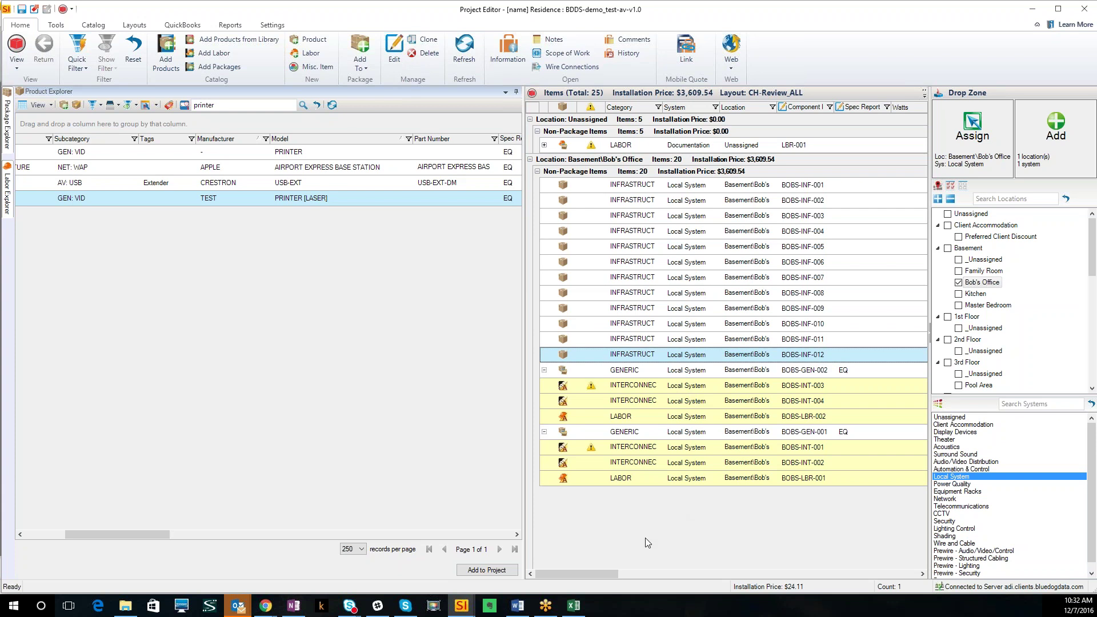
pyautogui.moveTo(606, 574); pyautogui.dragTo(670, 573)
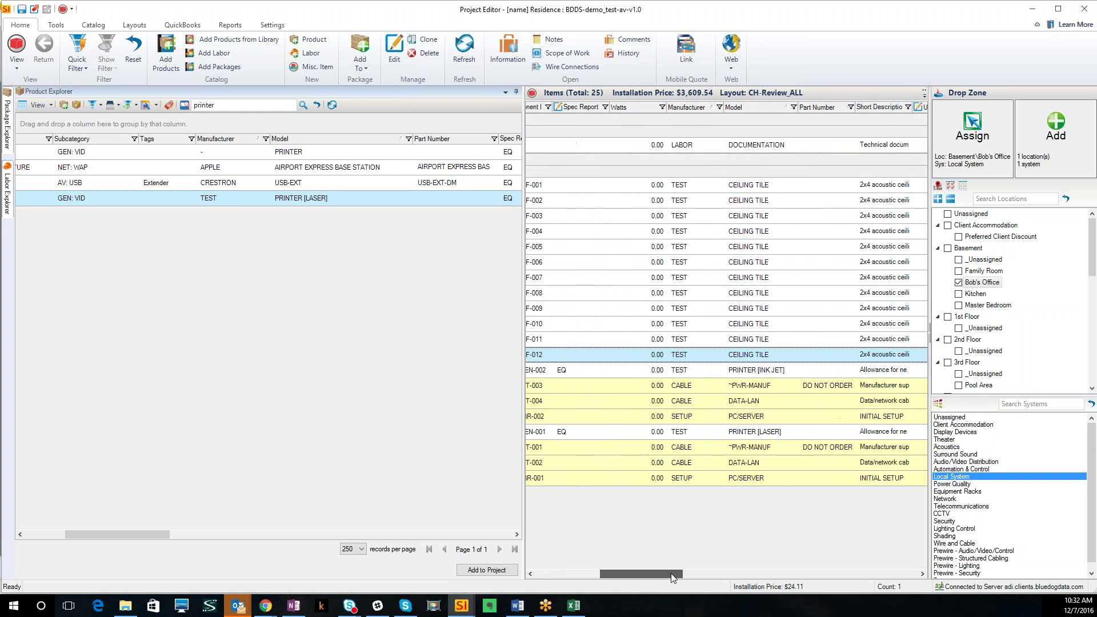
pyautogui.rightClick(766, 355)
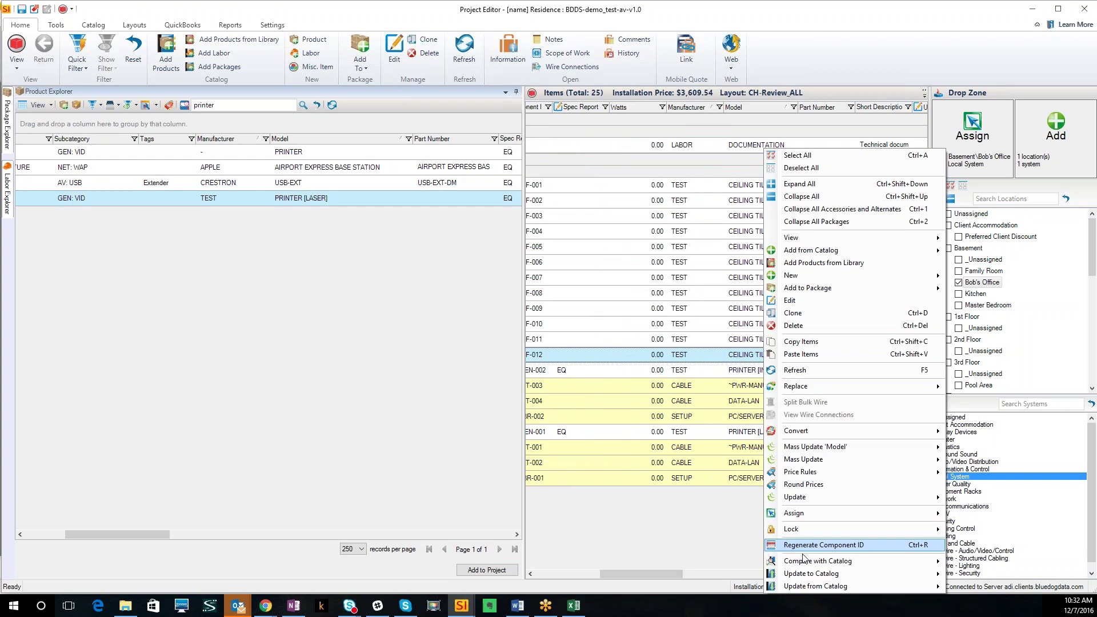
pyautogui.moveTo(806, 574)
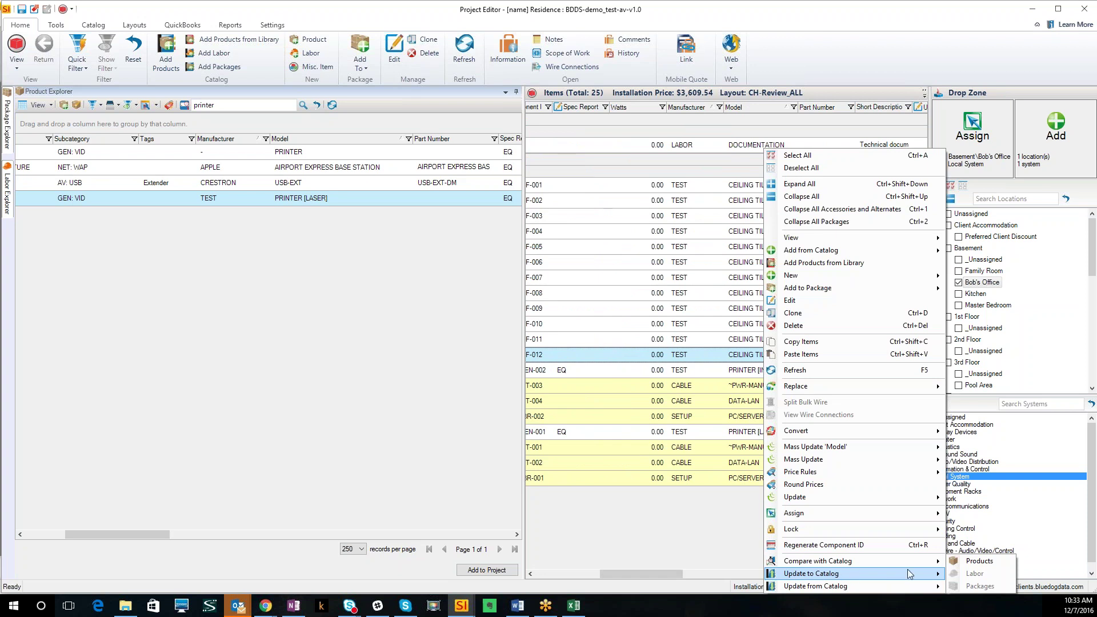
pyautogui.click(978, 562)
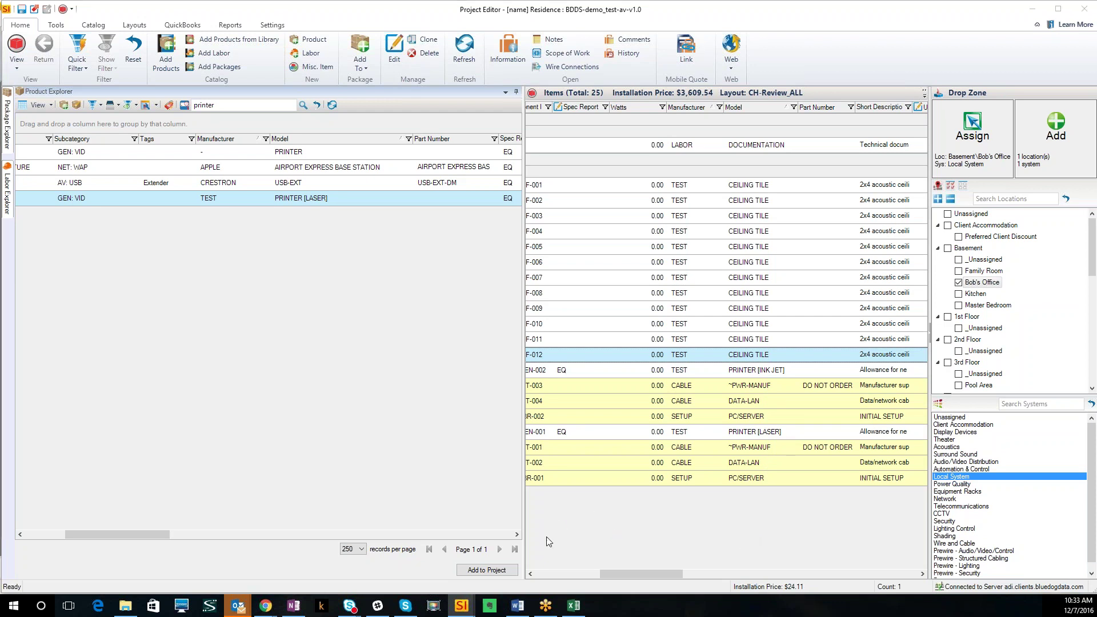
pyautogui.click(291, 153)
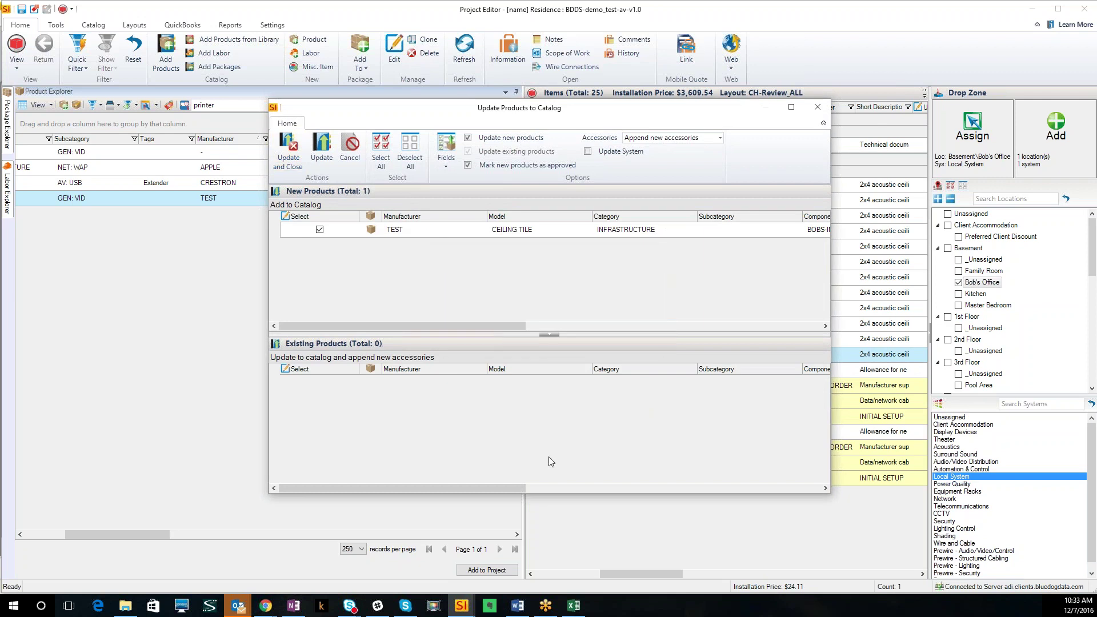
# Switch to the main D-Tools SI 2016 Product Explorer and filter the catalog to include both approved and unapproved products.
pyautogui.moveTo(377, 606)
pyautogui.click(409, 551)
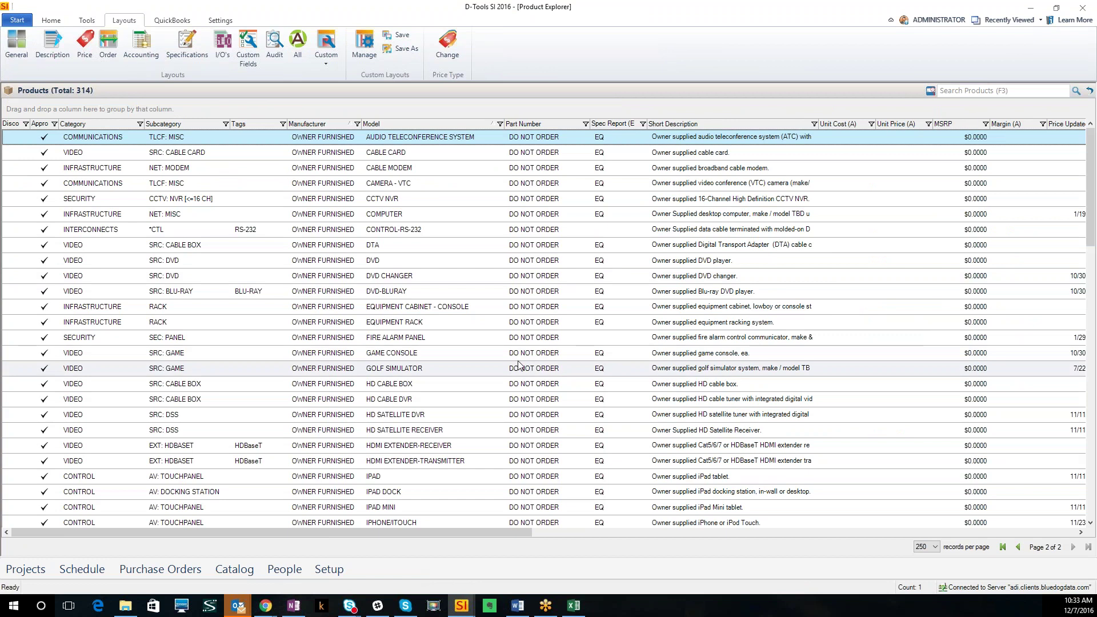
pyautogui.scroll(-12, 614, 437)
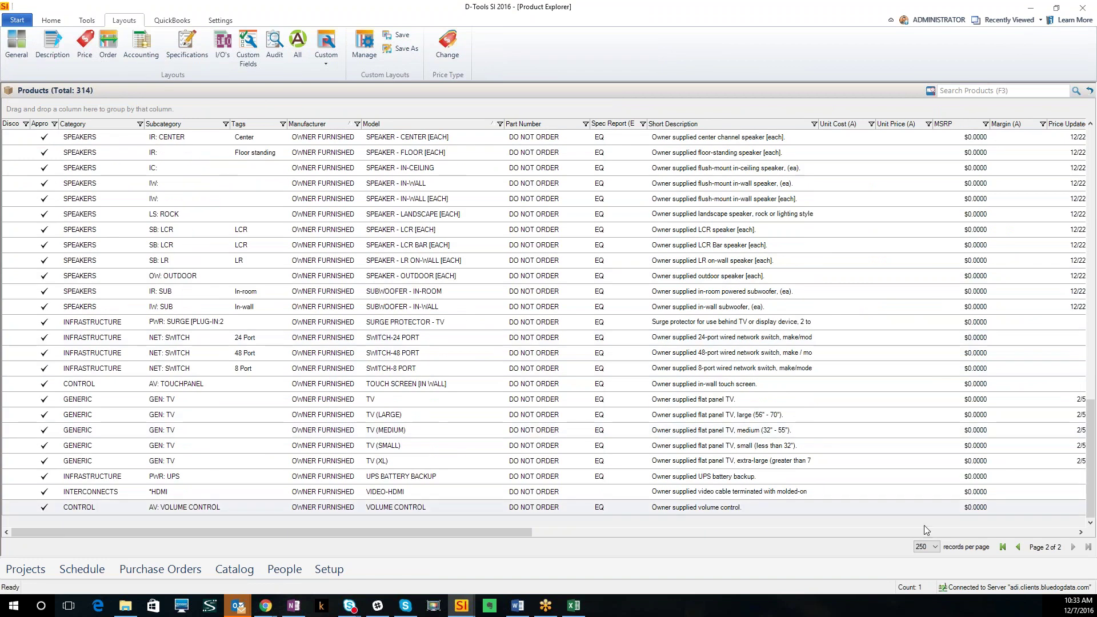
pyautogui.scroll(12, 156, 453)
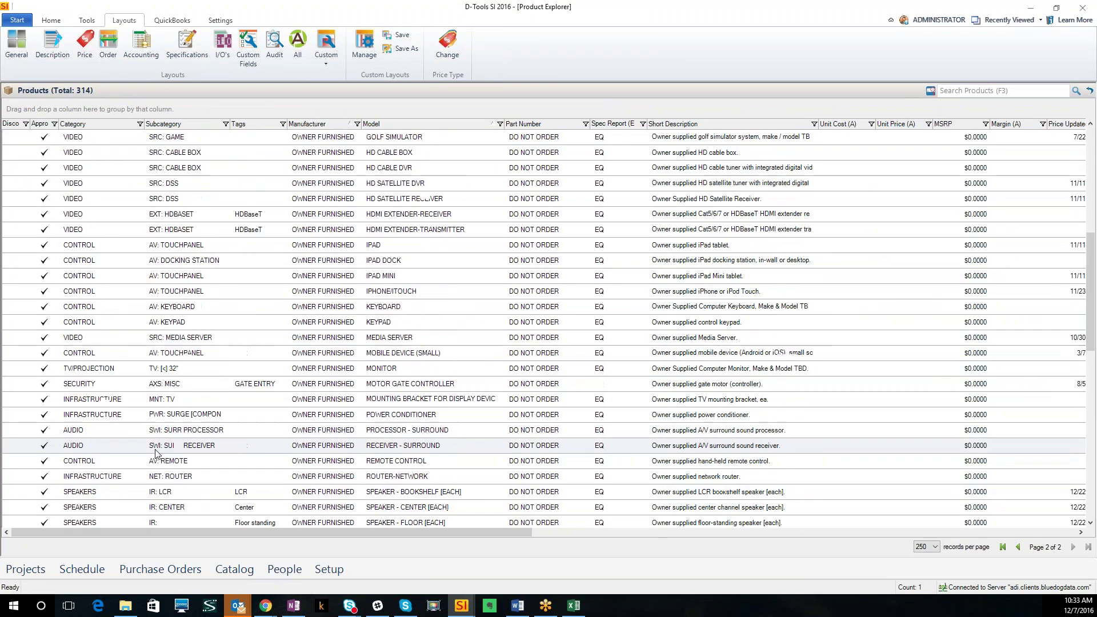
pyautogui.click(51, 20)
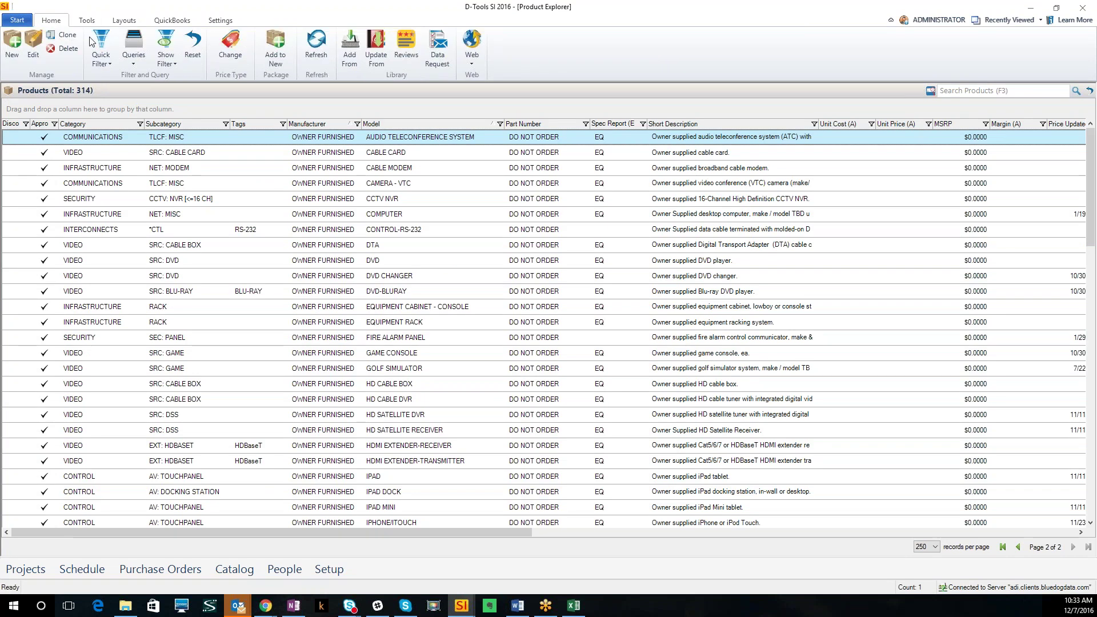
pyautogui.click(103, 57)
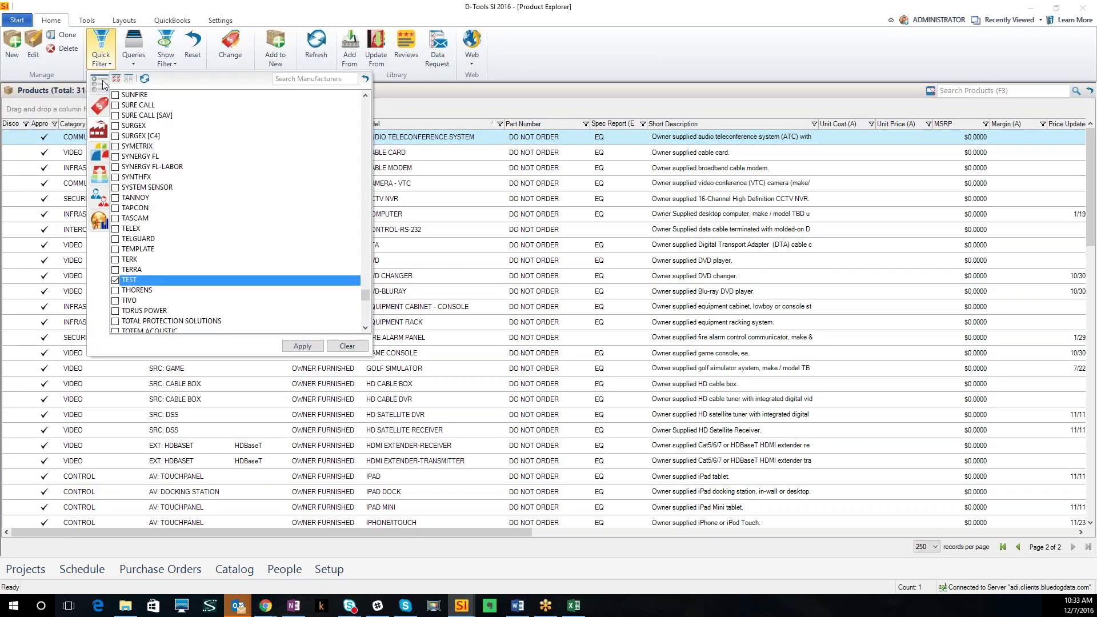
pyautogui.click(103, 86)
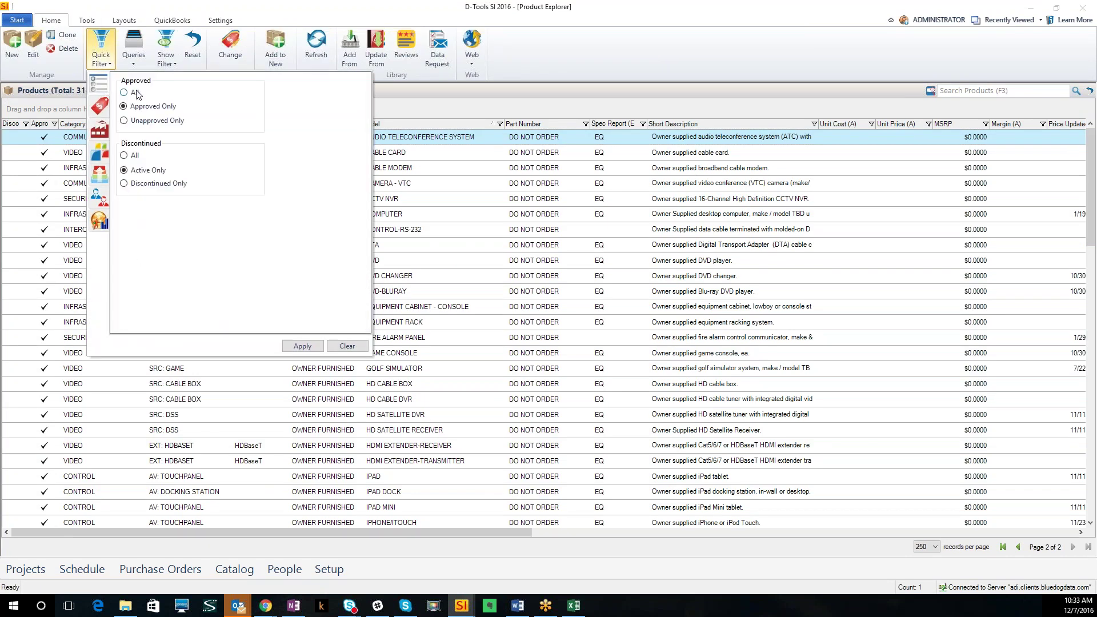
pyautogui.click(302, 345)
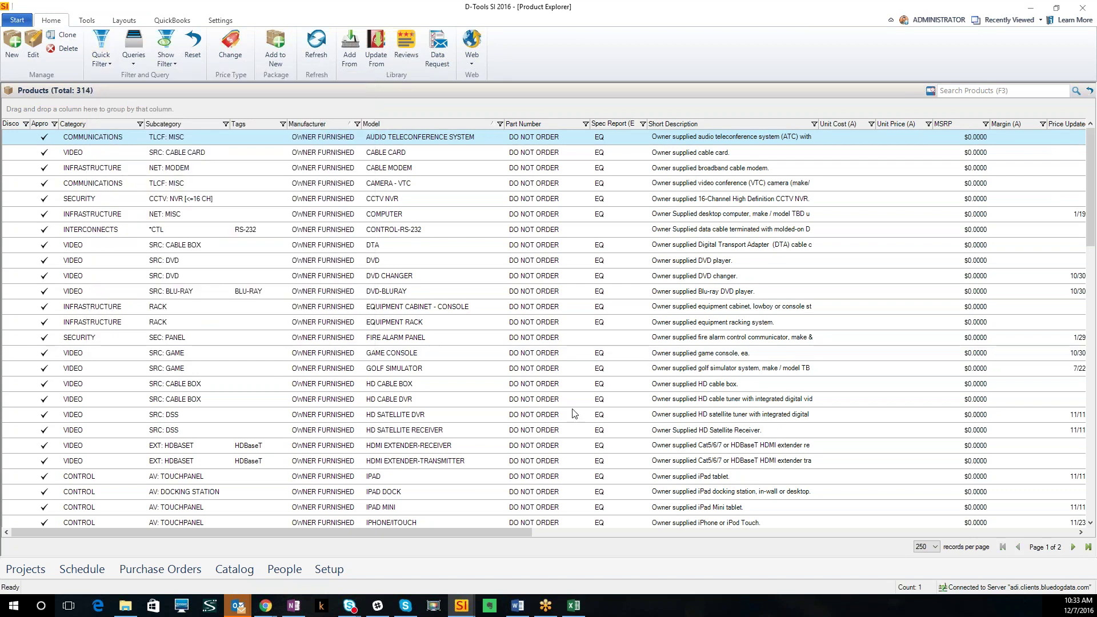
# Find the TEST CEILING TILE product on the second page of the catalog list and select it.
pyautogui.click(1073, 547)
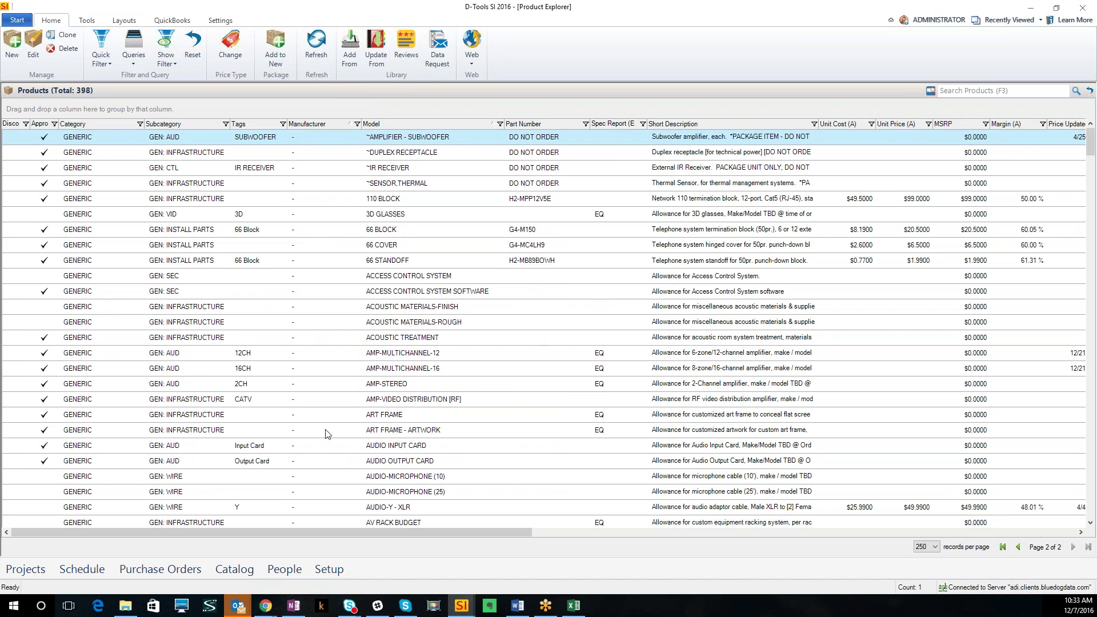
pyautogui.scroll(-18, 323, 432)
pyautogui.scroll(-15, 328, 432)
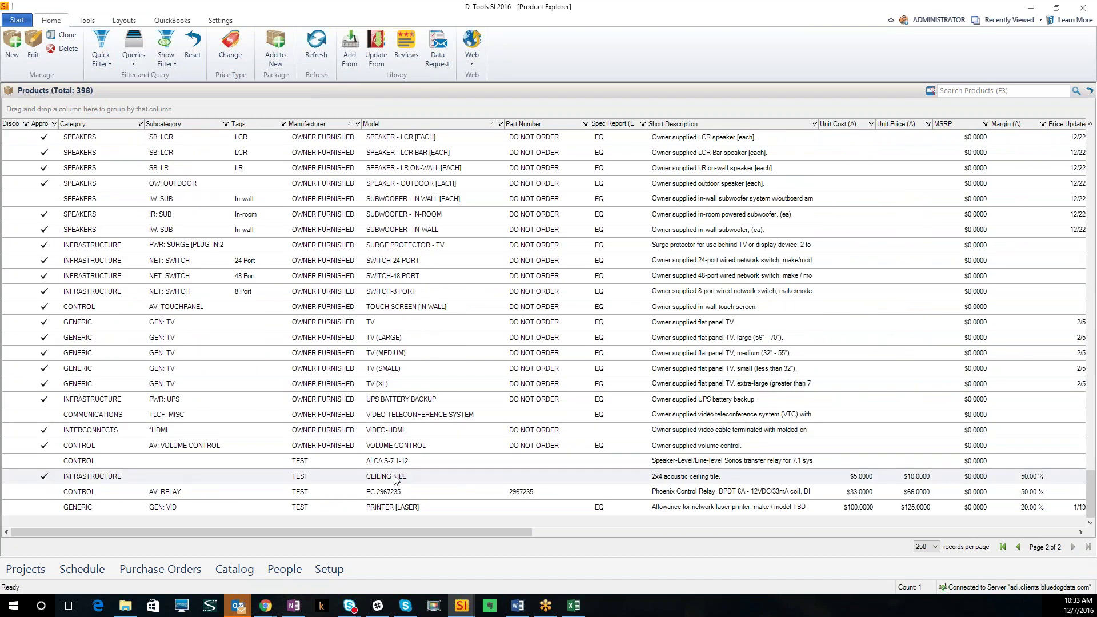
pyautogui.click(398, 478)
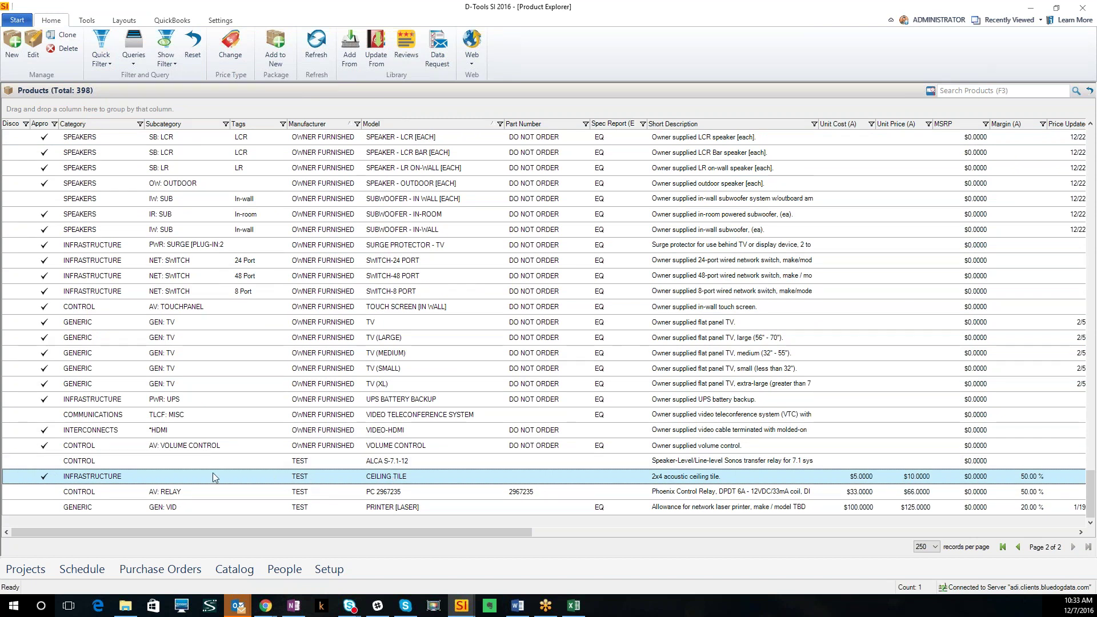
# Mass update the Approved field of the TEST CEILING TILE product to unapproved.
pyautogui.rightClick(43, 479)
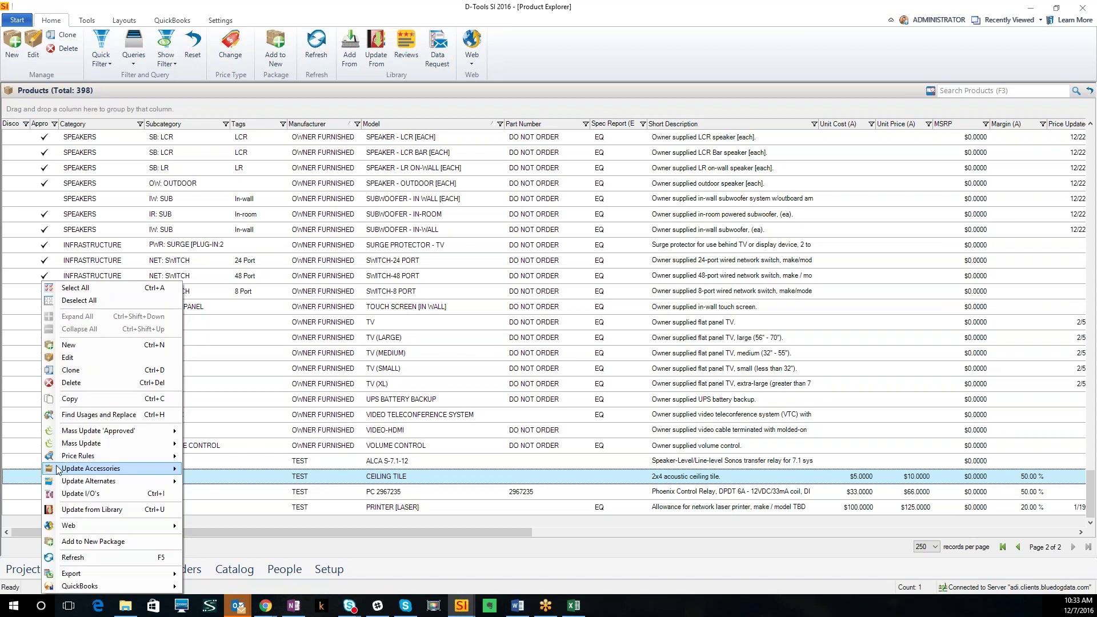
pyautogui.moveTo(128, 432)
pyautogui.click(229, 433)
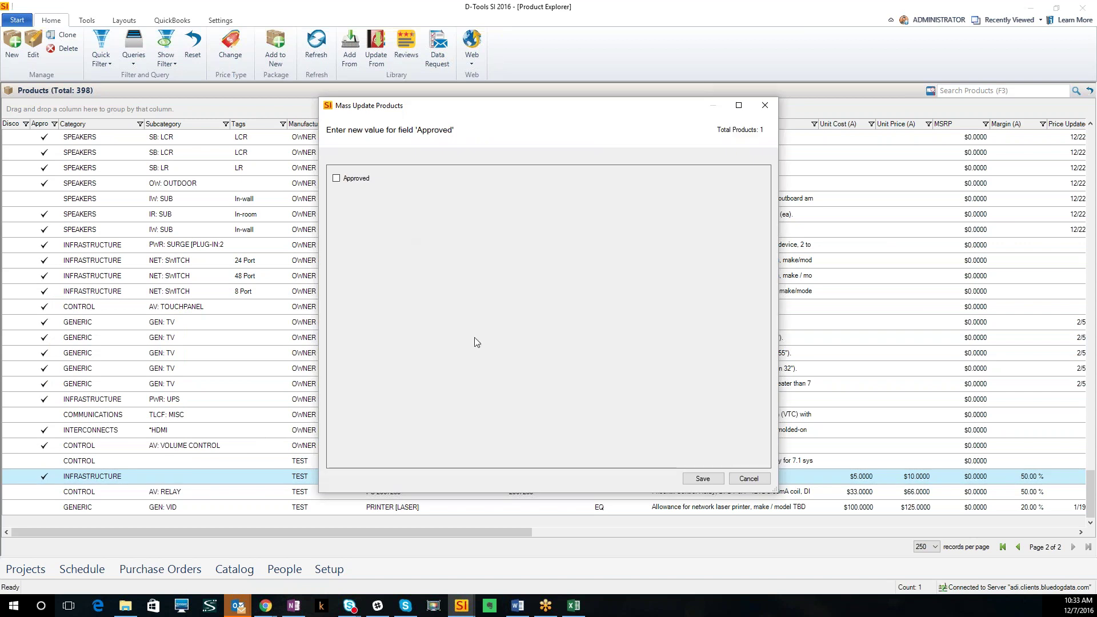
pyautogui.click(701, 479)
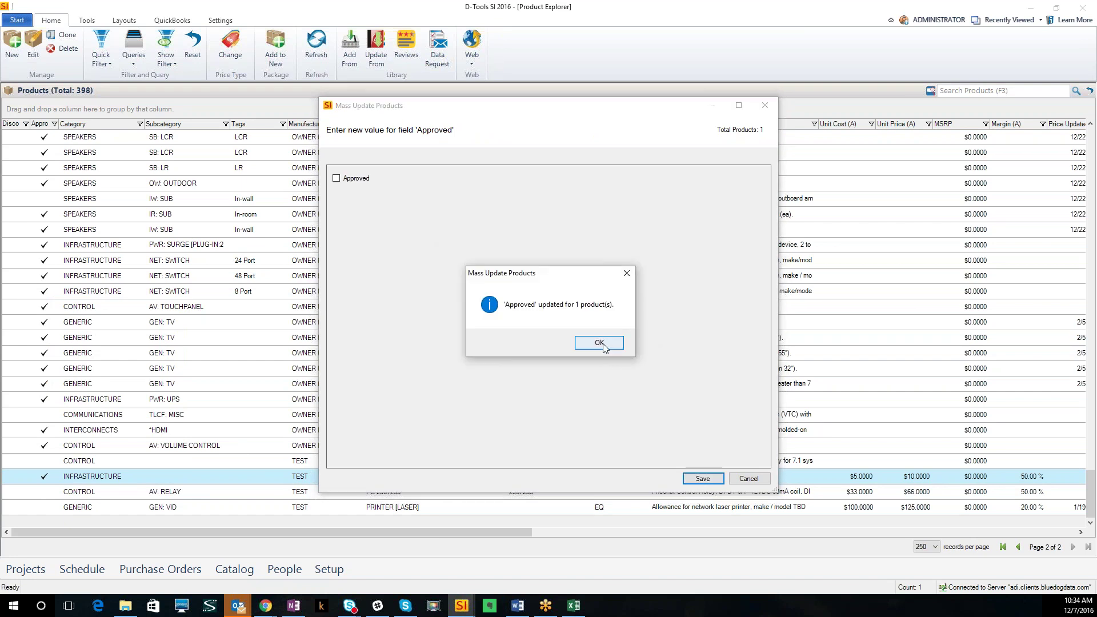
pyautogui.click(599, 343)
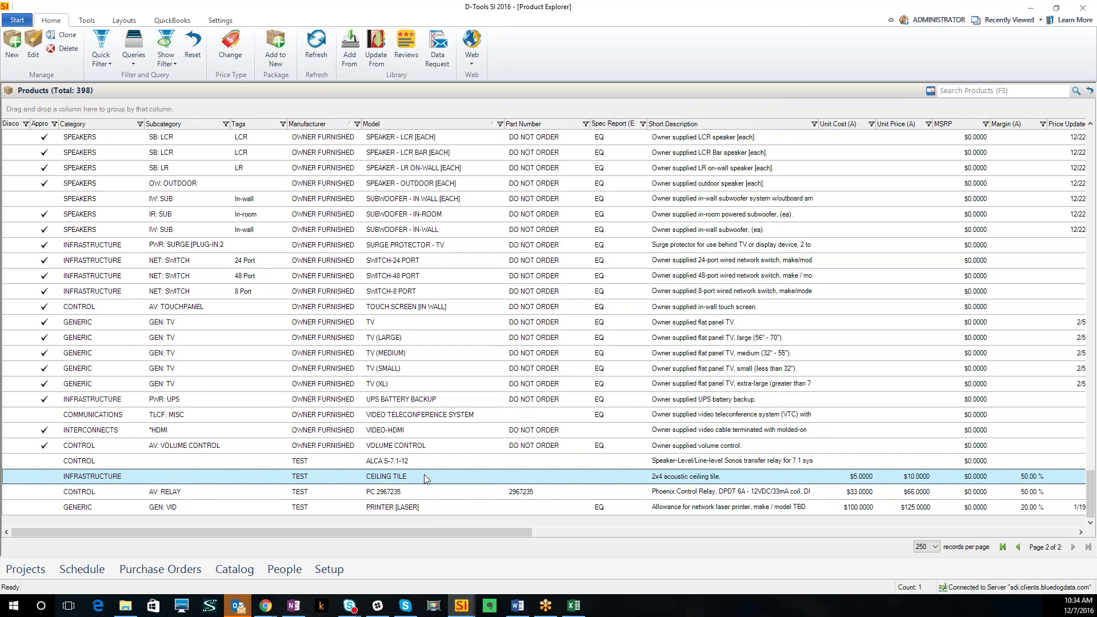
# Open the CEILING TILE product for editing and add "Allowance for" at the start of its short description.
pyautogui.doubleClick(425, 478)
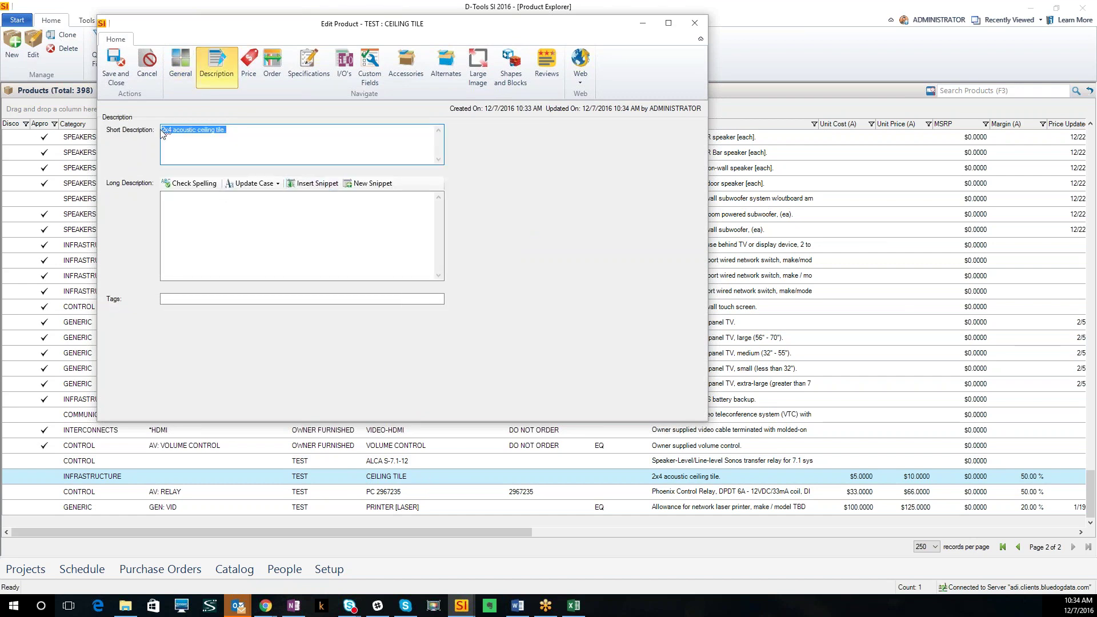
pyautogui.click(201, 146)
pyautogui.write('Allowan')
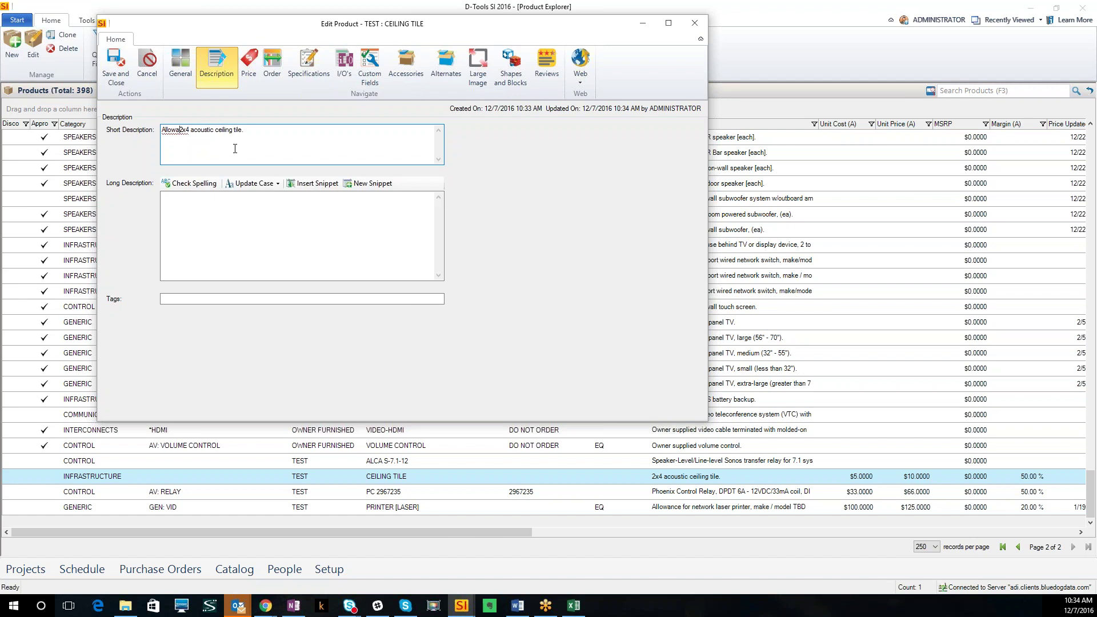
pyautogui.write('ce for')
# Insert the "TBD text" and "TBD-Allowance" snippets into the product's long description.
pyautogui.click(317, 184)
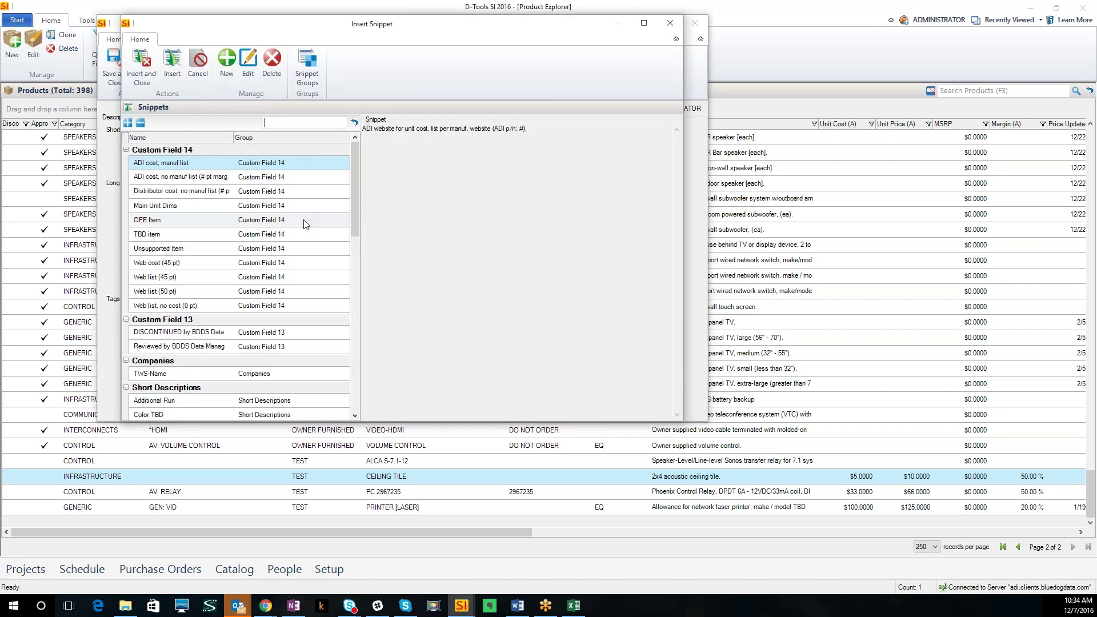
pyautogui.moveTo(357, 227); pyautogui.dragTo(351, 303)
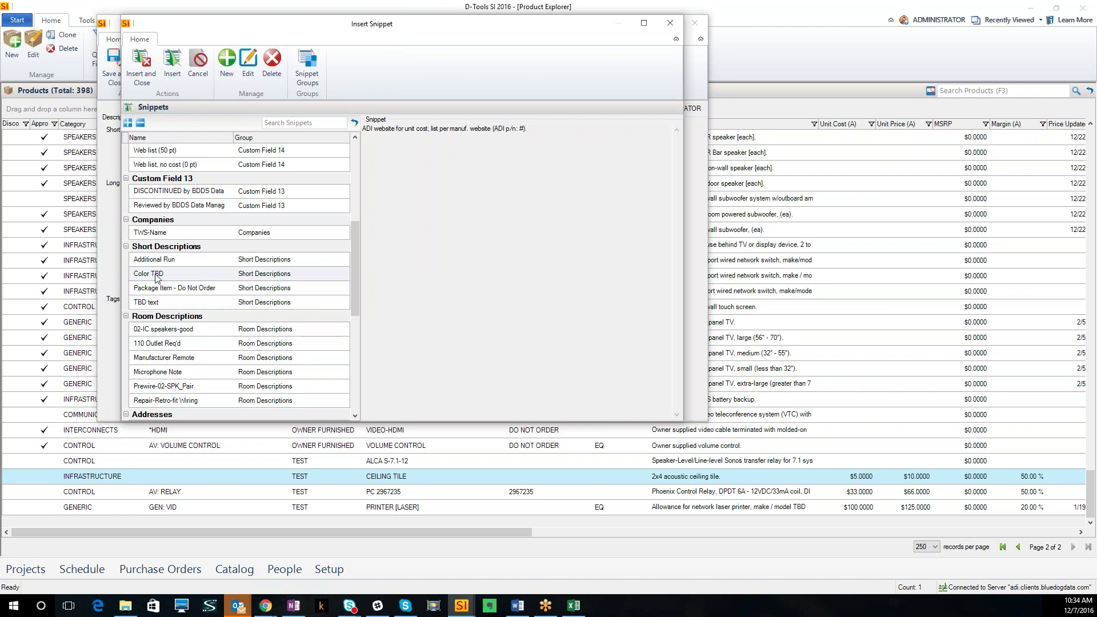
pyautogui.click(183, 305)
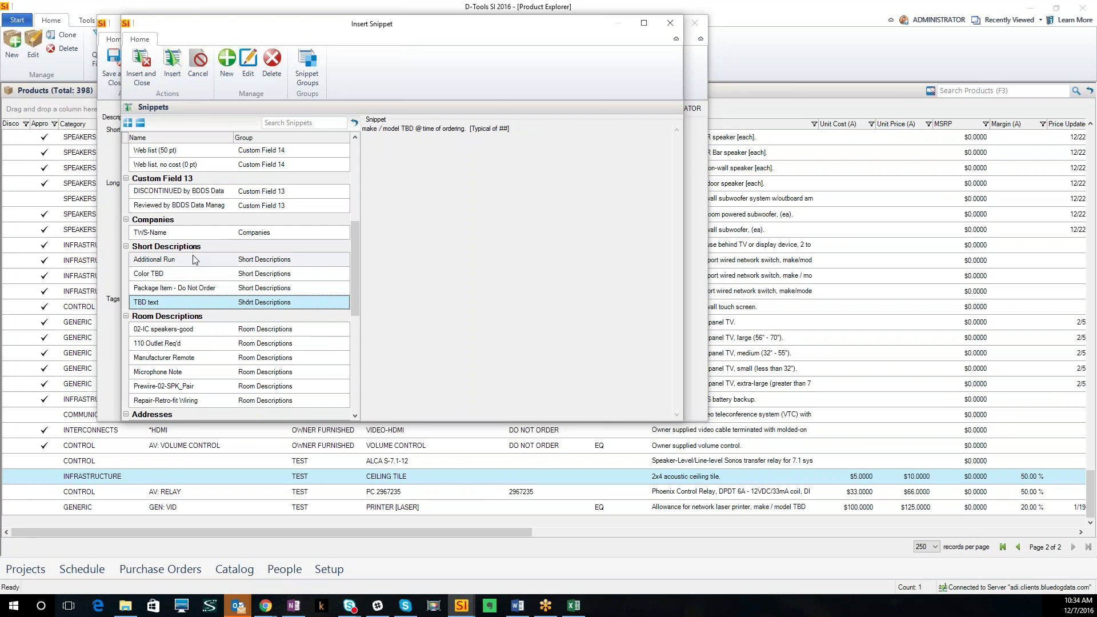
pyautogui.scroll(-2, 221, 320)
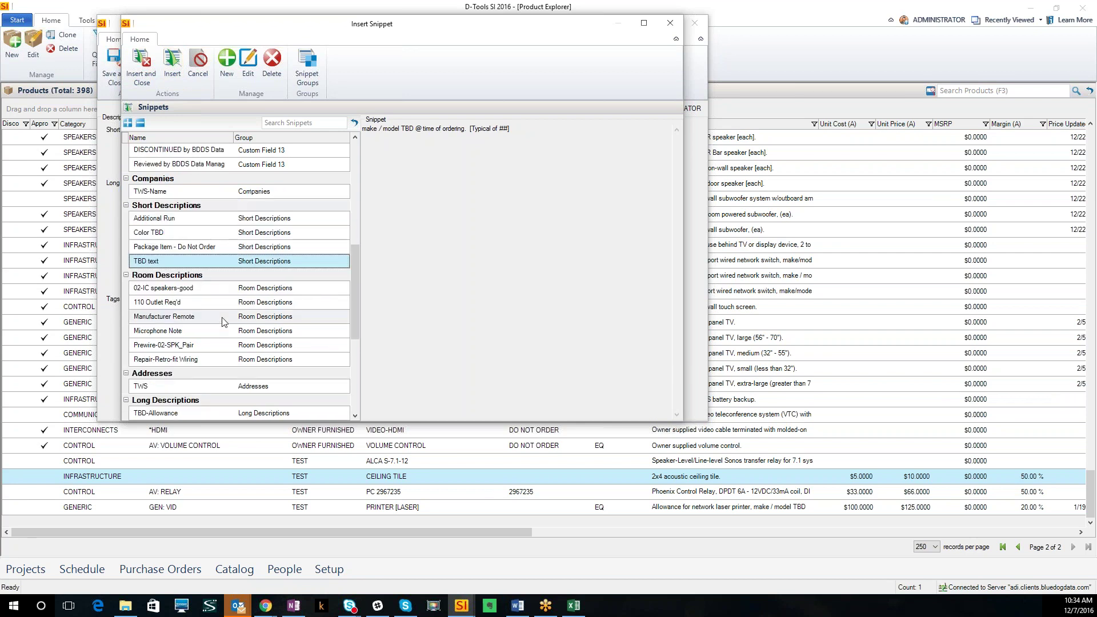
pyautogui.click(191, 373)
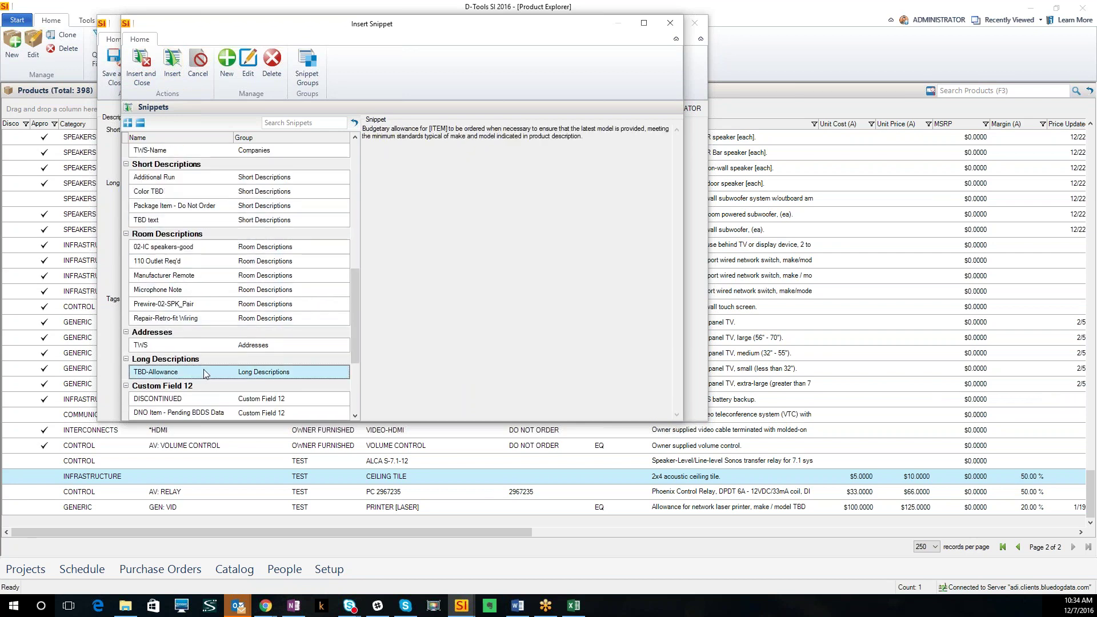
pyautogui.click(141, 66)
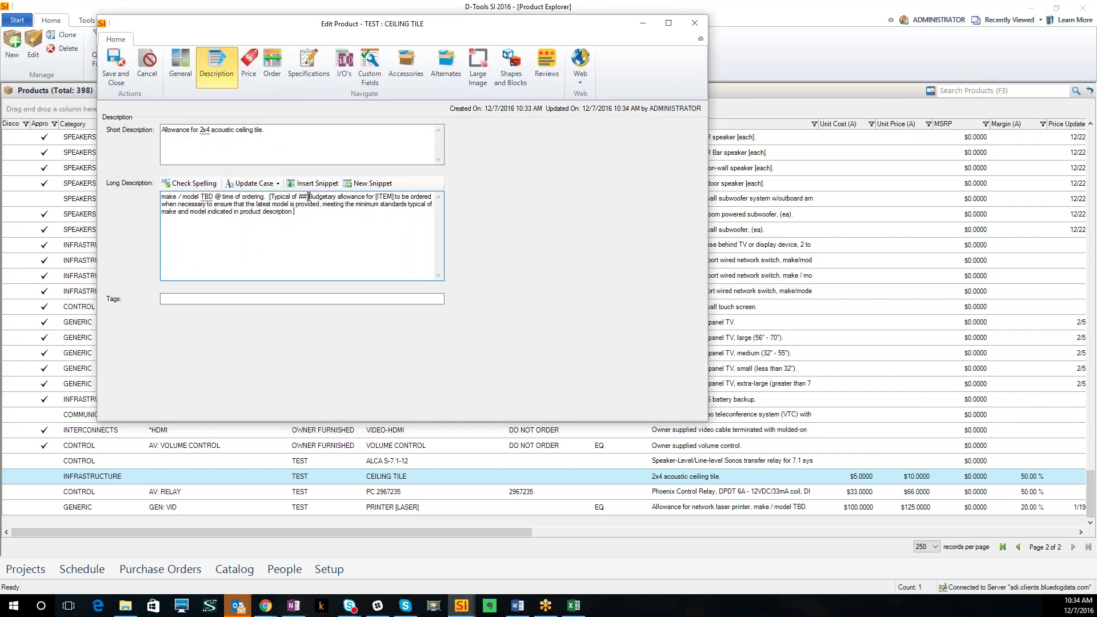
# Move the "make / model TBD @ time of ordering. [Typical of ##]" text from the long description to the end of the short description.
pyautogui.moveTo(309, 197); pyautogui.dragTo(151, 199)
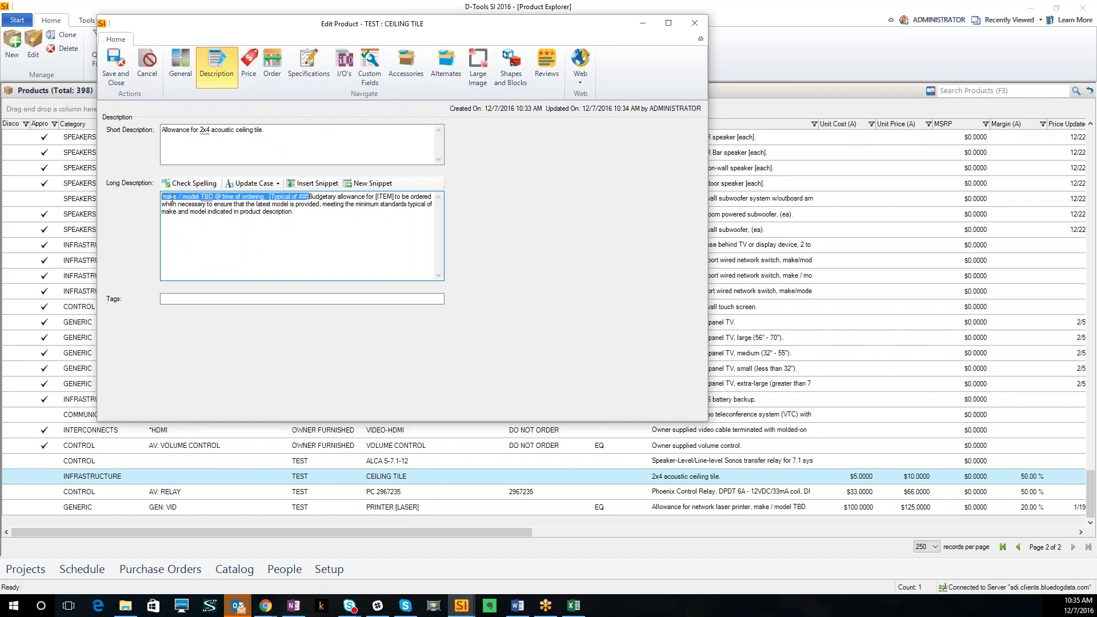
pyautogui.rightClick(172, 199)
pyautogui.click(196, 222)
pyautogui.click(279, 136)
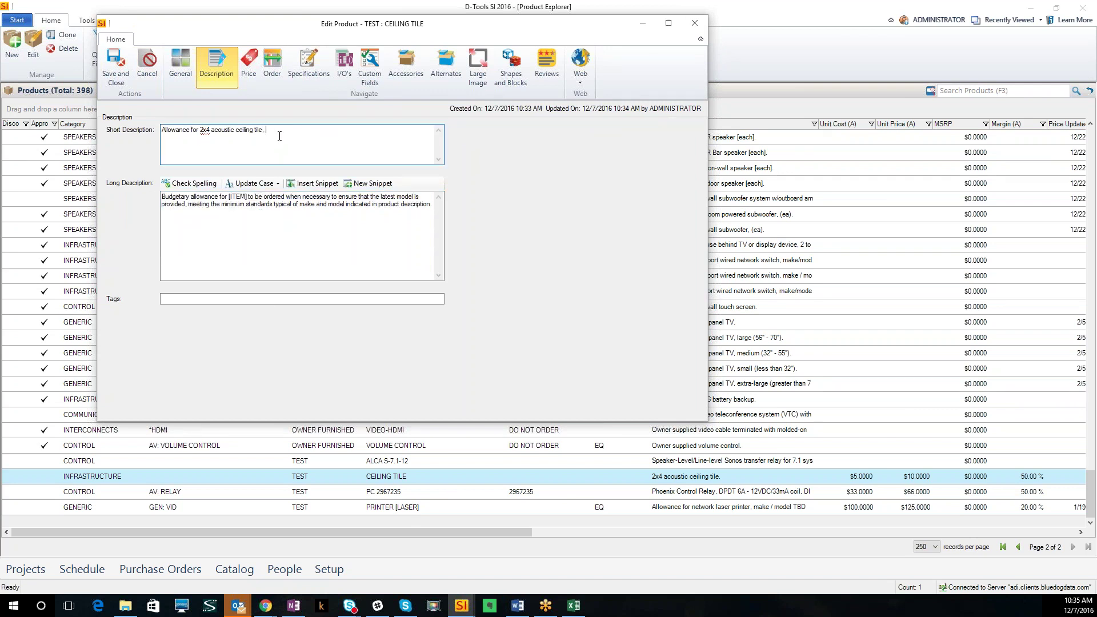
pyautogui.hotkey('ctrl', 'v')
# Replace the [ITEM] placeholder in the long description with "2x4 acoustic ceiling tile," copied from the short description, and tidy the spacing.
pyautogui.moveTo(200, 129); pyautogui.dragTo(259, 132)
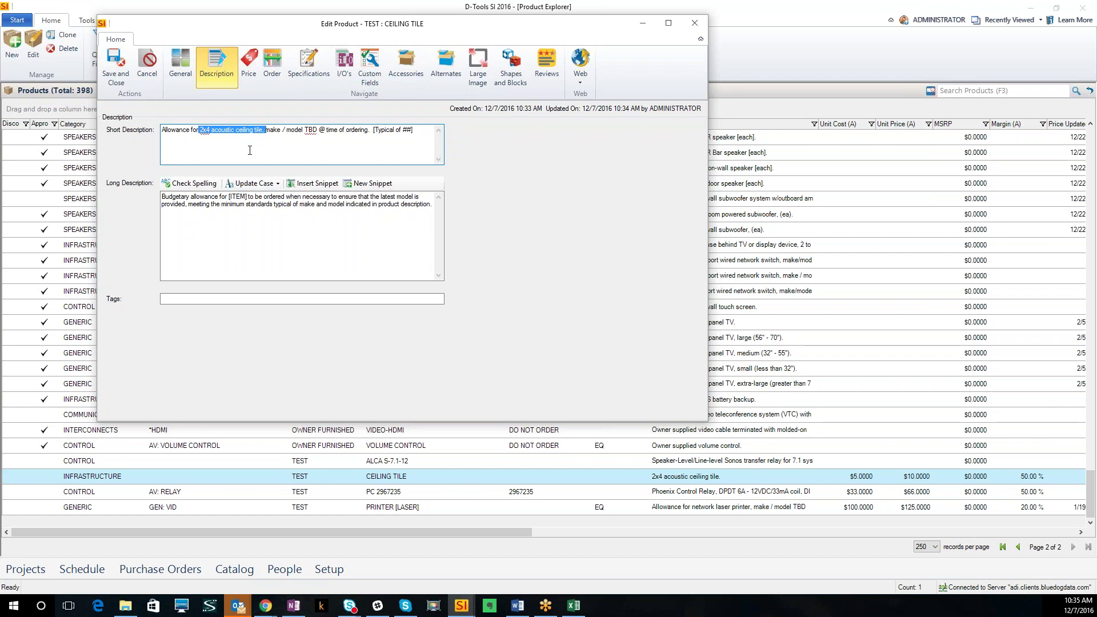
pyautogui.moveTo(229, 196); pyautogui.dragTo(249, 196)
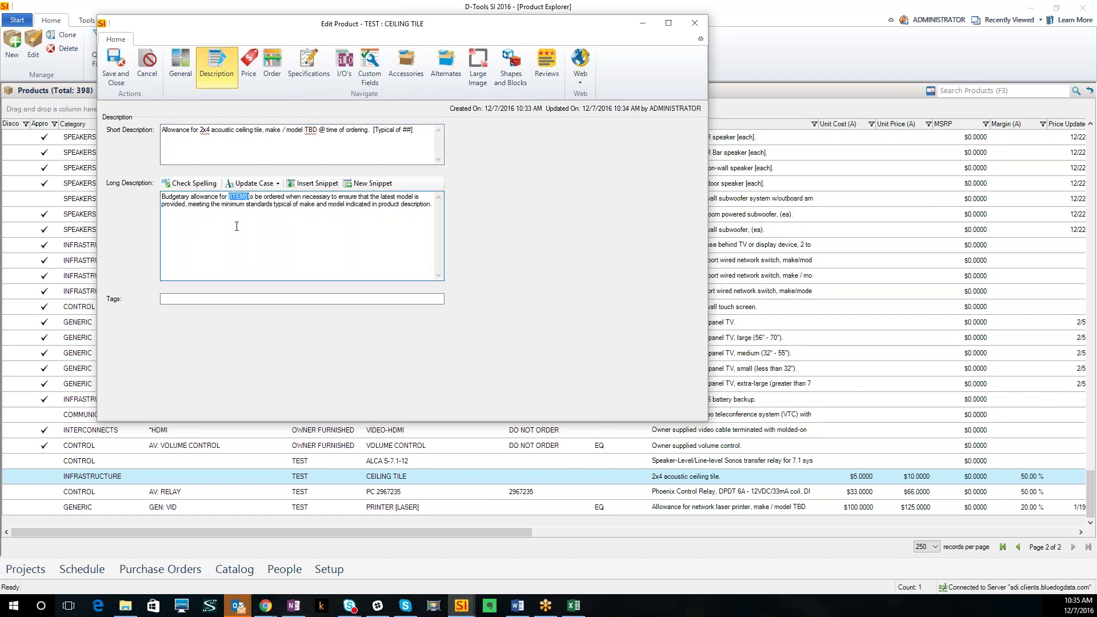
pyautogui.hotkey('ctrl', 'v')
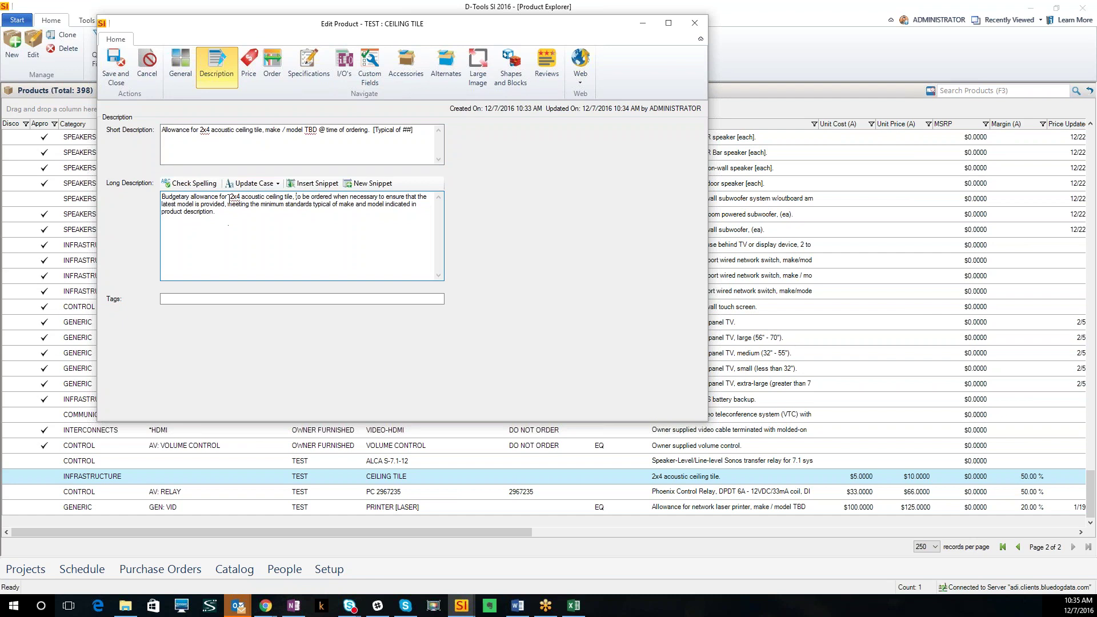
pyautogui.press('BackSpace')
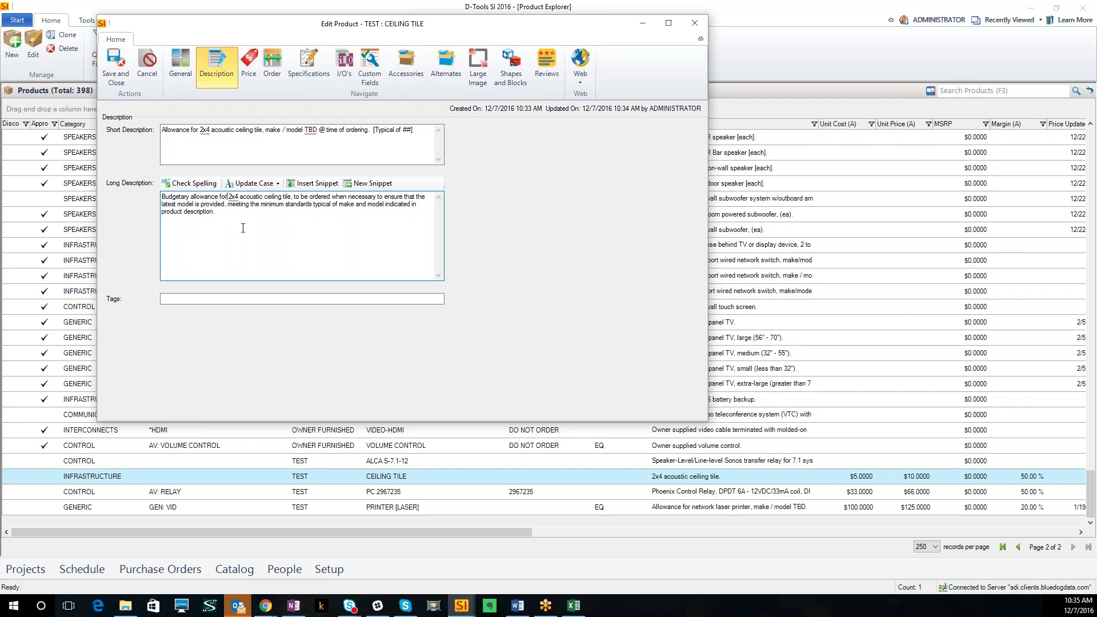
# Insert the "TBD item" snippet into the General Notes custom field of the ceiling tile product.
pyautogui.click(249, 85)
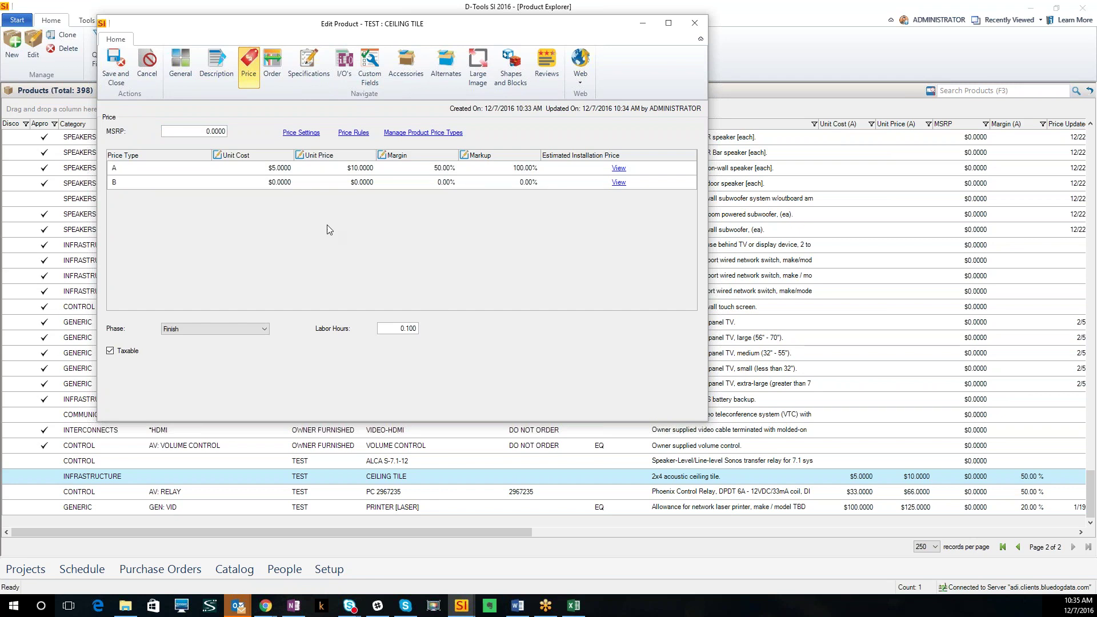
pyautogui.click(371, 76)
pyautogui.scroll(-5, 467, 309)
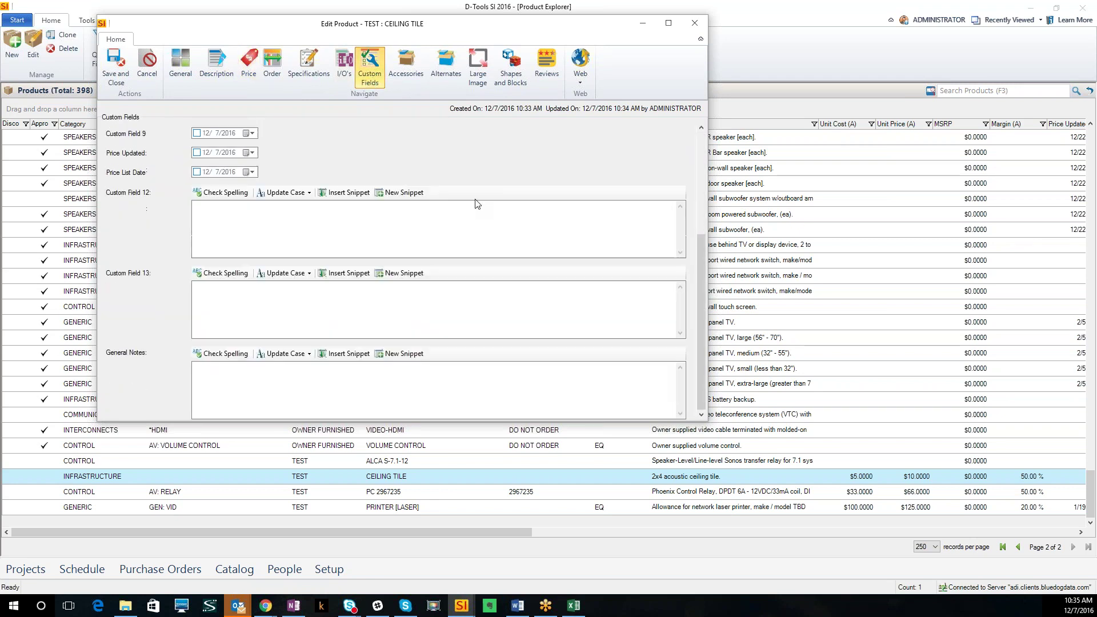
pyautogui.click(344, 353)
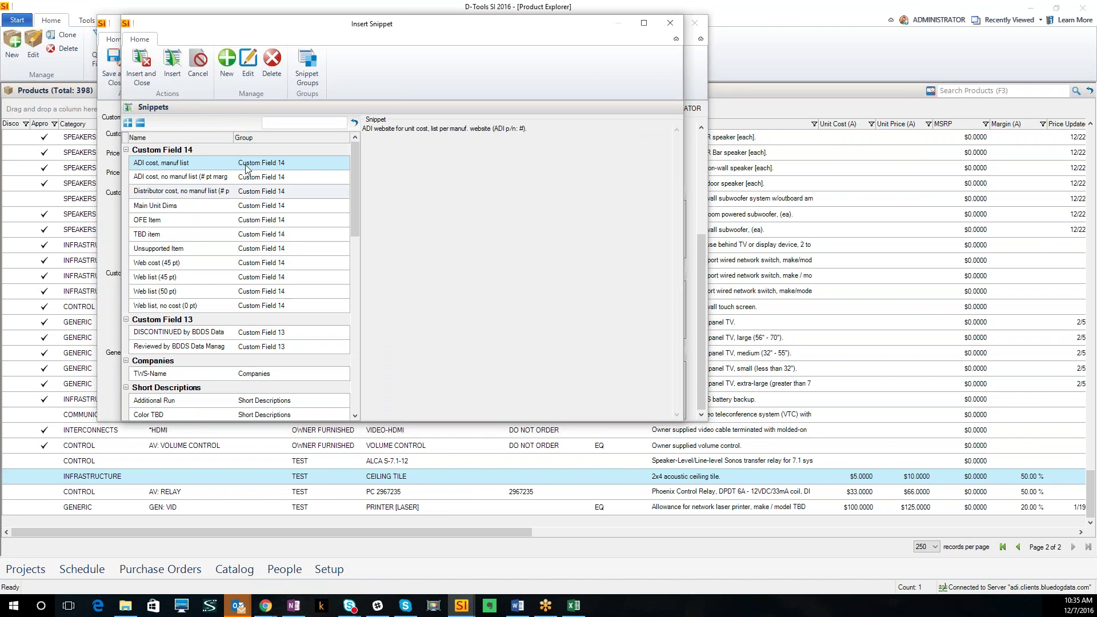
pyautogui.click(159, 233)
pyautogui.click(138, 72)
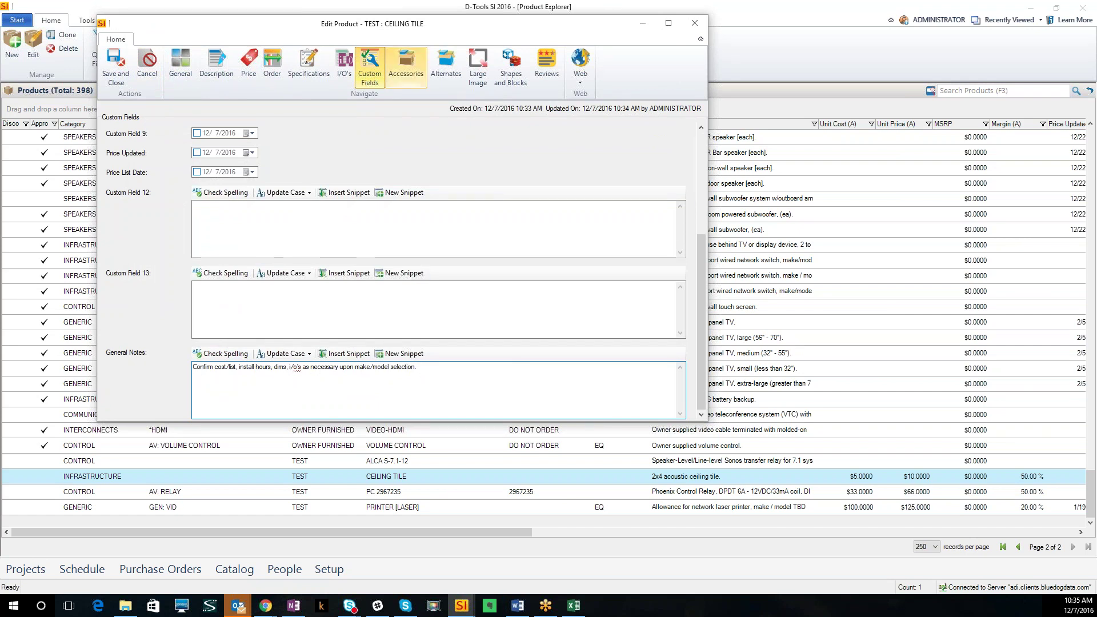
# Review the product's accessories, description, price, order, specification and general details, and save and close the product.
pyautogui.click(405, 66)
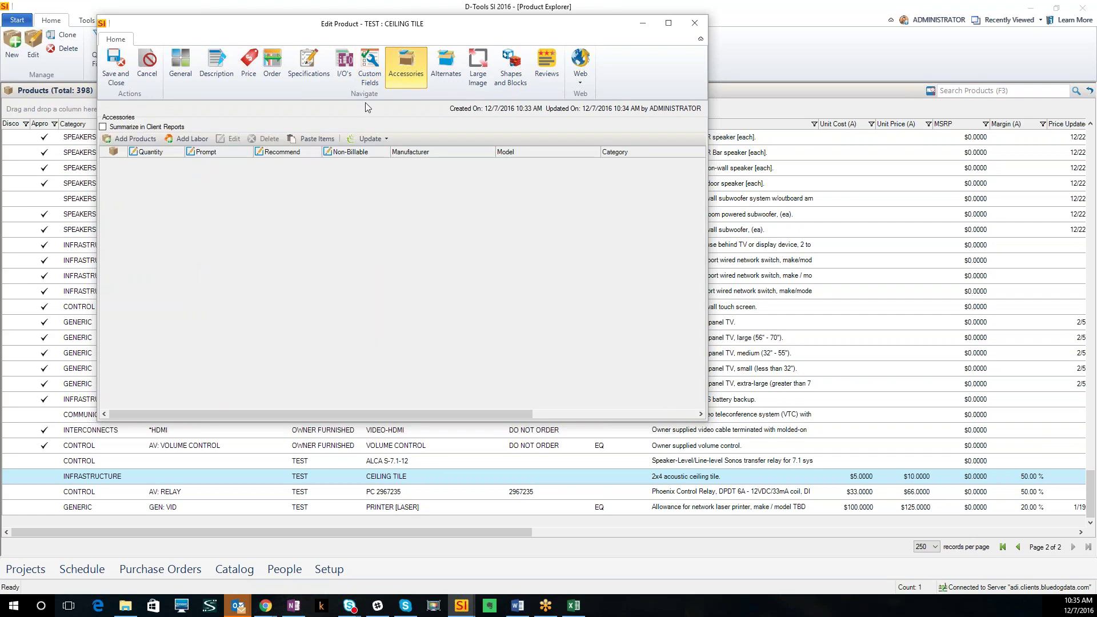
pyautogui.click(215, 79)
pyautogui.click(246, 79)
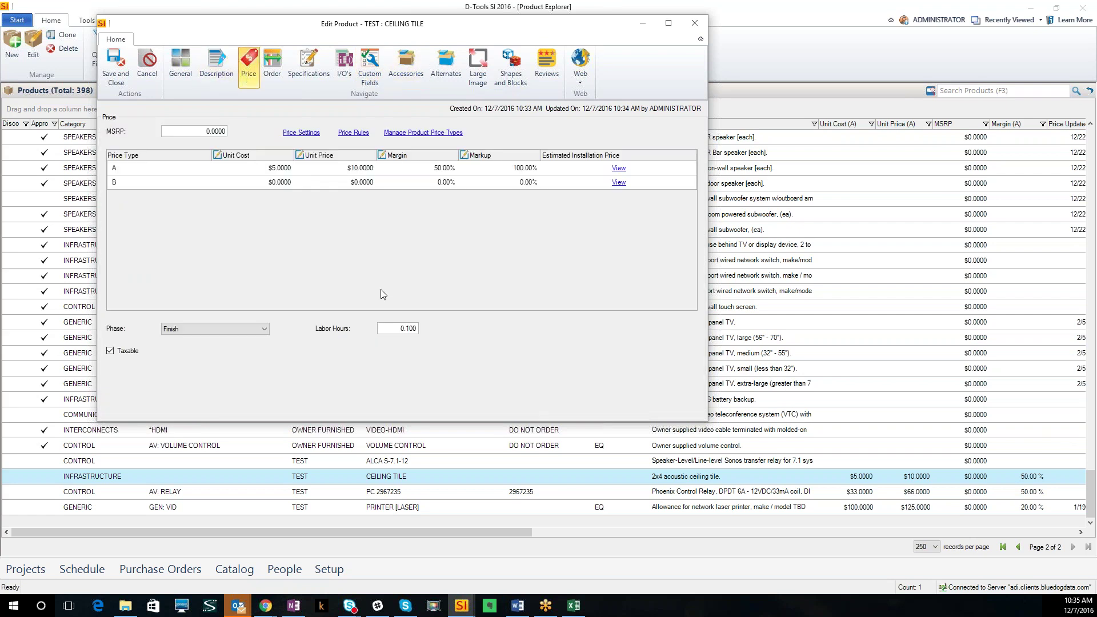
pyautogui.click(273, 76)
pyautogui.click(296, 78)
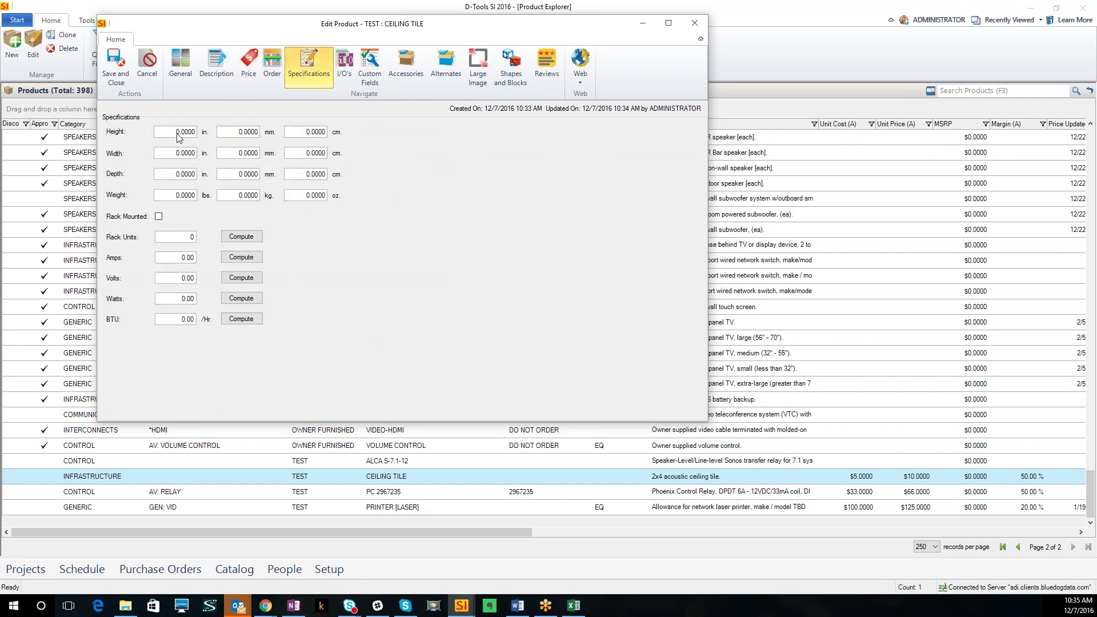
pyautogui.click(181, 84)
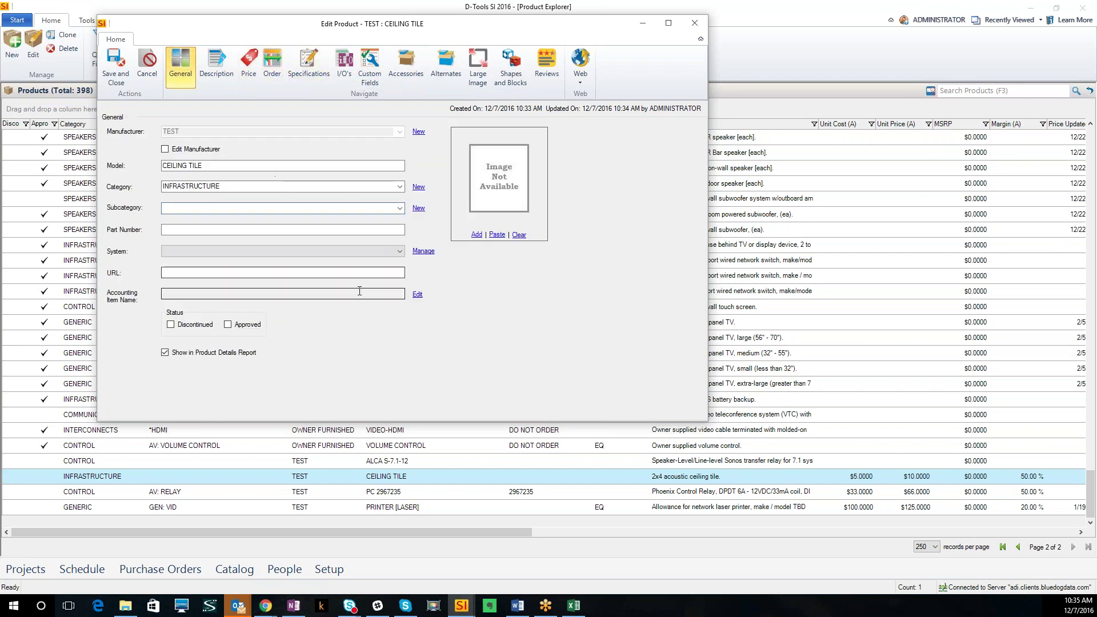
pyautogui.click(114, 79)
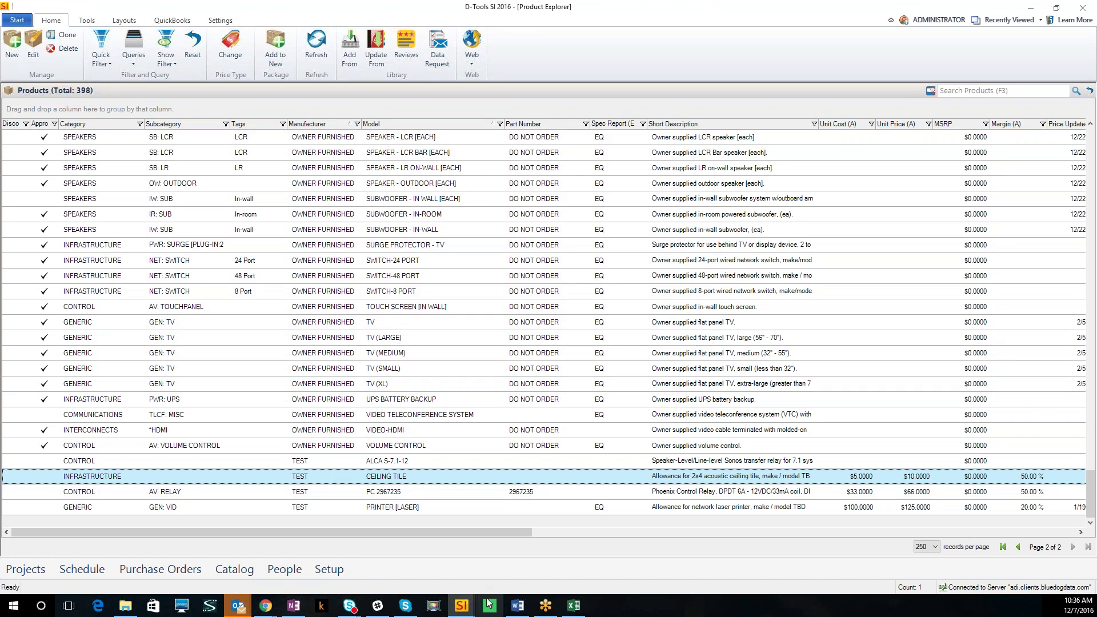
# Switch to the Project Editor and search its Product Explorer for "tv-uh".
pyautogui.moveTo(468, 606)
pyautogui.click(510, 569)
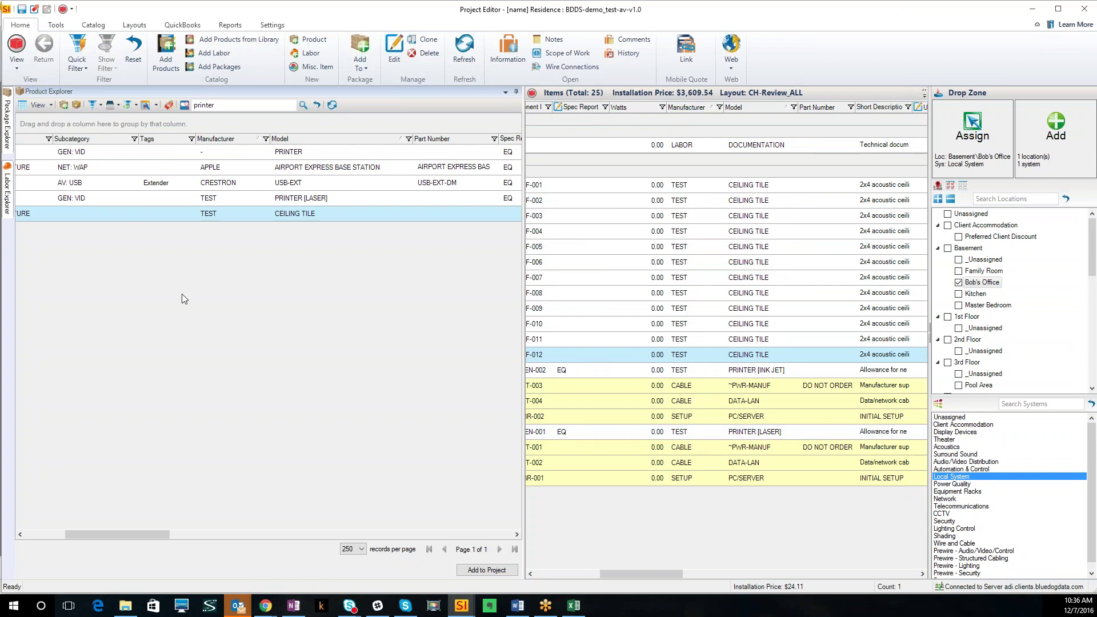
pyautogui.moveTo(230, 105); pyautogui.dragTo(170, 109)
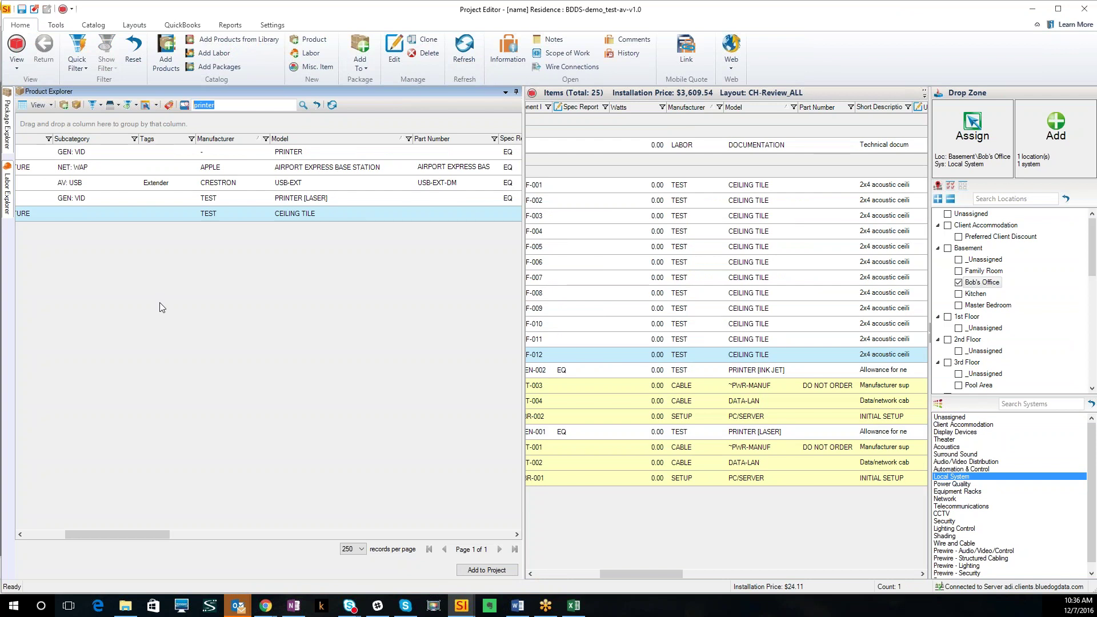
pyautogui.write('t')
pyautogui.write('v-uh')
pyautogui.press('Return')
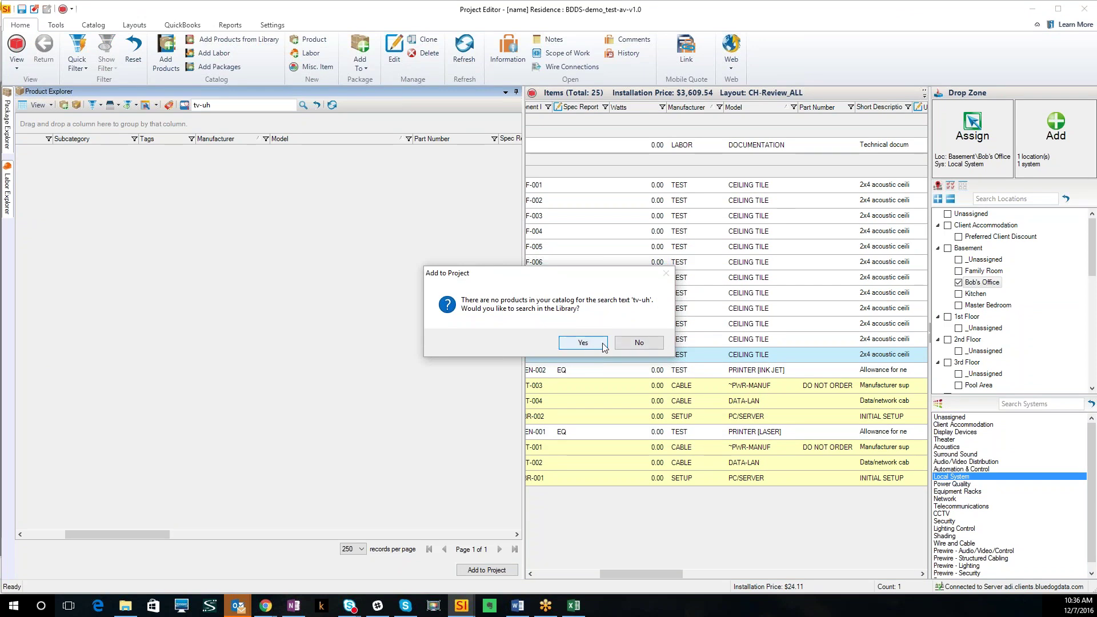
pyautogui.click(583, 343)
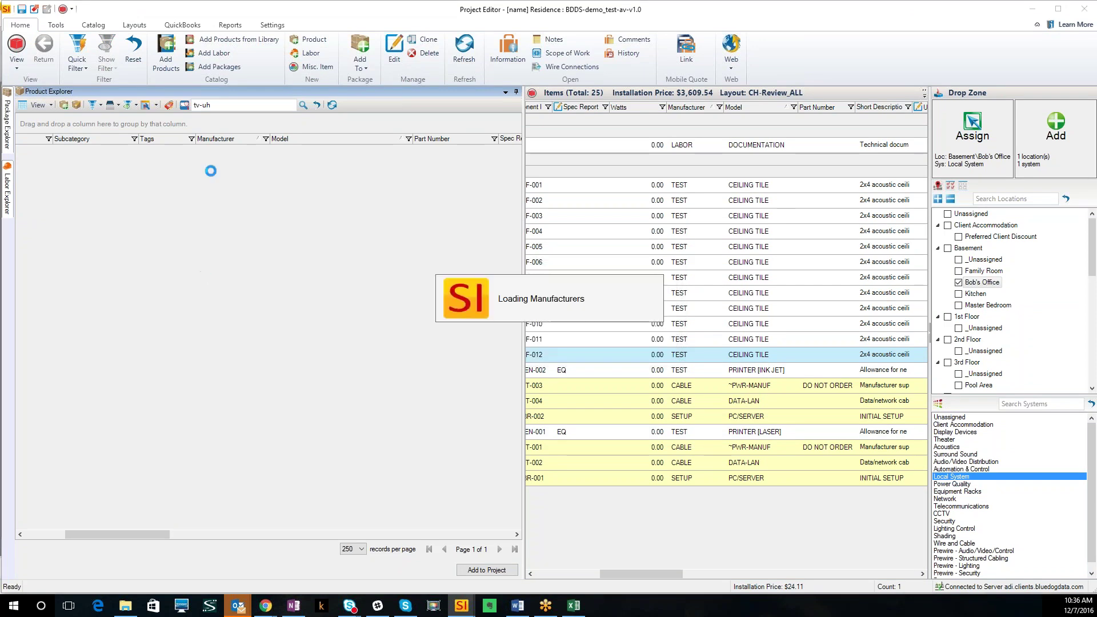
# Reset the Product Explorer's quick filter to approved, active products only, apply it, and decline the library search.
pyautogui.click(100, 106)
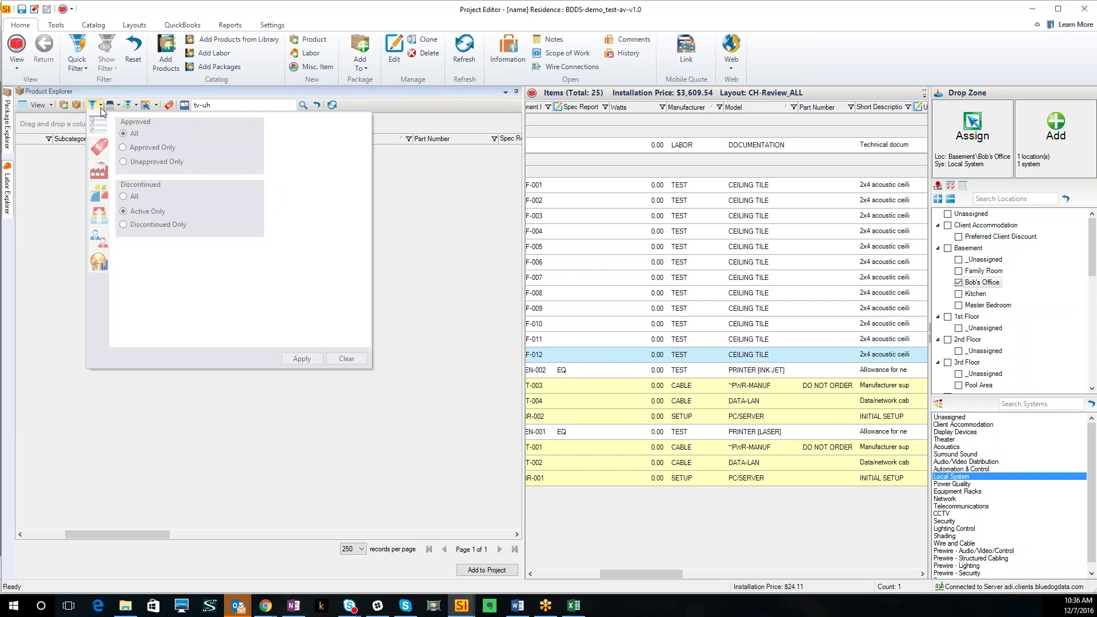
pyautogui.click(347, 358)
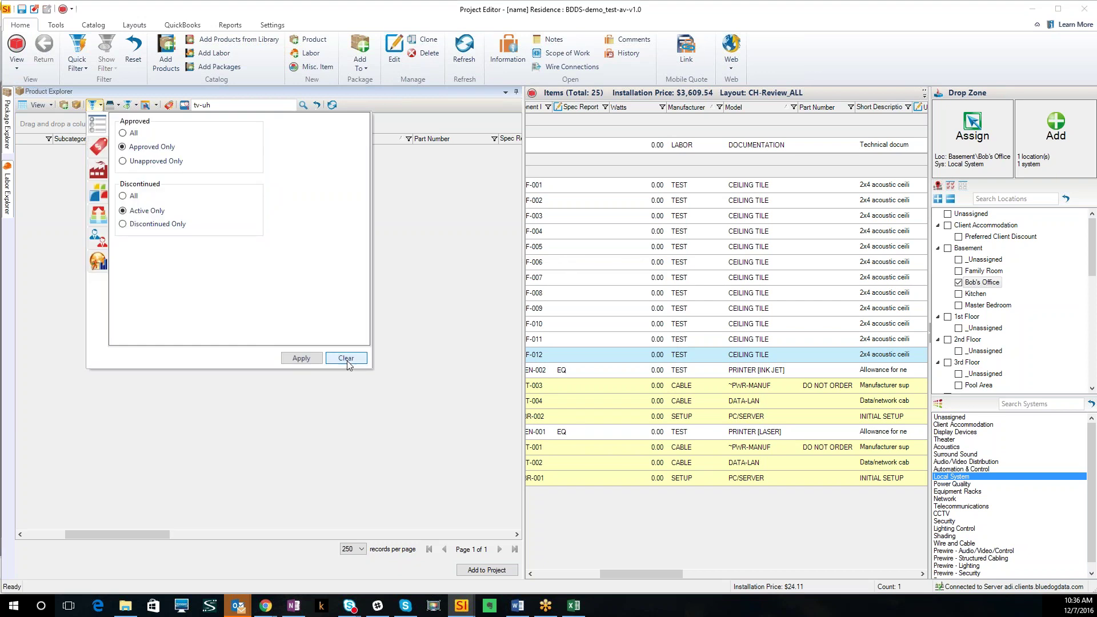
pyautogui.click(301, 359)
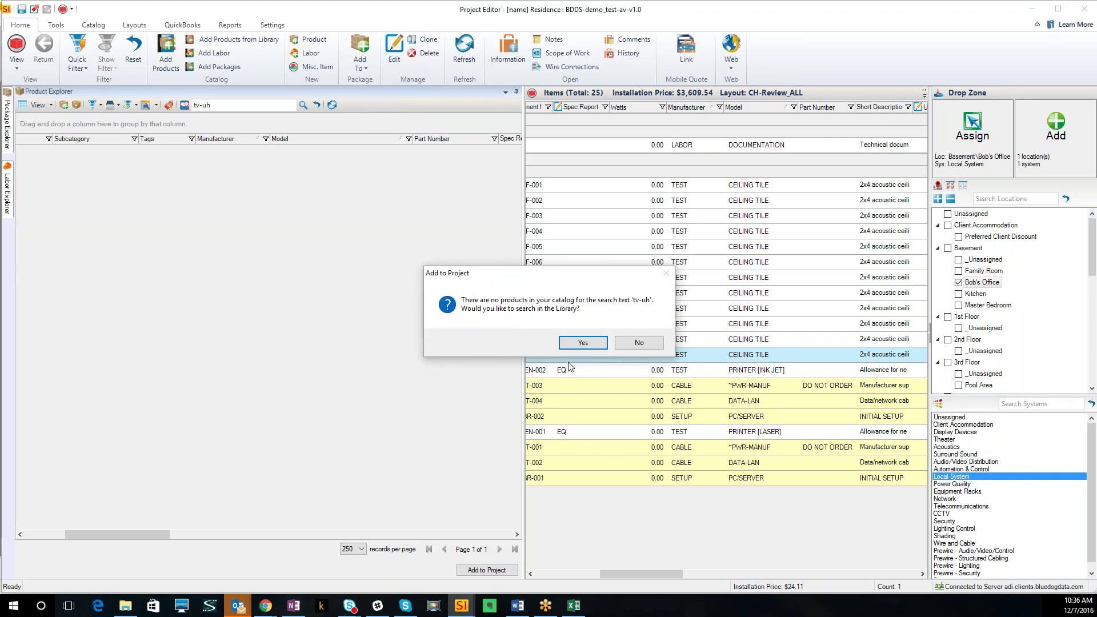
pyautogui.click(640, 343)
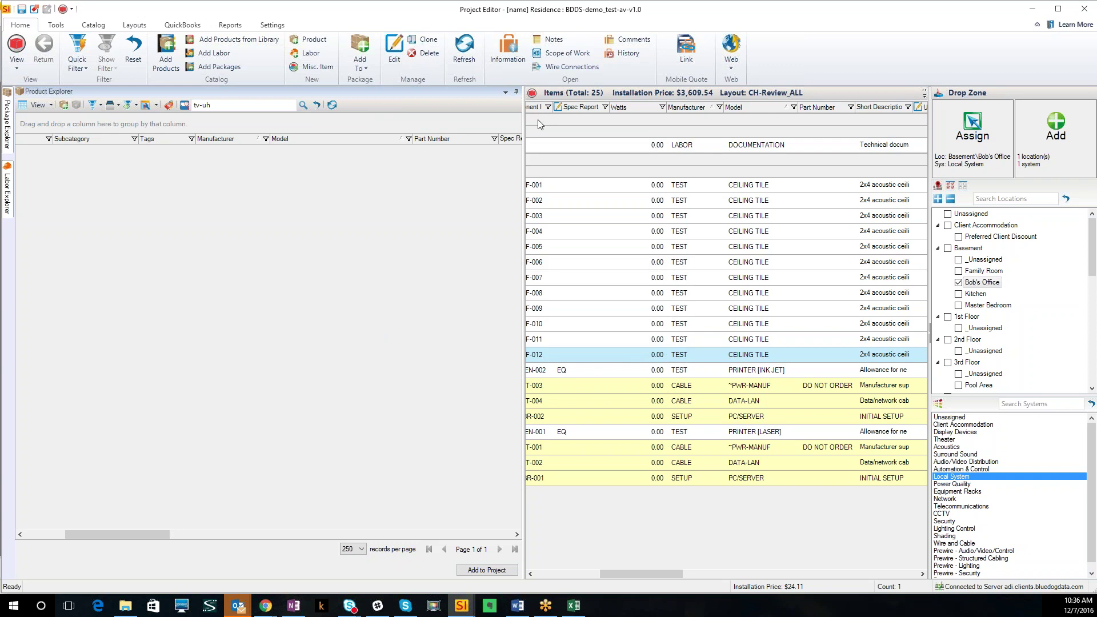
# Hide the Product Explorer and run the AD EQ Specification report from the project's other reports.
pyautogui.click(516, 92)
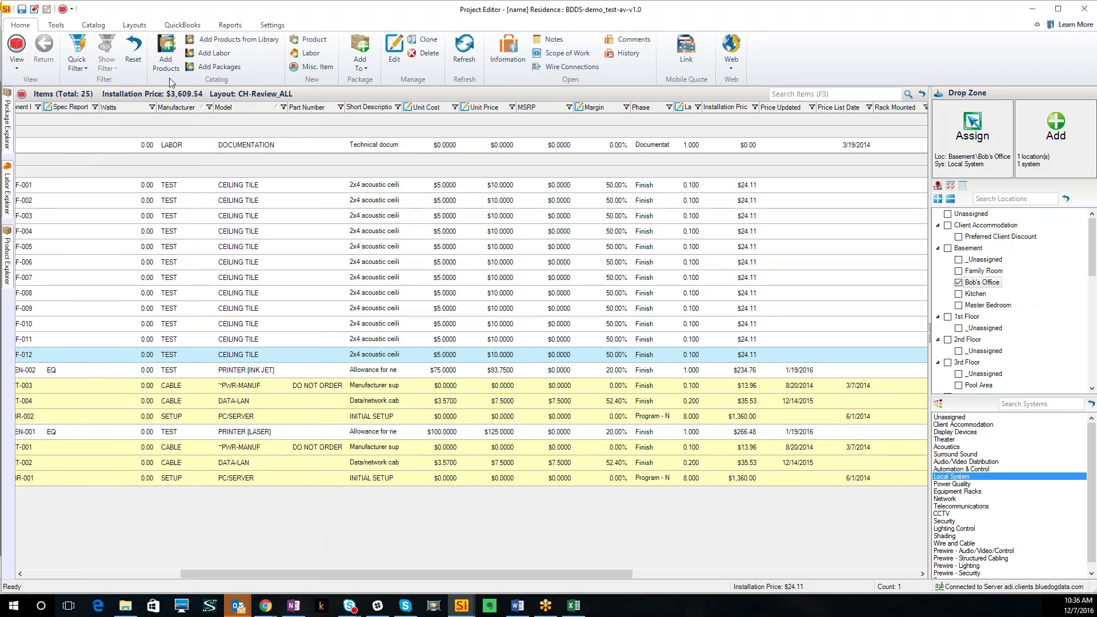
pyautogui.click(232, 26)
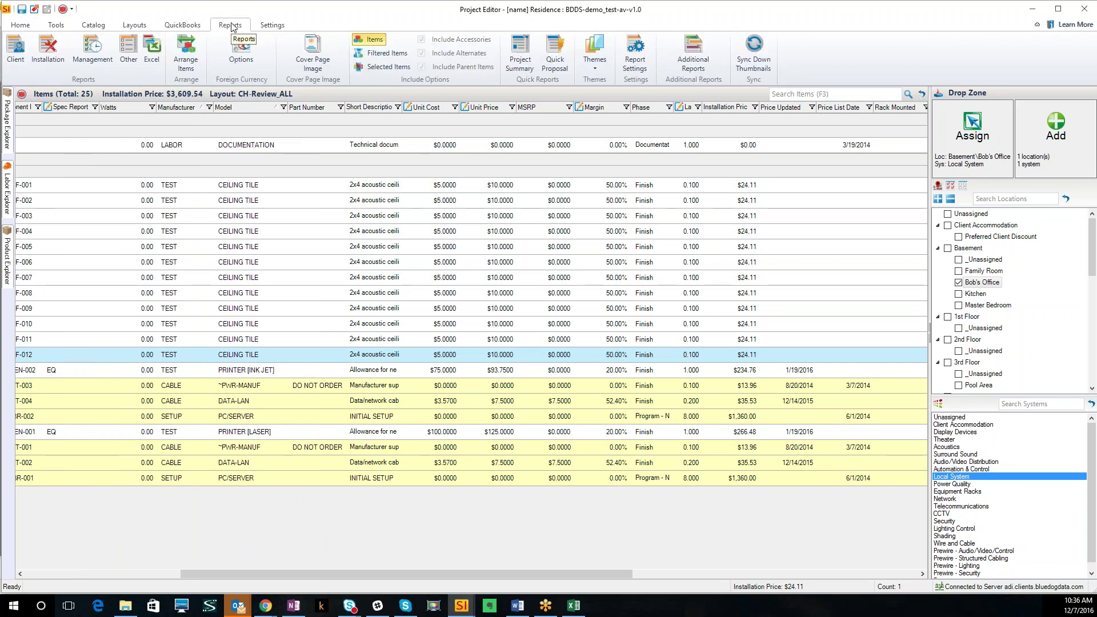
pyautogui.click(131, 67)
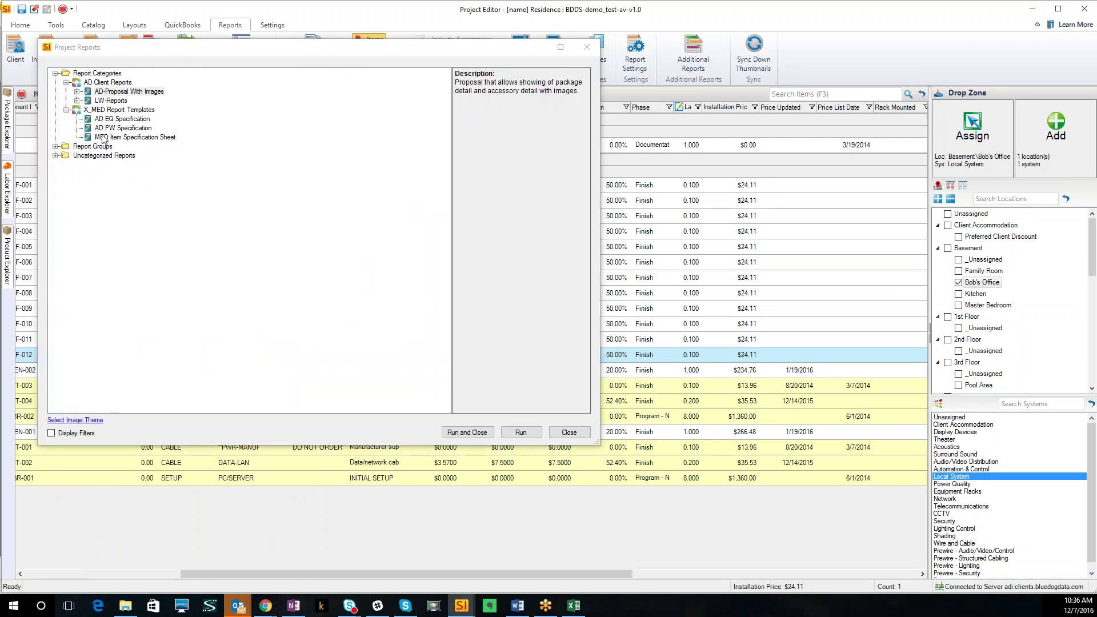
pyautogui.click(122, 120)
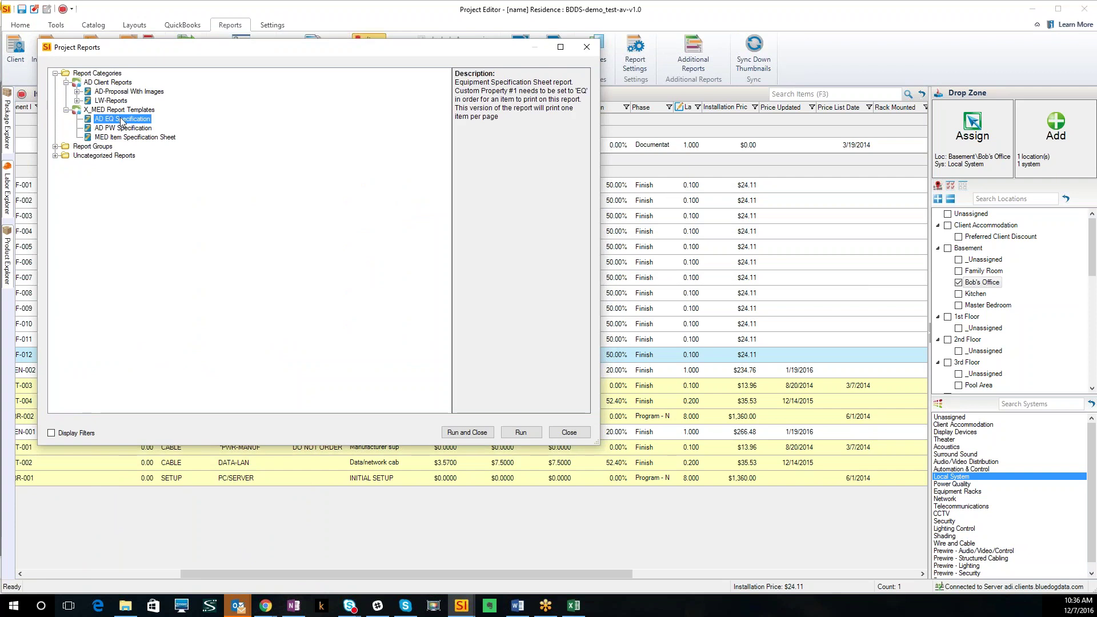
pyautogui.click(56, 156)
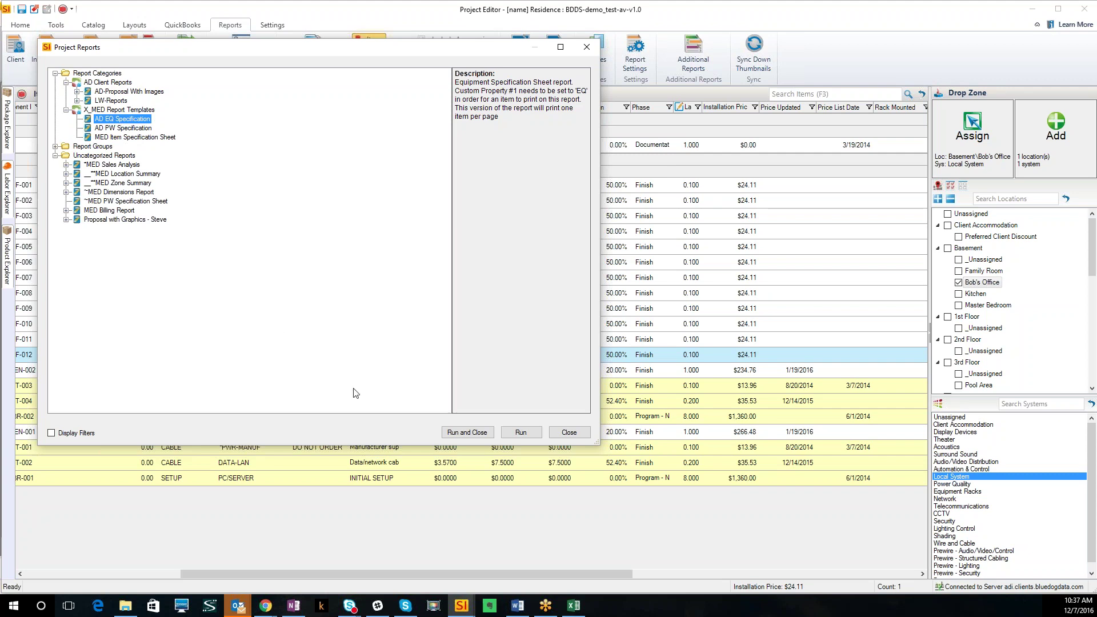
pyautogui.click(516, 434)
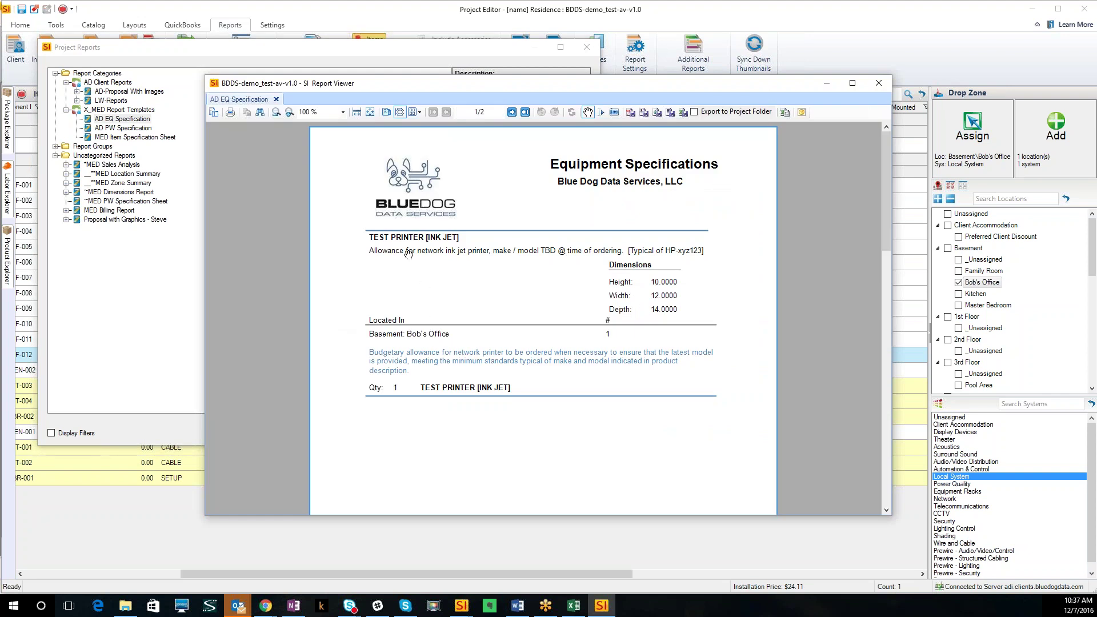
# Examine the allowance descriptions, dimensions, images and notes of both printers in the Equipment Specifications report, and close the report.
pyautogui.scroll(-10, 490, 275)
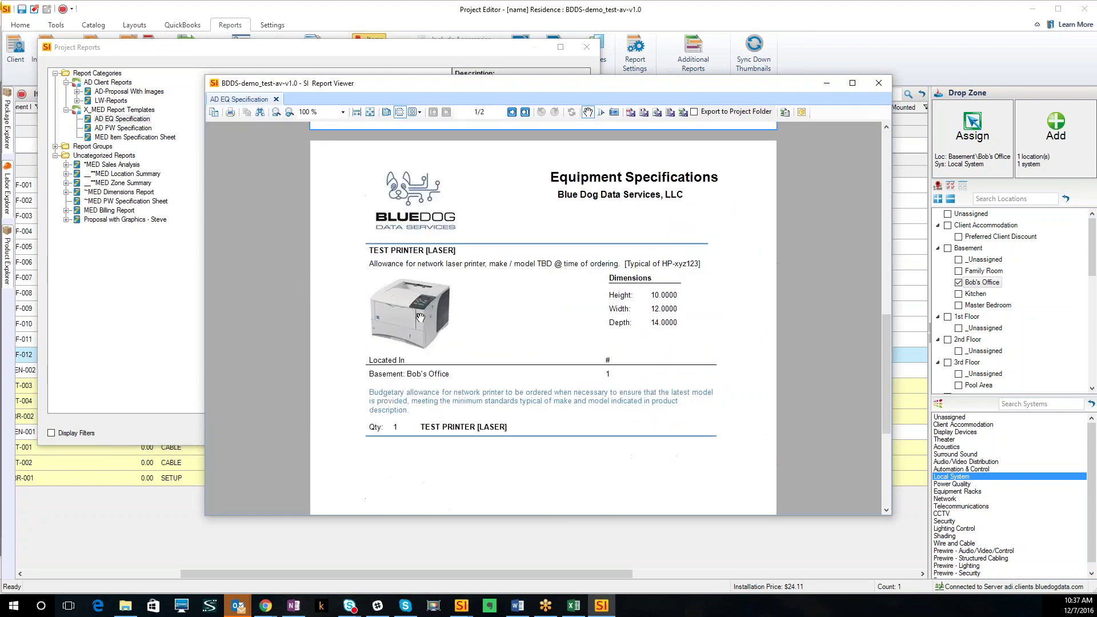
pyautogui.scroll(10, 475, 144)
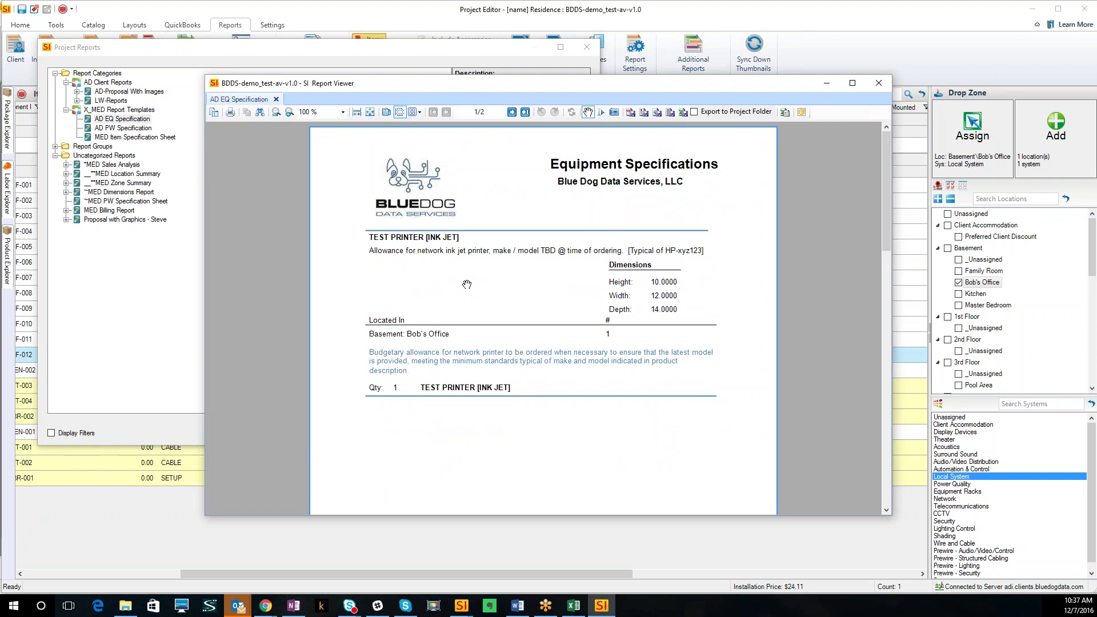
pyautogui.scroll(-10, 433, 328)
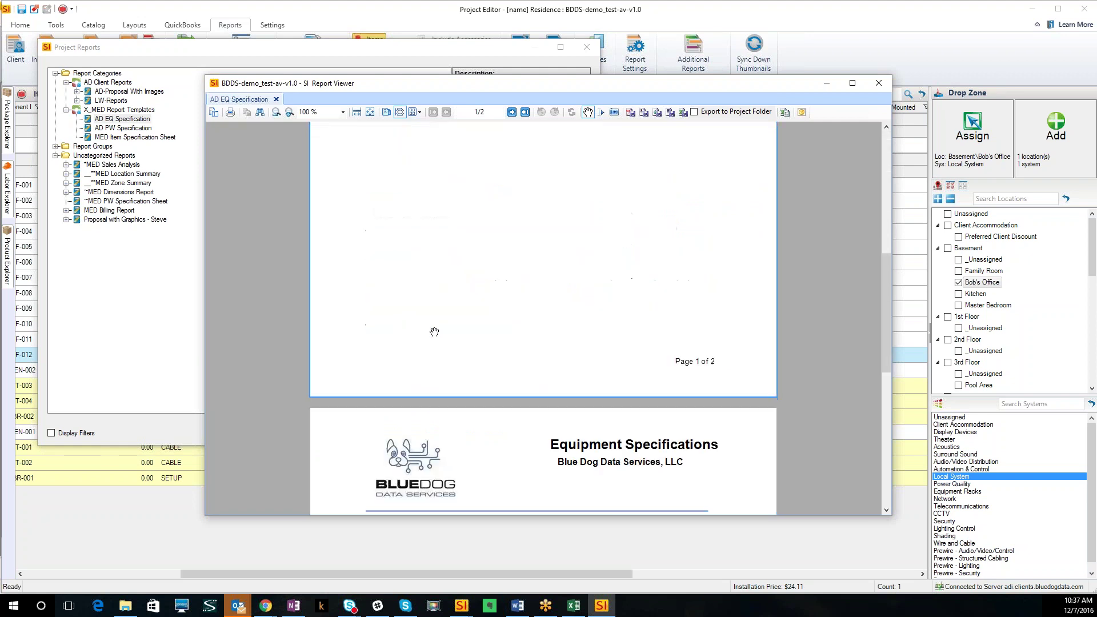
pyautogui.scroll(-1, 435, 330)
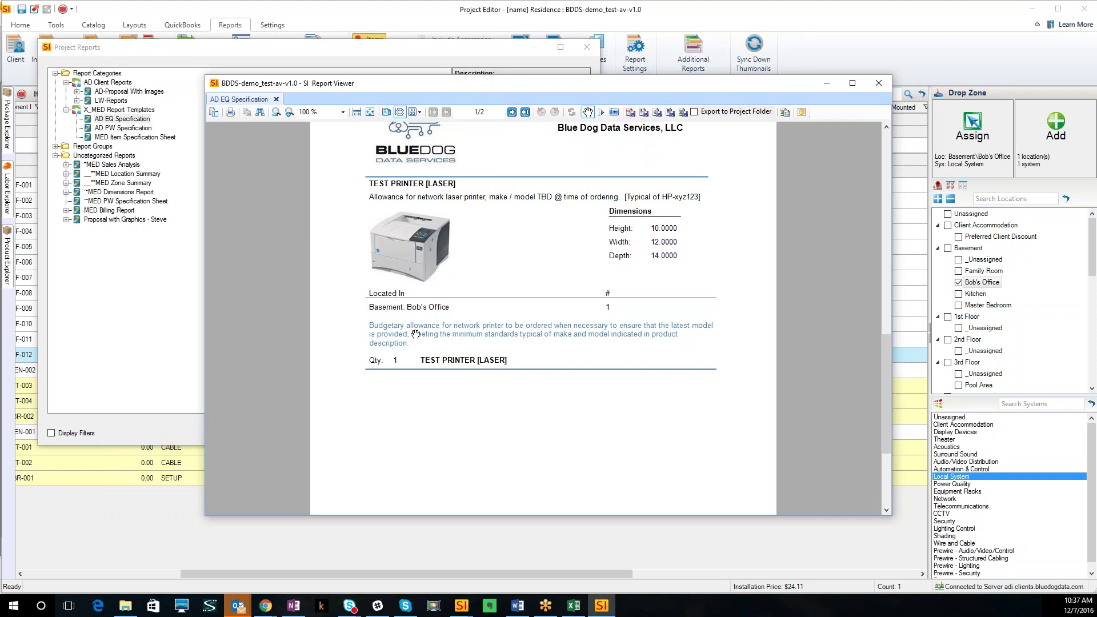
pyautogui.scroll(-3, 621, 439)
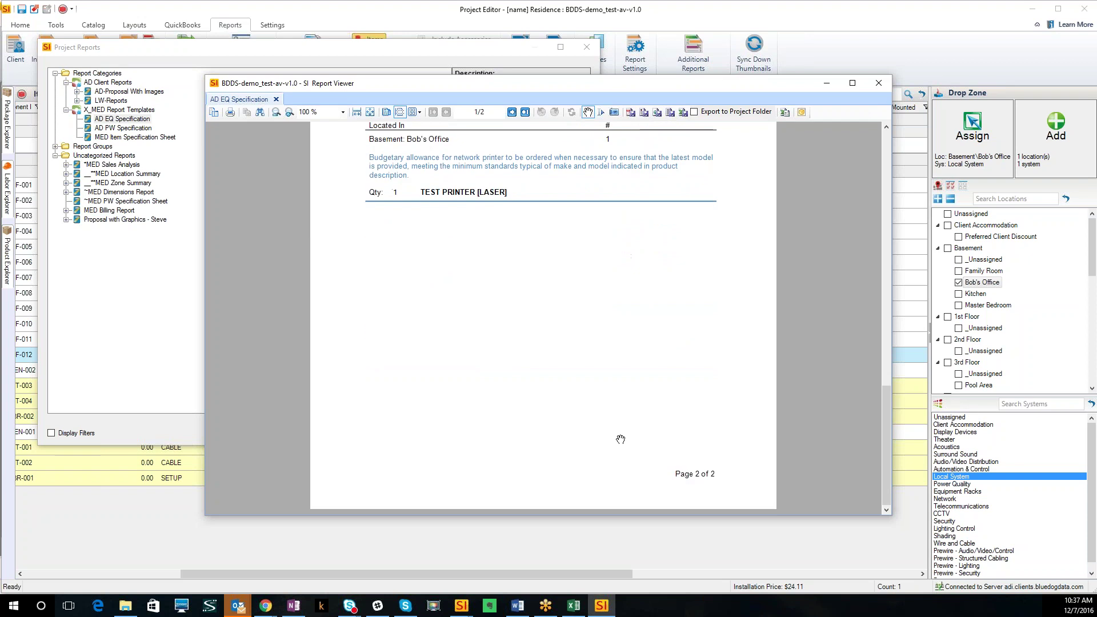
pyautogui.scroll(10, 621, 440)
pyautogui.scroll(-7, 621, 440)
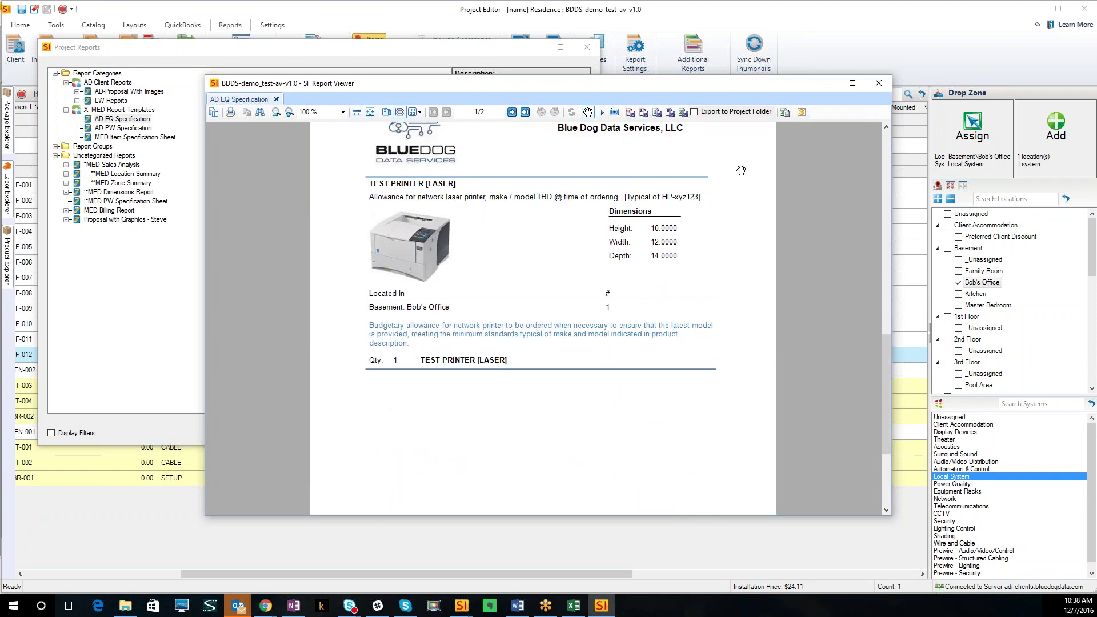
pyautogui.click(879, 83)
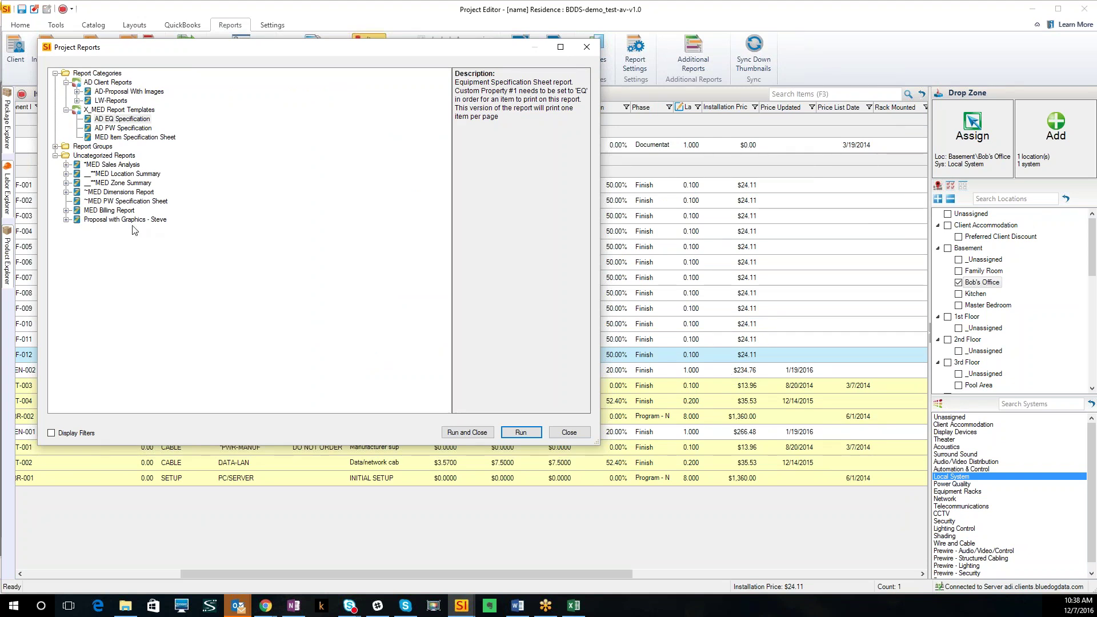
# Run the MED Billing Report from the uncategorized reports and close the report list.
pyautogui.click(66, 210)
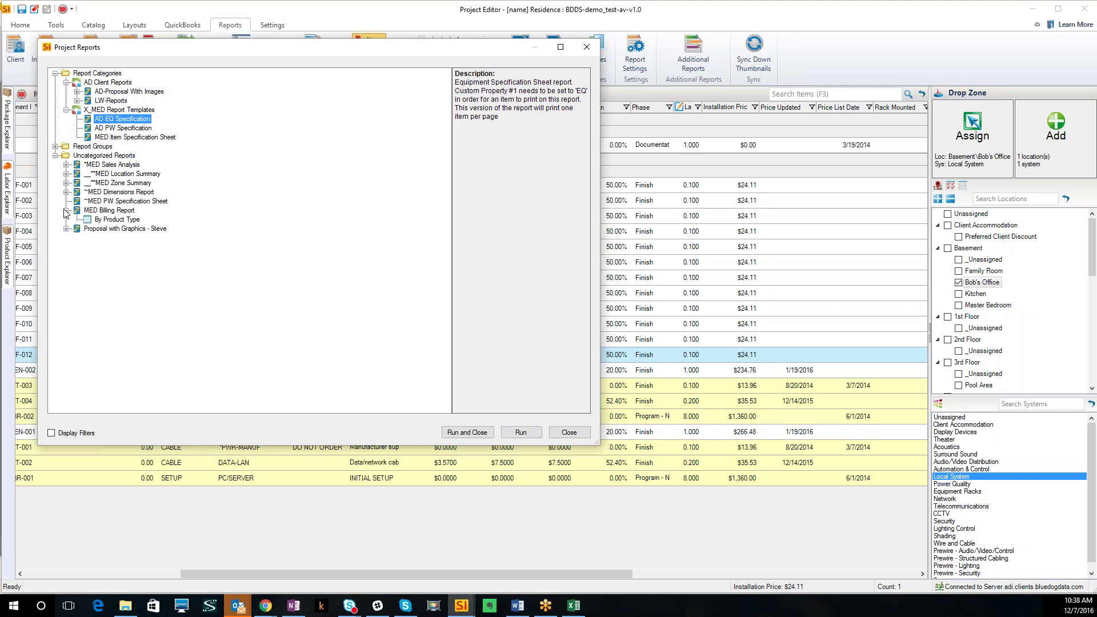
pyautogui.click(110, 210)
pyautogui.click(470, 432)
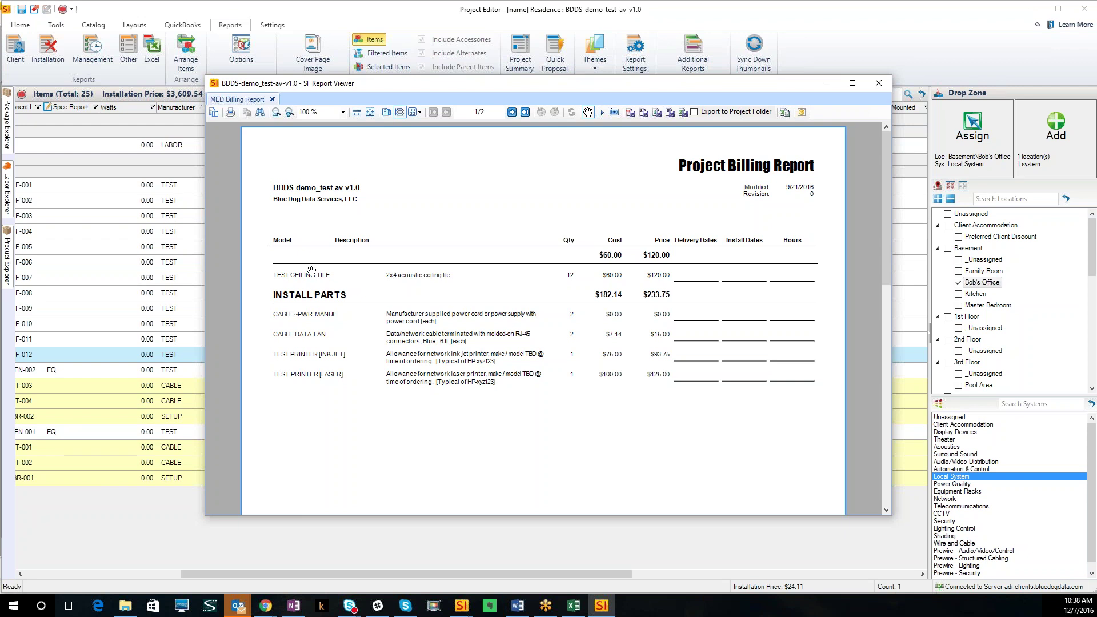
# Examine the item list and the project summary in the Project Billing Report, and close the report.
pyautogui.scroll(-10, 370, 329)
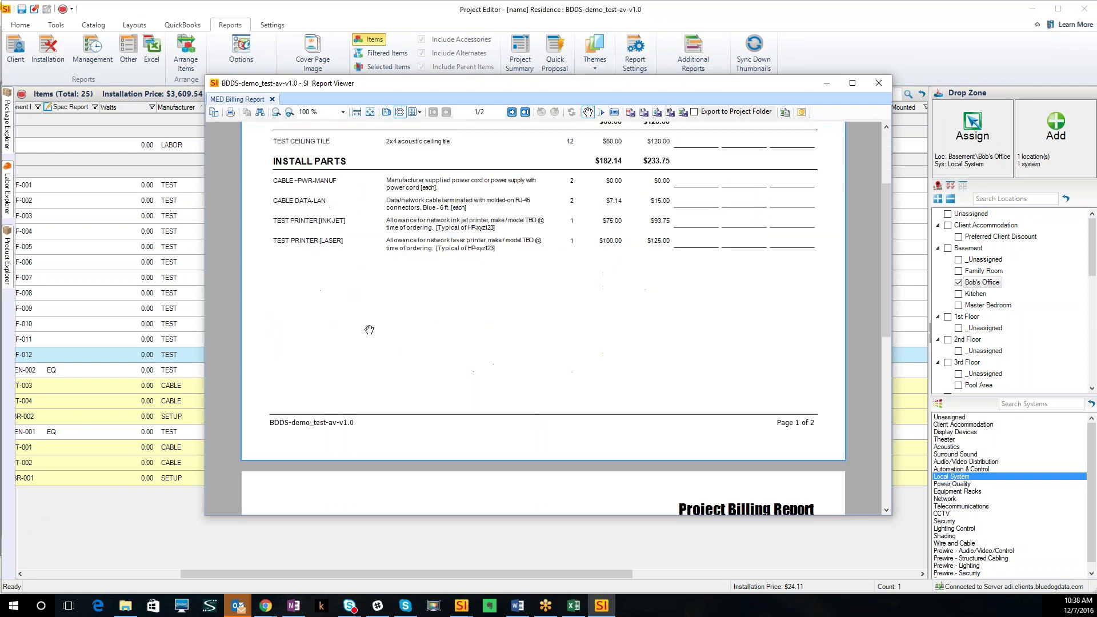
pyautogui.scroll(10, 419, 331)
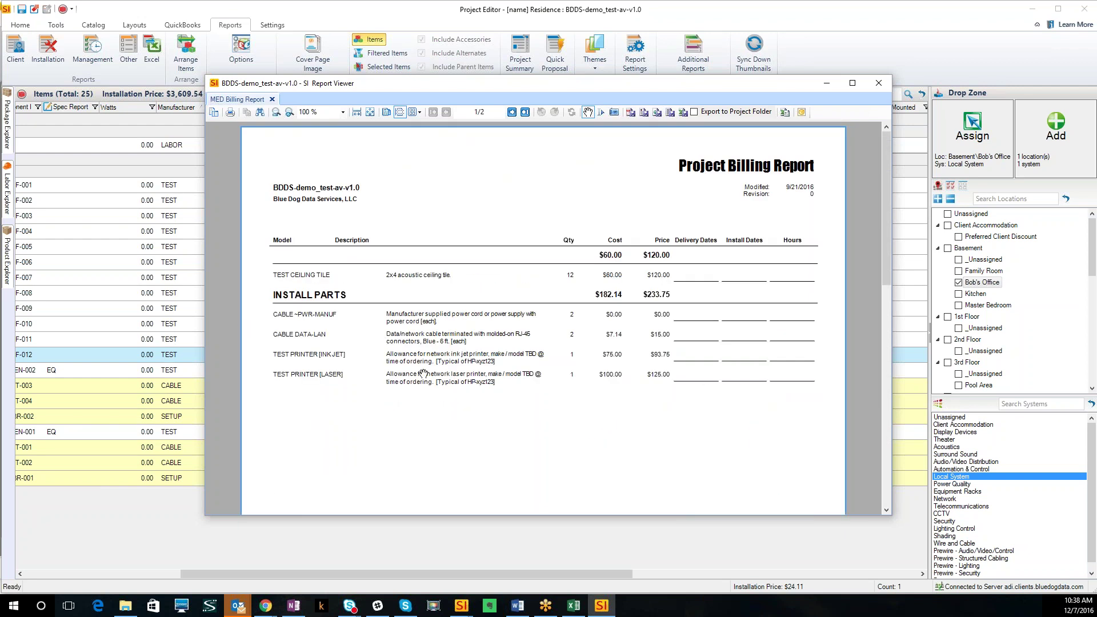
pyautogui.scroll(-10, 491, 367)
pyautogui.scroll(-2, 495, 368)
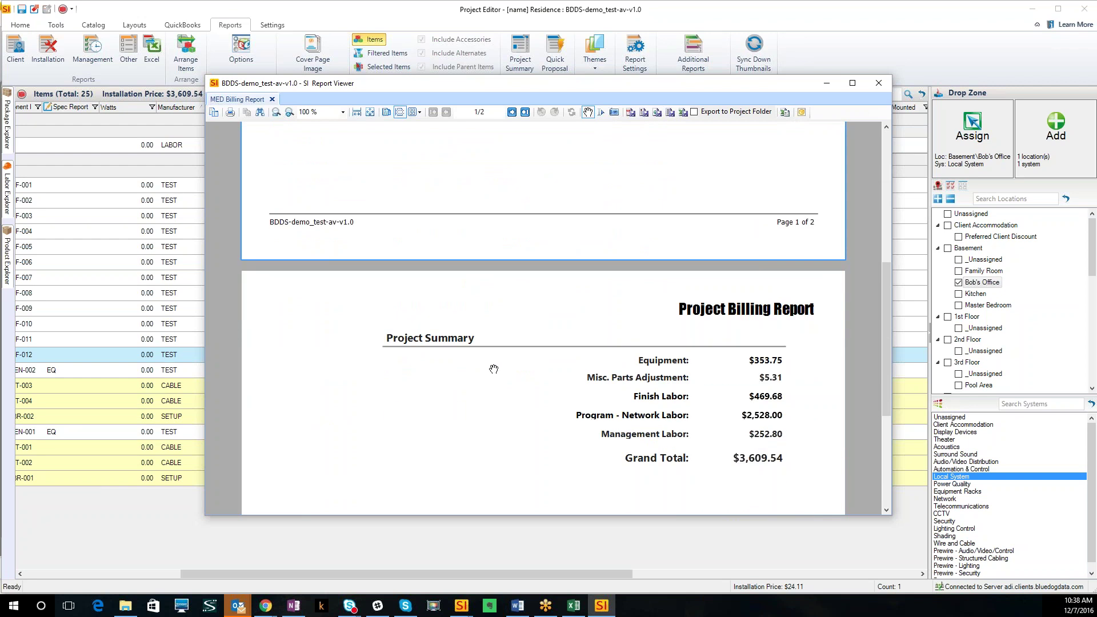
pyautogui.scroll(8, 392, 312)
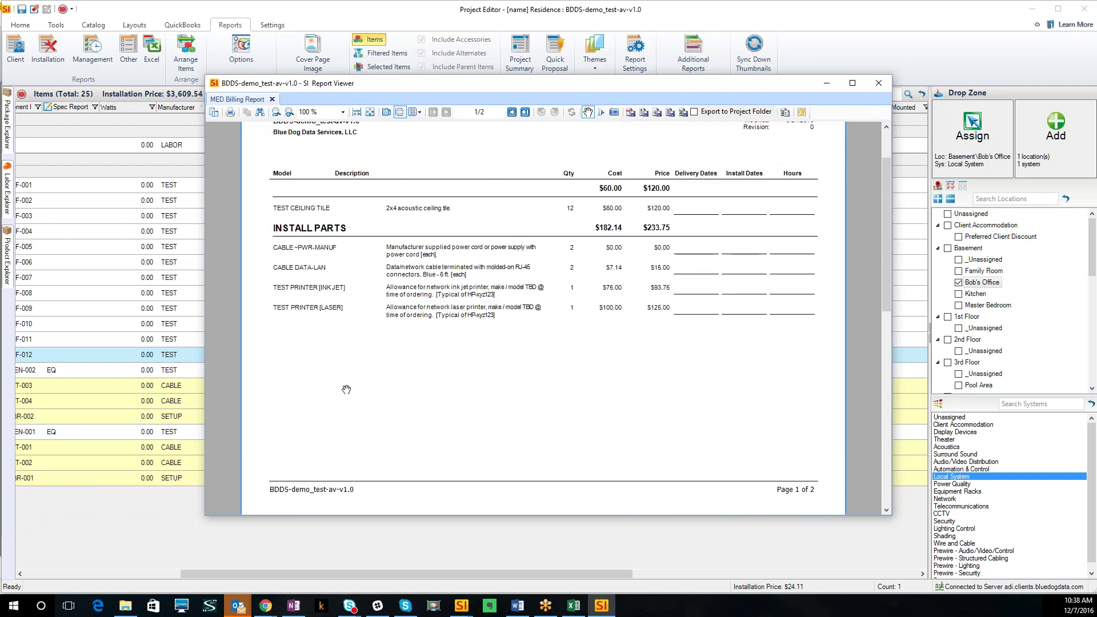
pyautogui.scroll(-12, 400, 457)
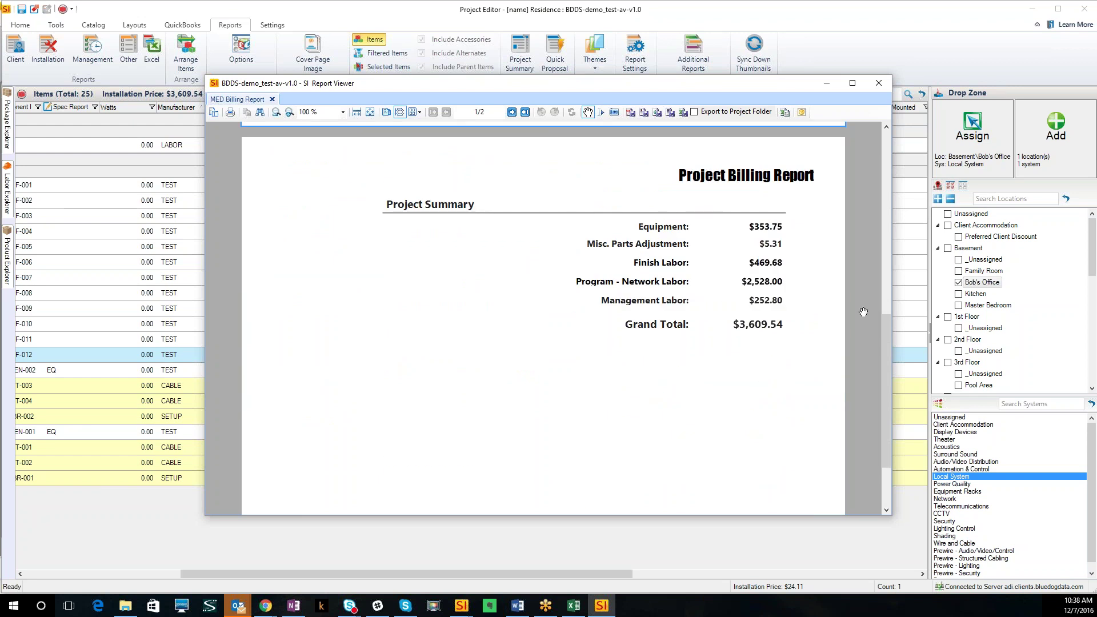
pyautogui.scroll(15, 711, 355)
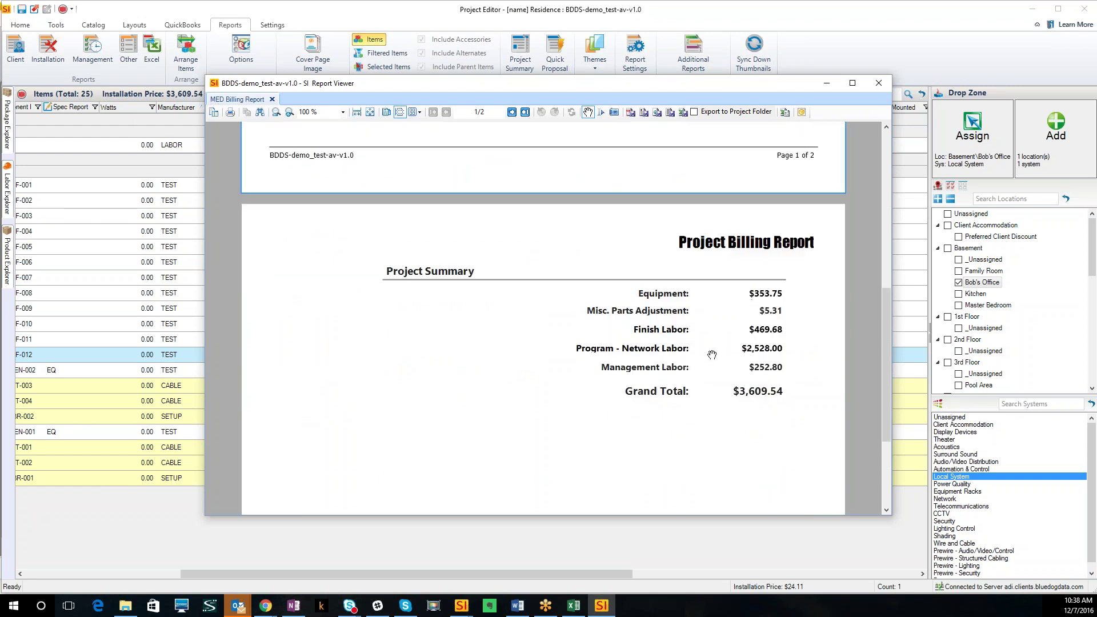
pyautogui.click(878, 83)
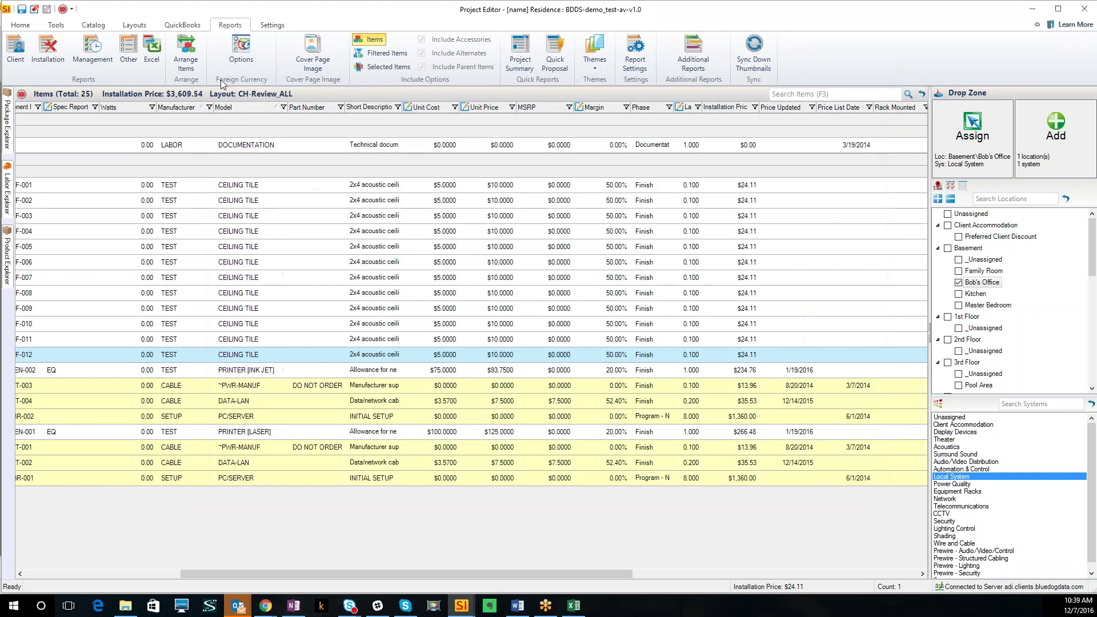
# Look through the X_MED Report Templates and uncategorized project reports, check the MED Billing Report's description, and close the list without running a report.
pyautogui.click(132, 64)
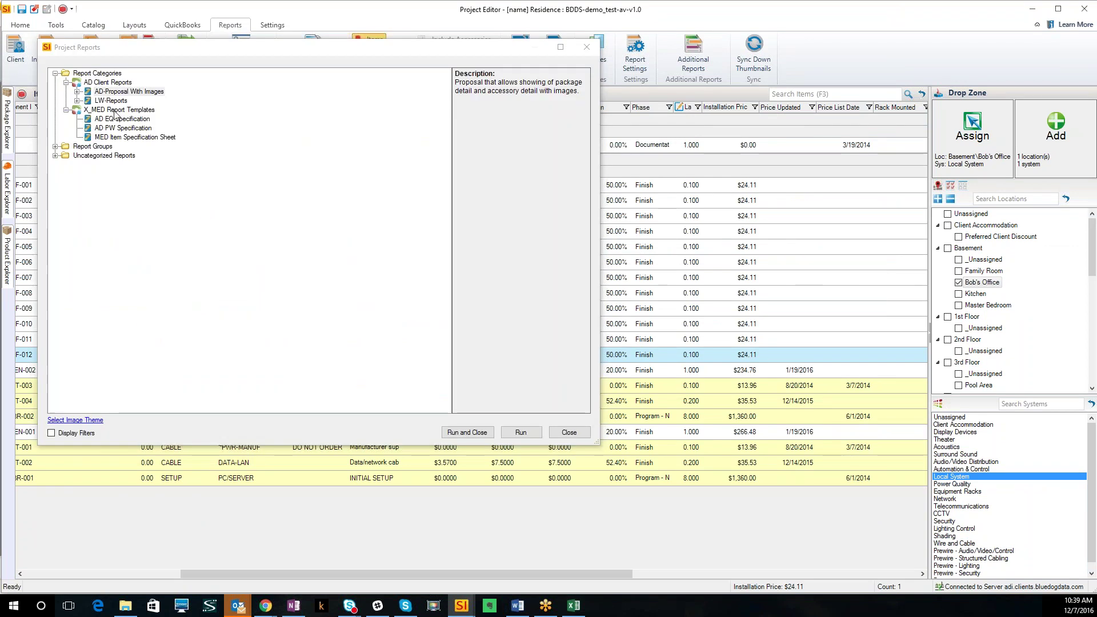
pyautogui.click(119, 111)
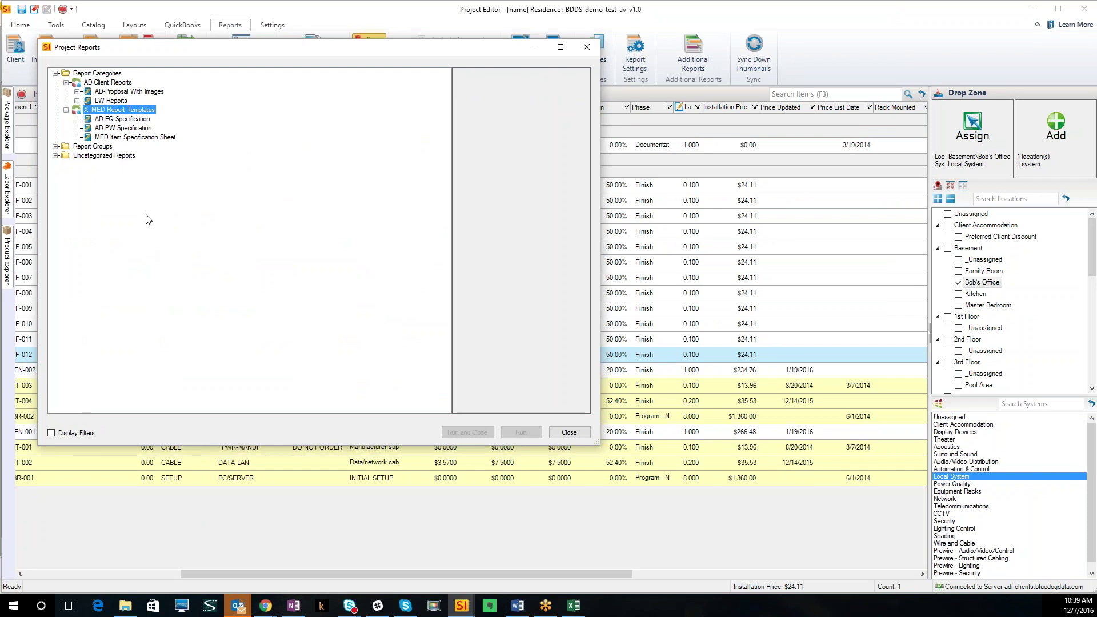
pyautogui.click(55, 155)
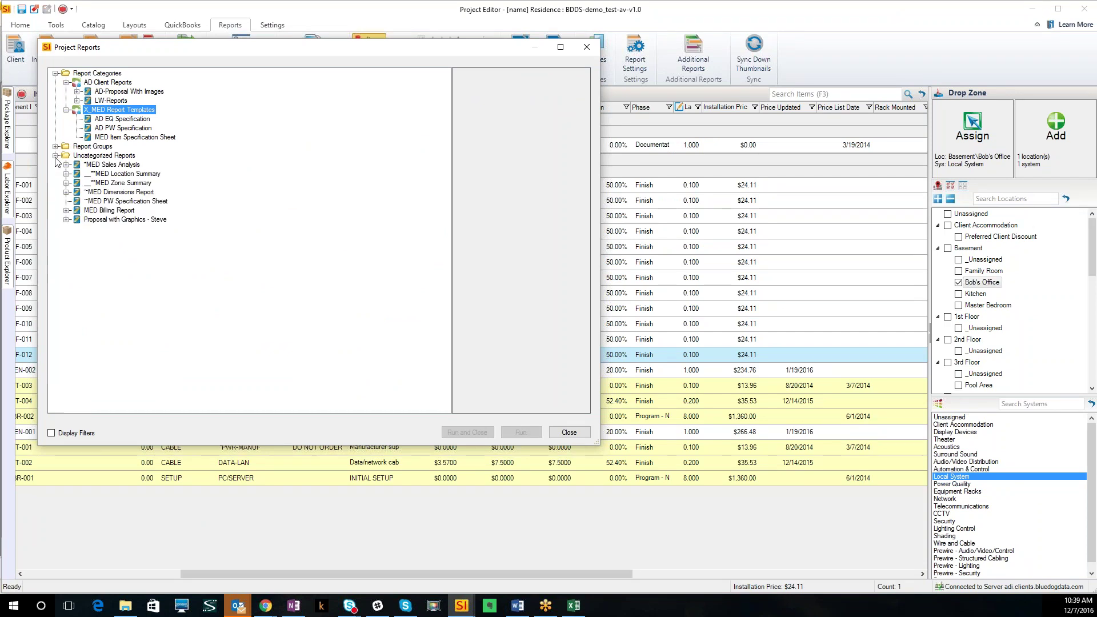
pyautogui.click(110, 211)
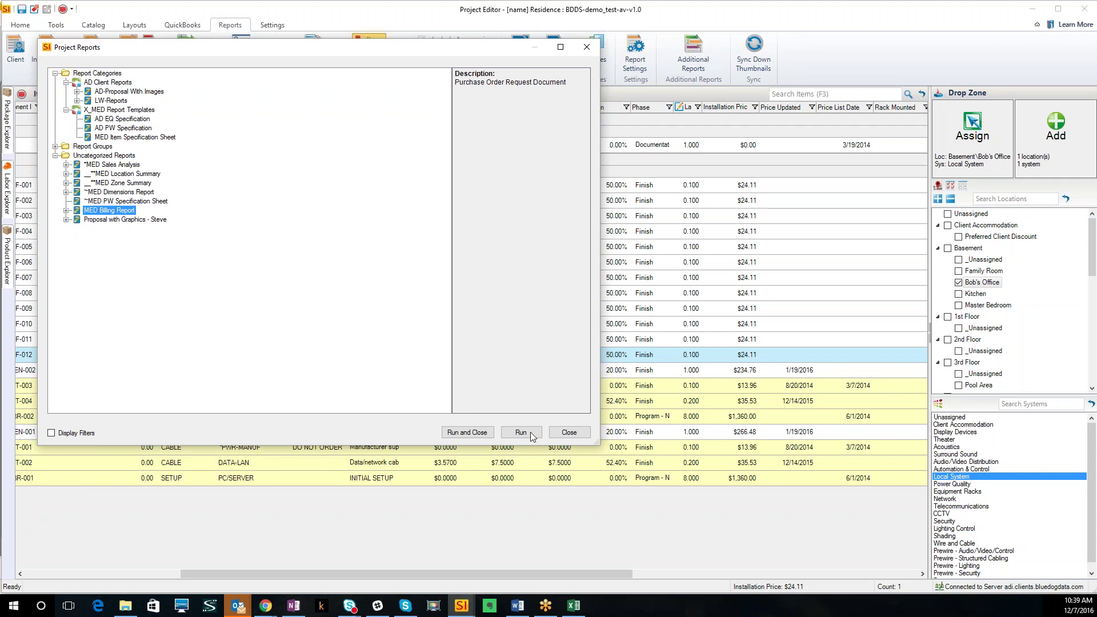
pyautogui.click(571, 434)
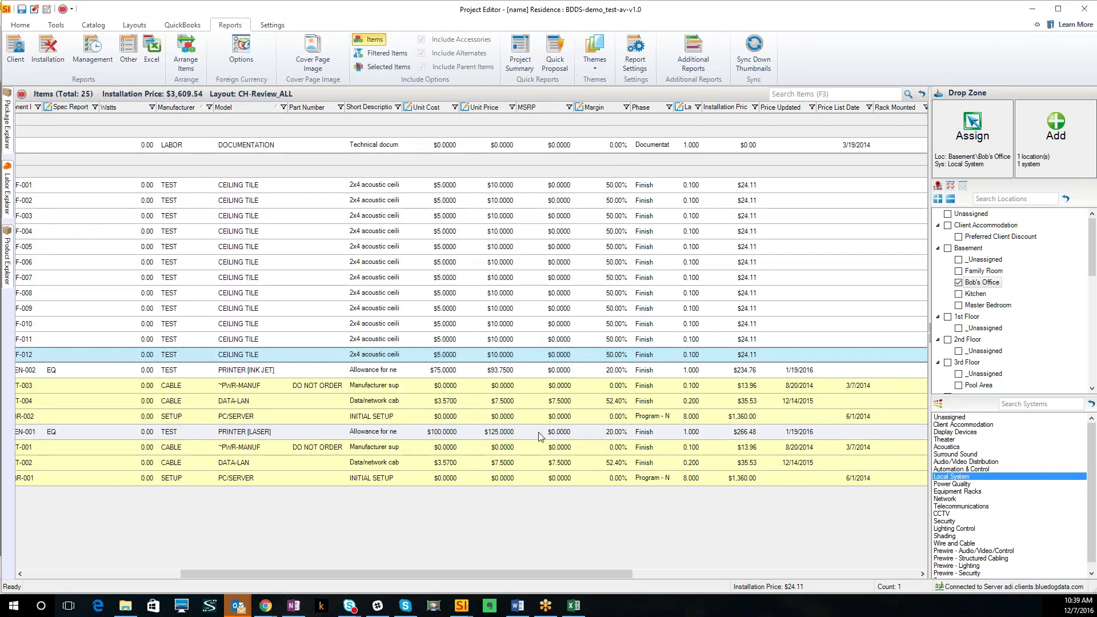